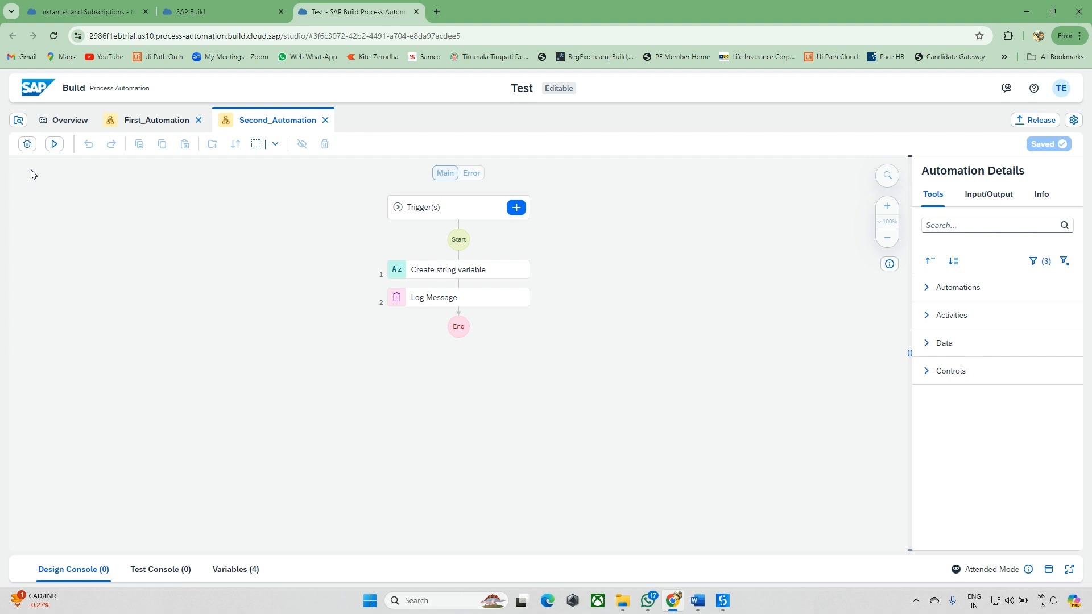
# Create a new Application artifact in the Test project with the name First_Application
pyautogui.click(19, 121)
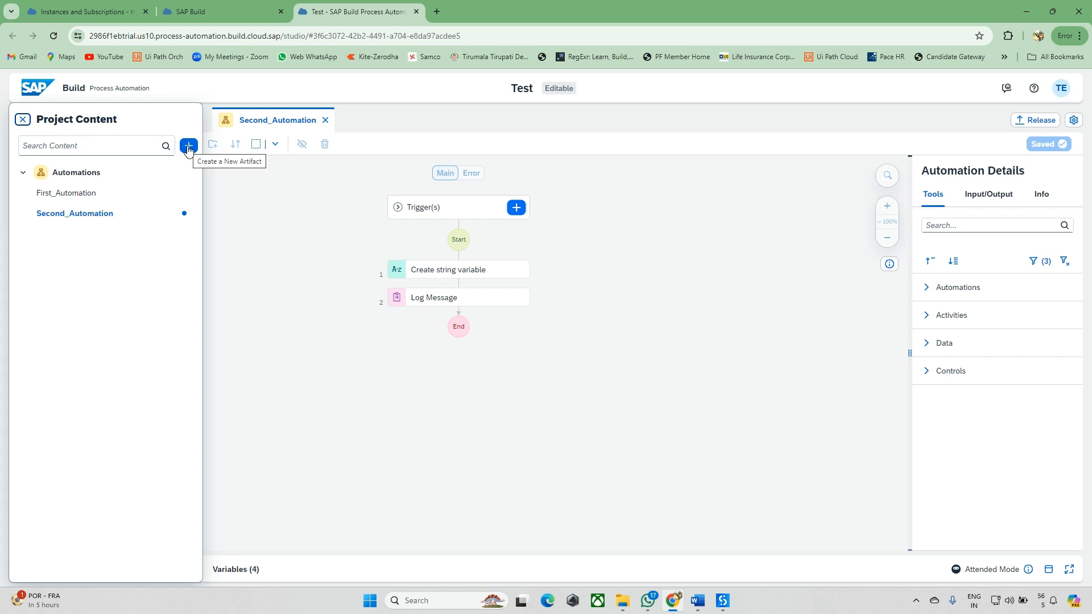
pyautogui.click(189, 149)
pyautogui.click(213, 164)
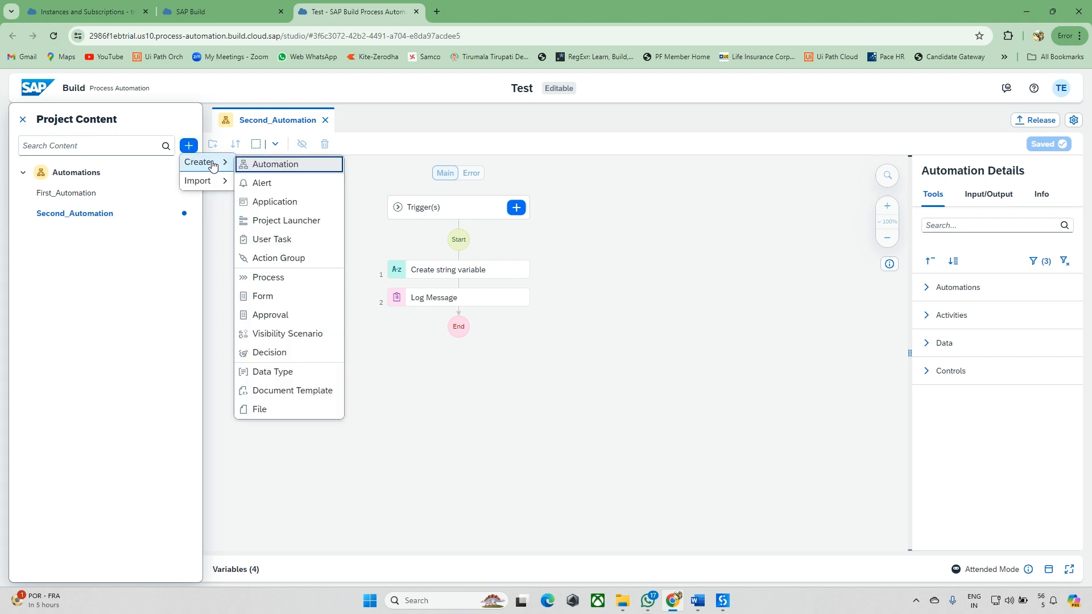
pyautogui.click(262, 204)
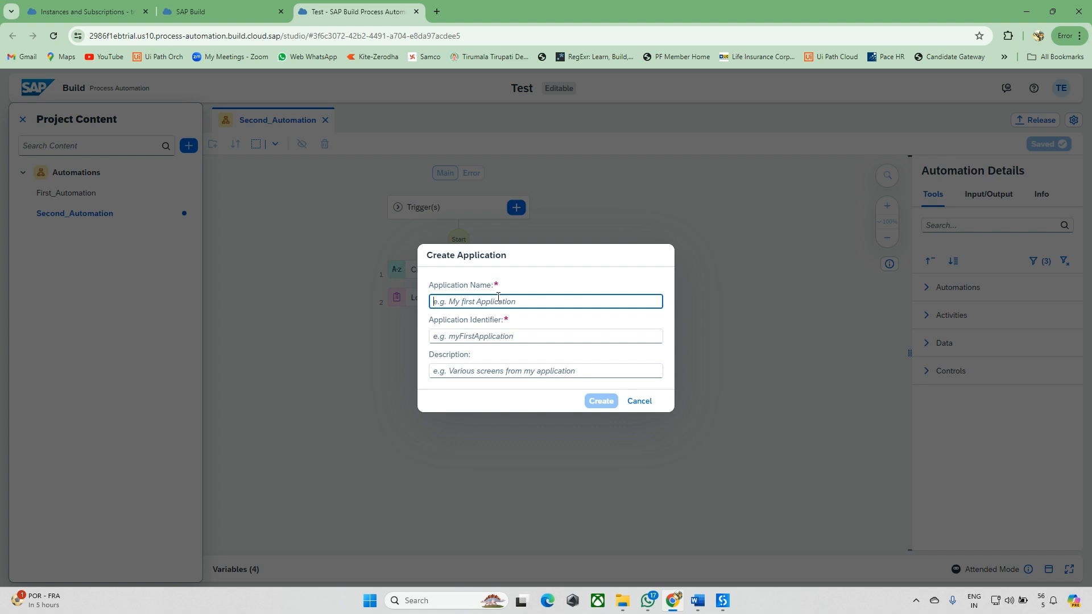
pyautogui.write('First_')
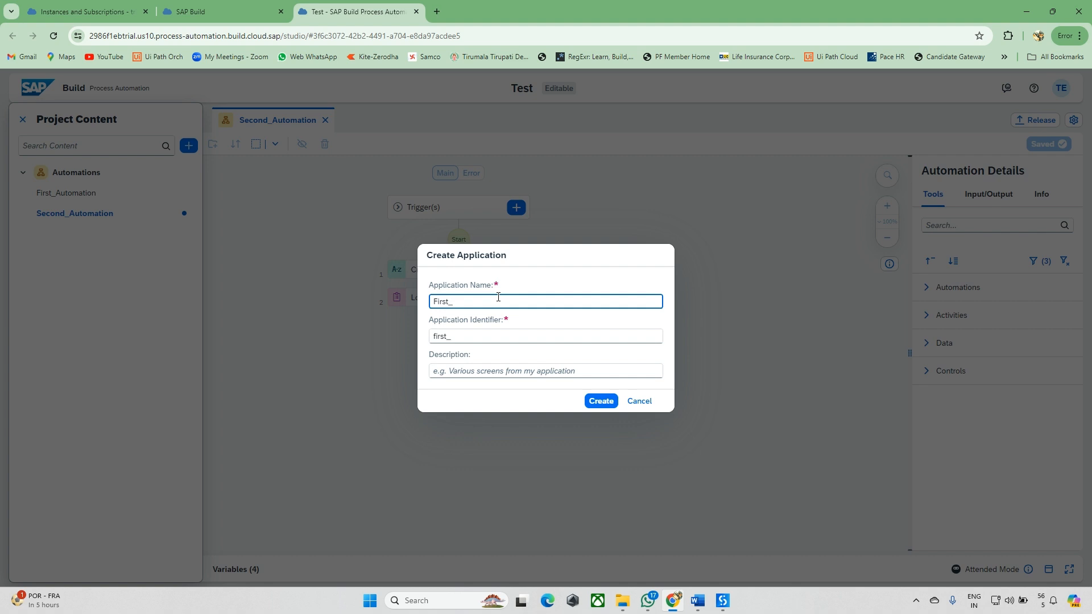
pyautogui.write('Application')
pyautogui.click(591, 402)
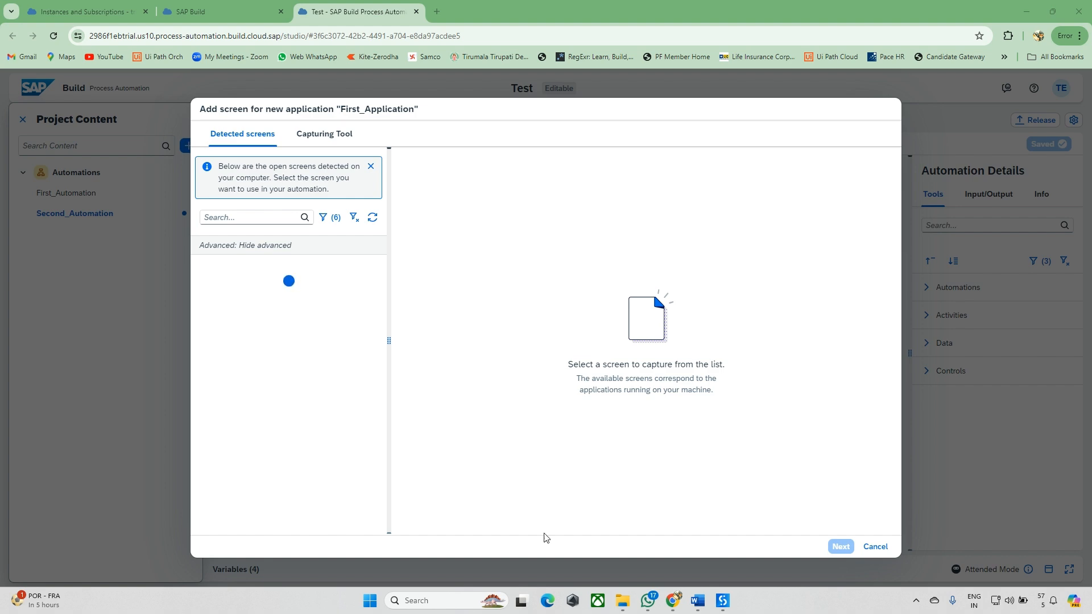
# Switch to Microsoft Edge and restore it to a smaller window over the Add screen dialog
pyautogui.click(547, 600)
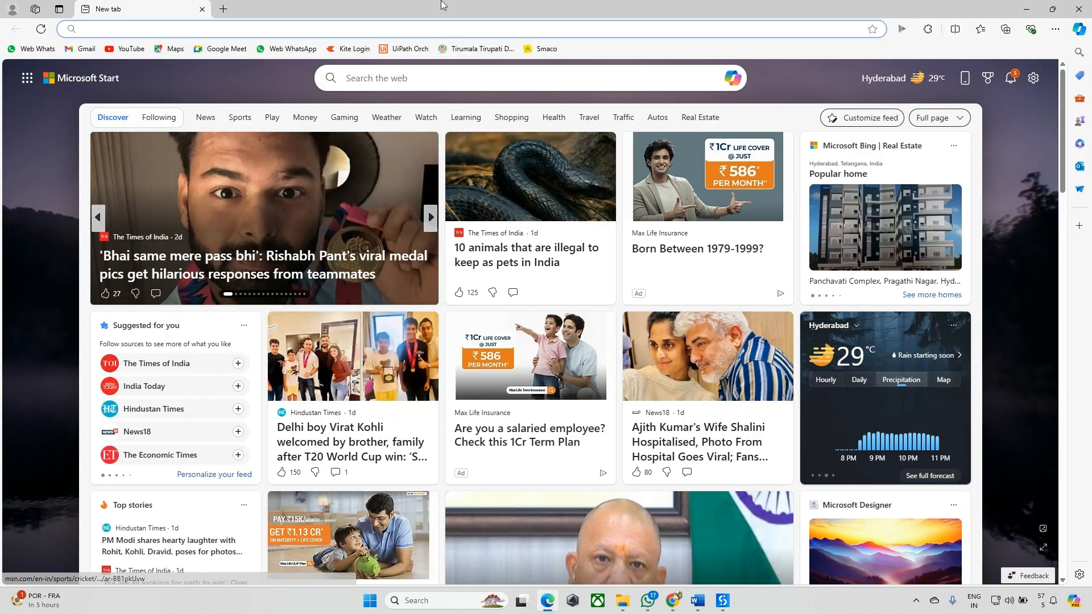
pyautogui.moveTo(442, 6); pyautogui.dragTo(484, 236)
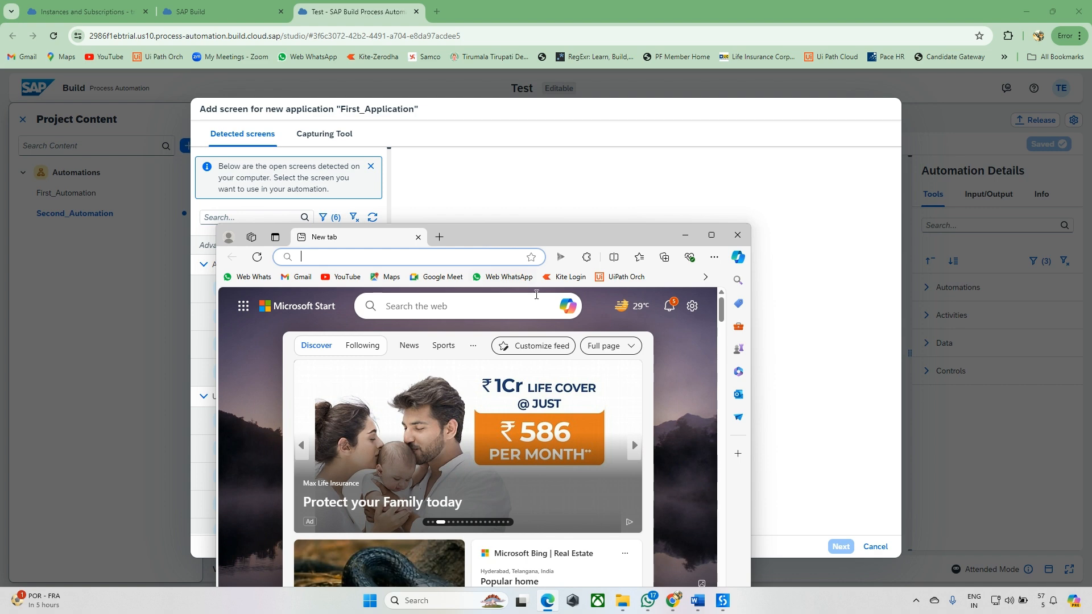
pyautogui.press('super+Up')
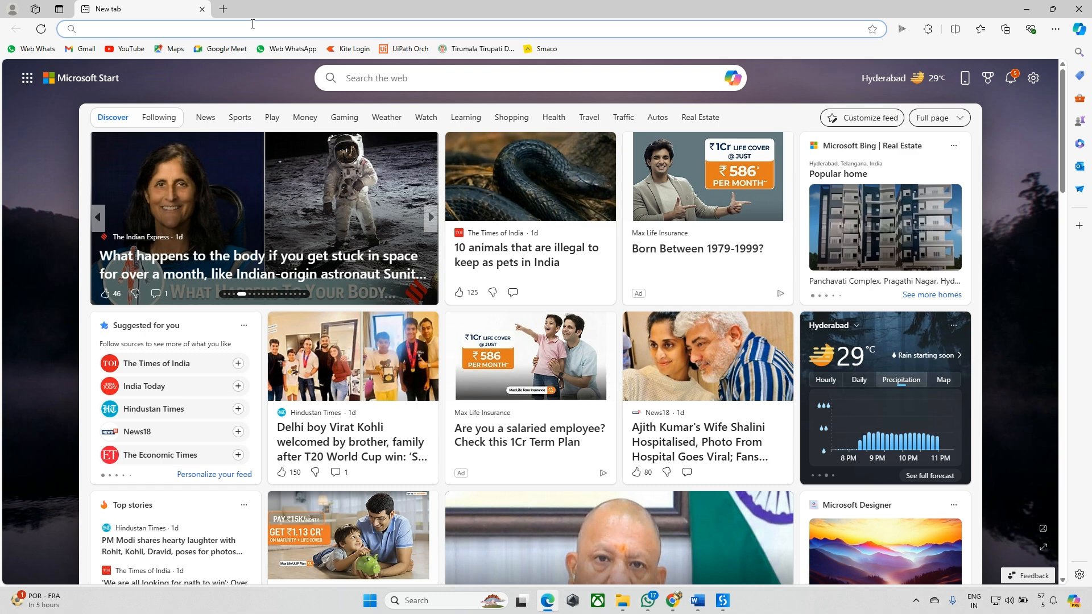
pyautogui.moveTo(291, 13); pyautogui.dragTo(587, 195)
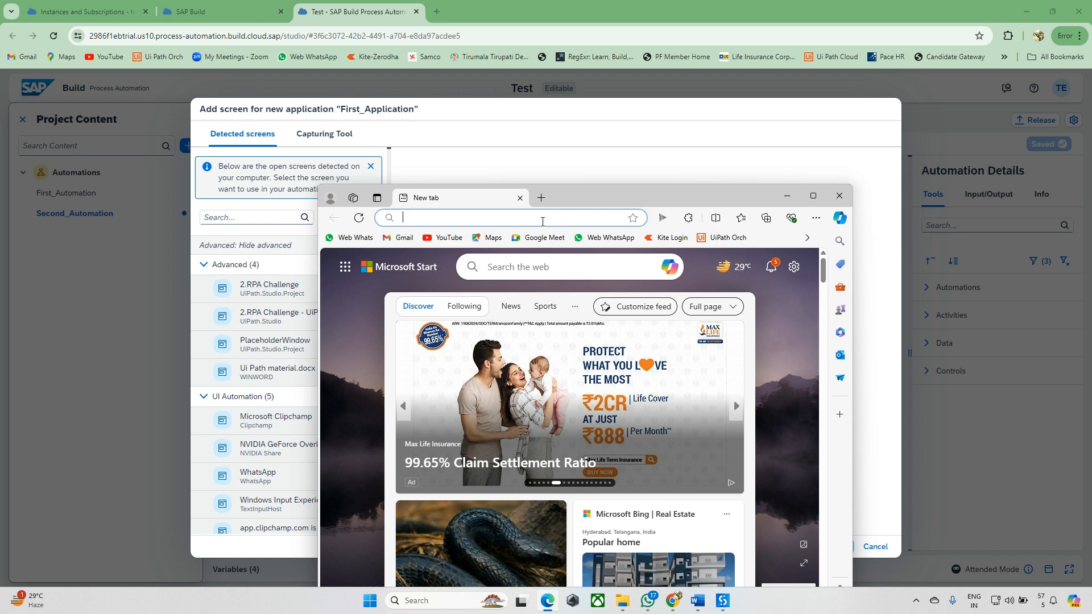
# Search the web for google, open the Google homepage from the results, and close the search results tab
pyautogui.click(543, 221)
pyautogui.write('google')
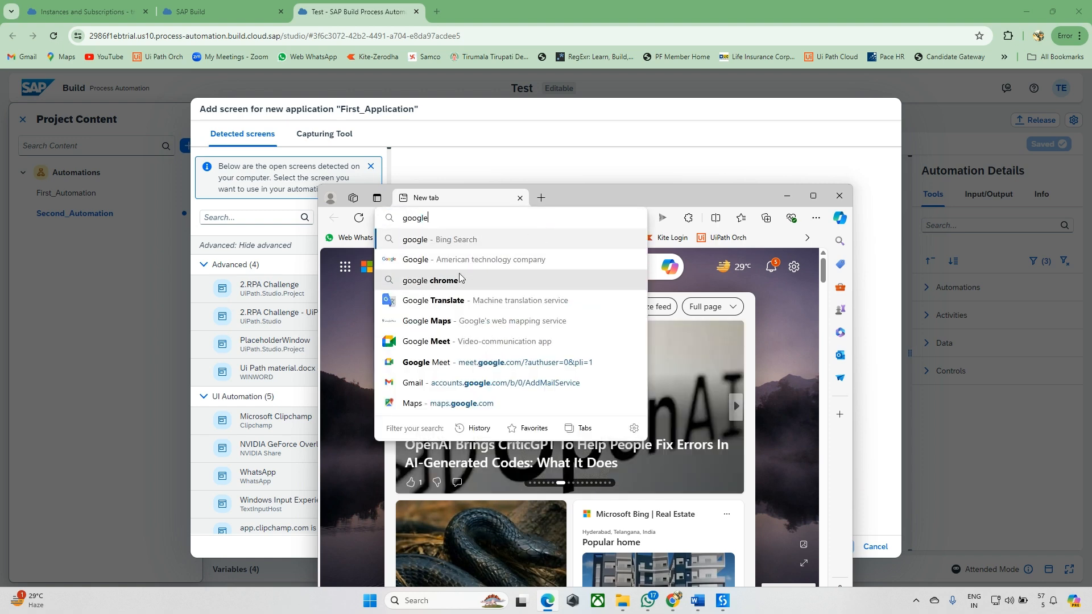
pyautogui.press('Return')
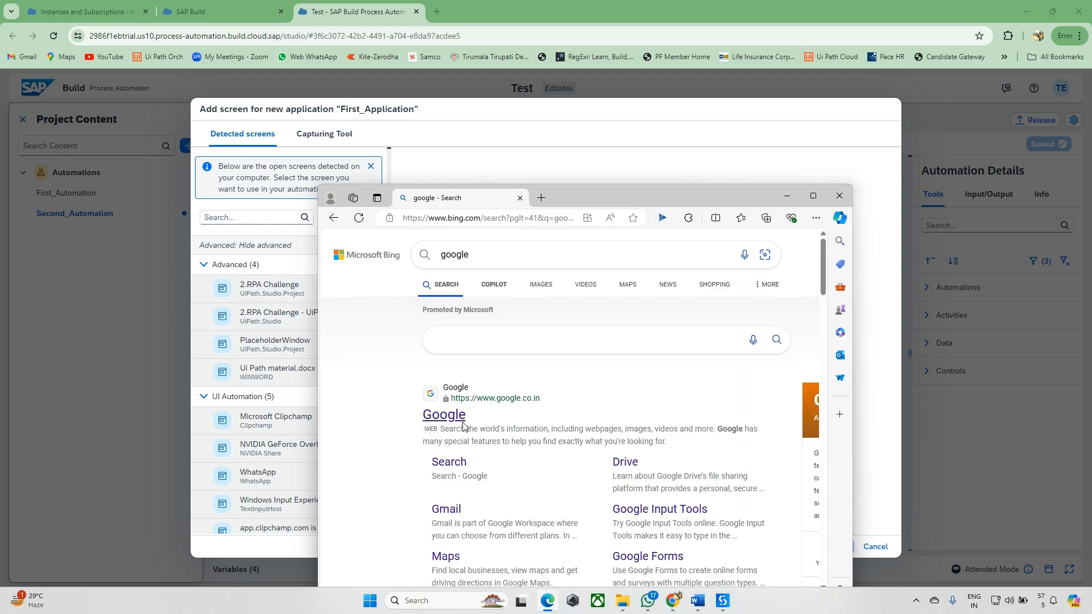
pyautogui.click(451, 418)
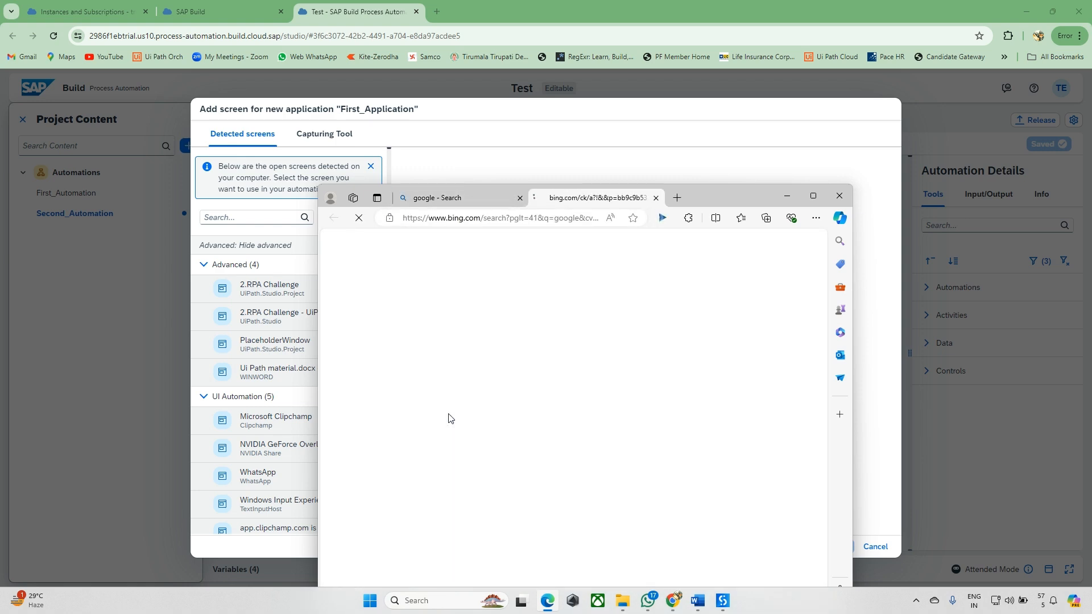
pyautogui.click(519, 198)
pyautogui.click(687, 369)
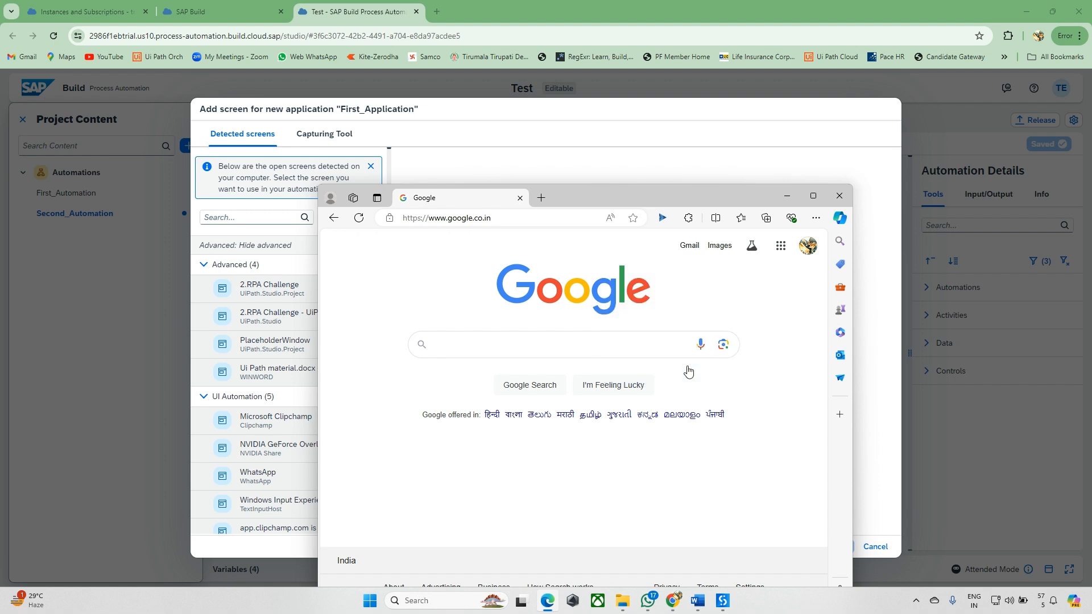
# Search Google for youtube and go back to the Google homepage
pyautogui.click(544, 353)
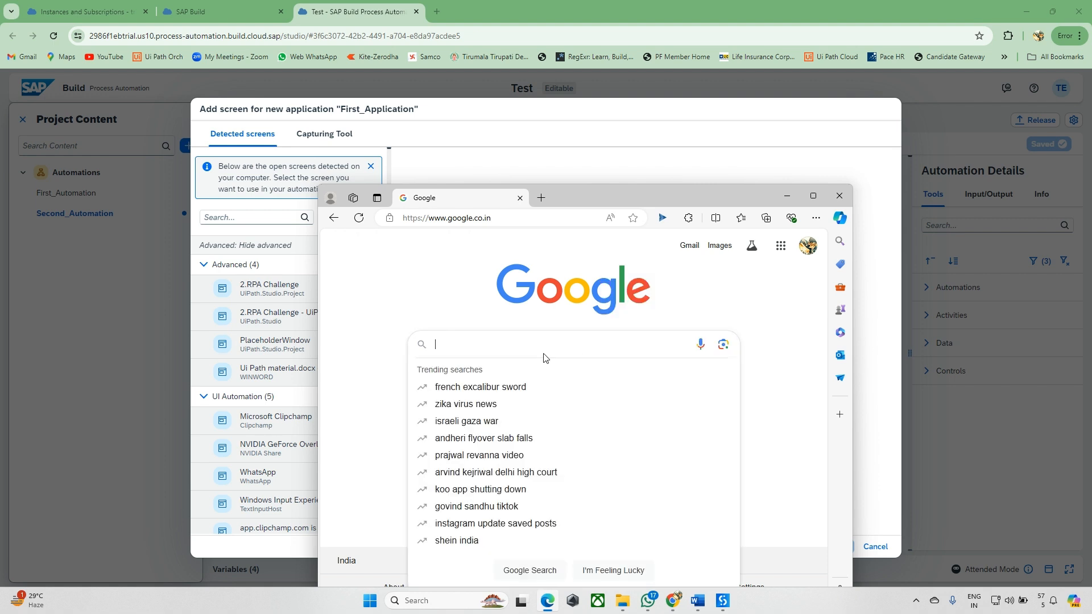
pyautogui.write('youtube')
pyautogui.press('Return')
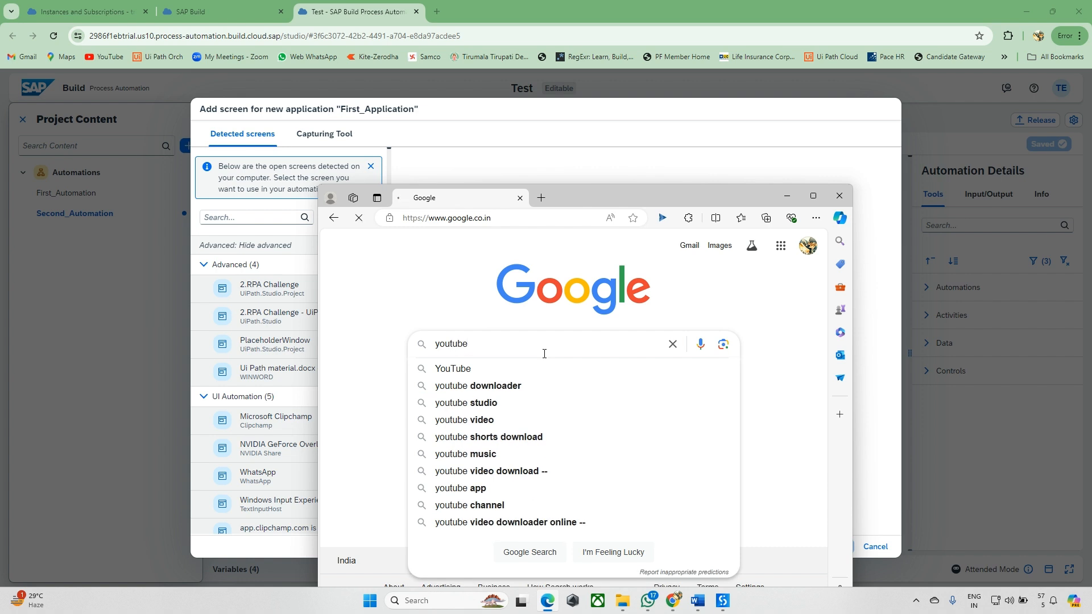
pyautogui.click(336, 219)
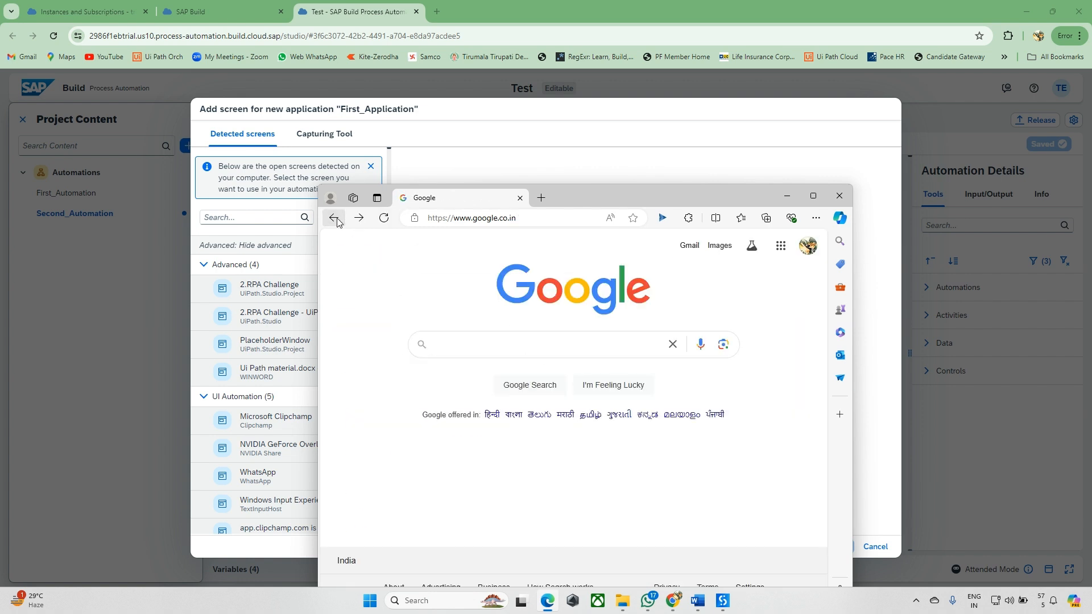
pyautogui.click(509, 343)
pyautogui.click(457, 314)
# Minimize Edge and examine the detected screens for the Google page, previewing the Test - SAP Build Process Automation web screen
pyautogui.click(787, 196)
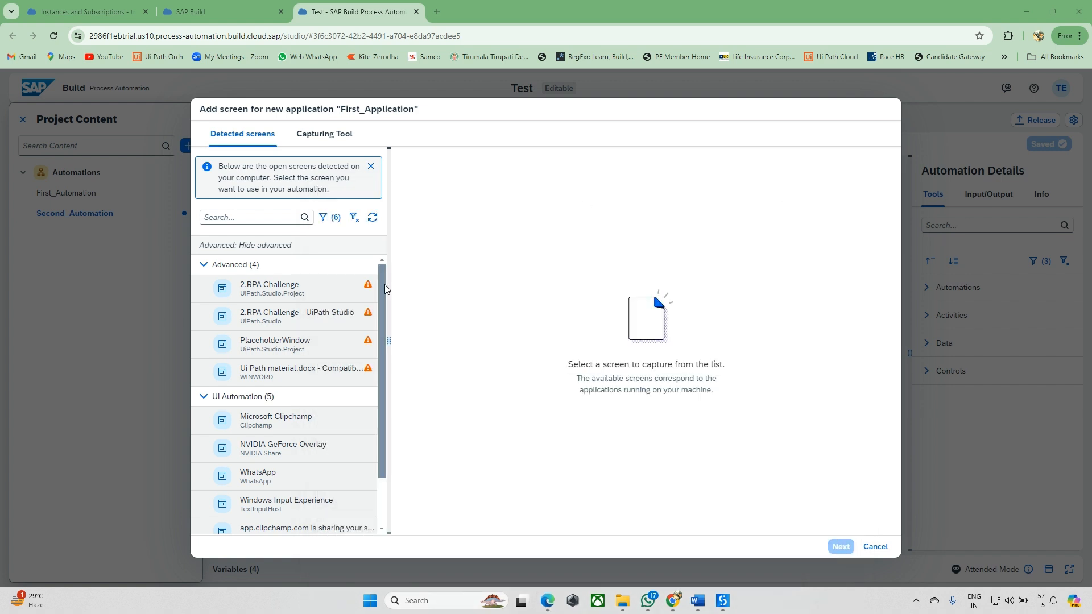
pyautogui.moveTo(385, 286); pyautogui.dragTo(371, 448)
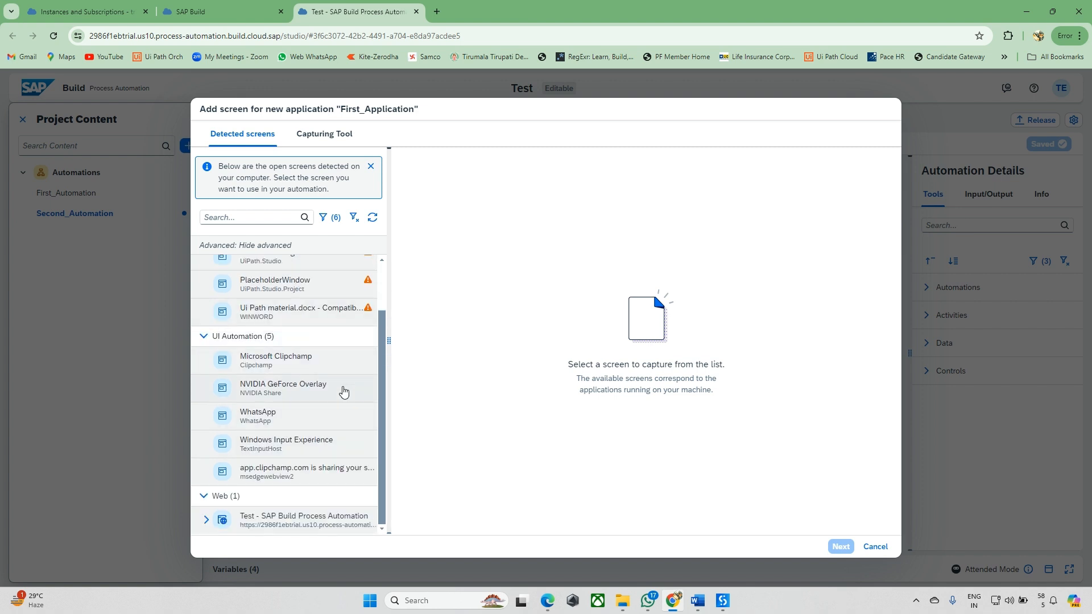
pyautogui.scroll(2, 342, 390)
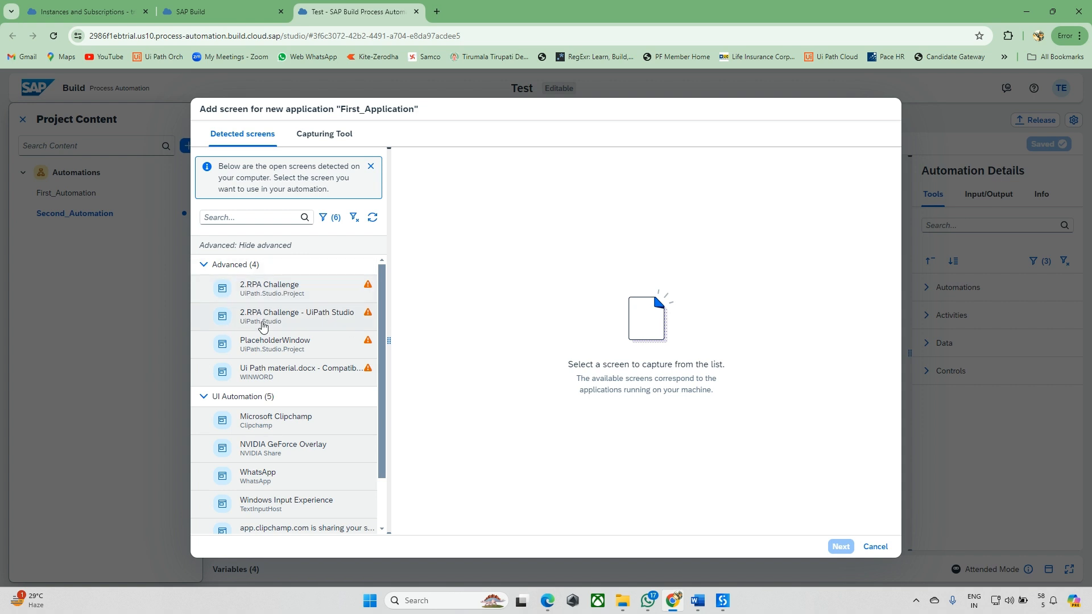
pyautogui.scroll(-1, 287, 361)
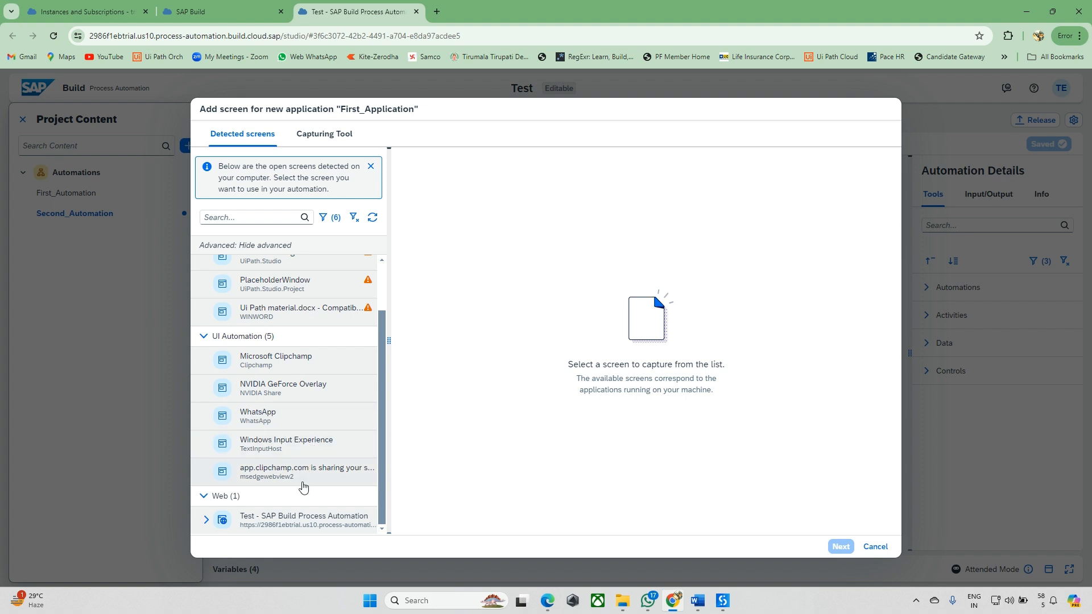
pyautogui.click(305, 524)
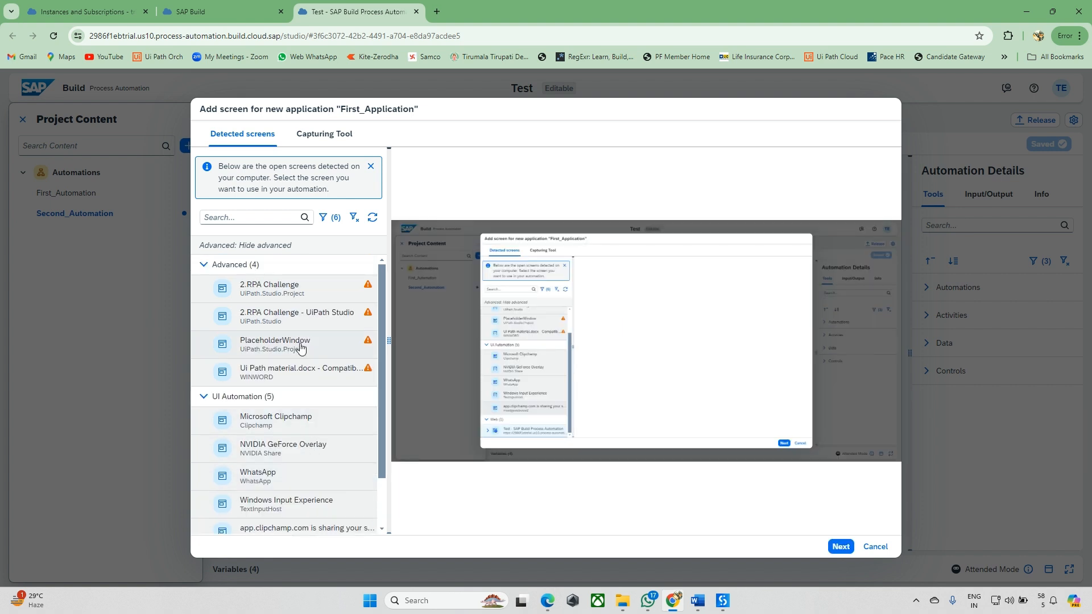
pyautogui.scroll(-1, 272, 350)
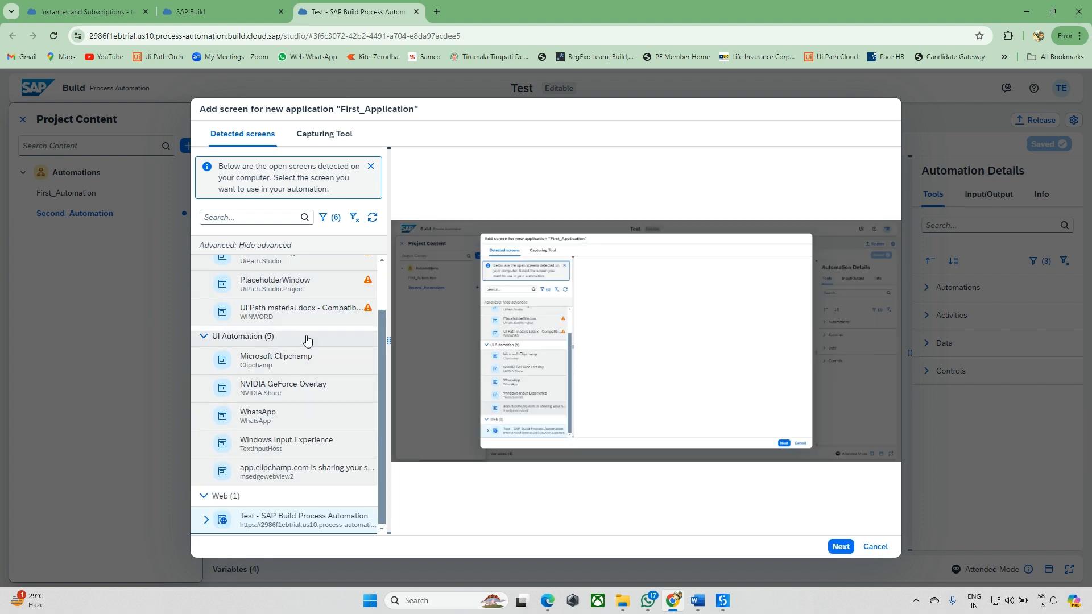
pyautogui.scroll(1, 312, 312)
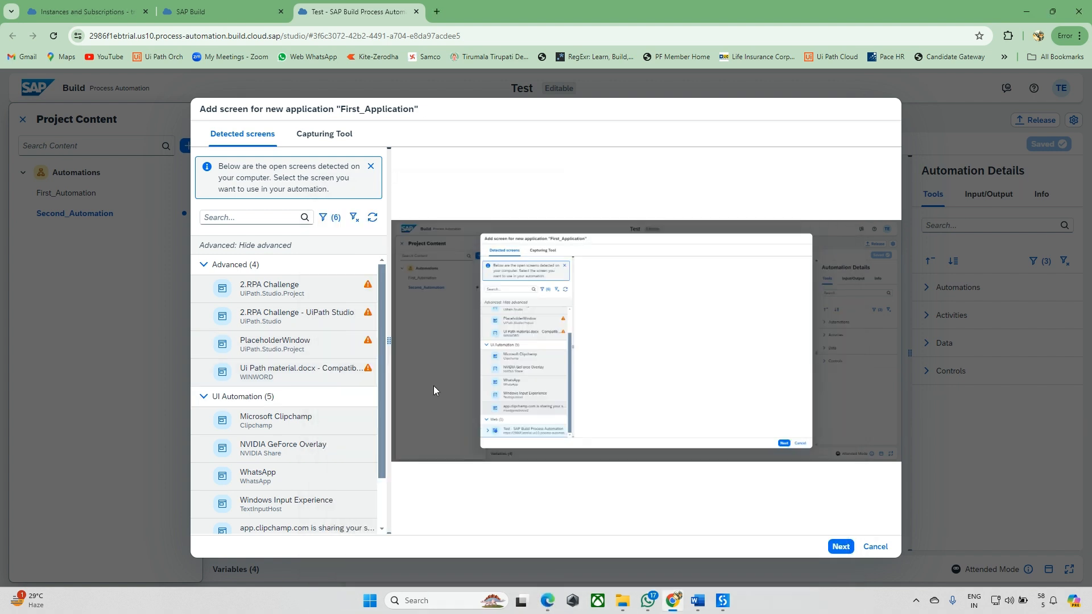
pyautogui.click(355, 221)
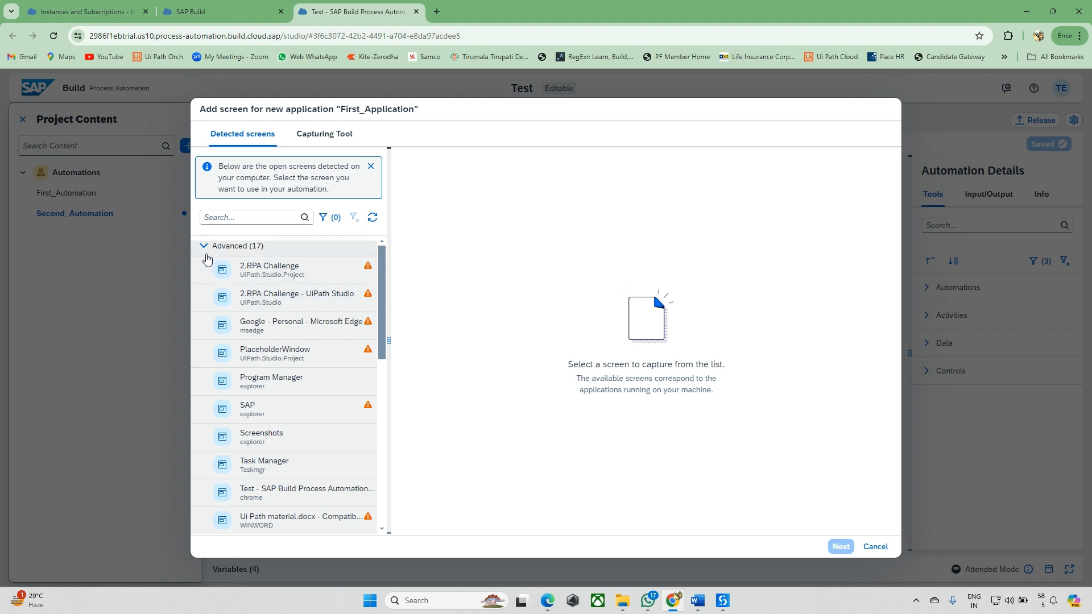
pyautogui.scroll(-8, 270, 325)
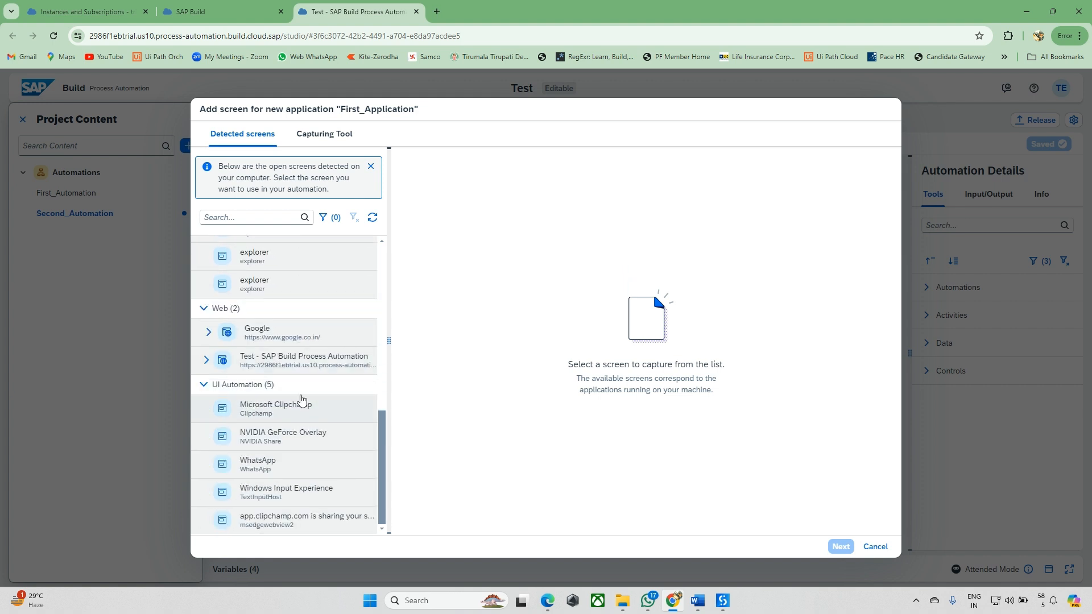
pyautogui.click(270, 344)
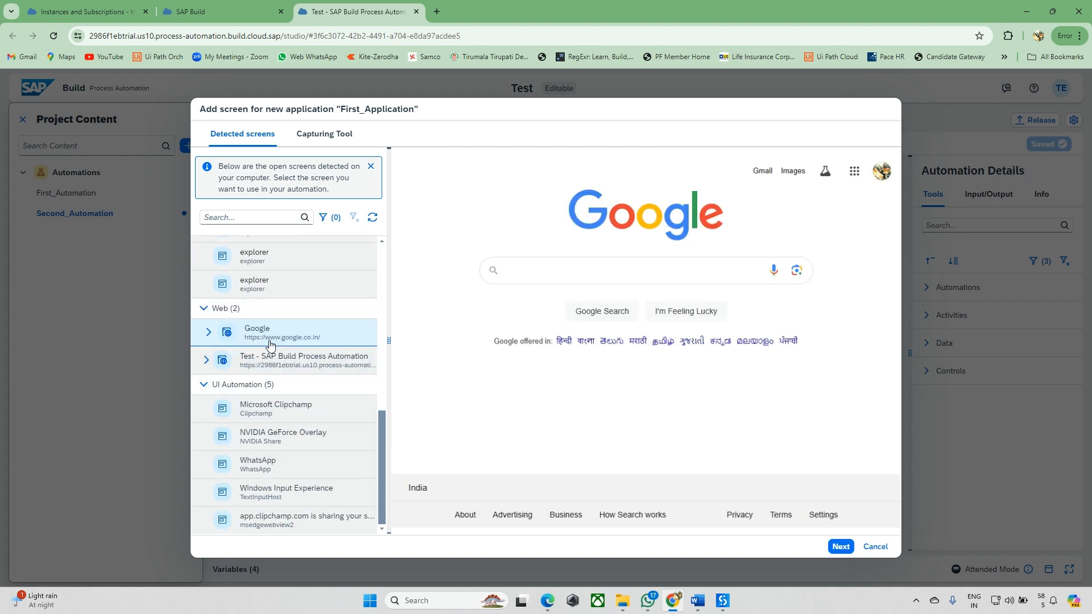
pyautogui.scroll(5, 245, 324)
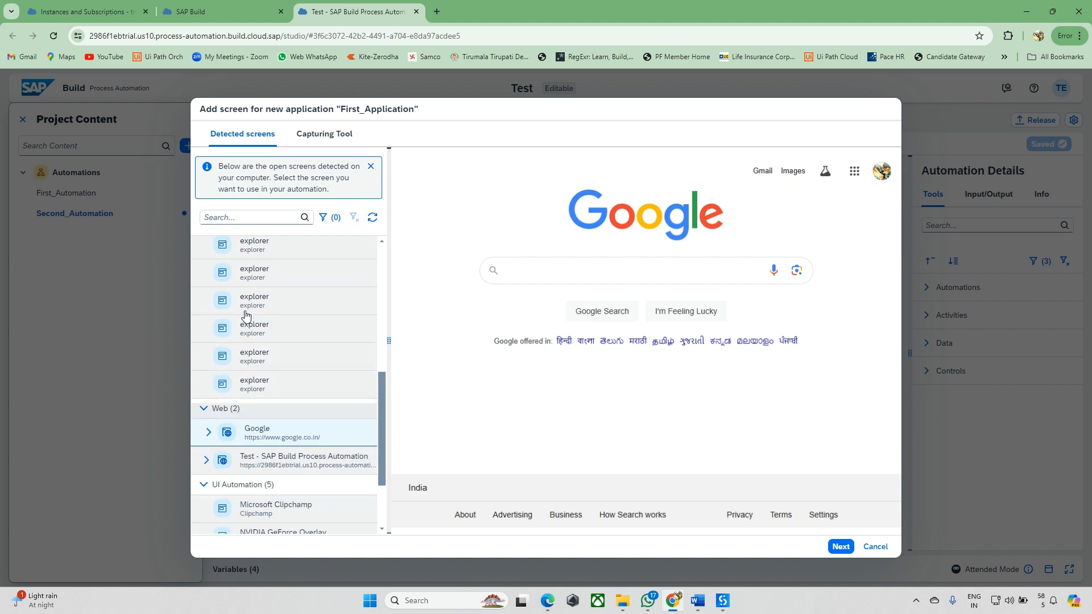
pyautogui.scroll(-5, 245, 324)
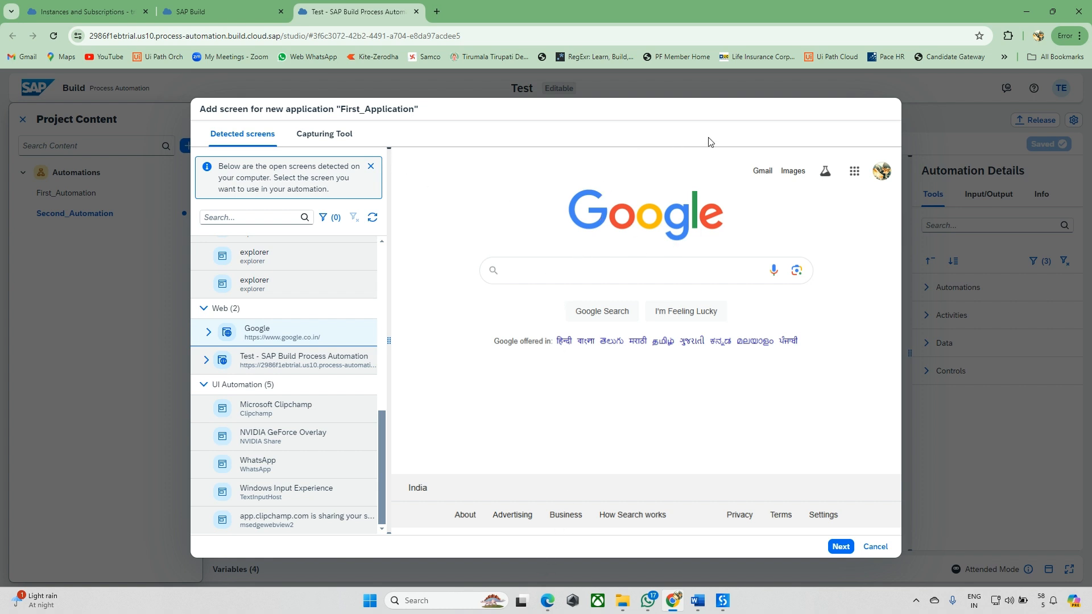
# Compare the live Google page in Edge with the screen preview and return to the Add screen dialog
pyautogui.click(547, 601)
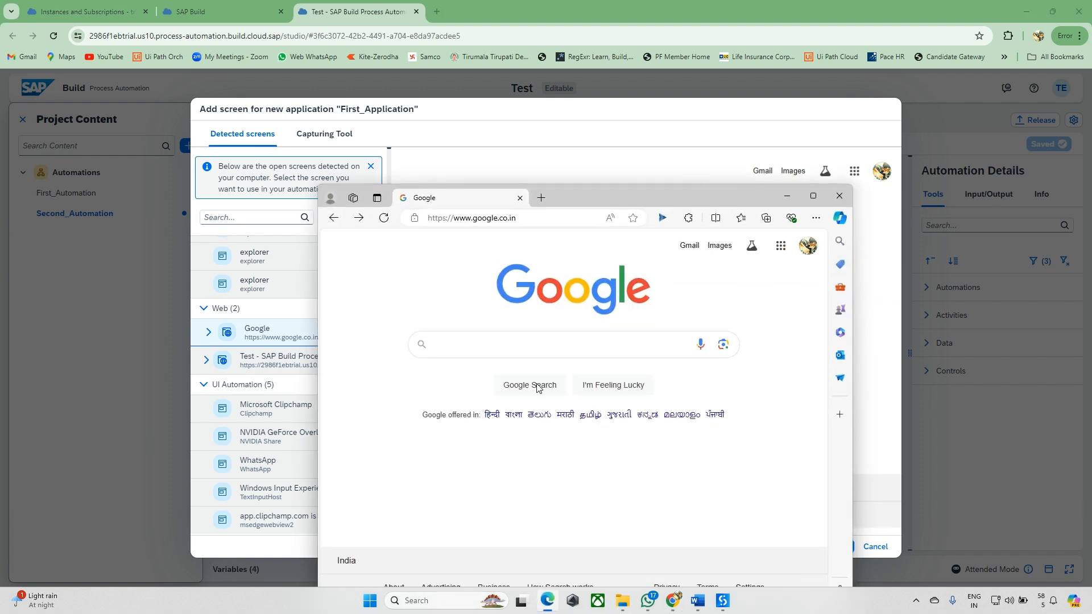
pyautogui.moveTo(592, 200); pyautogui.dragTo(602, 113)
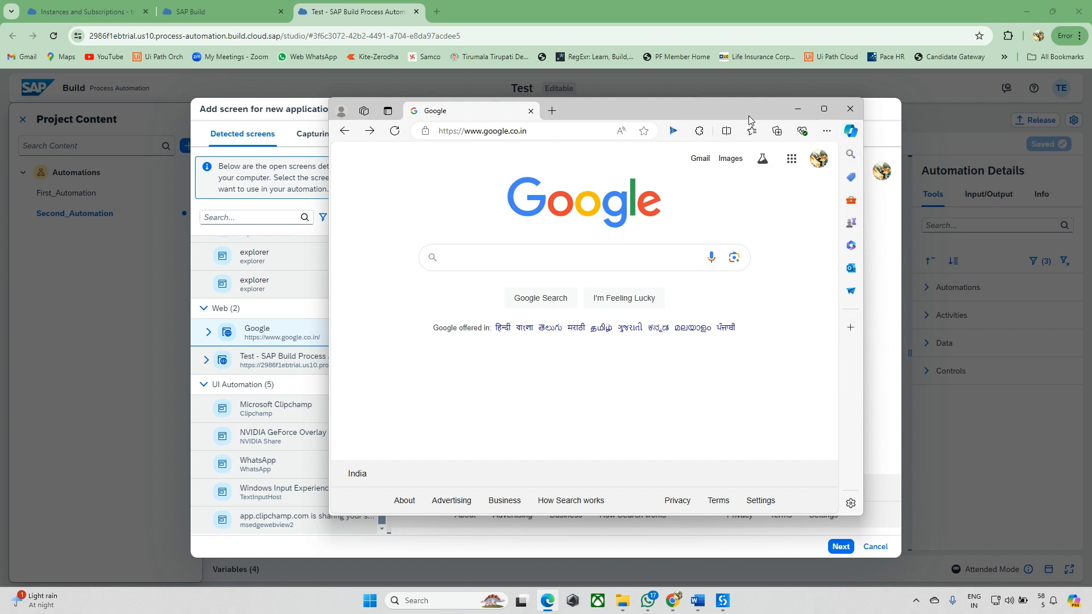
pyautogui.moveTo(730, 104); pyautogui.dragTo(452, 70)
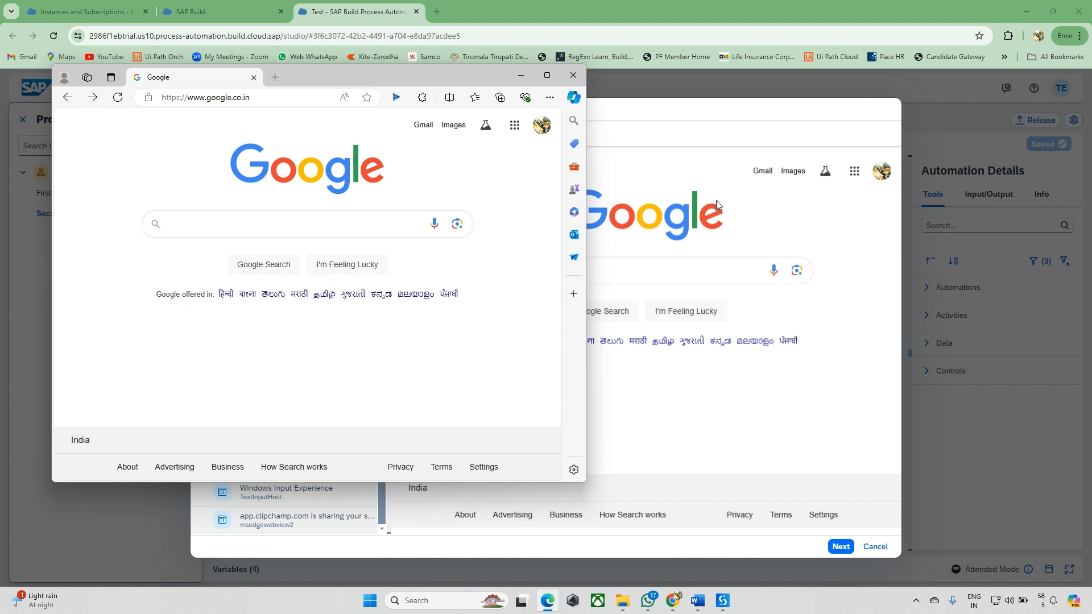
pyautogui.click(717, 177)
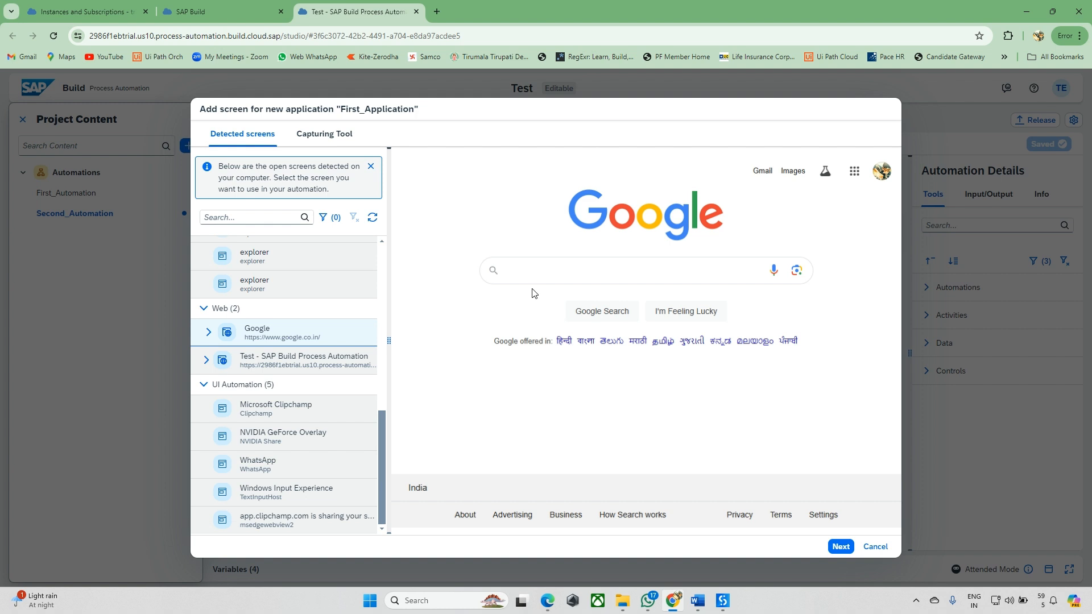
# Proceed with the selected Google screen and choose Web as its capture technology
pyautogui.press('ctrl+super+Right')
pyautogui.click(841, 546)
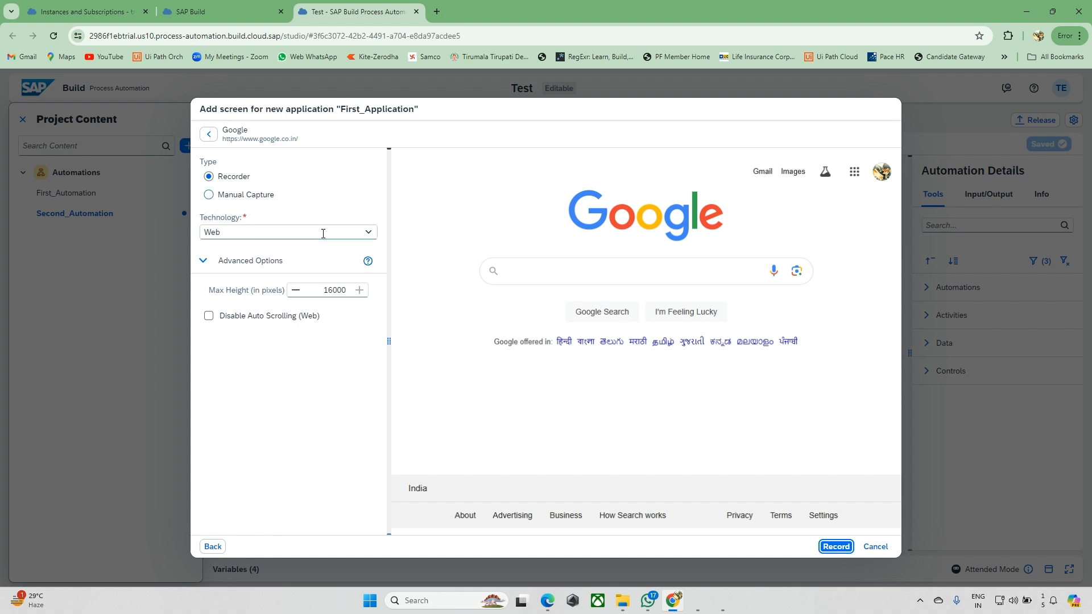
pyautogui.click(369, 235)
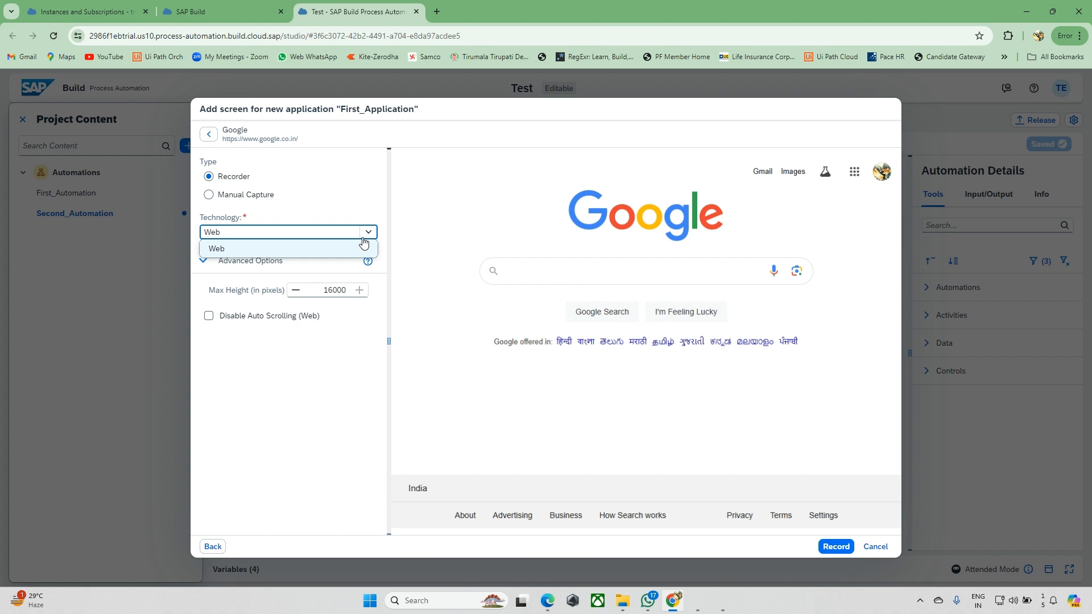
pyautogui.click(309, 248)
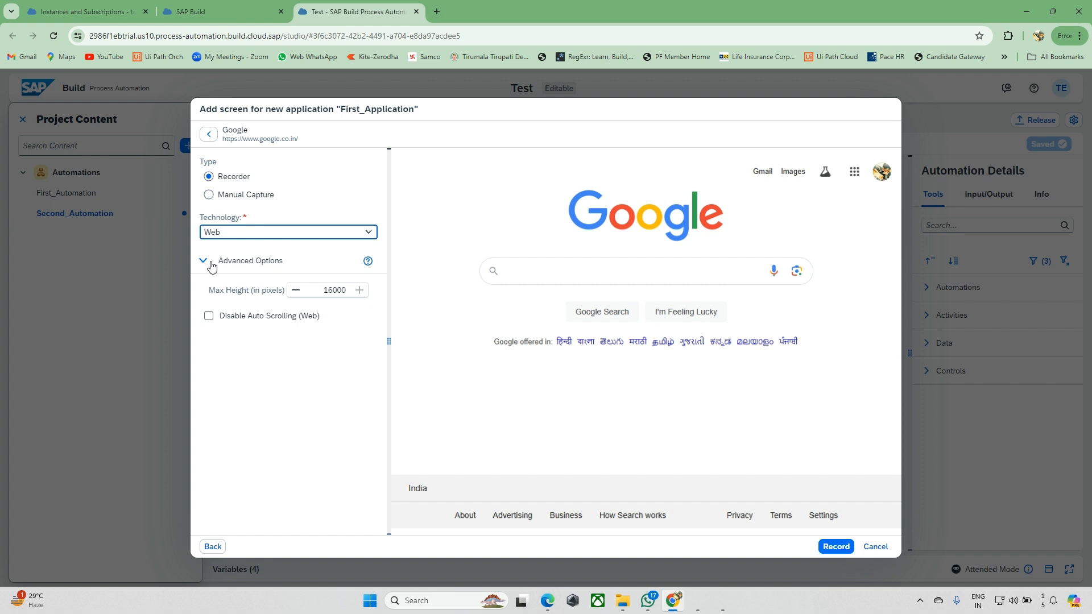
# Look at the subaccount's Instances and Subscriptions page in SAP BTP Cockpit and return to the Add screen dialog
pyautogui.click(229, 291)
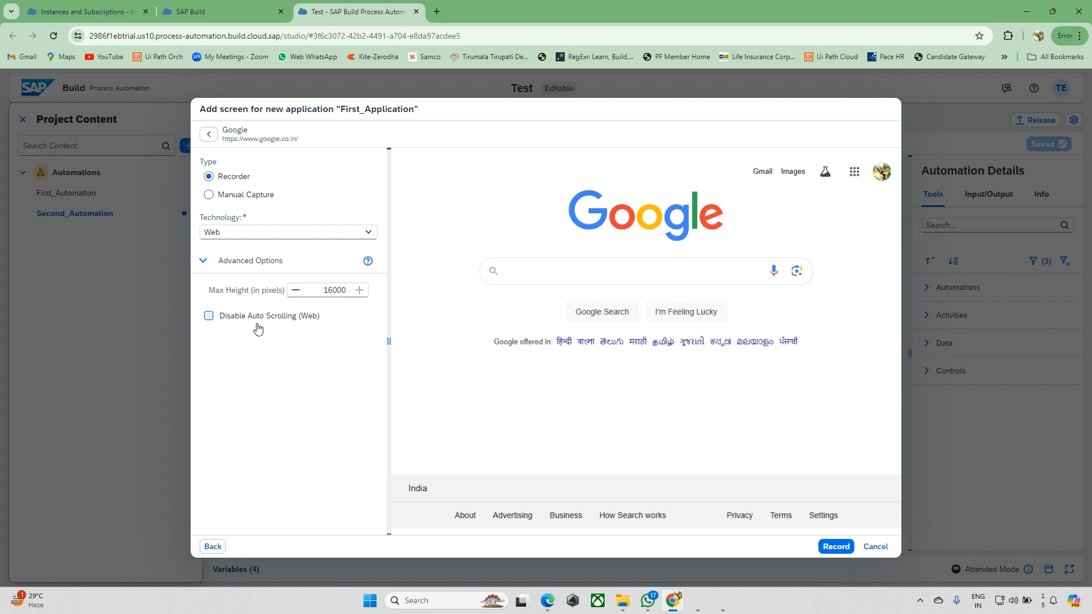
pyautogui.click(101, 17)
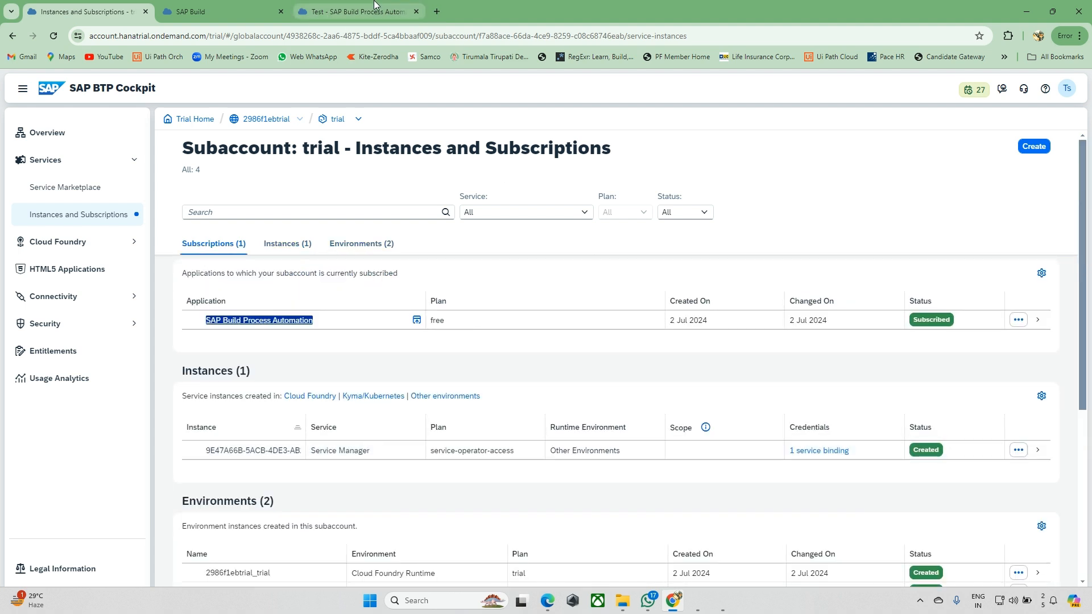
pyautogui.click(357, 10)
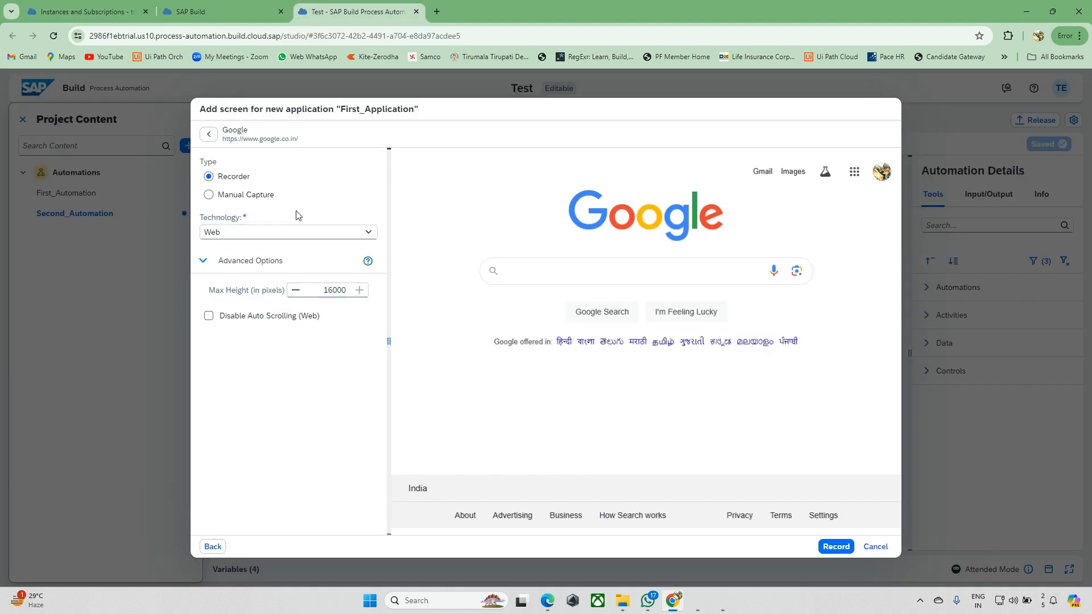
# Switch the capture type to Manual Capture and capture the Google screen
pyautogui.click(208, 194)
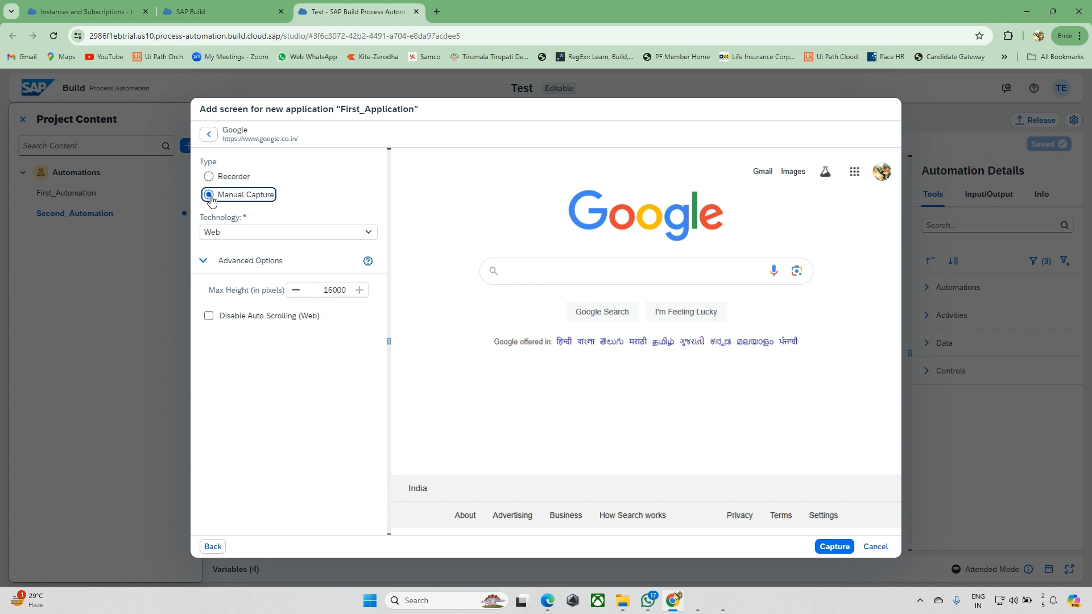
pyautogui.click(837, 549)
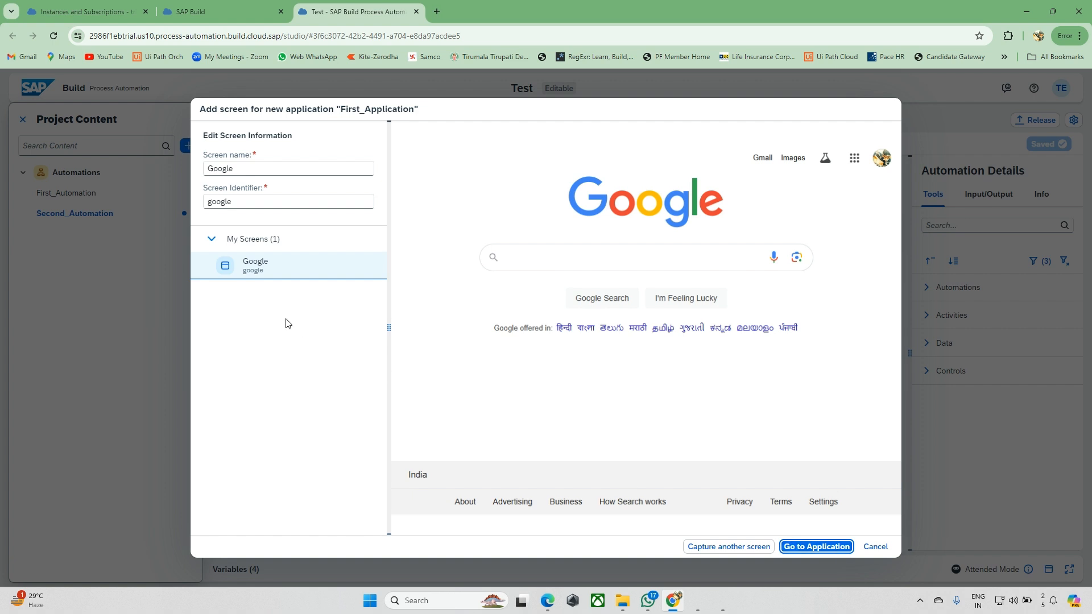
# Keep the screen name Google and identifier google, go to First_Application and close the project content overview
pyautogui.moveTo(241, 169); pyautogui.dragTo(172, 154)
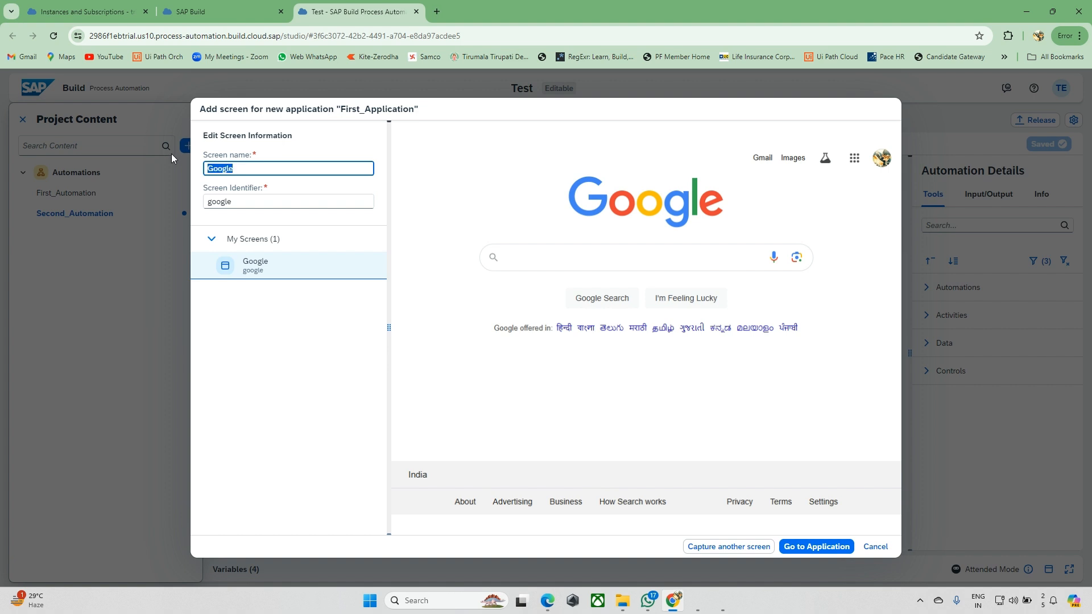
pyautogui.press('Tab')
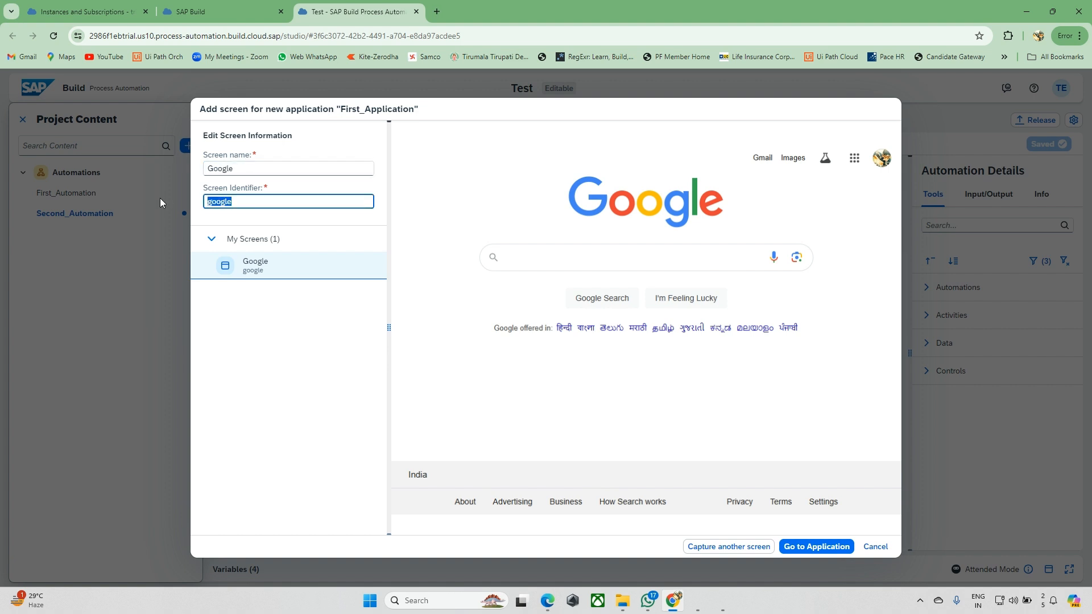
pyautogui.click(302, 360)
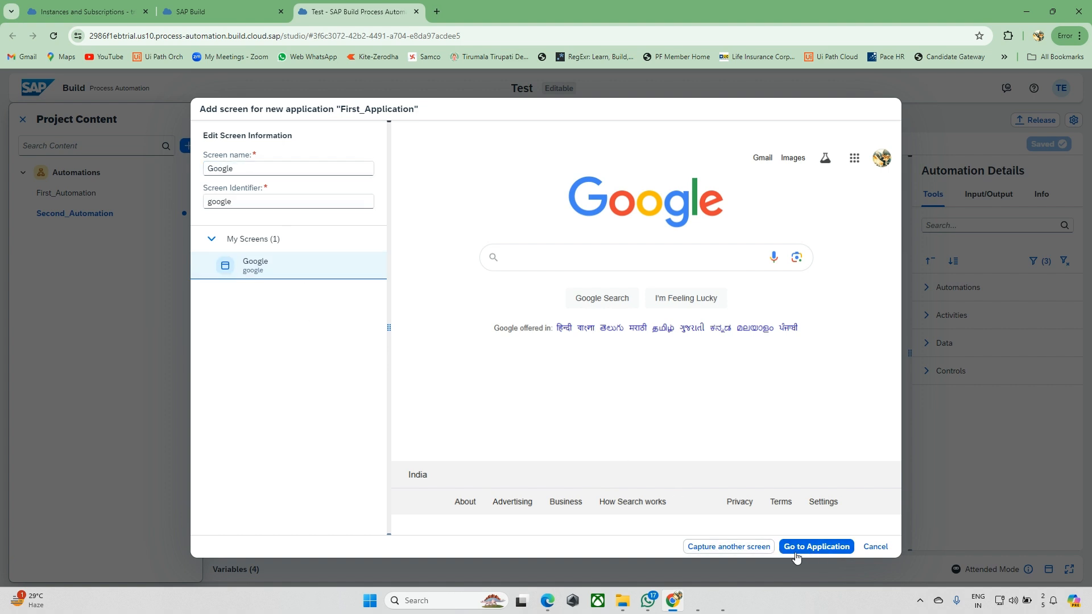
pyautogui.click(831, 551)
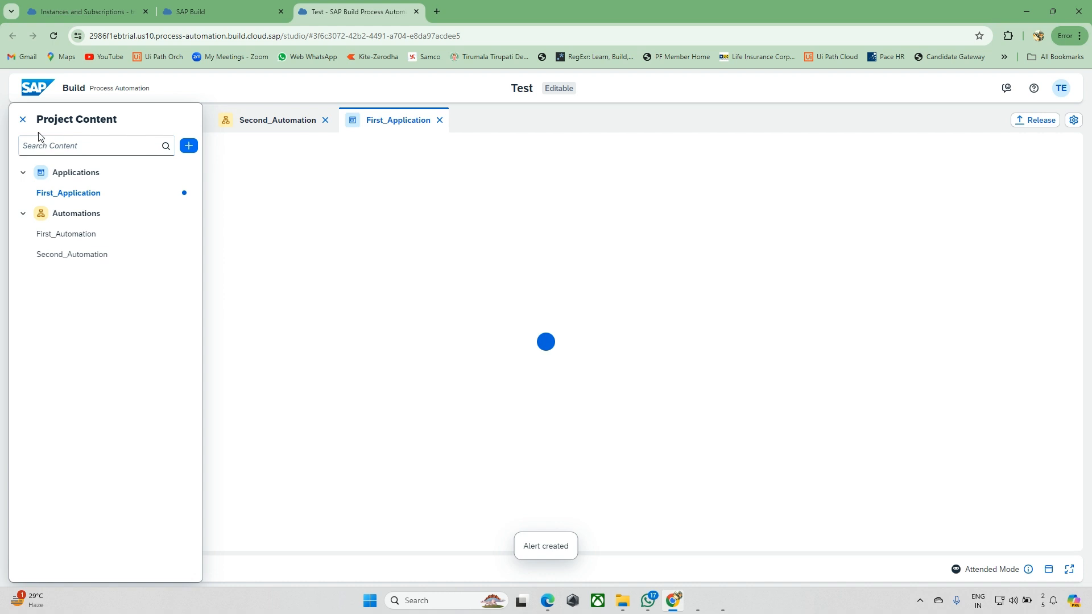
pyautogui.click(22, 119)
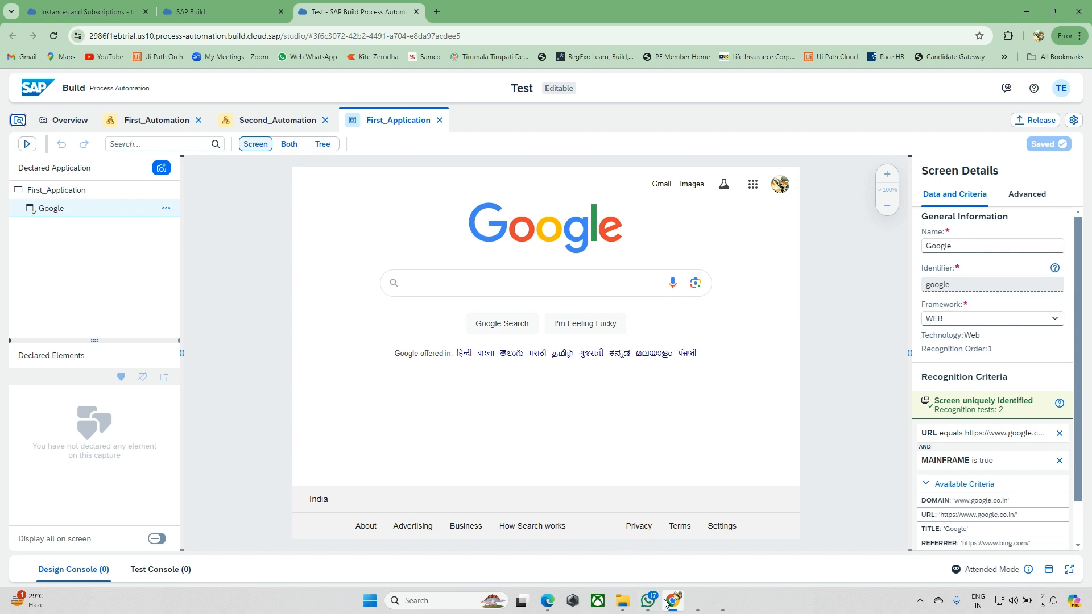
# Switch to Edge and search Google for youtube
pyautogui.click(547, 601)
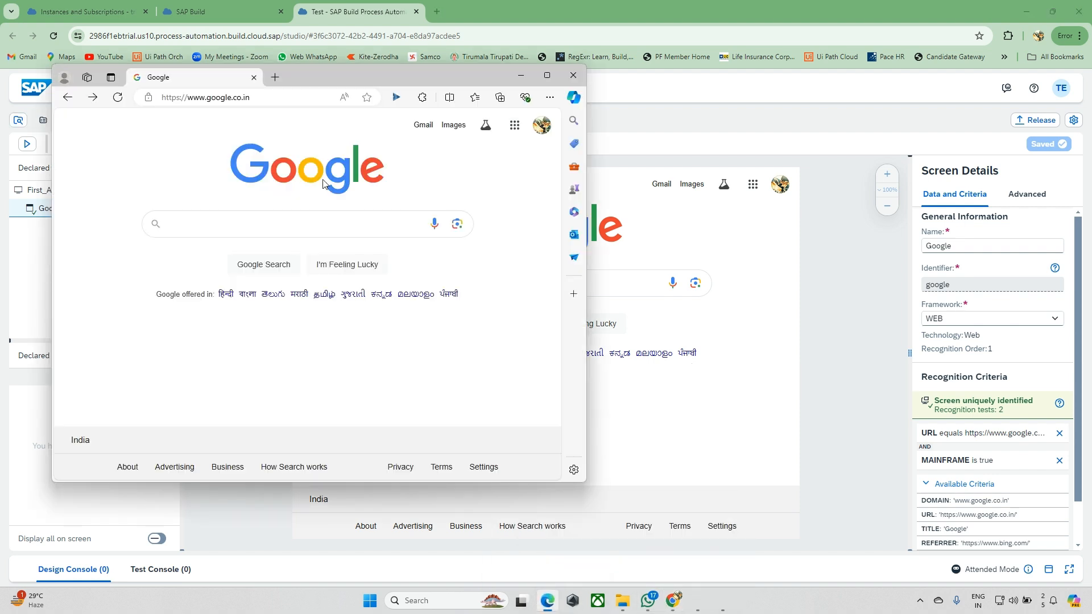
pyautogui.click(277, 221)
pyautogui.write('youtube')
pyautogui.press('Return')
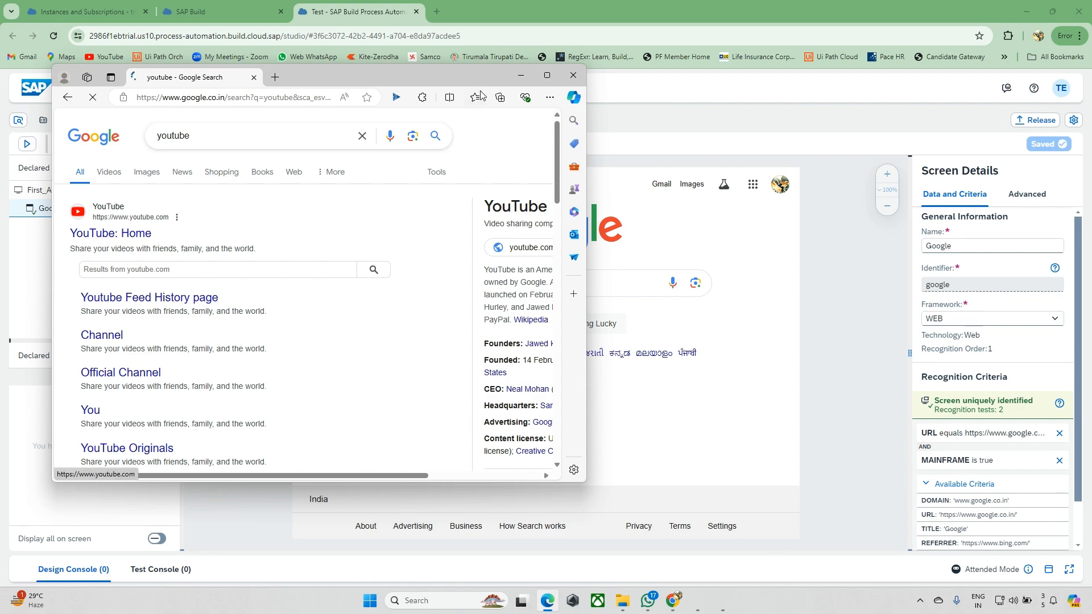
# Maximize Edge, examine the full length of the youtube results page and return to First_Application in SAP Build
pyautogui.click(547, 75)
pyautogui.scroll(-14, 492, 295)
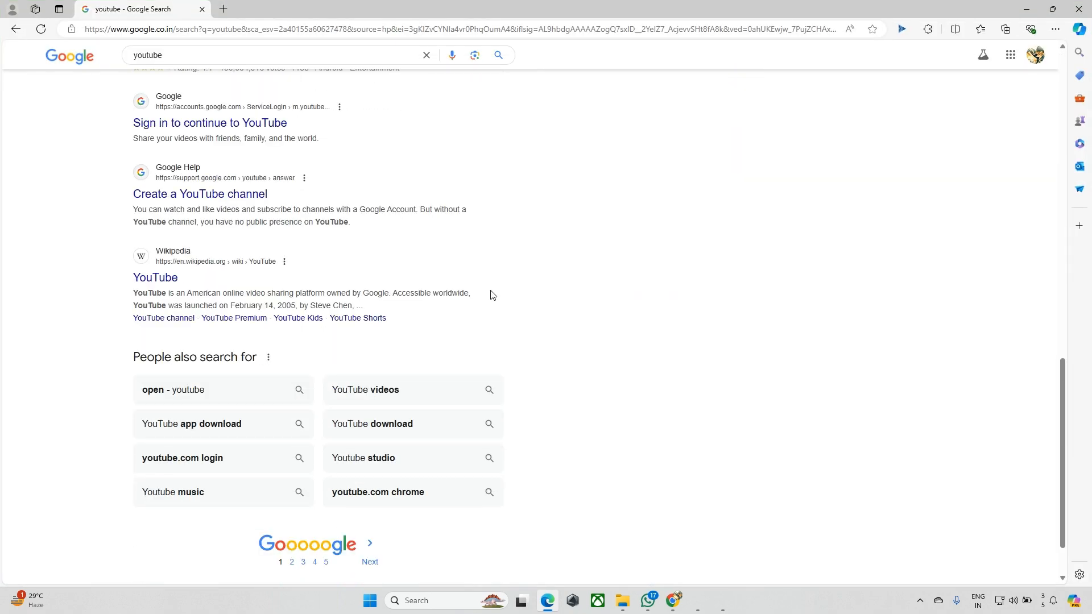
pyautogui.scroll(15, 493, 295)
pyautogui.scroll(-15, 900, 204)
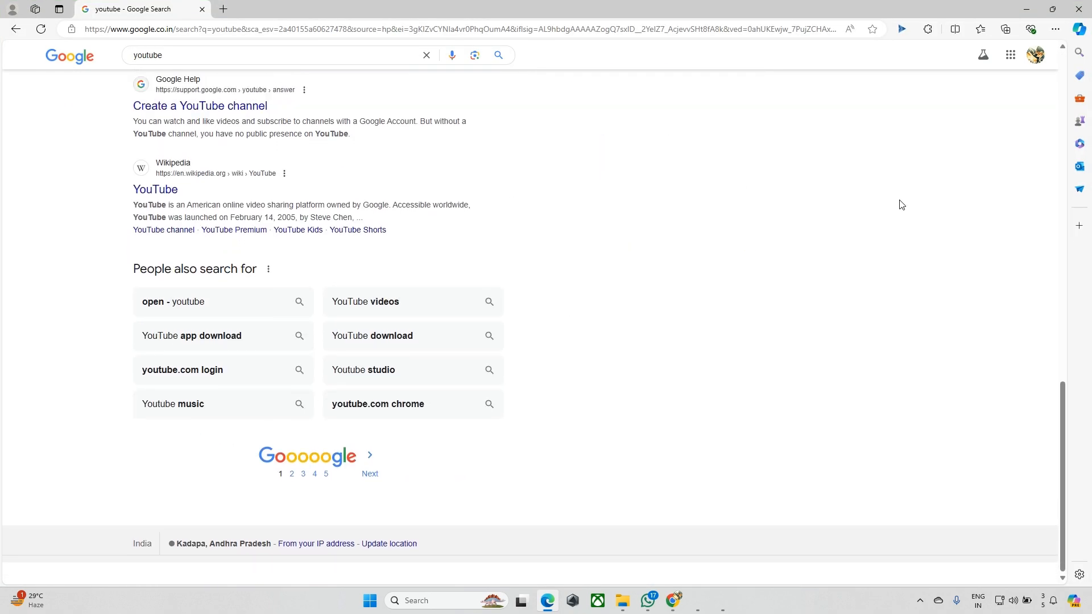
pyautogui.scroll(15, 900, 204)
pyautogui.scroll(-15, 900, 204)
pyautogui.scroll(7, 901, 204)
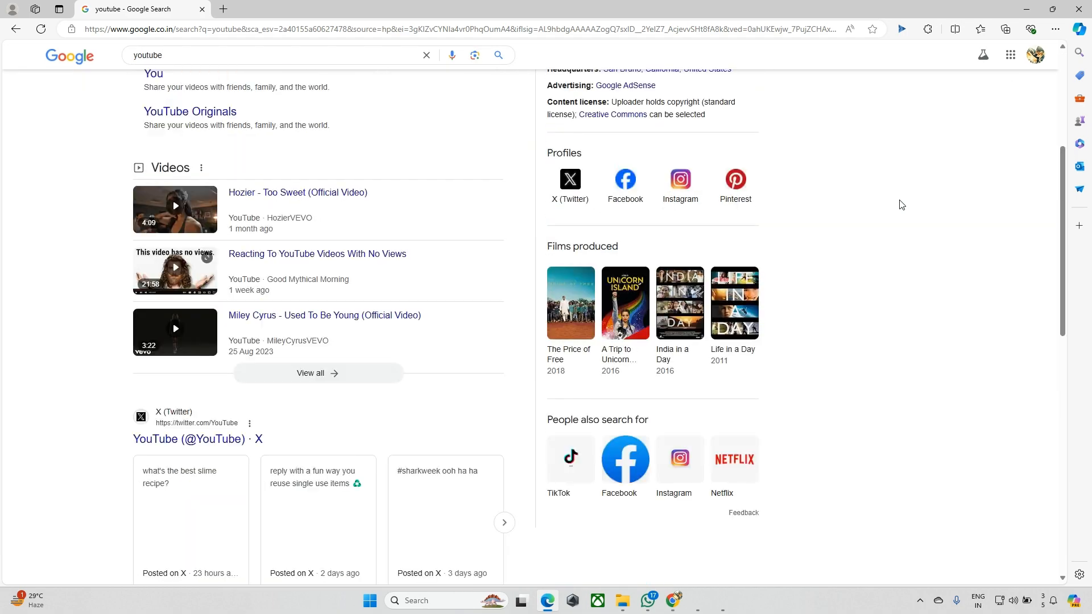
pyautogui.scroll(5, 900, 204)
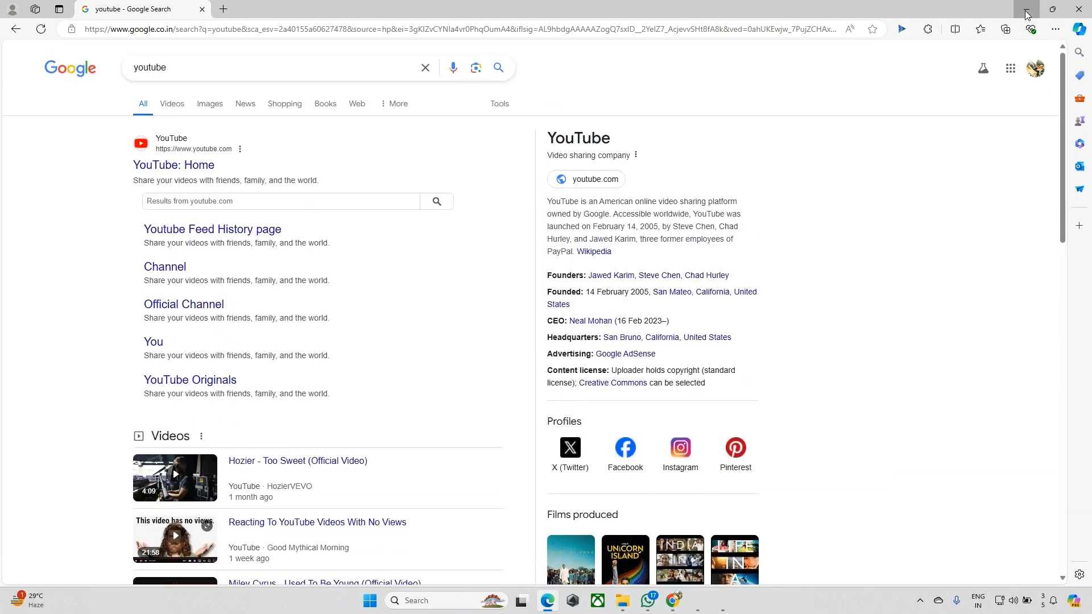
pyautogui.click(1027, 14)
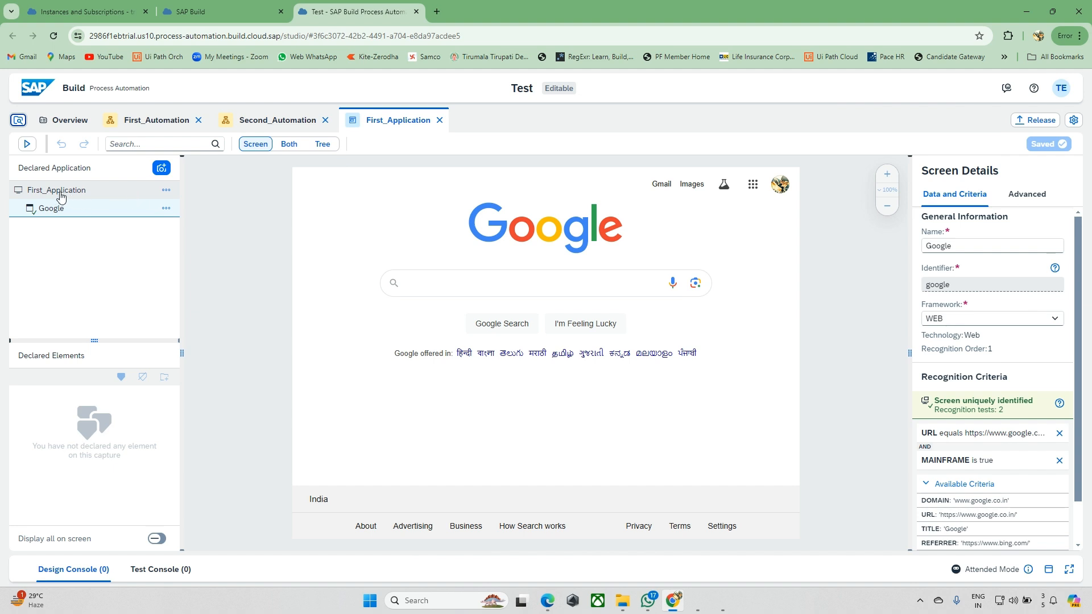
# Add a screen to First_Application by capturing the detected youtube - Google Search web screen with Web technology
pyautogui.click(166, 191)
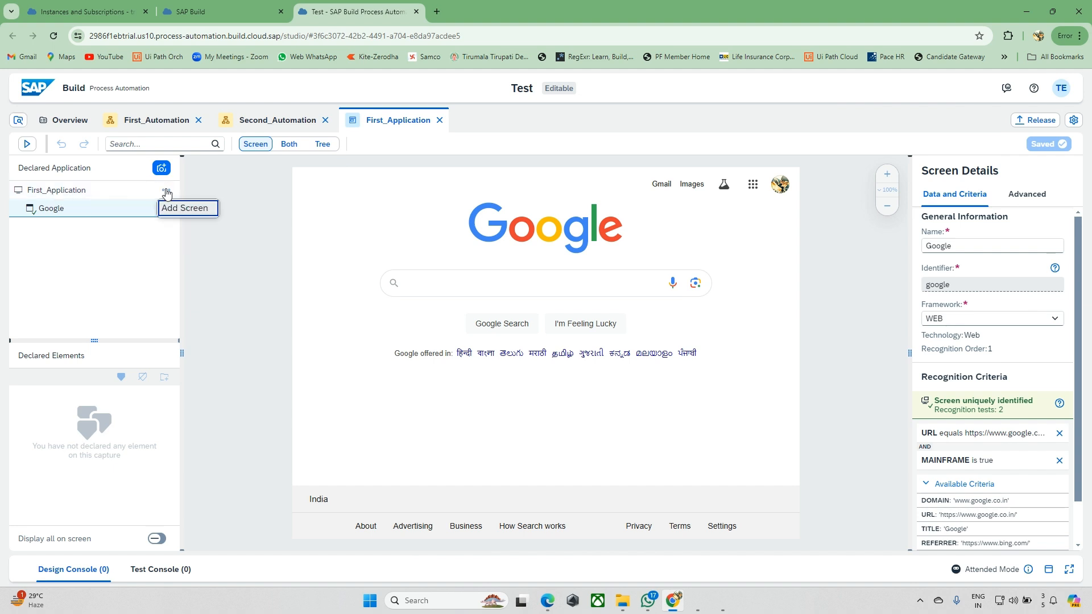
pyautogui.click(189, 211)
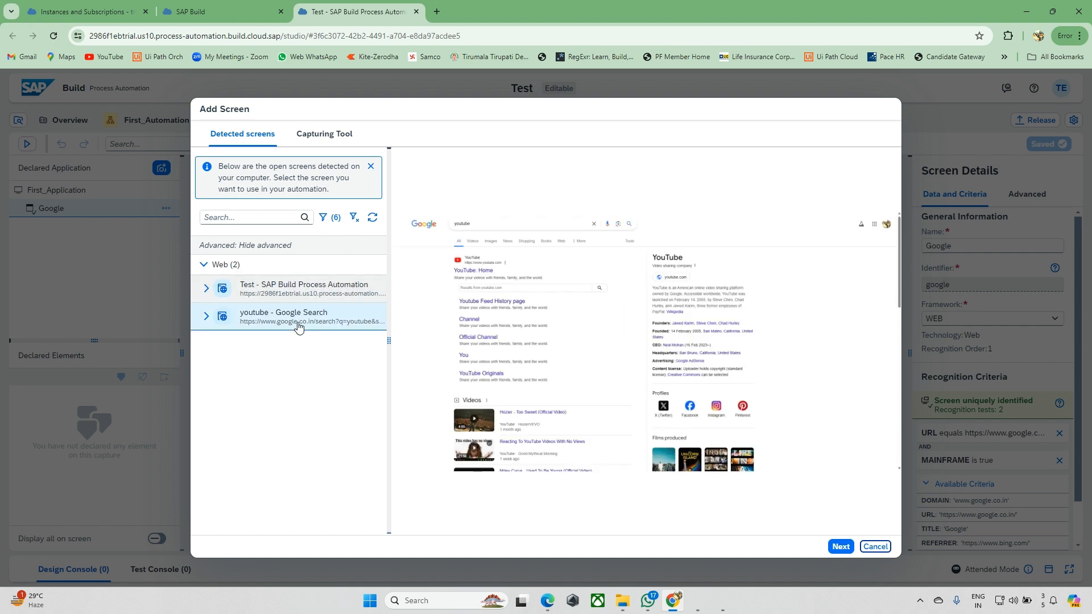
pyautogui.click(277, 319)
pyautogui.click(841, 546)
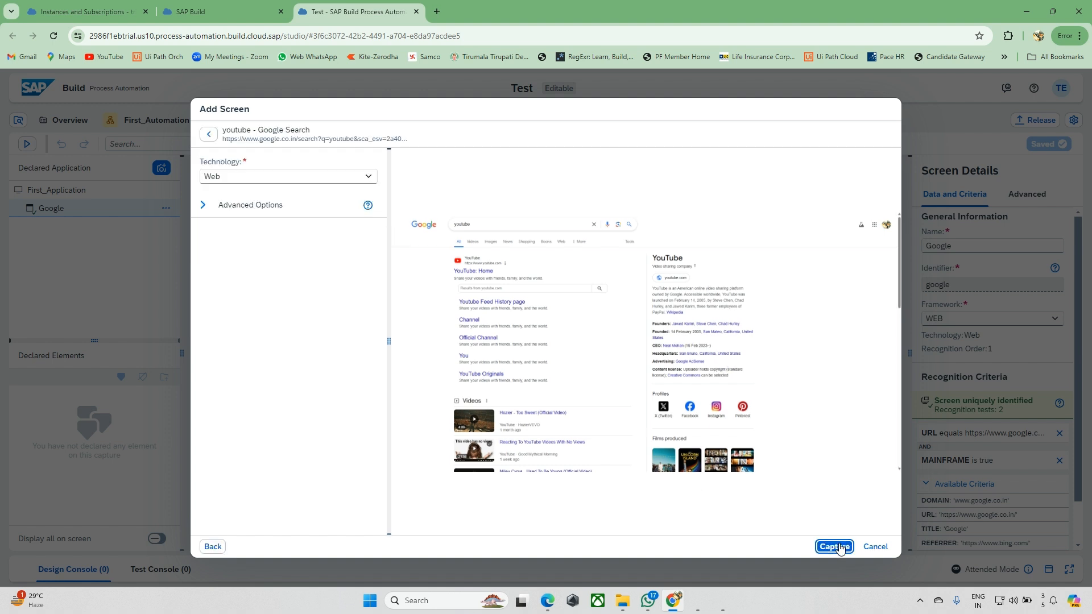
pyautogui.click(208, 209)
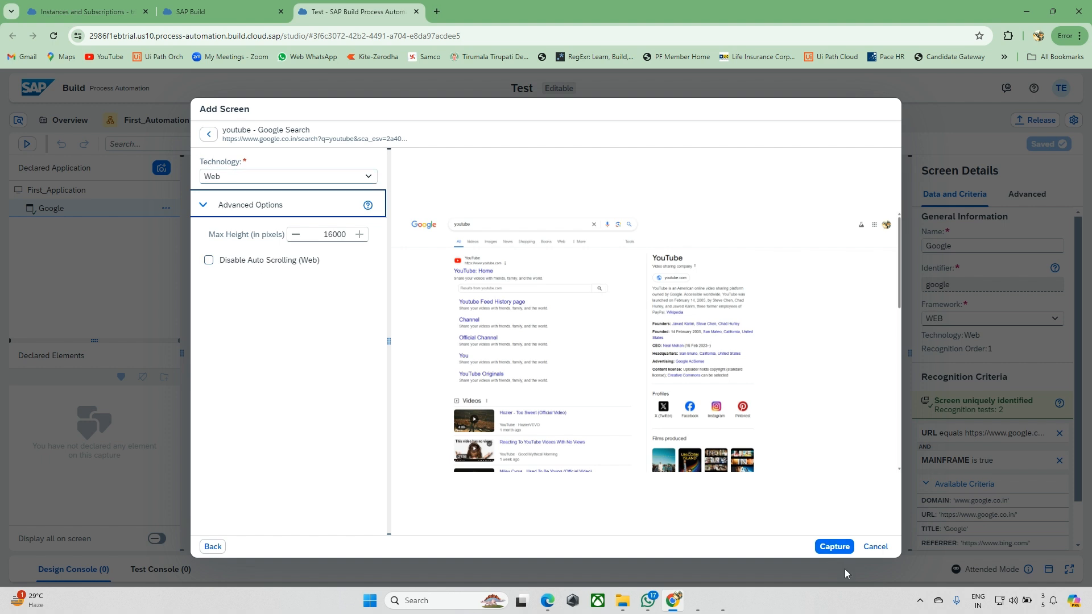
pyautogui.click(831, 546)
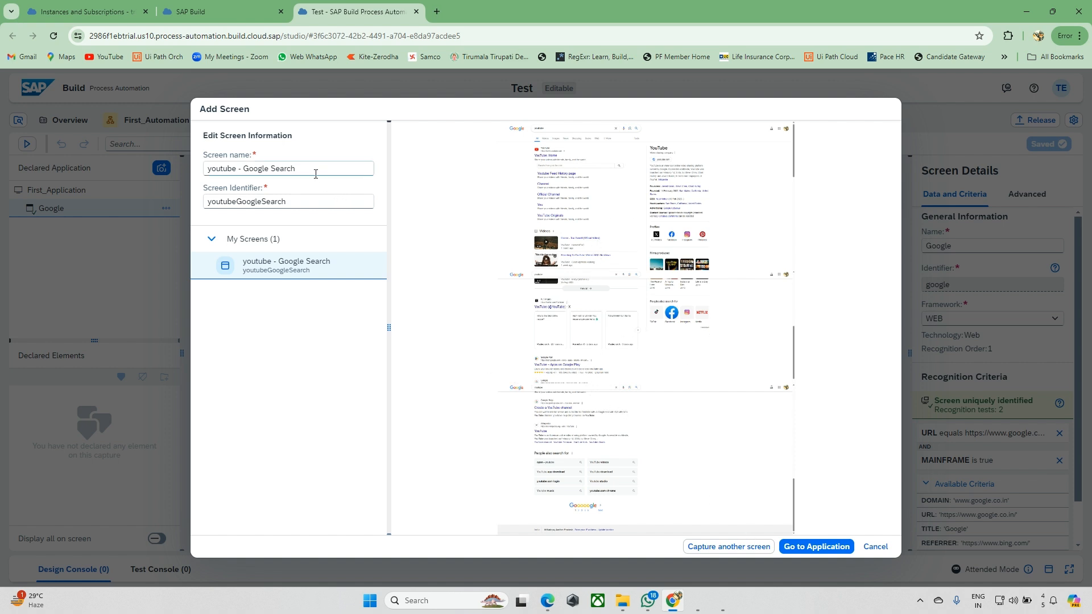
# Keep the screen name youtube - Google Search and identifier youtubeGoogleSearch, and go to the application
pyautogui.moveTo(315, 174); pyautogui.dragTo(177, 174)
pyautogui.click(329, 151)
pyautogui.click(815, 546)
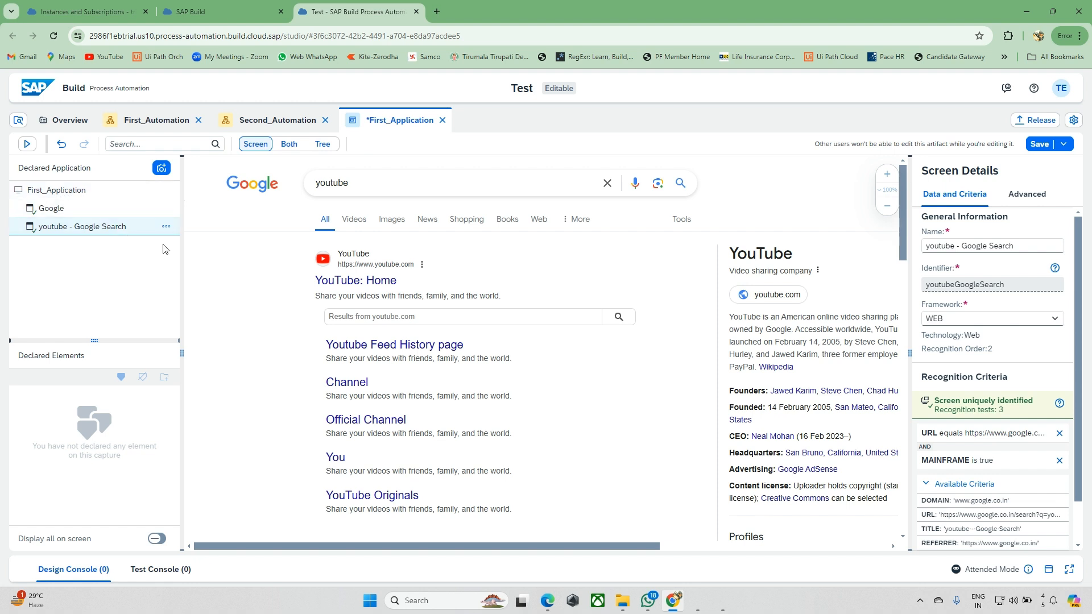
pyautogui.click(162, 169)
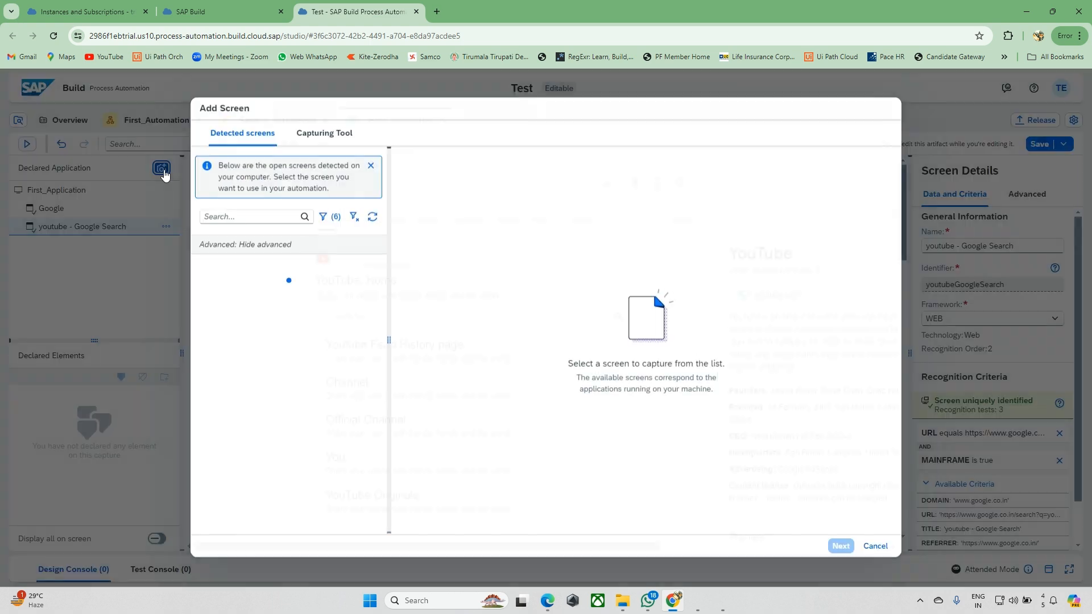
pyautogui.press('Escape')
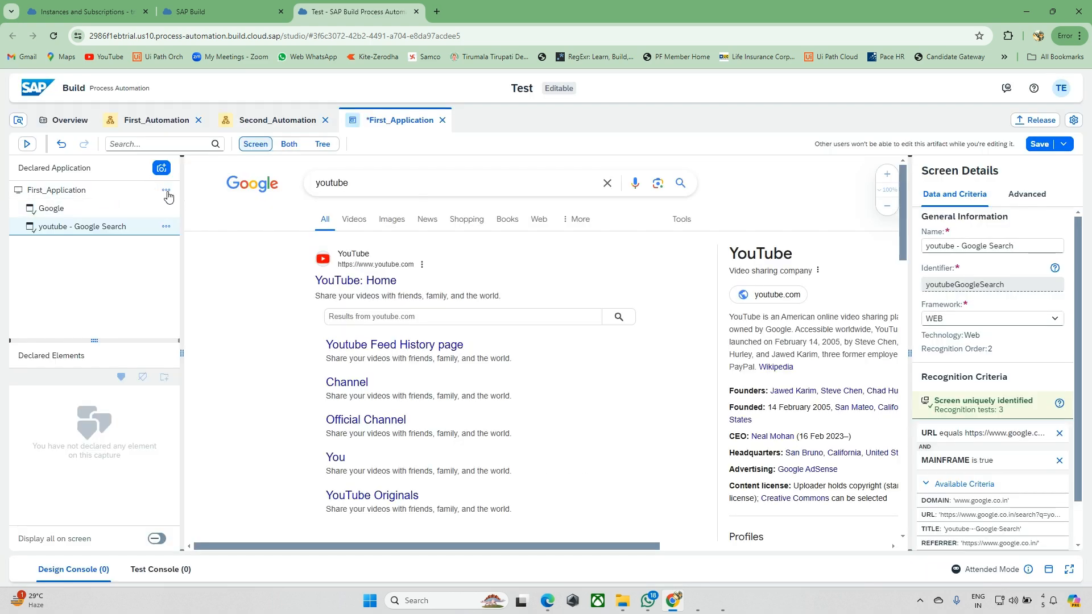
pyautogui.click(166, 191)
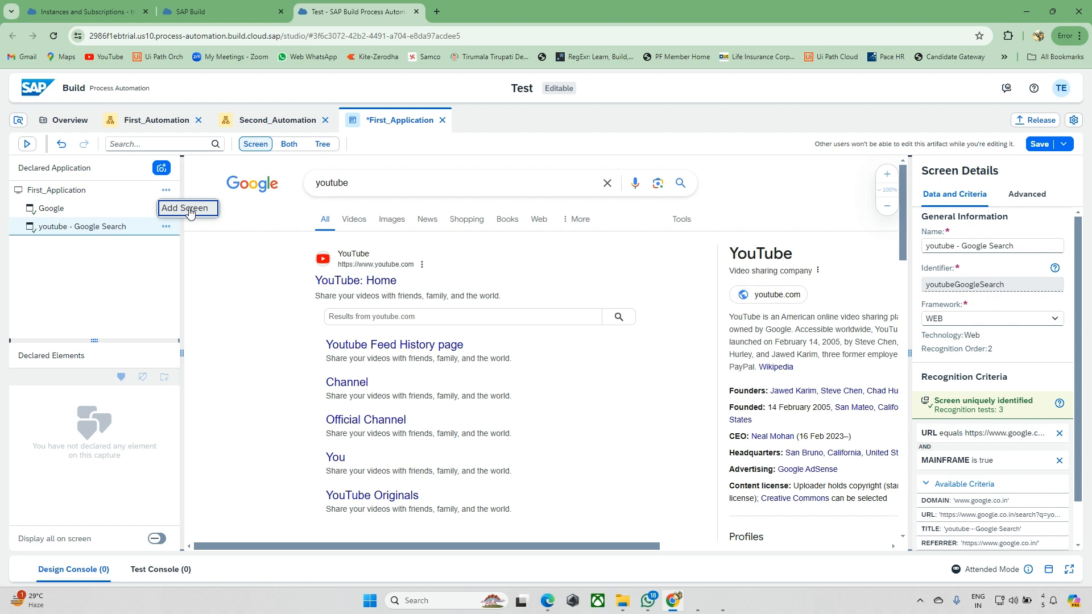
pyautogui.click(160, 279)
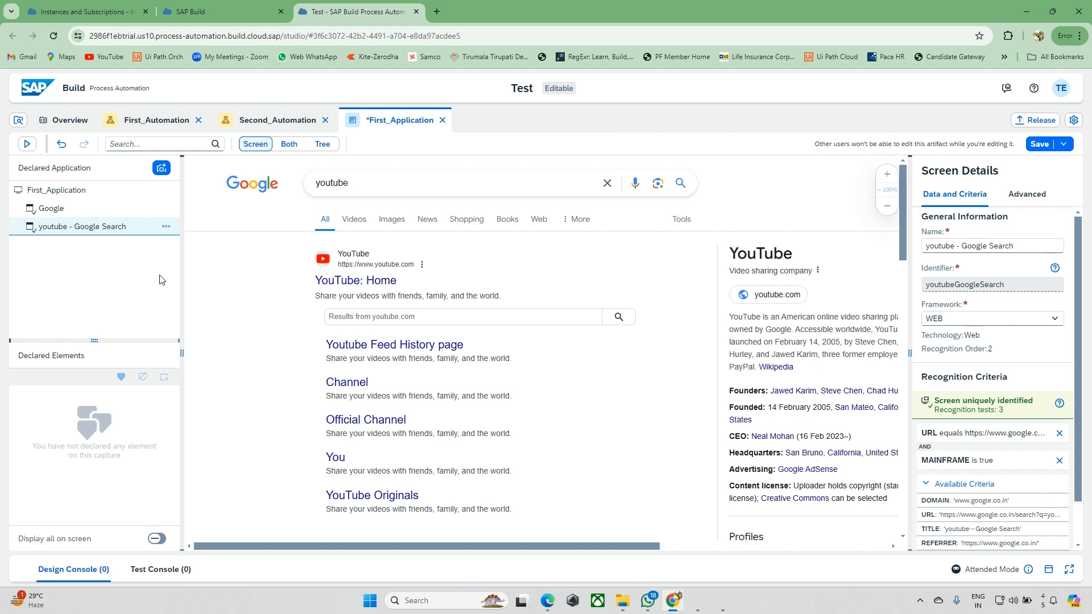
# Start adding another screen to First_Application and clear the filters on the detected screens
pyautogui.click(166, 190)
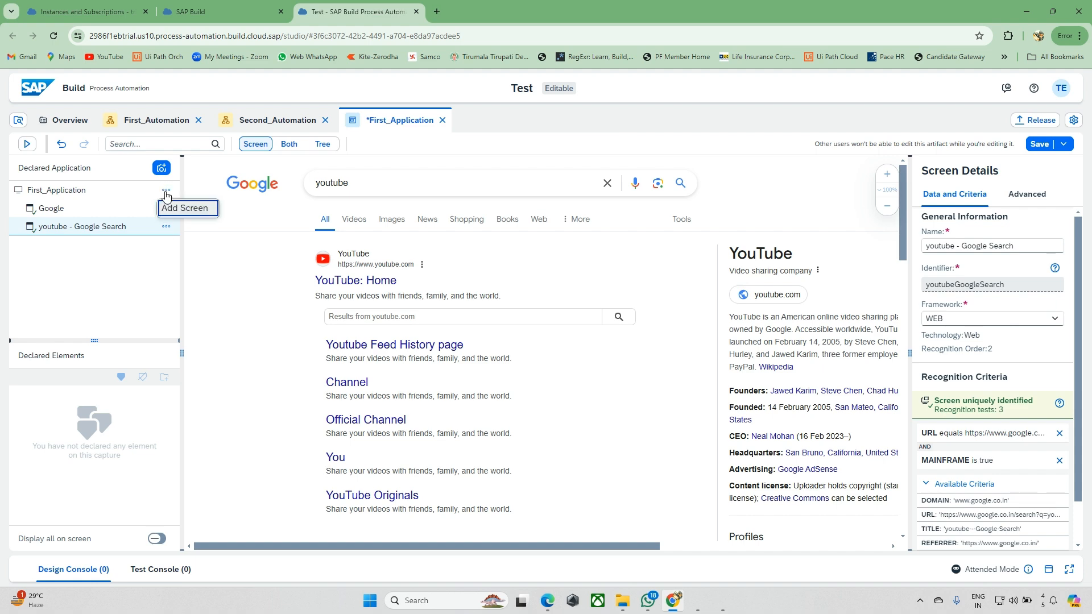
pyautogui.click(184, 209)
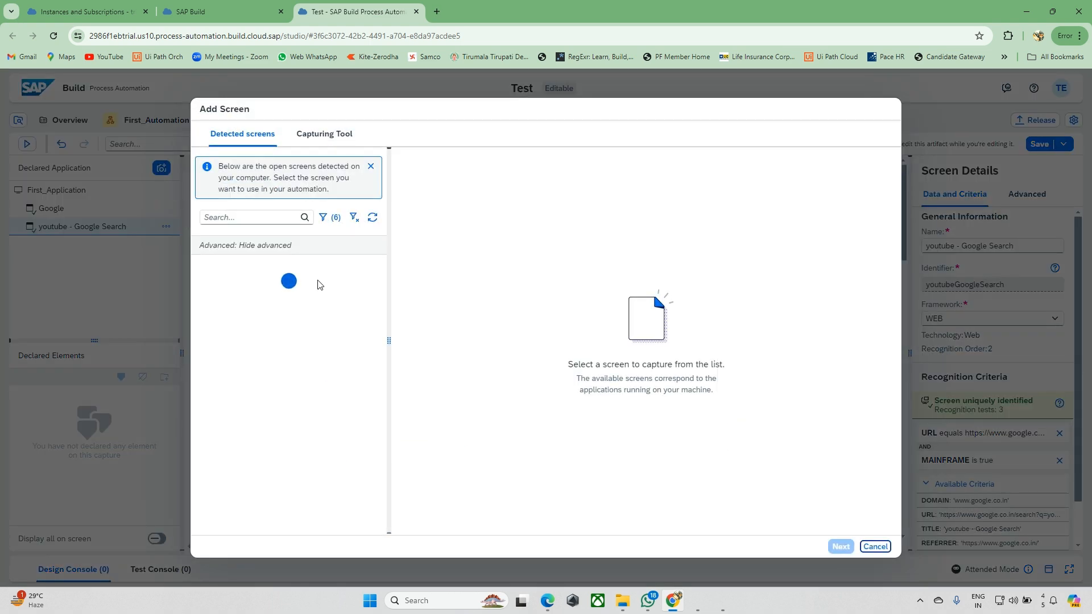
pyautogui.click(354, 221)
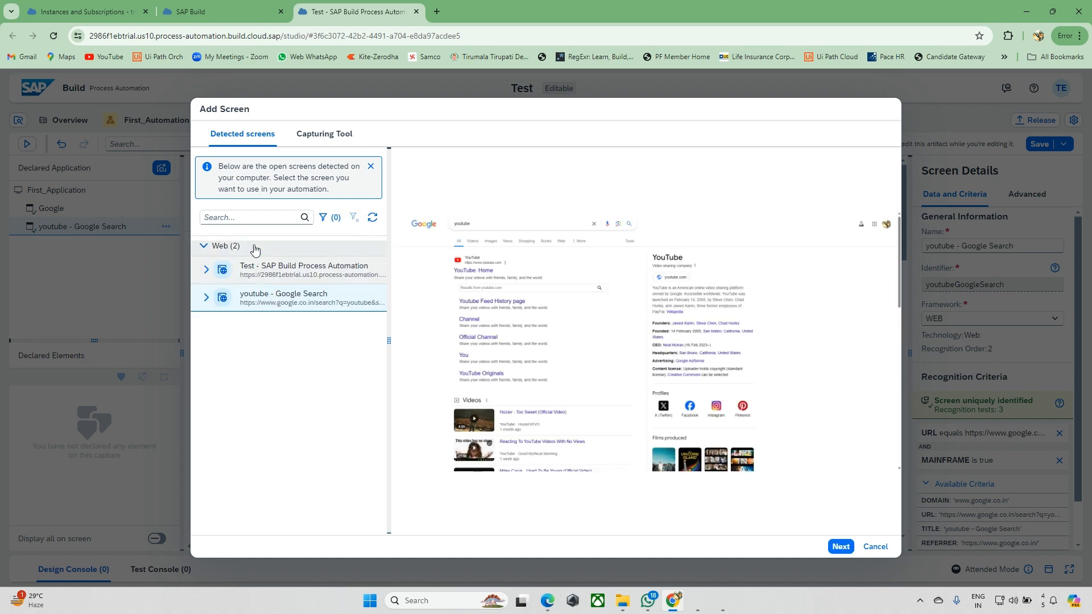
# Open and minimize Notepad, refresh the detected screens to check for it, and cancel adding the screen
pyautogui.press('super')
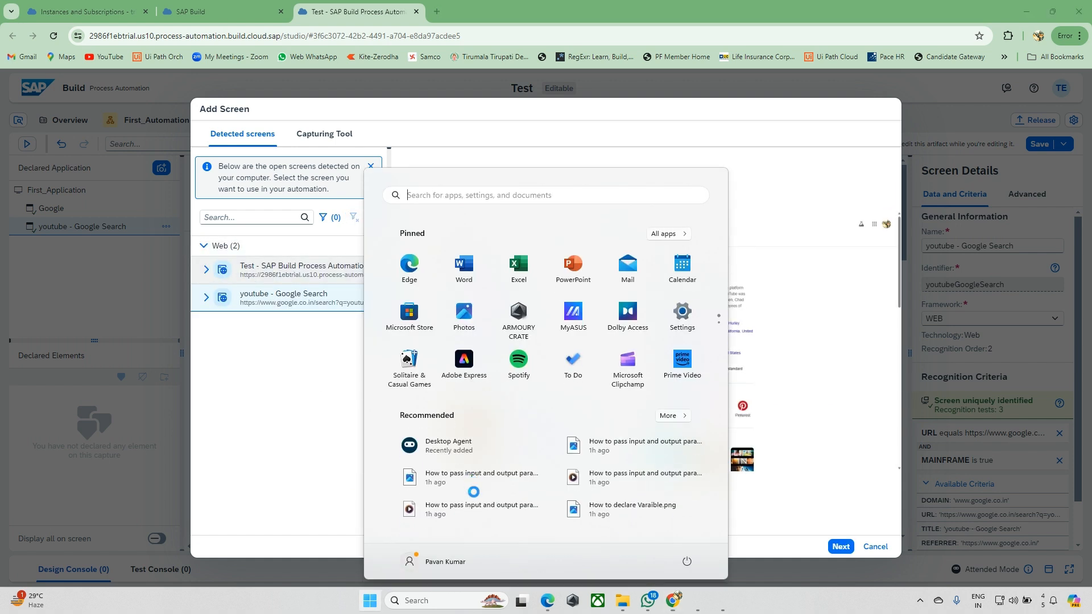
pyautogui.write('note')
pyautogui.press('Return')
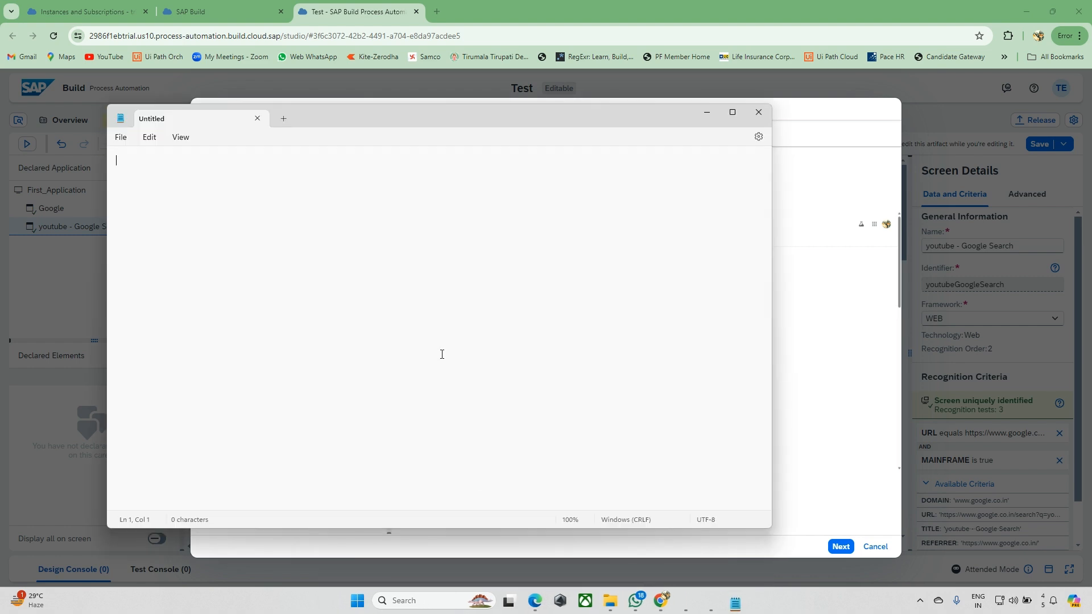
pyautogui.click(704, 113)
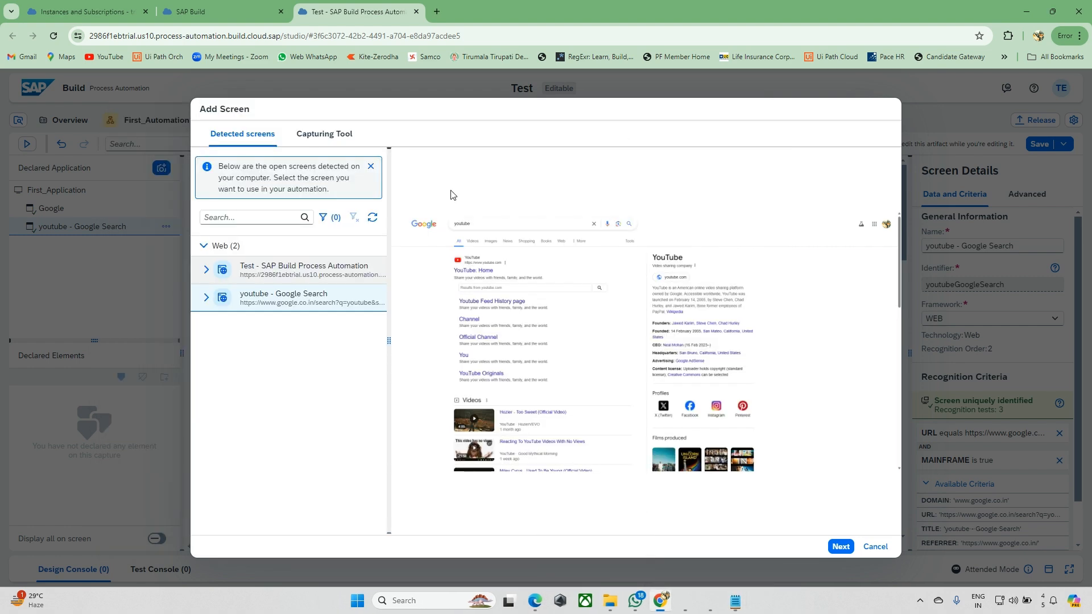
pyautogui.click(371, 219)
pyautogui.click(870, 547)
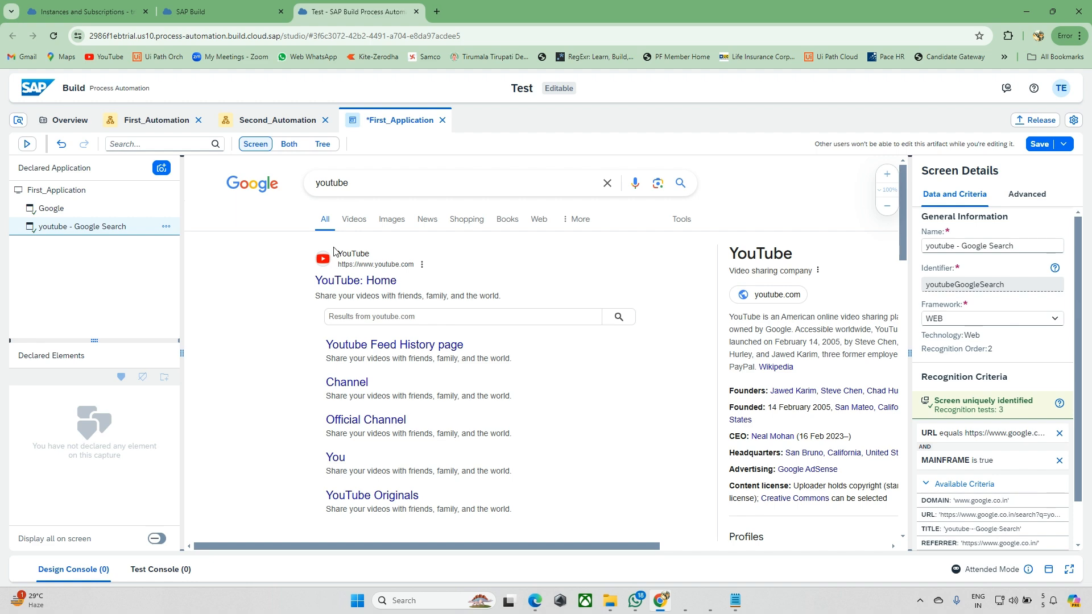
# Create a new application named Notepad in the project, with the identifier notepad
pyautogui.click(19, 120)
pyautogui.click(190, 147)
pyautogui.moveTo(219, 162)
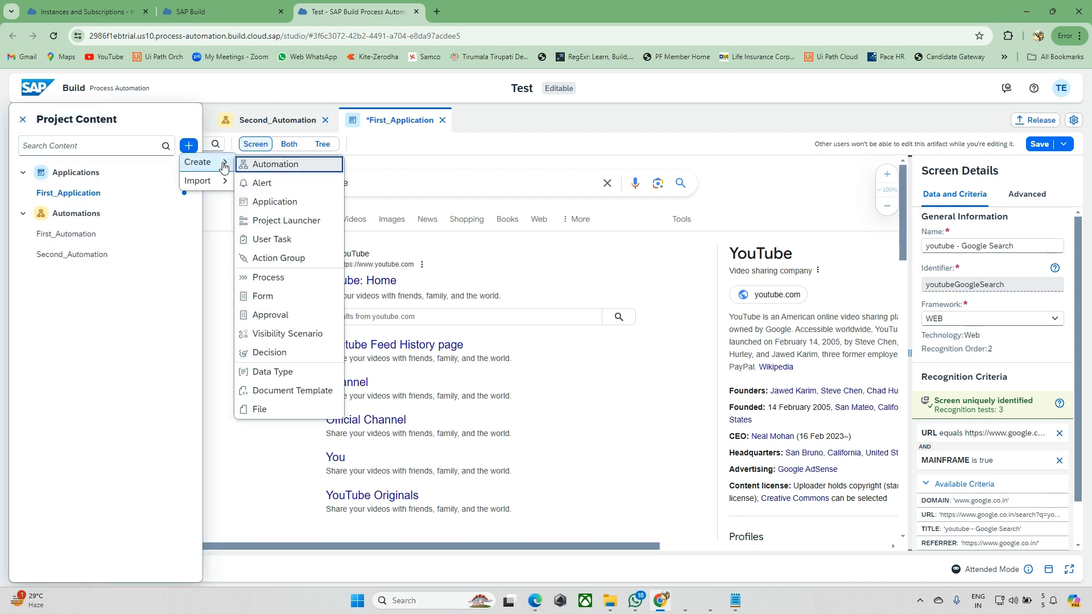
pyautogui.click(287, 200)
pyautogui.write('Notepad')
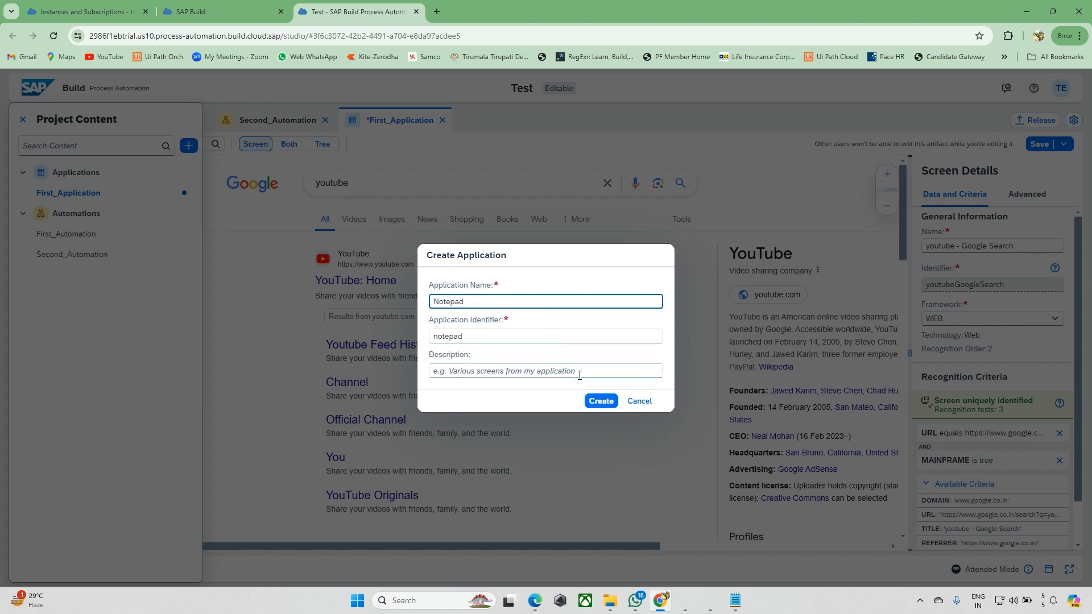
pyautogui.click(601, 401)
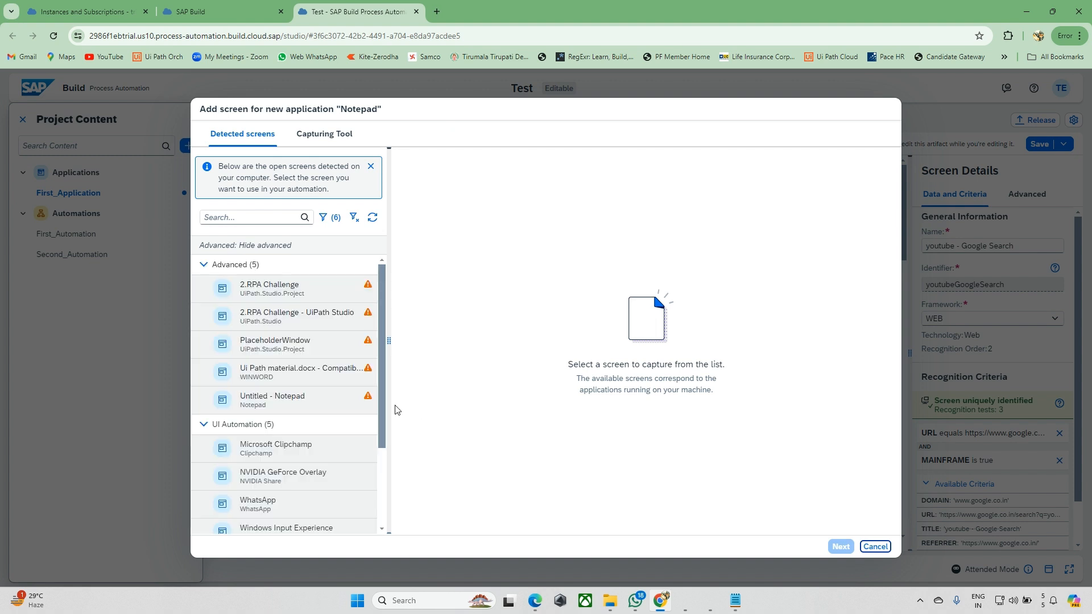
# Clear the filters on the detected screens, refresh the list and select the Untitled - Notepad screen
pyautogui.scroll(-2, 308, 416)
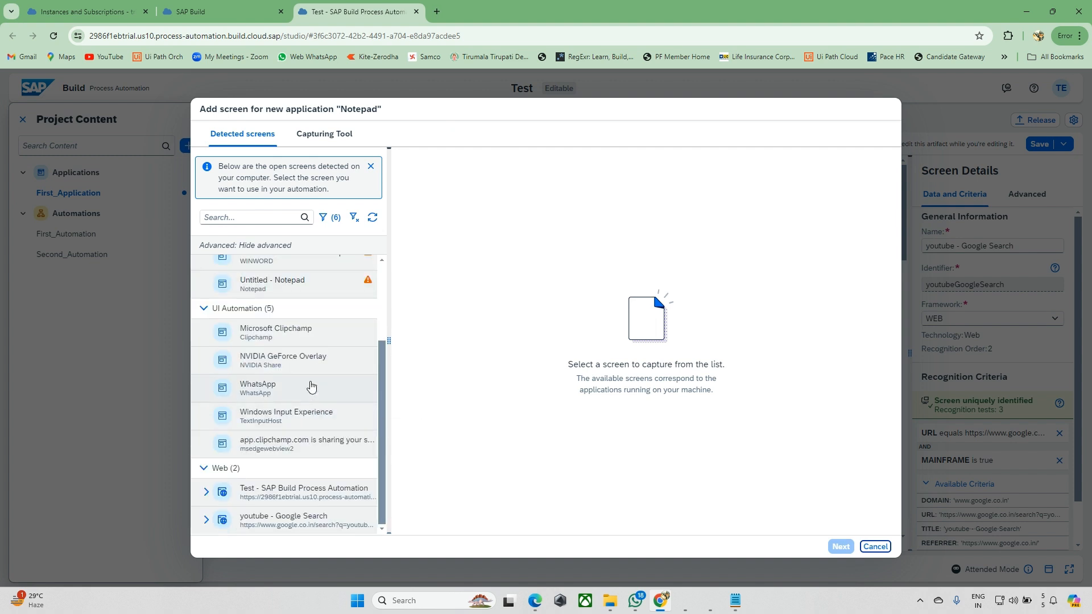
pyautogui.click(359, 218)
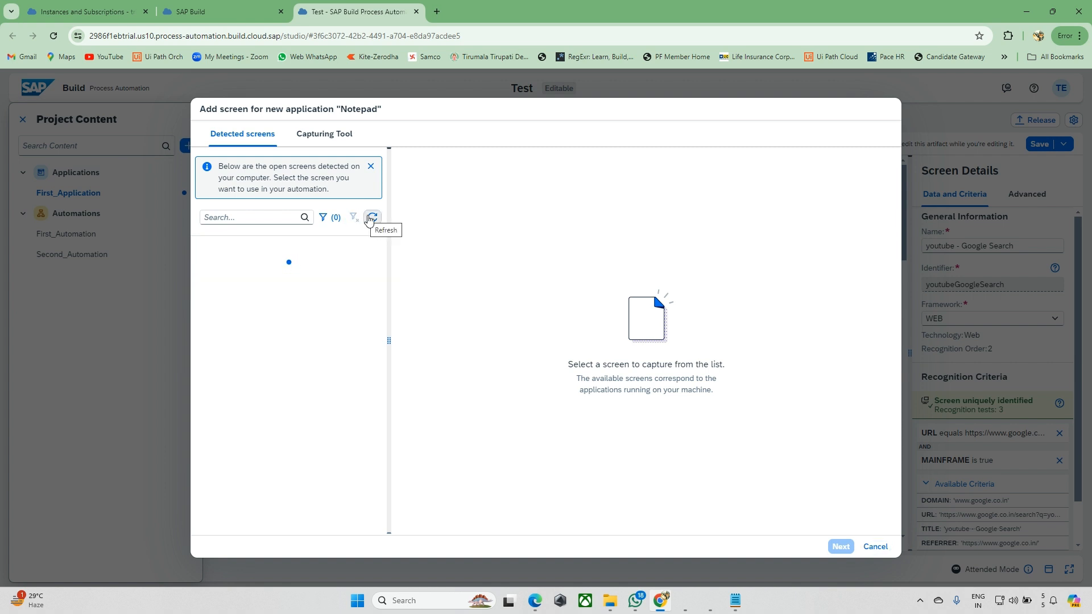
pyautogui.click(370, 218)
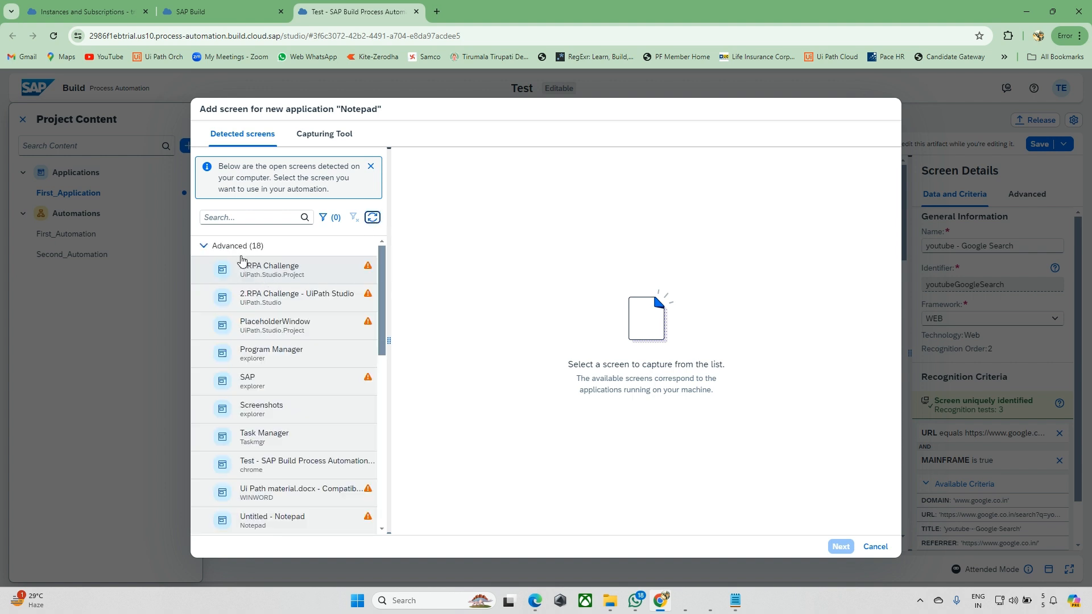
pyautogui.scroll(-10, 304, 394)
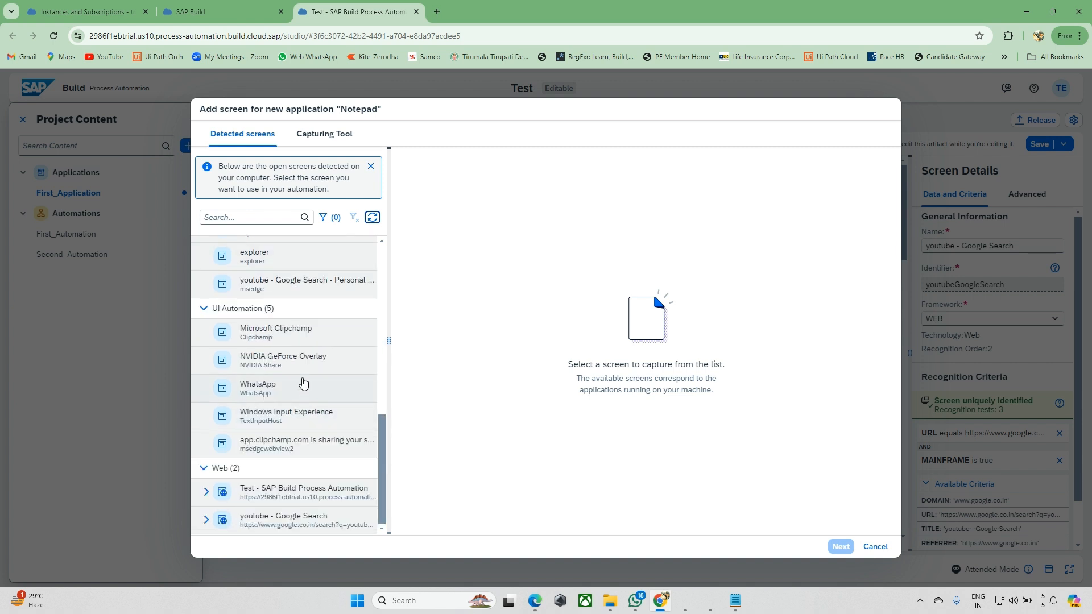
pyautogui.moveTo(381, 454); pyautogui.dragTo(381, 332)
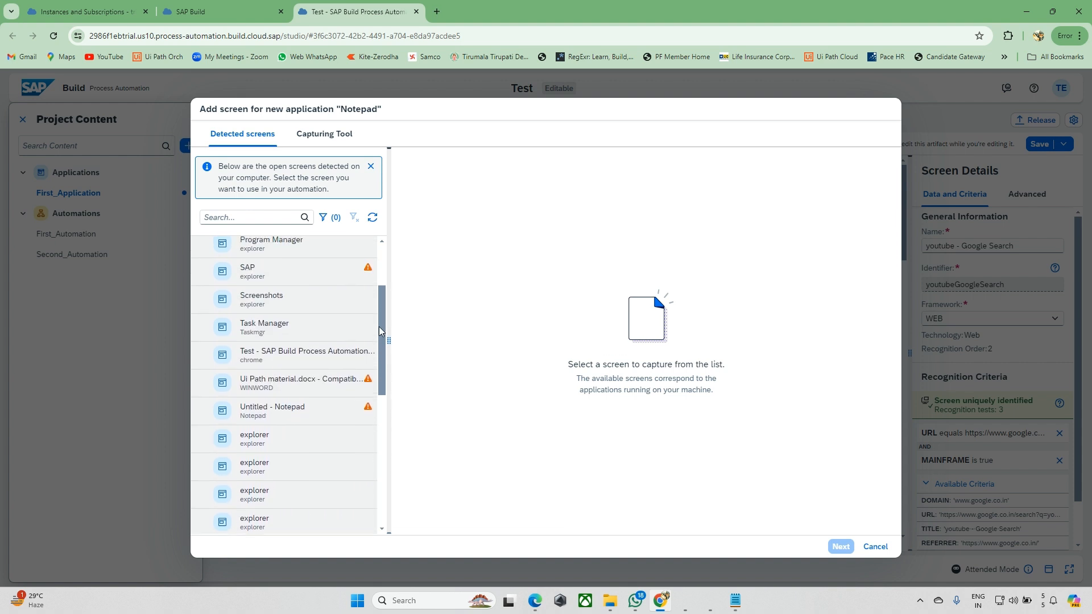
pyautogui.scroll(2, 383, 283)
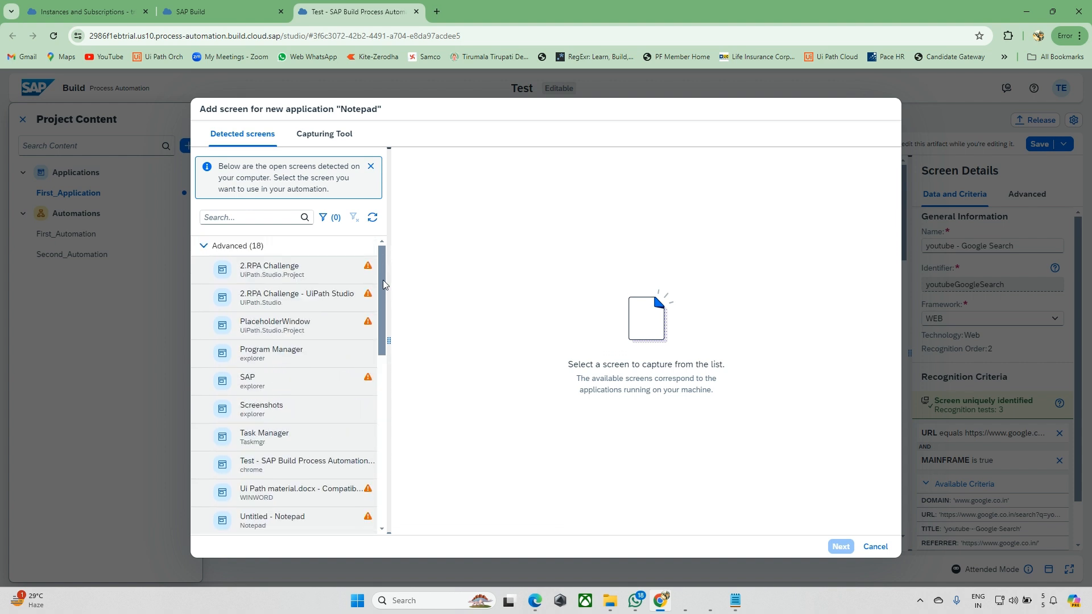
pyautogui.moveTo(383, 280); pyautogui.dragTo(383, 308)
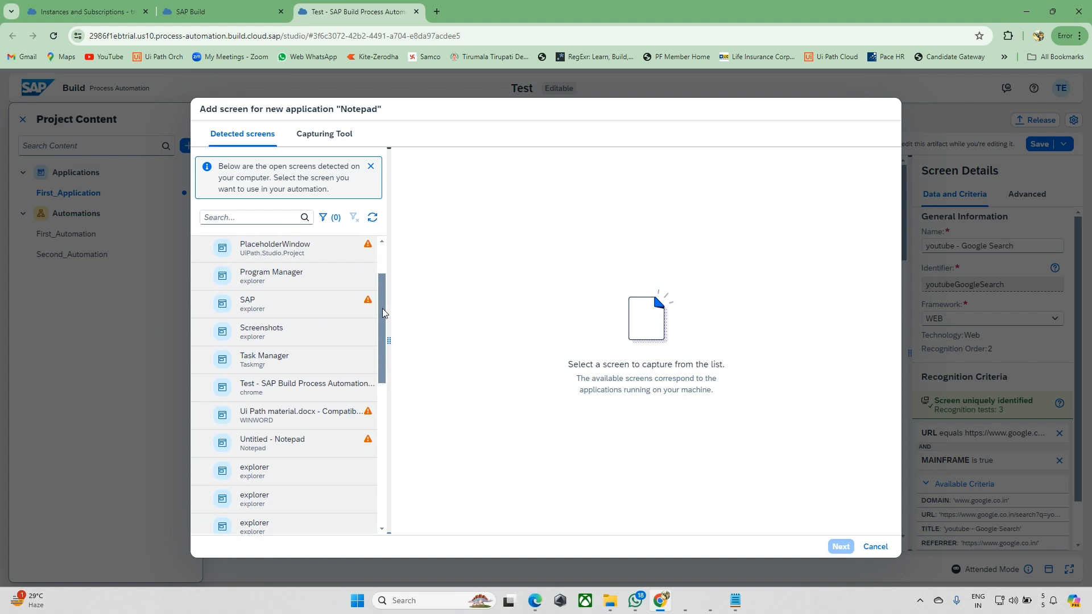
pyautogui.click(290, 450)
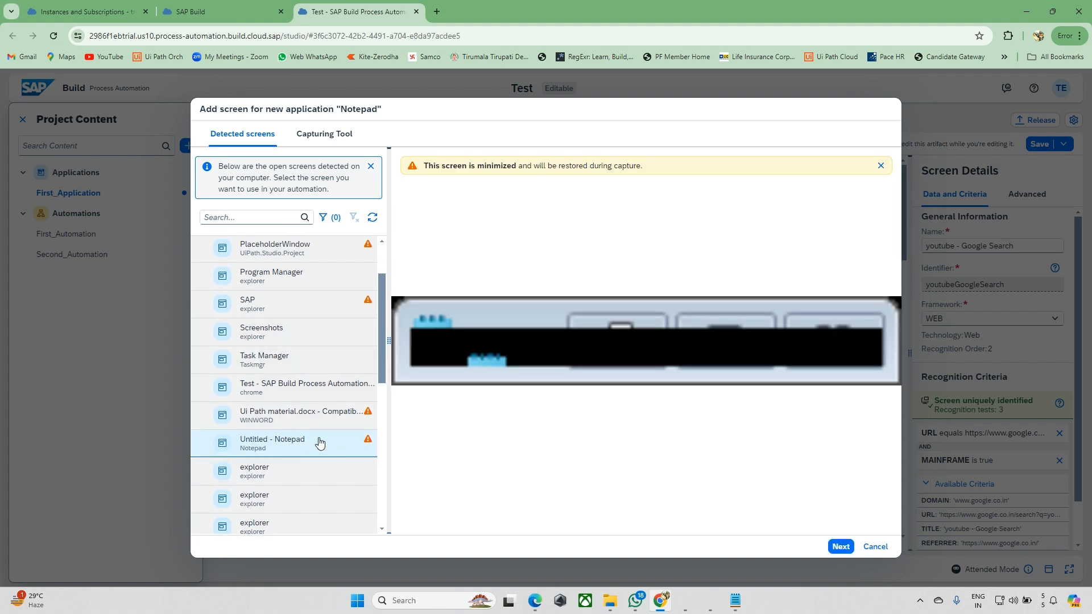
# Search the detected screens for notepad and select the Untitled - Notepad entry
pyautogui.click(738, 603)
pyautogui.click(738, 602)
pyautogui.click(254, 219)
pyautogui.write('note')
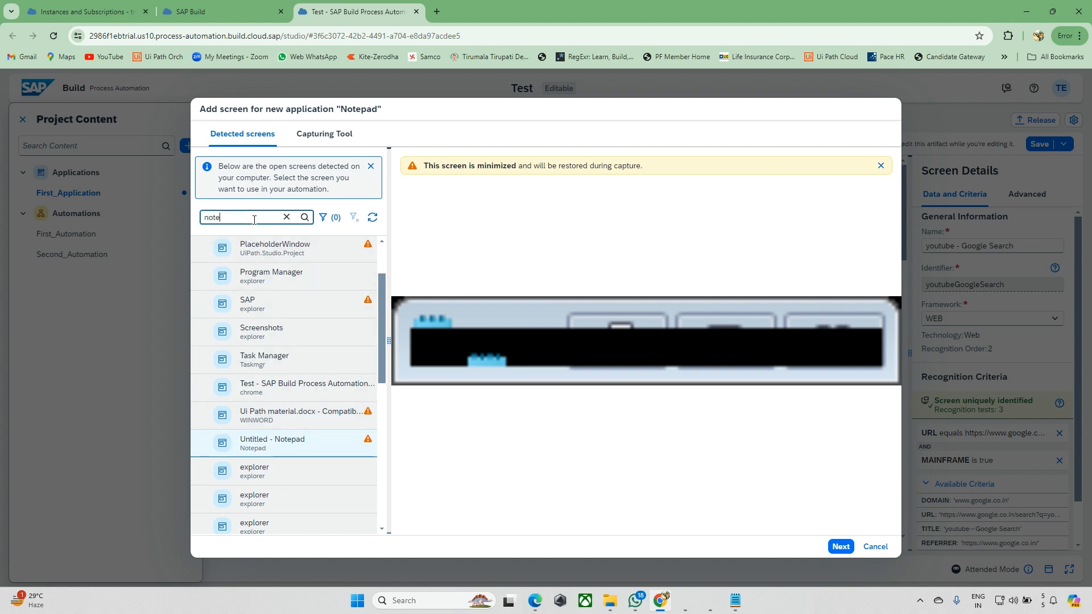
pyautogui.write('pad')
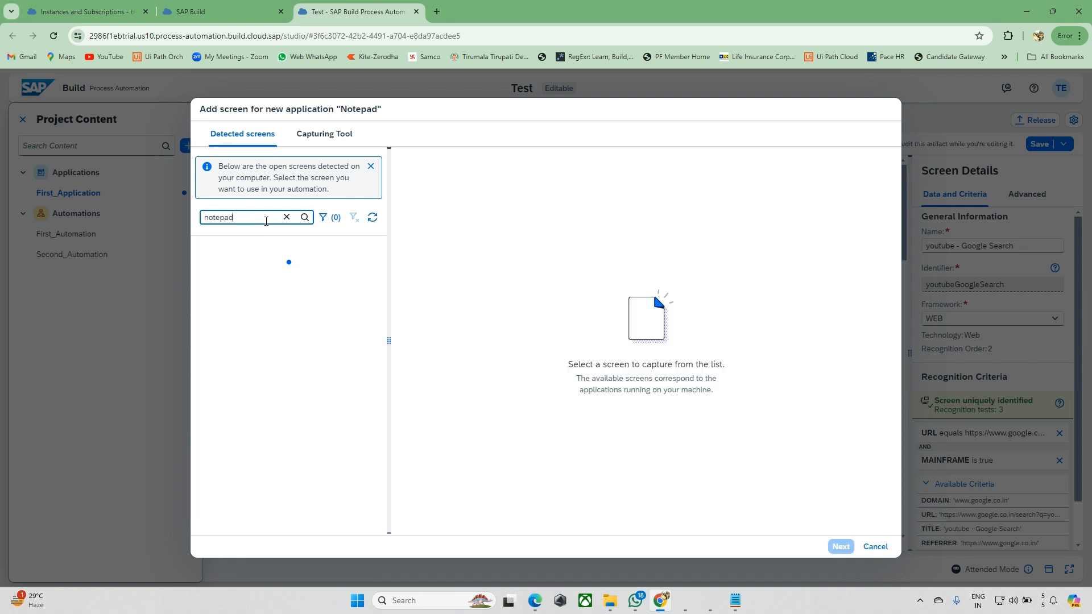
pyautogui.click(279, 268)
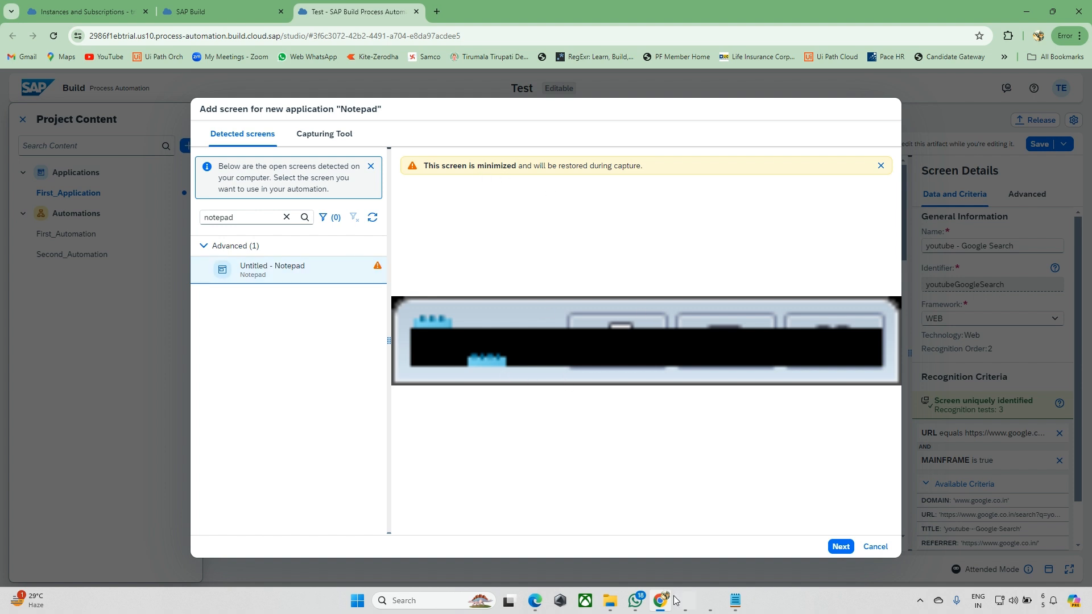
# Bring up Notepad maximized, return to the browser, refresh the detected screens and select Untitled - Notepad under UI Automation
pyautogui.click(733, 601)
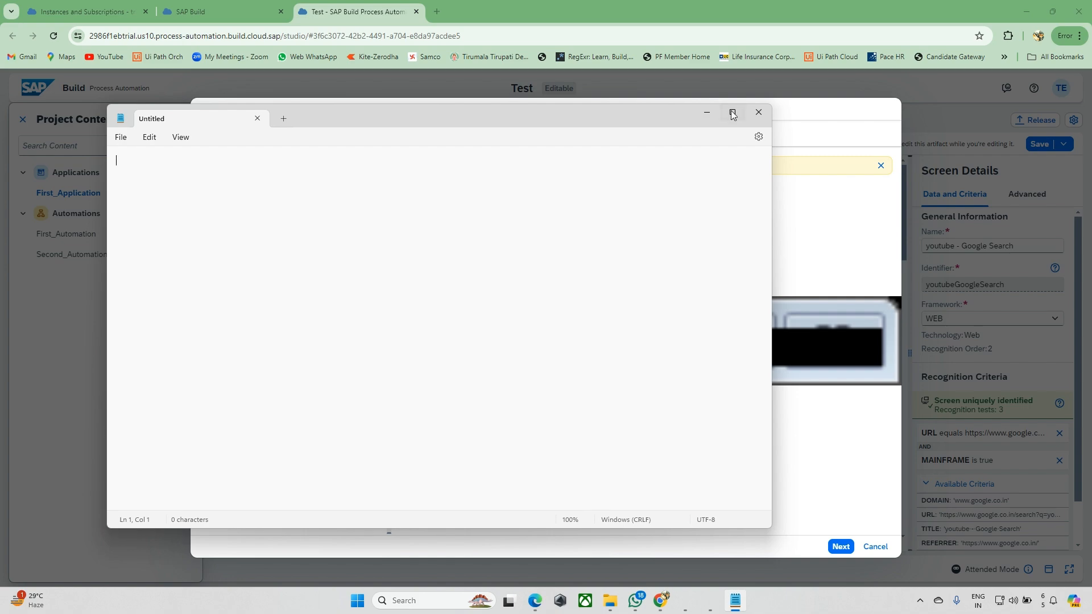
pyautogui.click(732, 113)
pyautogui.hotkey('alt', 'Tab')
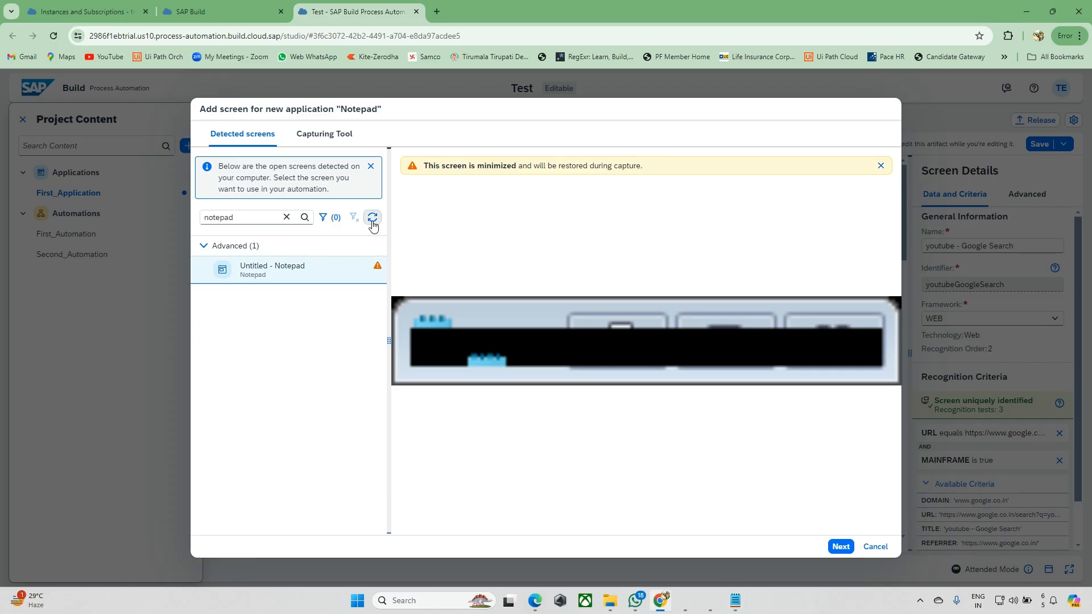
pyautogui.click(373, 218)
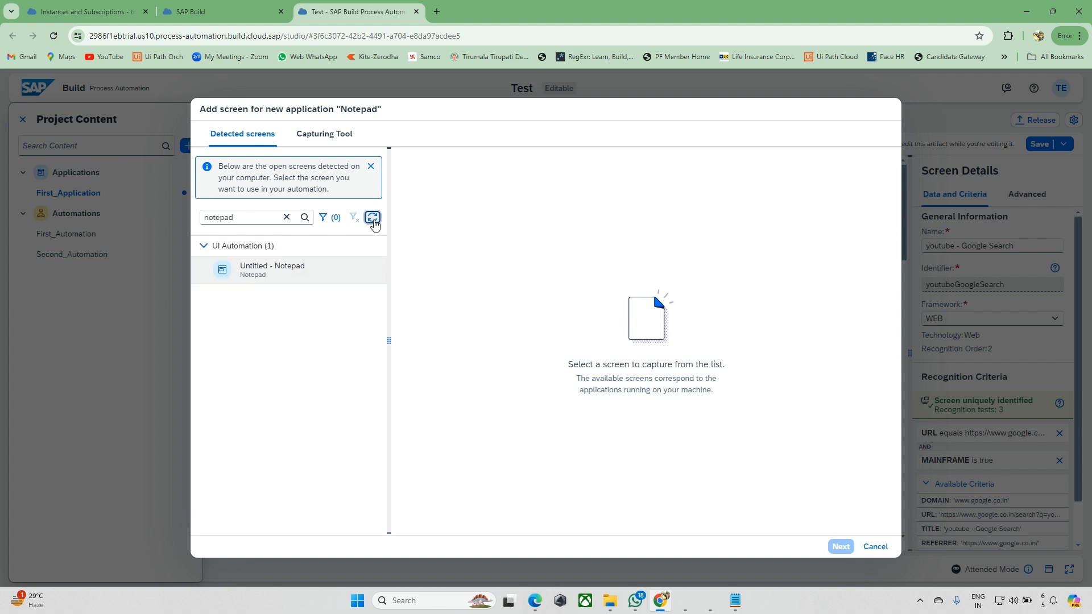
pyautogui.click(294, 276)
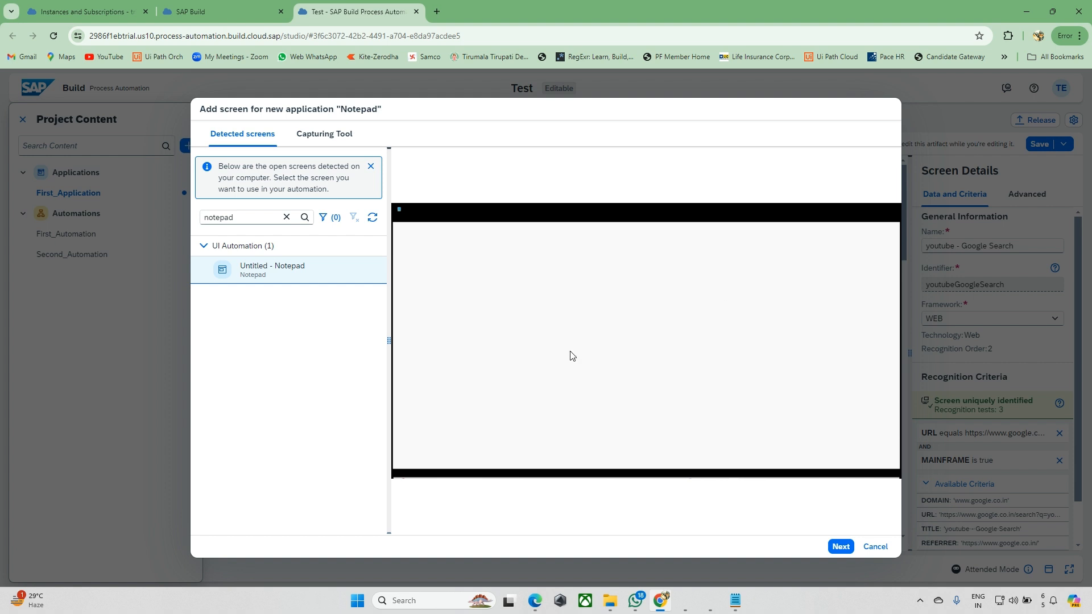
# Show the Notepad window, switch it to its smaller size and back to maximized, and minimize it
pyautogui.click(737, 602)
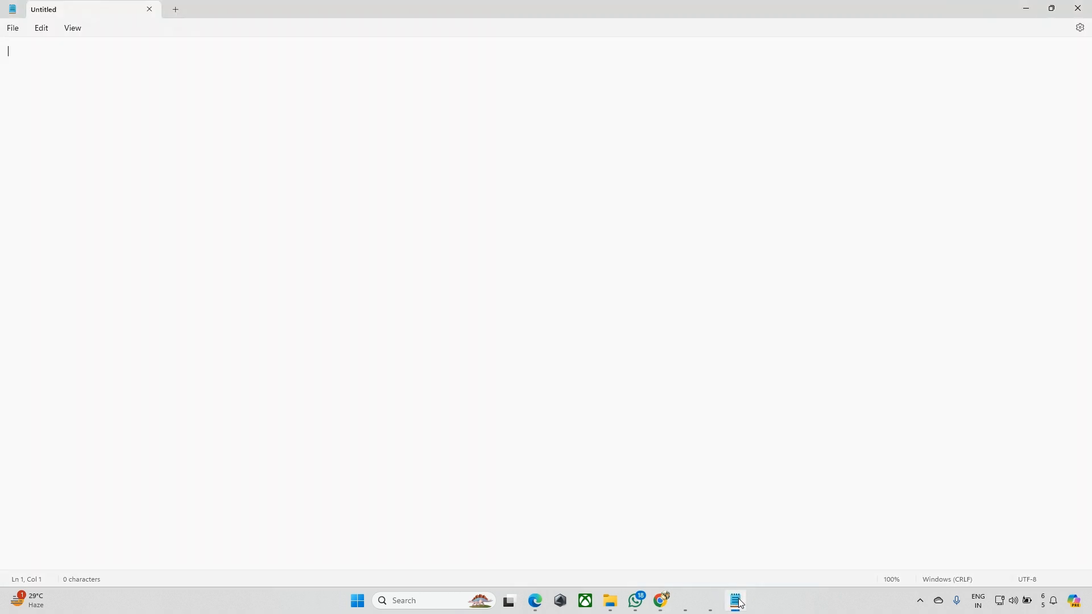
pyautogui.click(1052, 8)
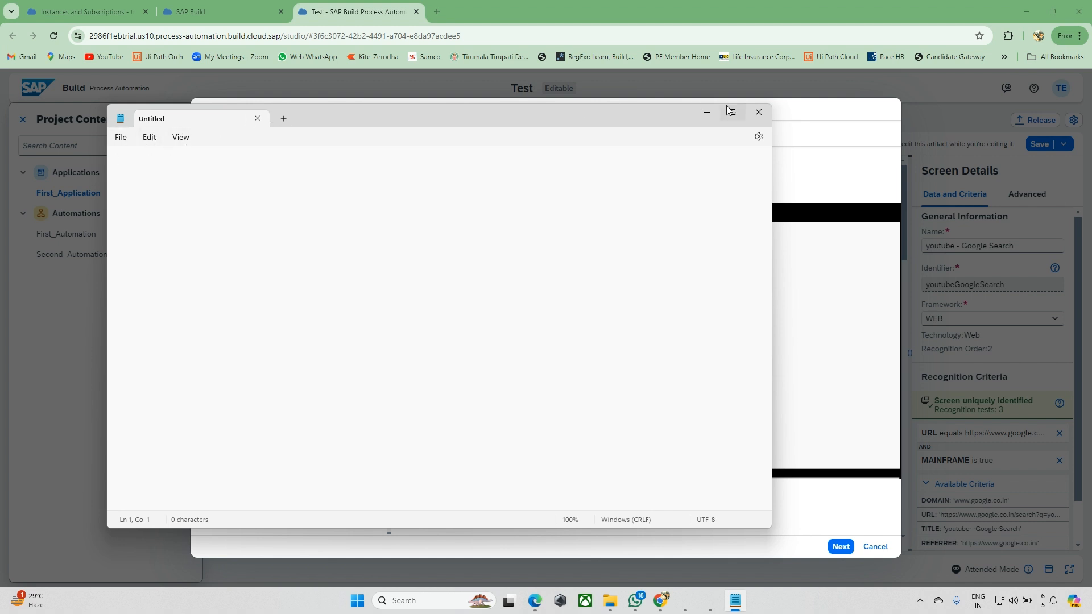
pyautogui.click(741, 112)
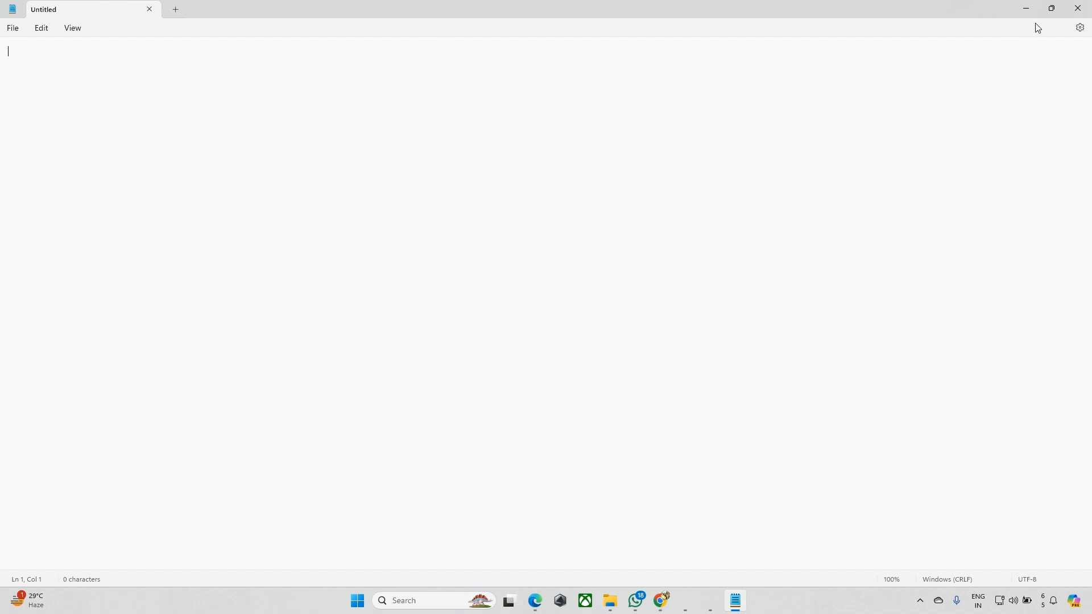
pyautogui.click(1026, 10)
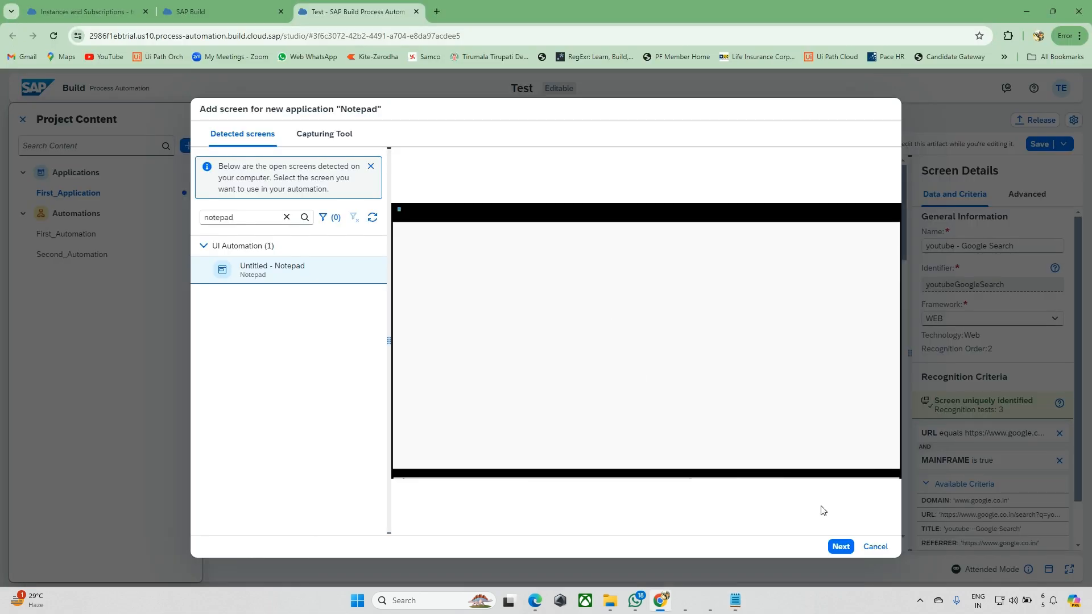
# Continue to the capture settings for Untitled - Notepad and check the Recorder, Manual Capture and technology options
pyautogui.click(840, 546)
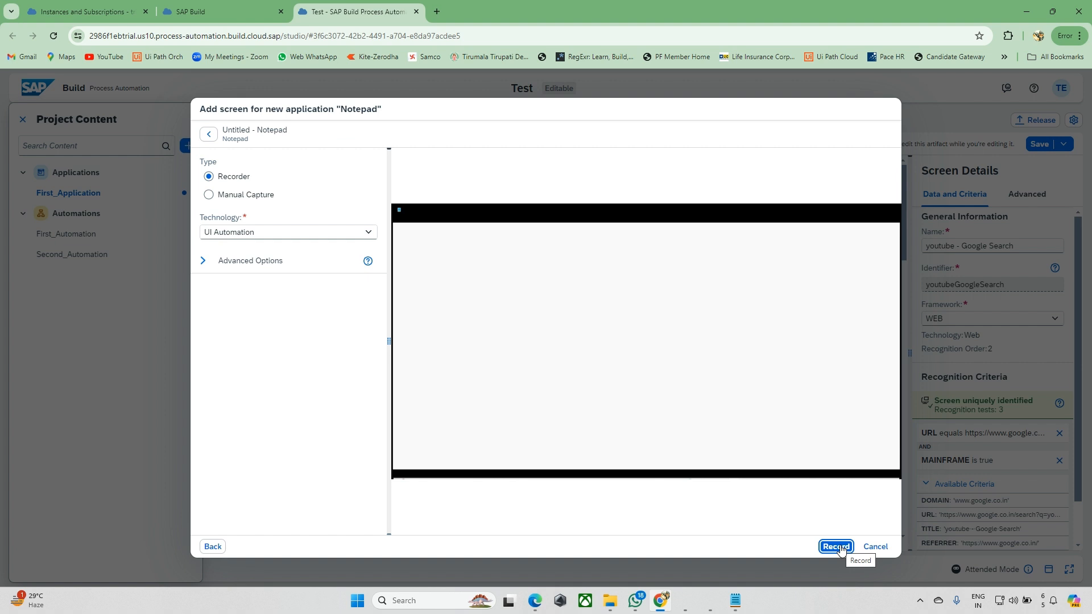
pyautogui.click(210, 195)
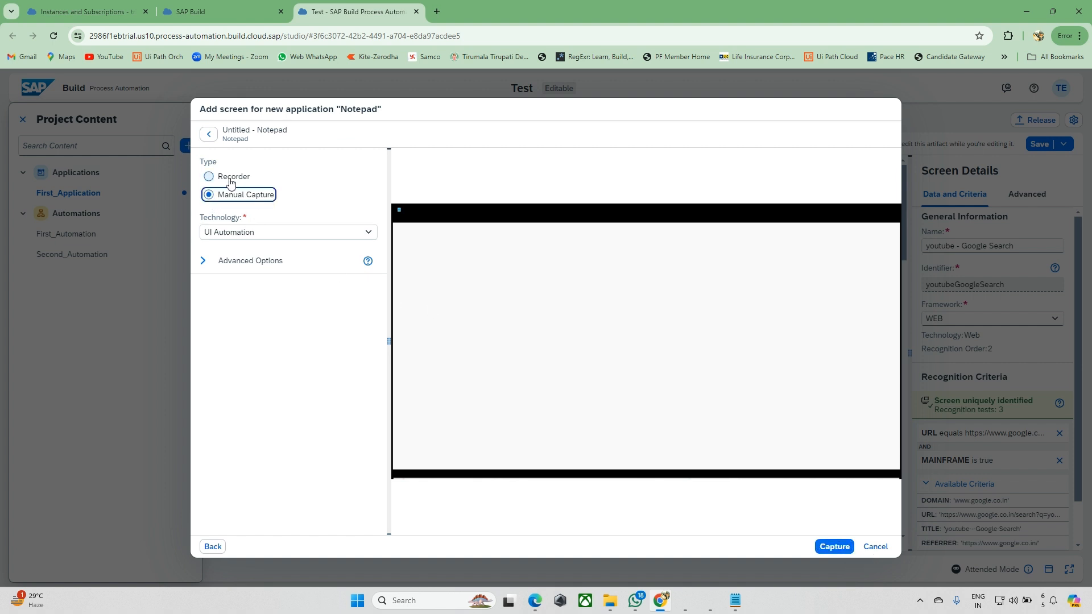
pyautogui.click(368, 232)
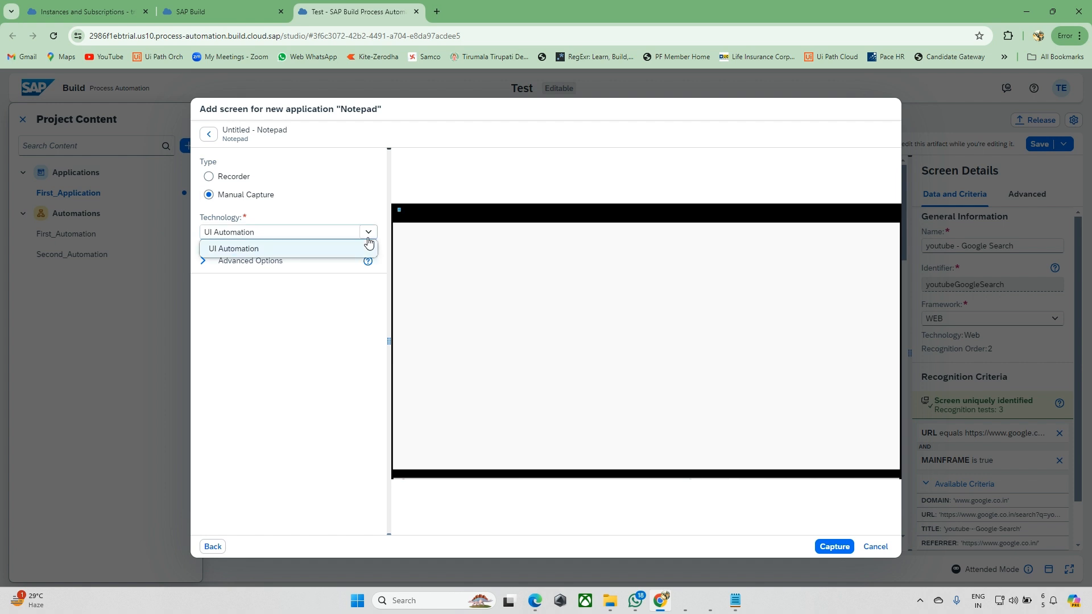
pyautogui.click(240, 255)
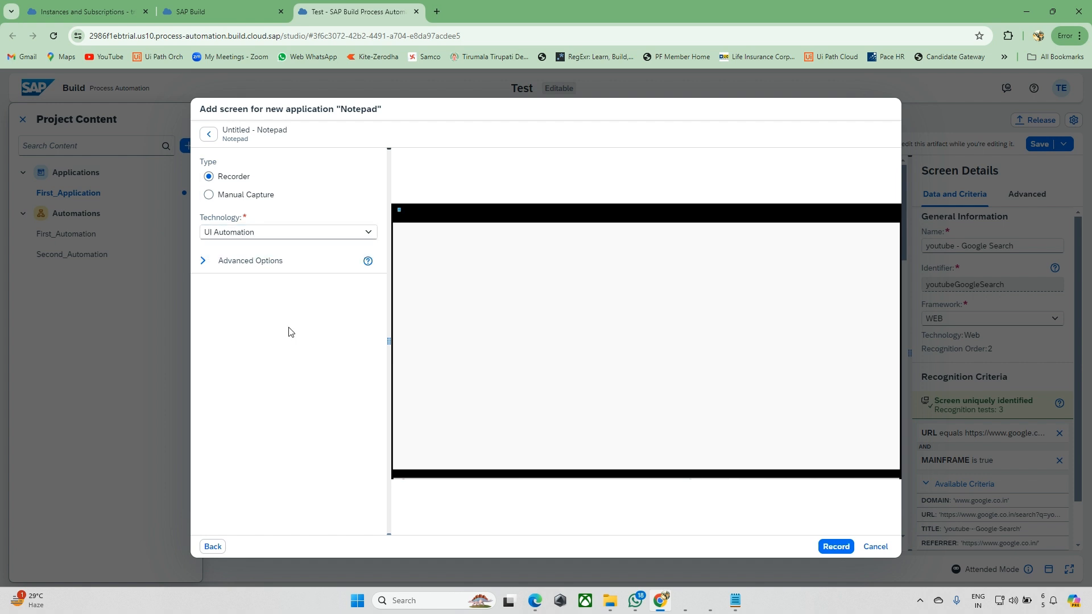
pyautogui.click(273, 238)
pyautogui.click(314, 348)
pyautogui.click(840, 548)
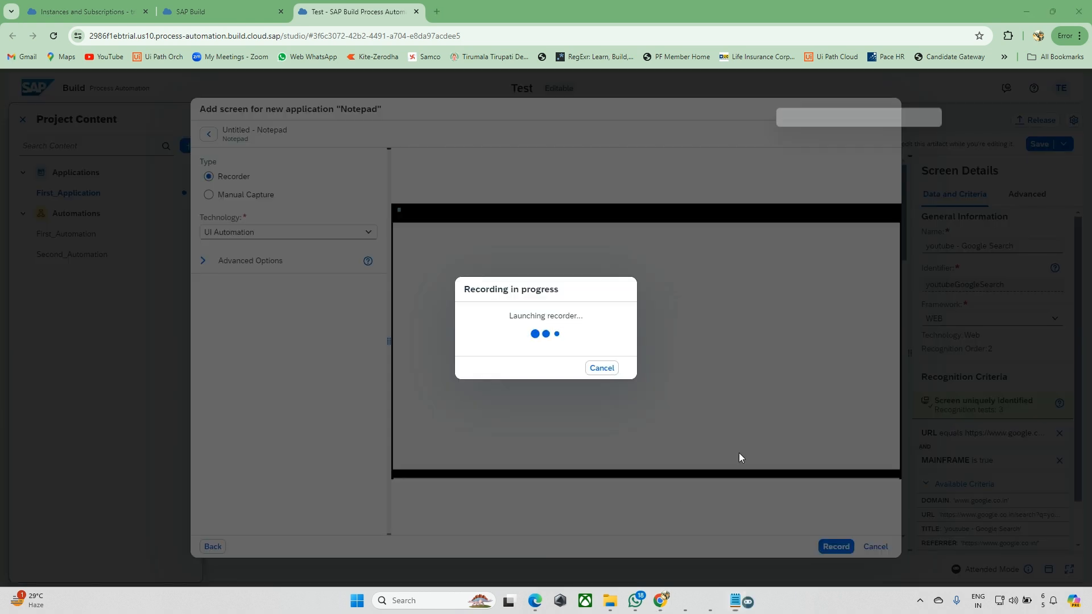
pyautogui.click(658, 374)
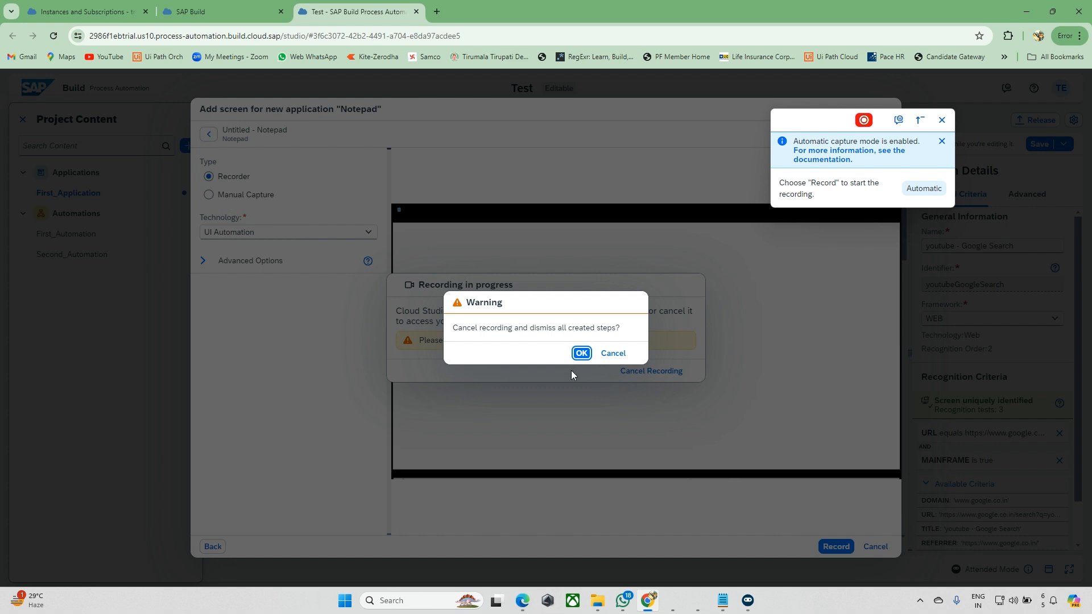
pyautogui.click(580, 354)
# Capture the Untitled - Notepad screen with Manual Capture, keep its suggested name and identifier, and go to the application
pyautogui.click(228, 195)
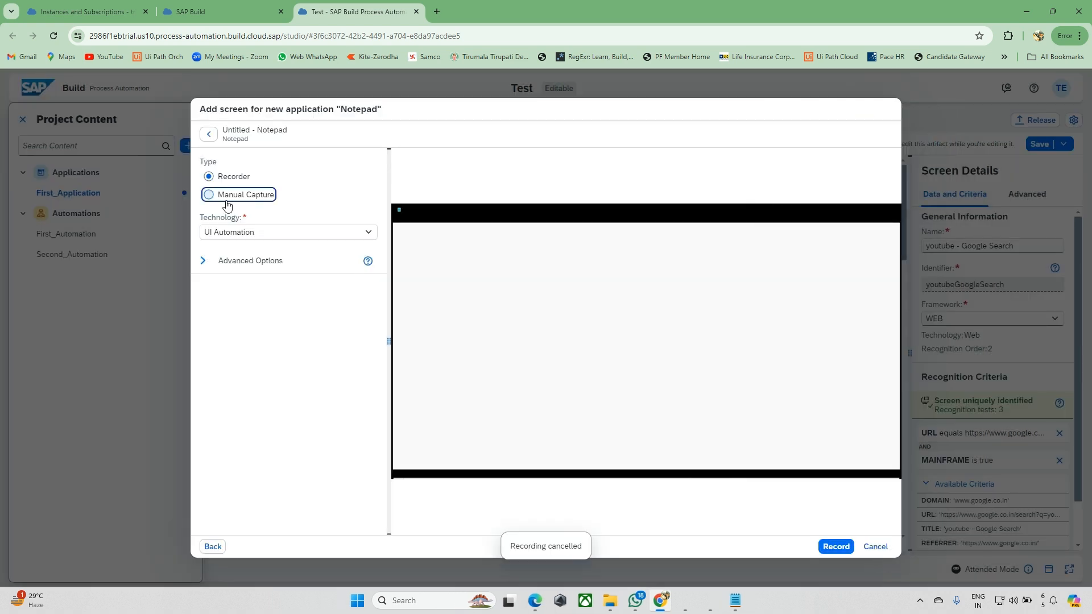
pyautogui.click(835, 547)
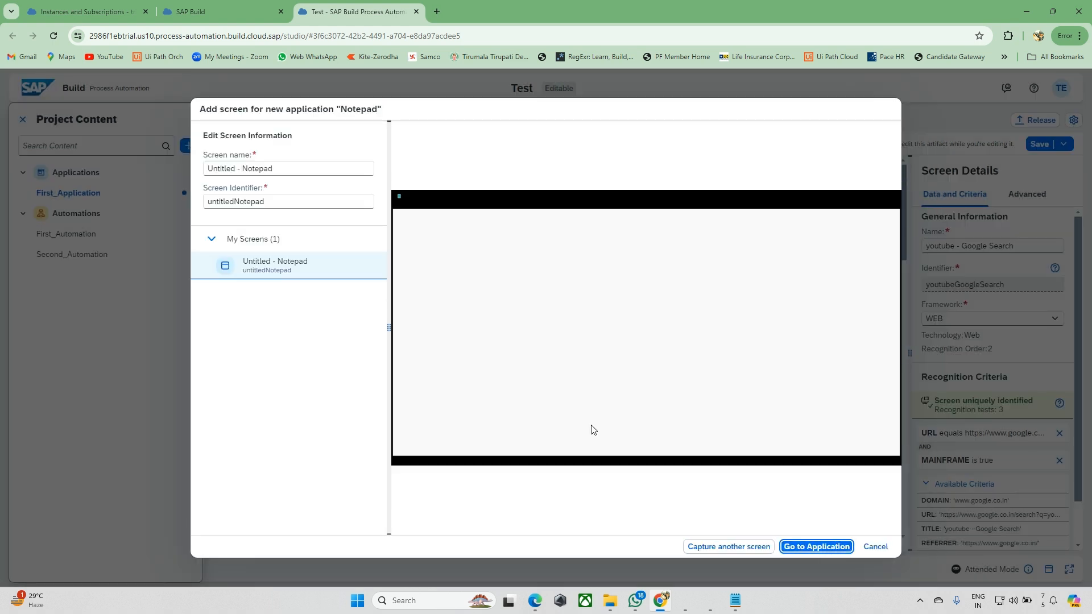
pyautogui.click(820, 549)
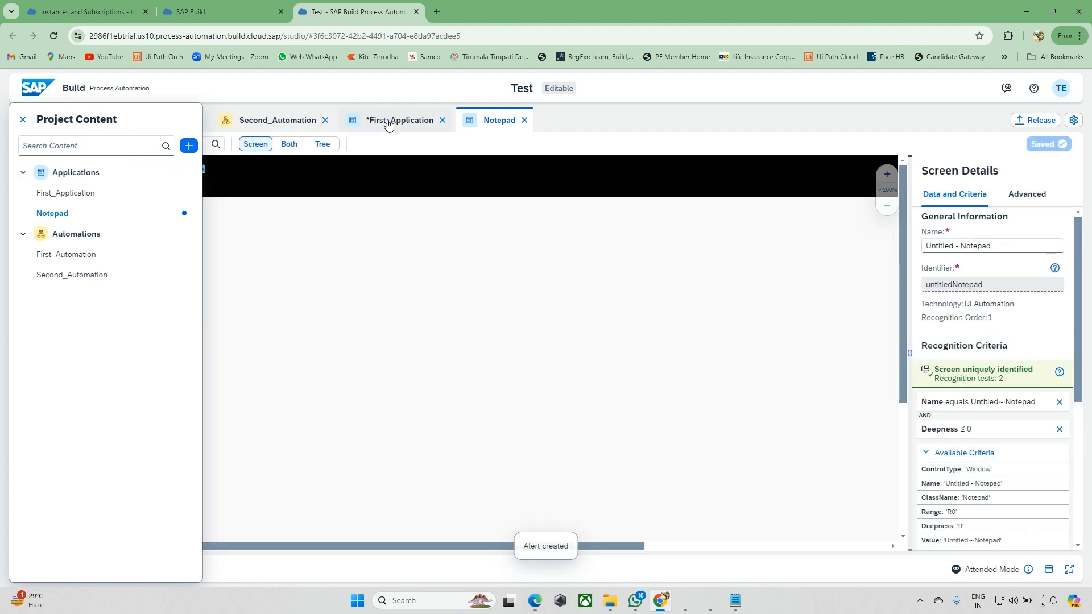
# Open First_Application, rename it to Edge_Application and save it
pyautogui.click(68, 196)
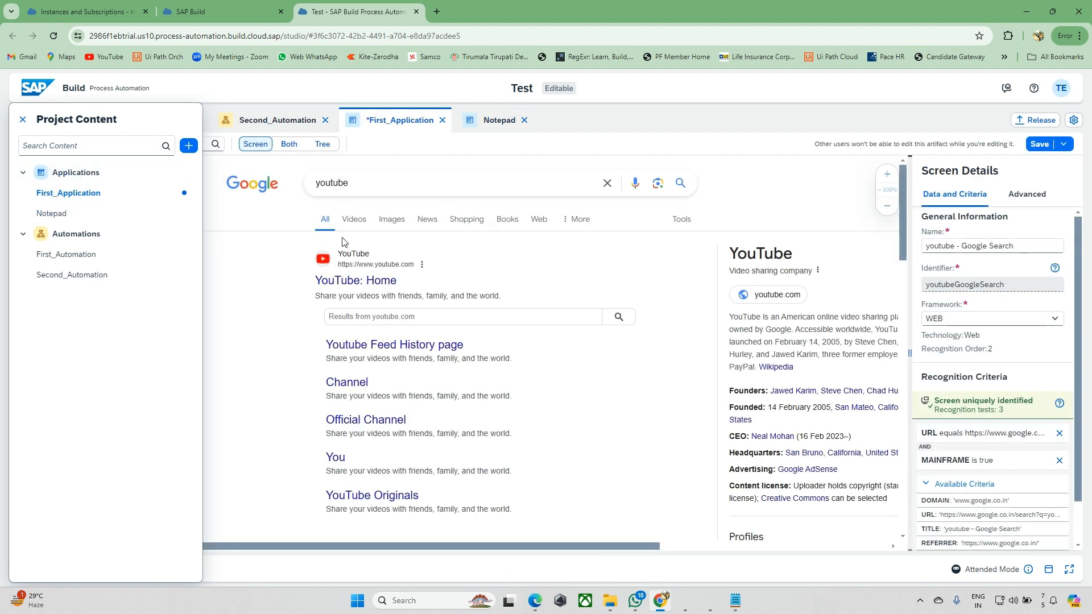
pyautogui.click(23, 119)
pyautogui.click(72, 195)
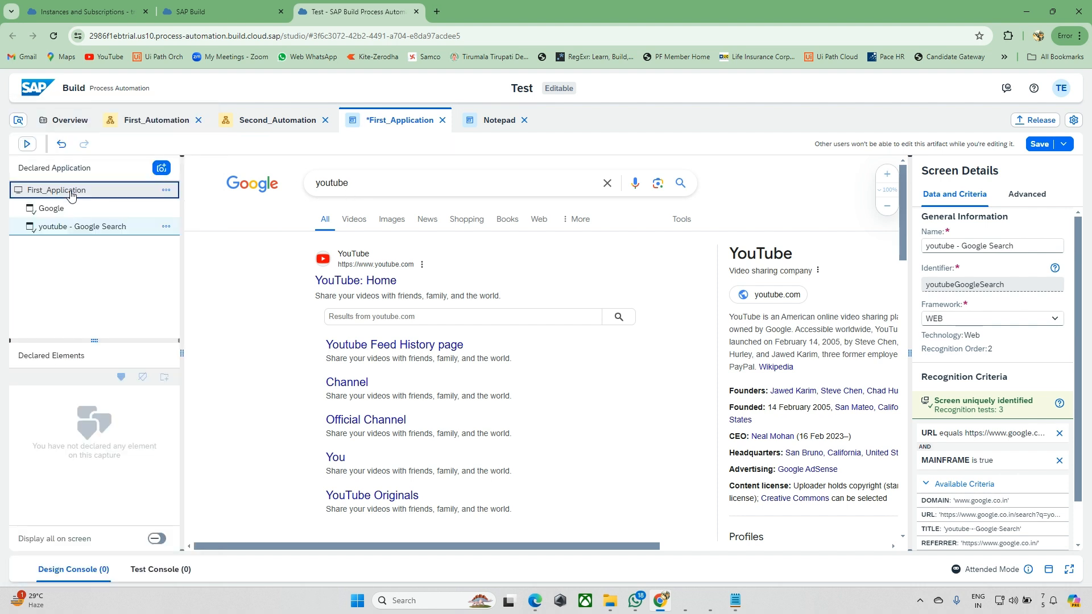
pyautogui.moveTo(1003, 253); pyautogui.dragTo(697, 253)
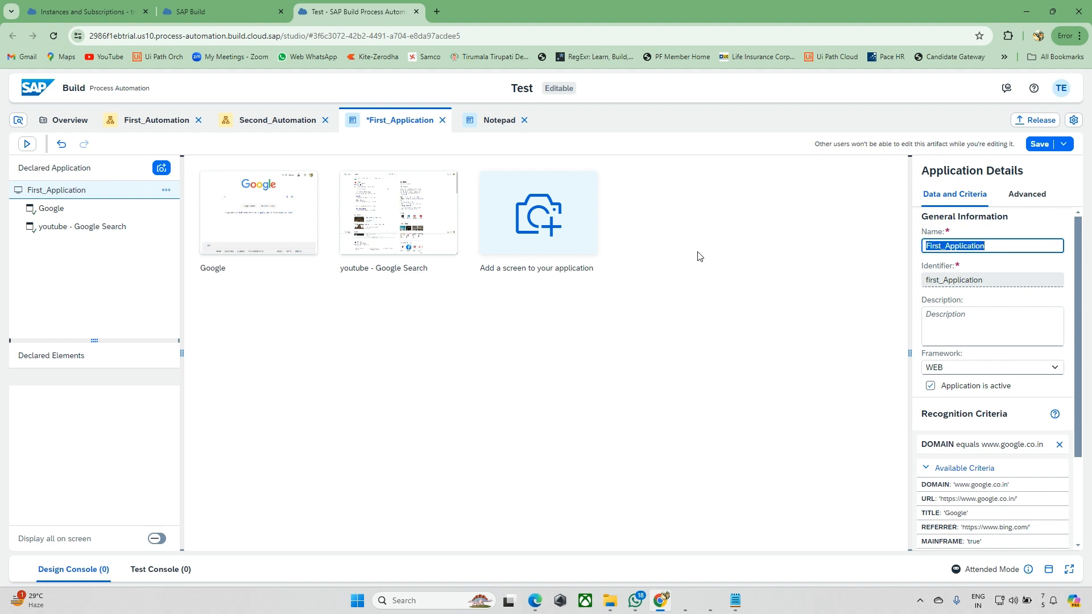
pyautogui.press('BackSpace')
pyautogui.write('Edge')
pyautogui.click(1039, 144)
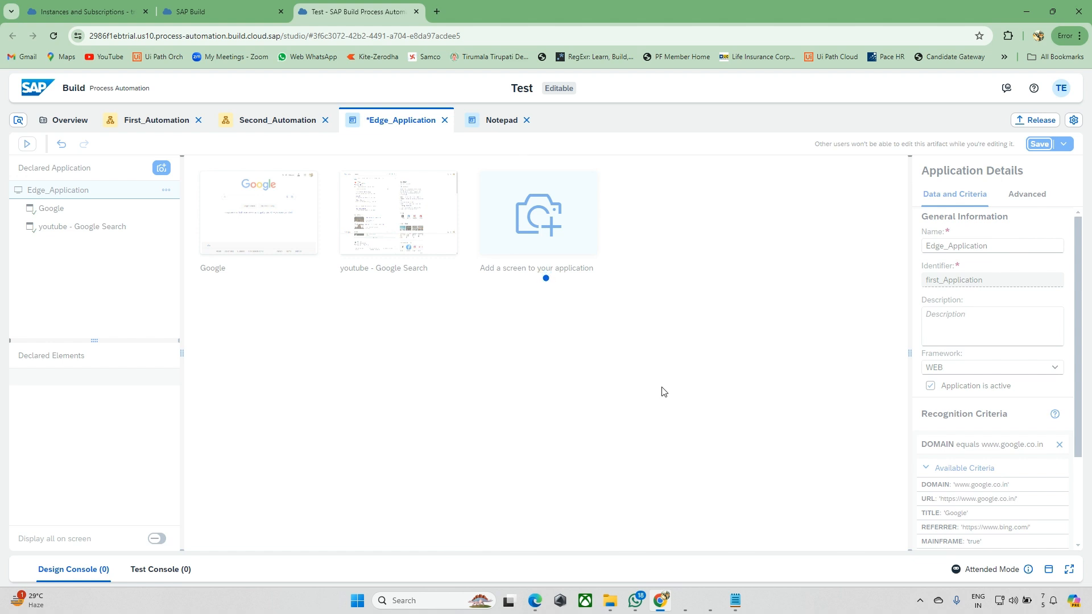
# Launch the Windows Calculator and move its window clear of the application screen thumbnails
pyautogui.press('super')
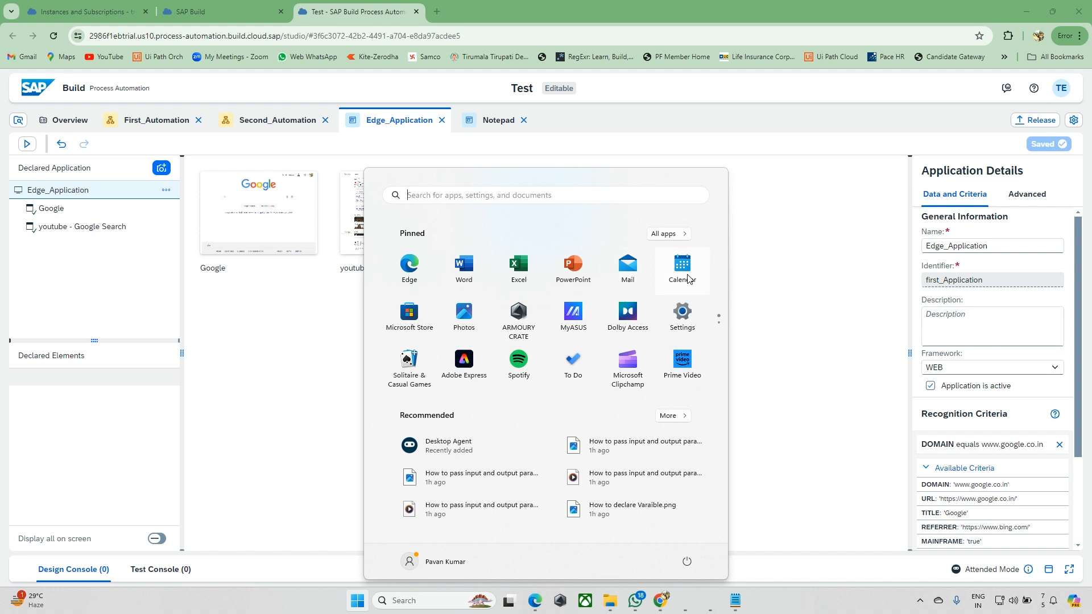
pyautogui.write('calculator')
pyautogui.press('Return')
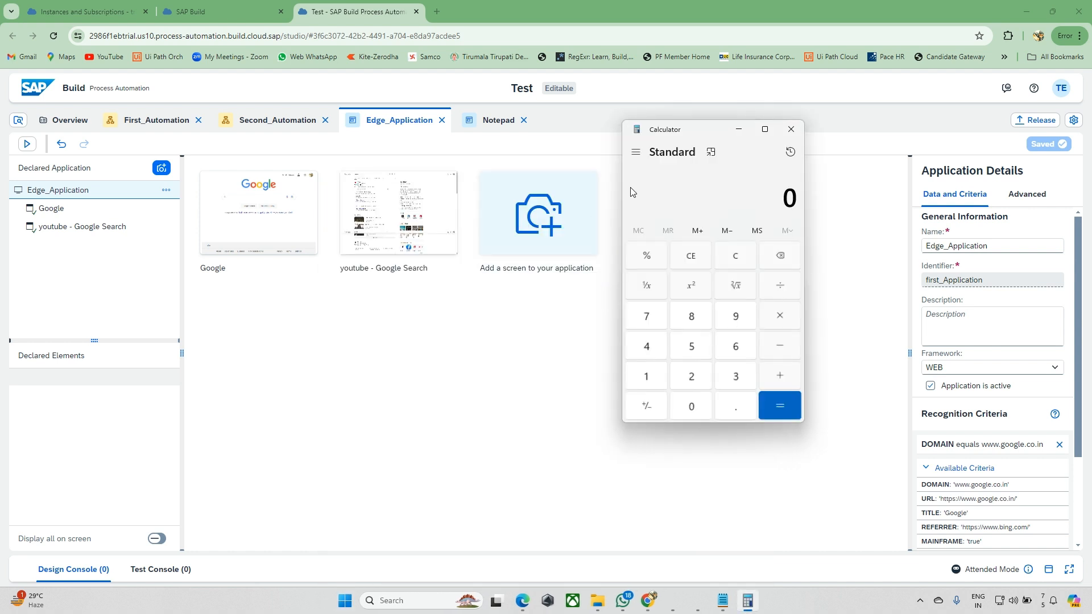
pyautogui.moveTo(684, 141); pyautogui.dragTo(724, 199)
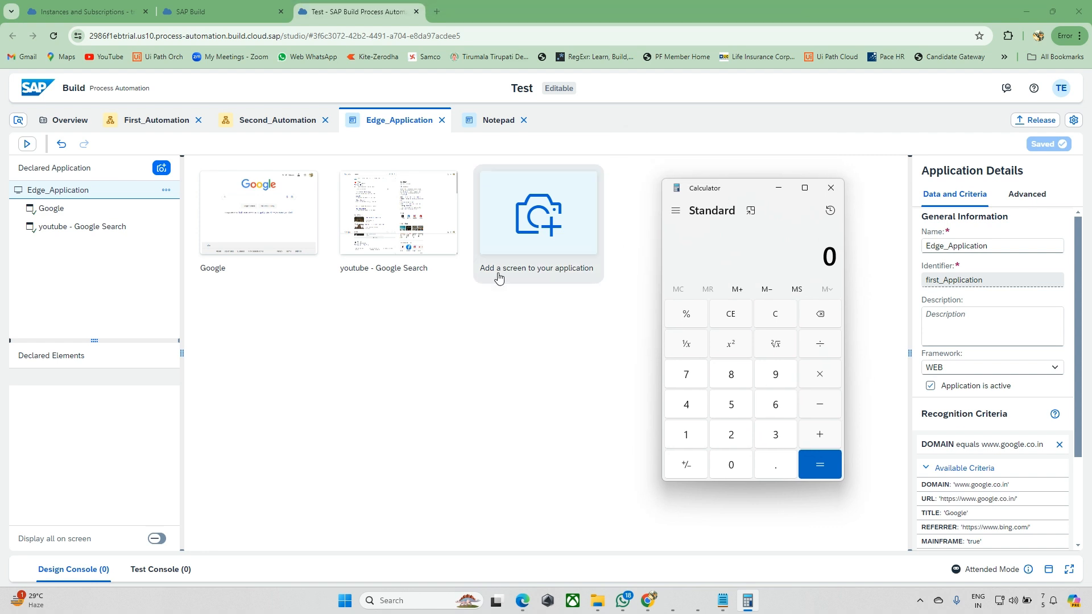
pyautogui.click(18, 120)
pyautogui.click(189, 146)
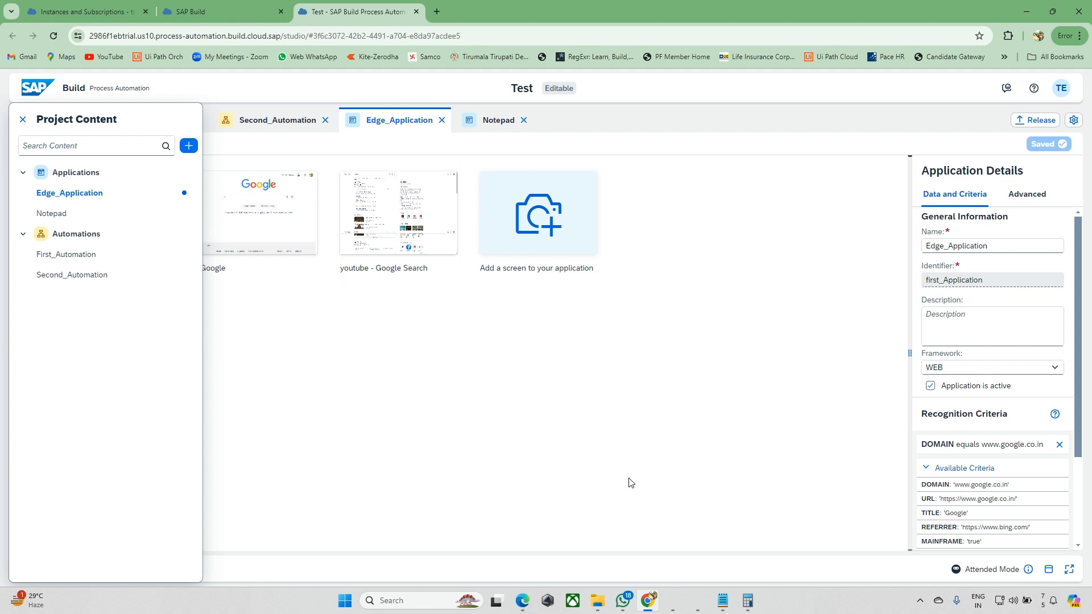
pyautogui.click(745, 607)
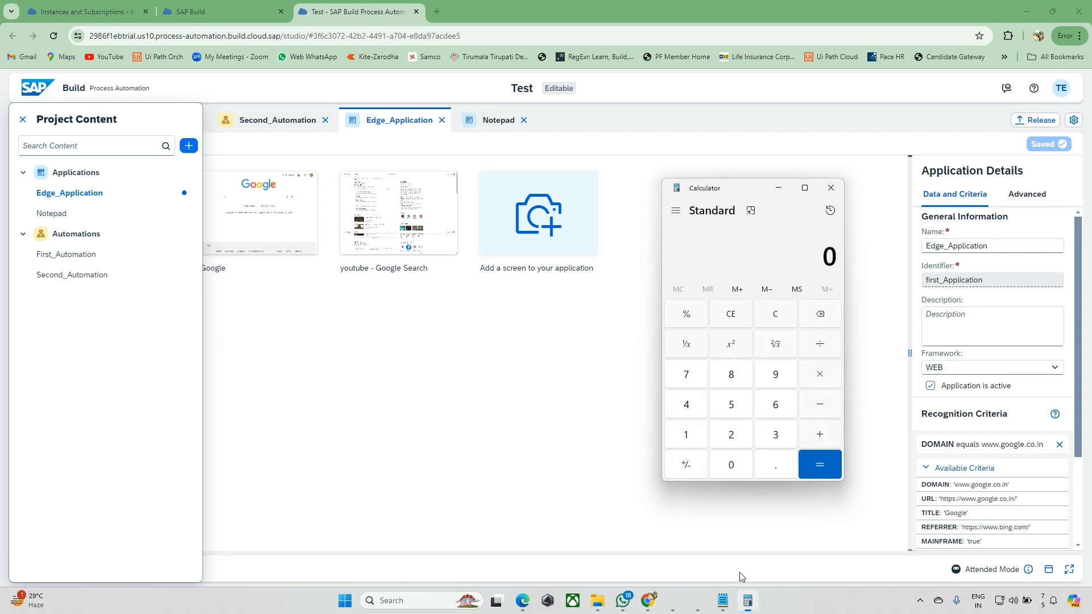
pyautogui.click(22, 119)
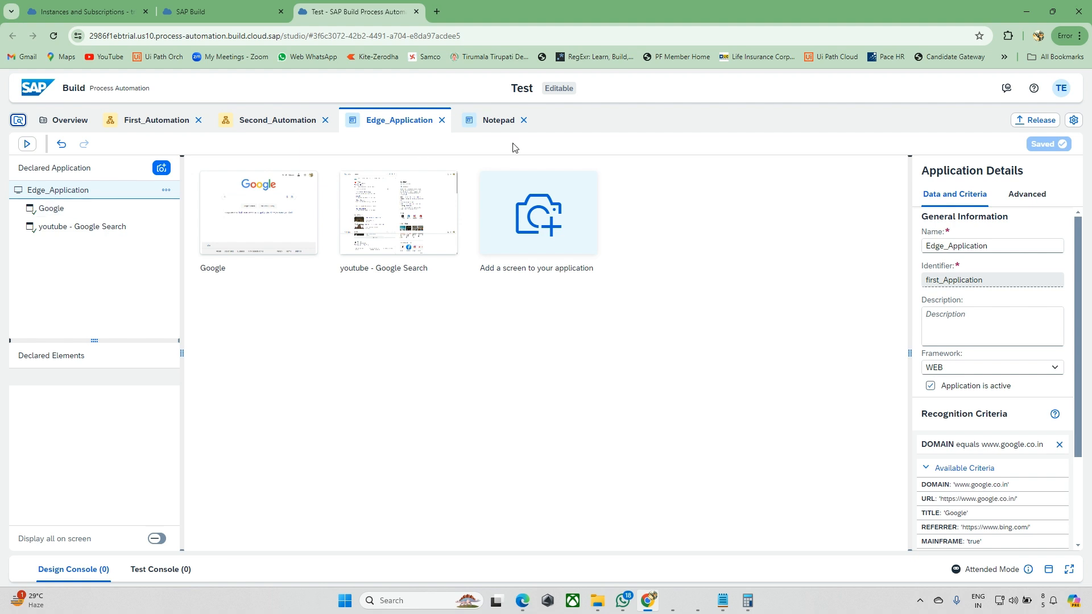
# Check which detected screens can be added to the Notepad application, with the default filters and with all filters cleared
pyautogui.click(491, 129)
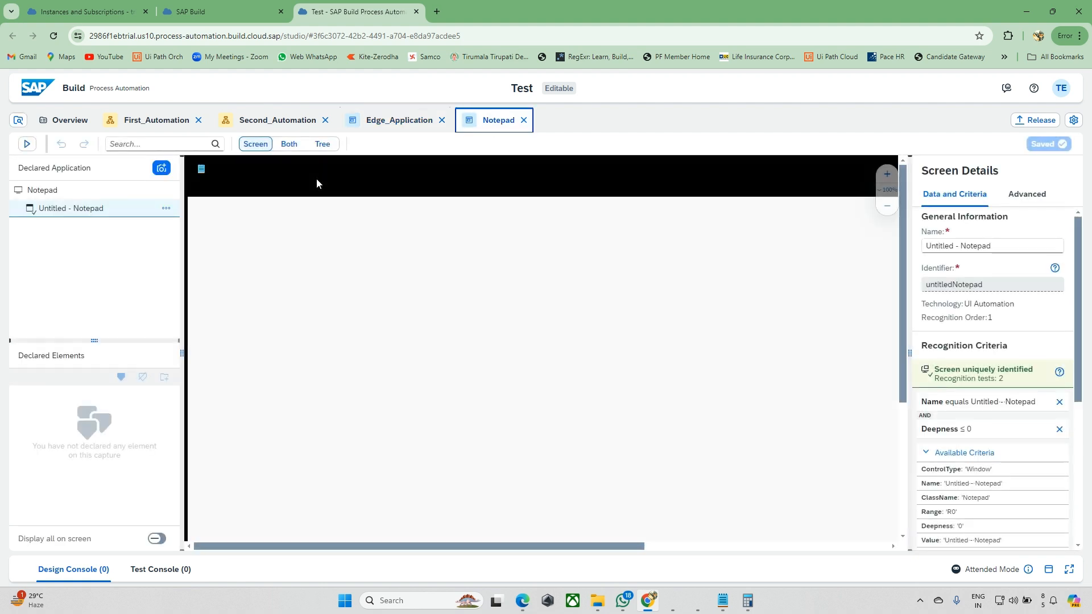
pyautogui.click(164, 192)
pyautogui.click(162, 168)
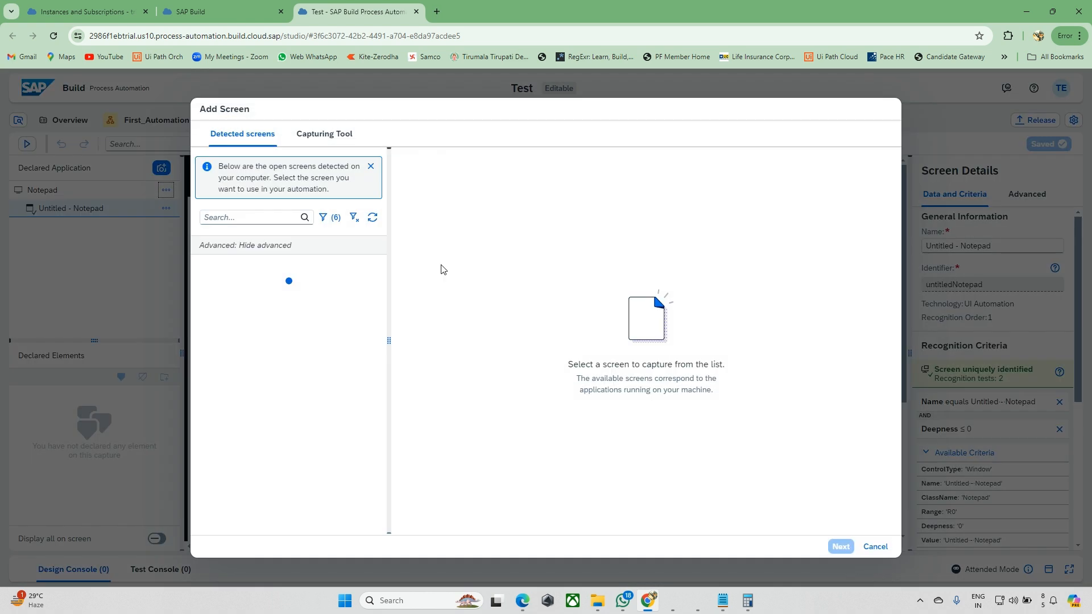
pyautogui.click(305, 290)
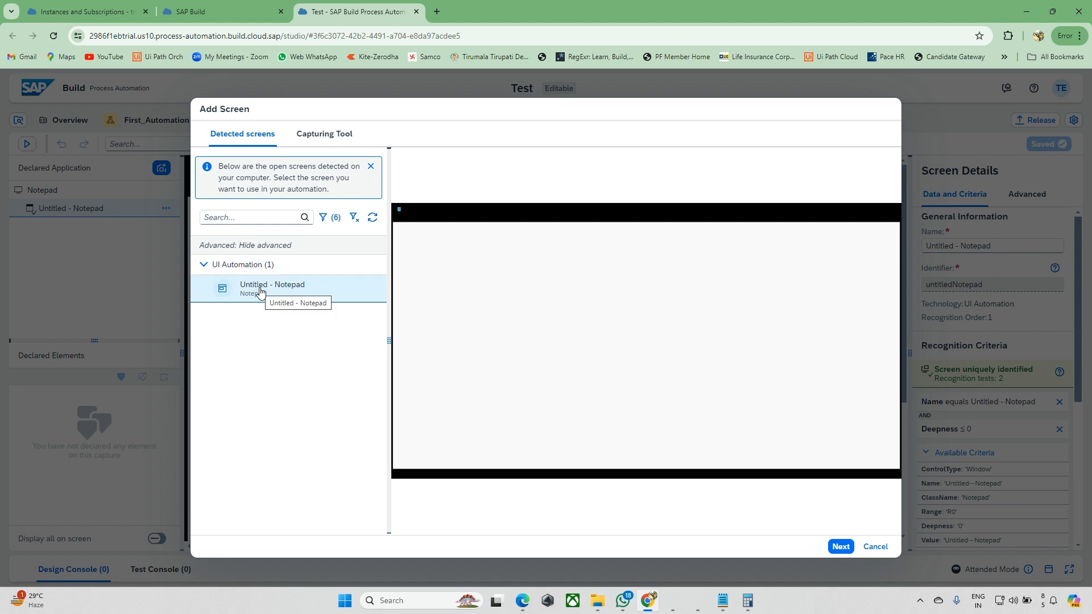
pyautogui.click(353, 218)
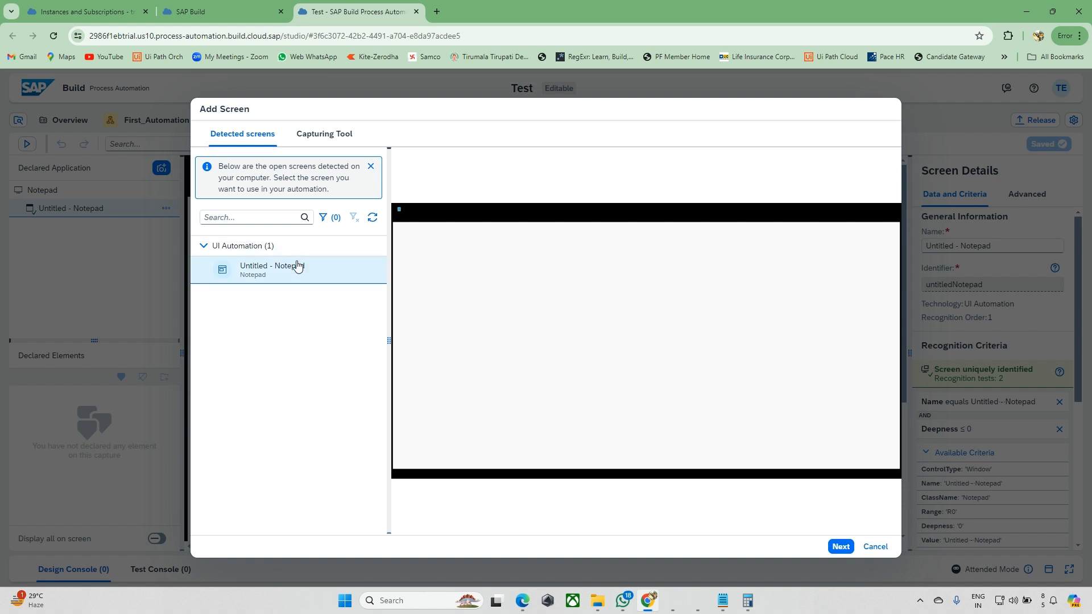
pyautogui.doubleClick(297, 265)
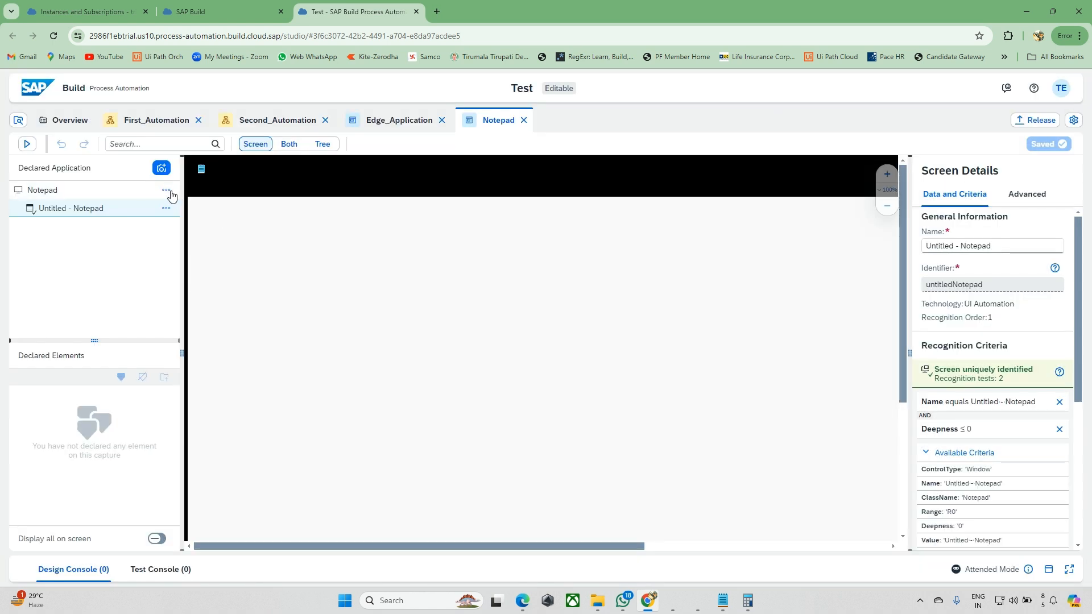
pyautogui.click(162, 170)
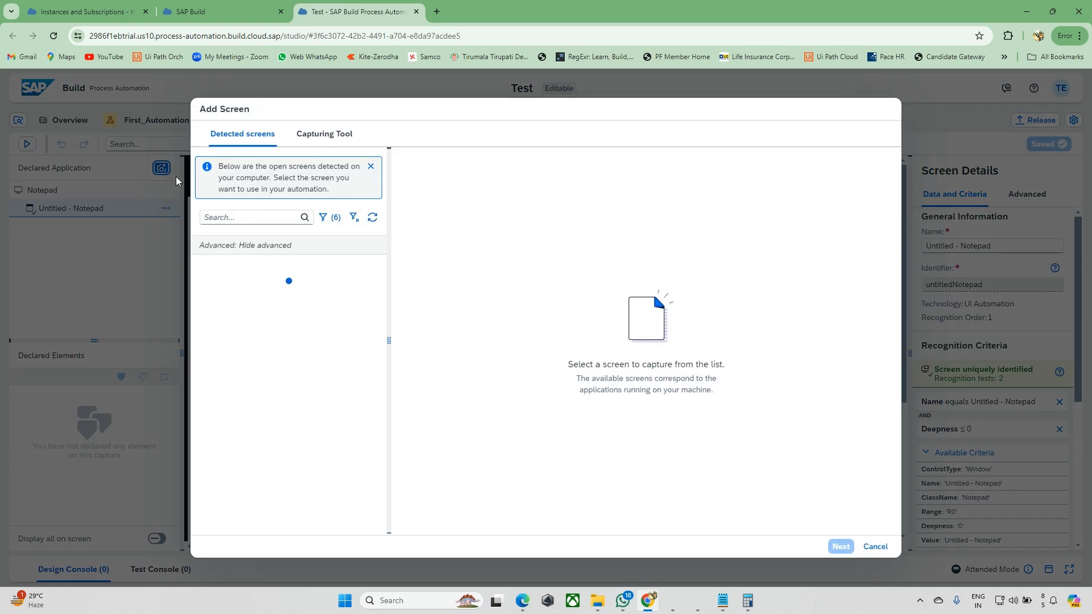
pyautogui.click(353, 217)
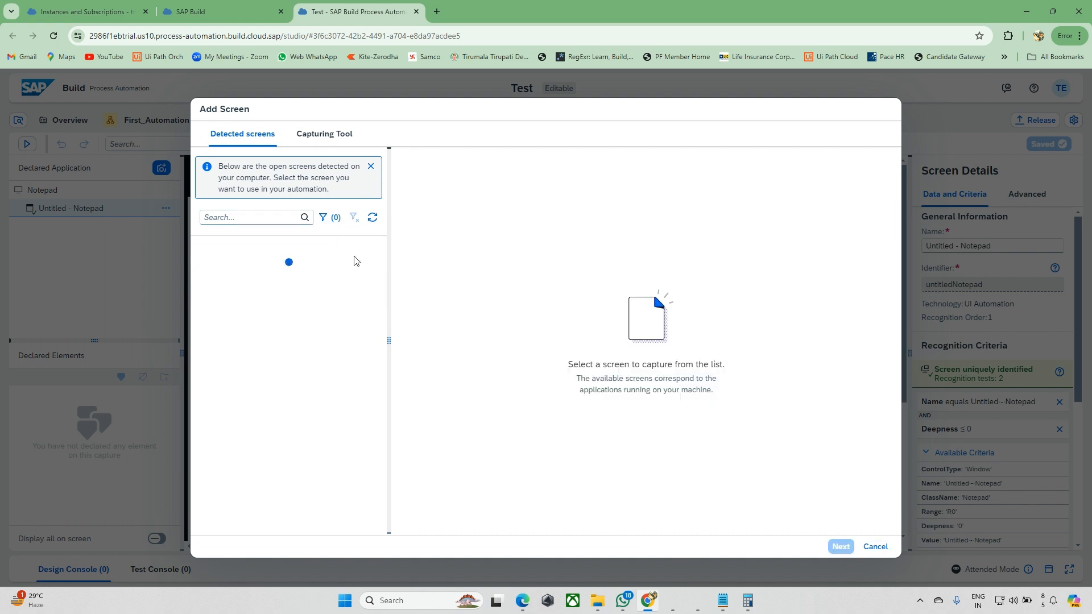
pyautogui.press('Escape')
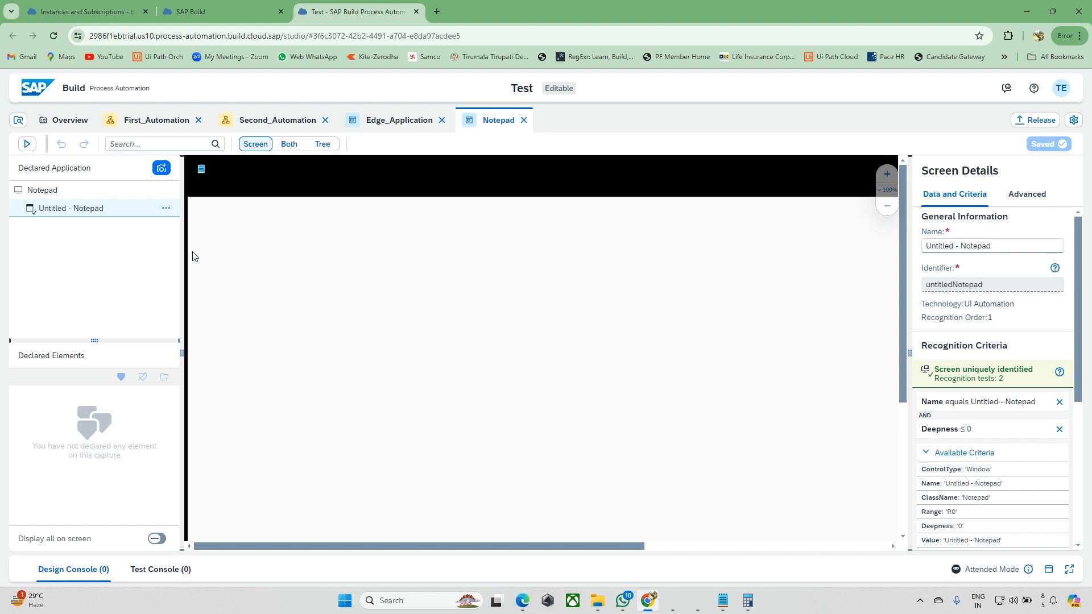
# Create a new application in the project content named Calculator with the identifier calculator
pyautogui.click(18, 120)
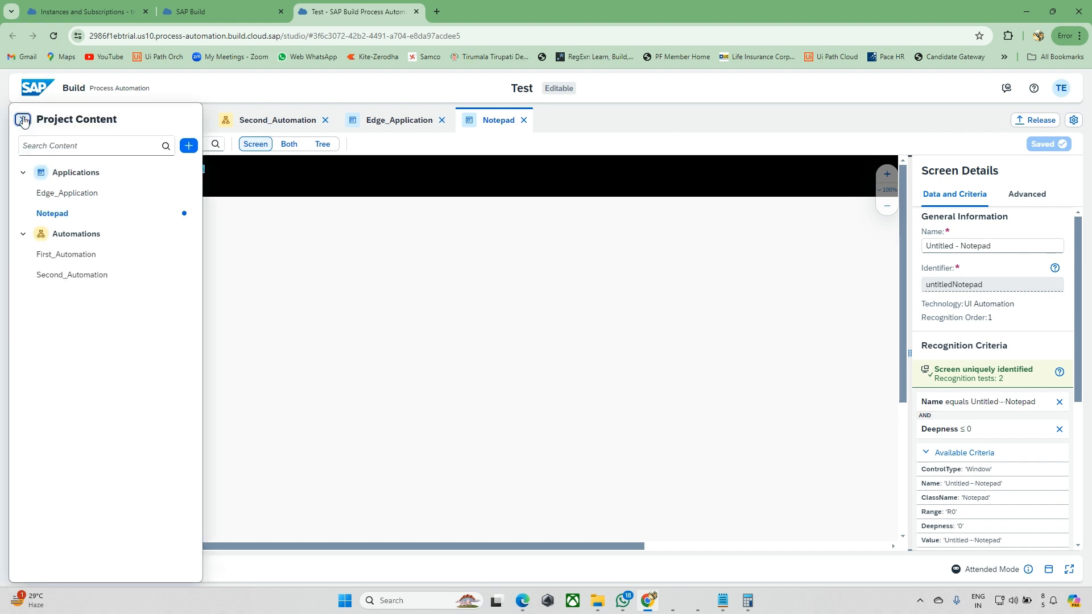
pyautogui.click(188, 145)
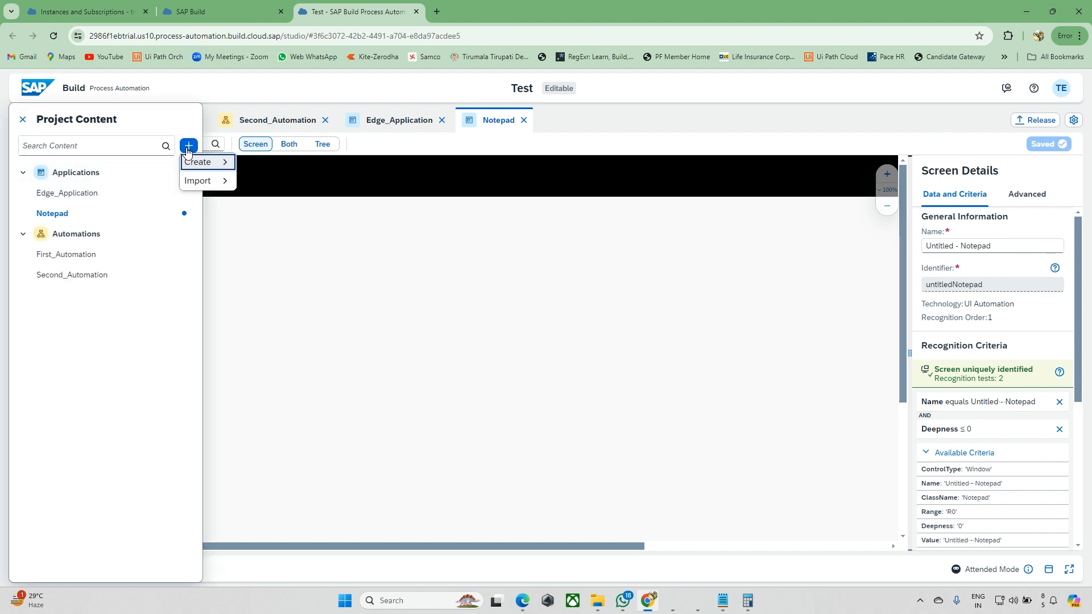
pyautogui.moveTo(226, 167)
pyautogui.click(287, 193)
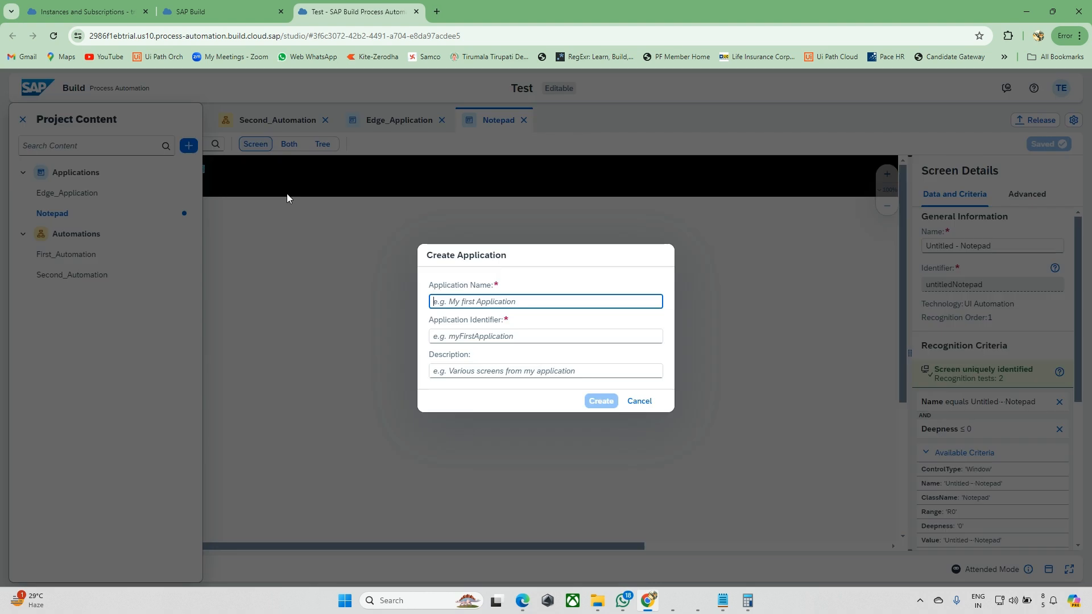
pyautogui.write('Calculator')
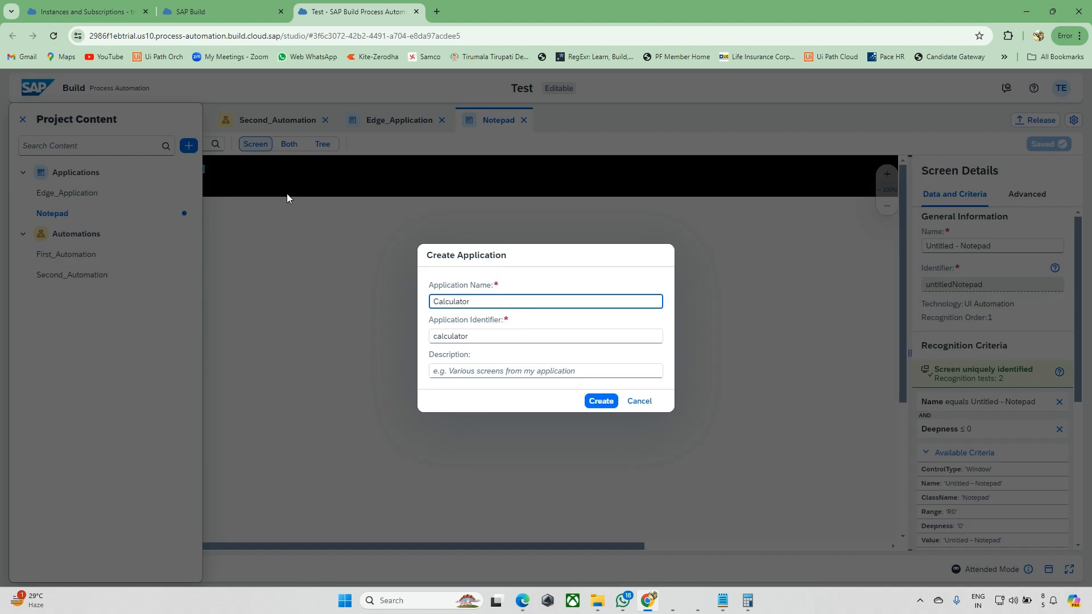
pyautogui.click(591, 401)
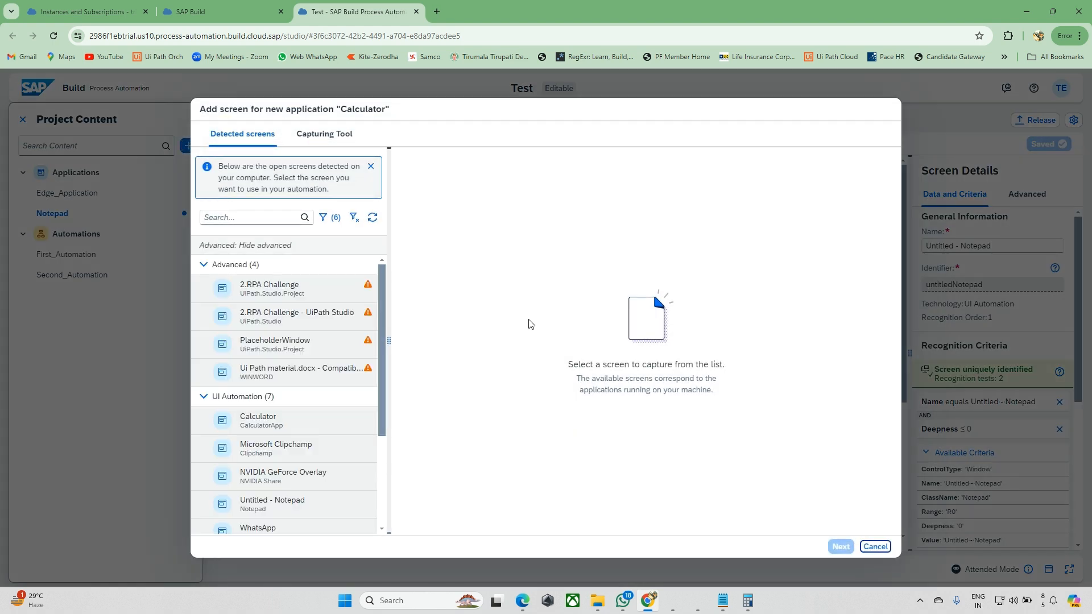
# Clear the detected-screen filters, search for "cal" and select the Calculator screen, keeping the Calculator window out of its preview
pyautogui.click(353, 217)
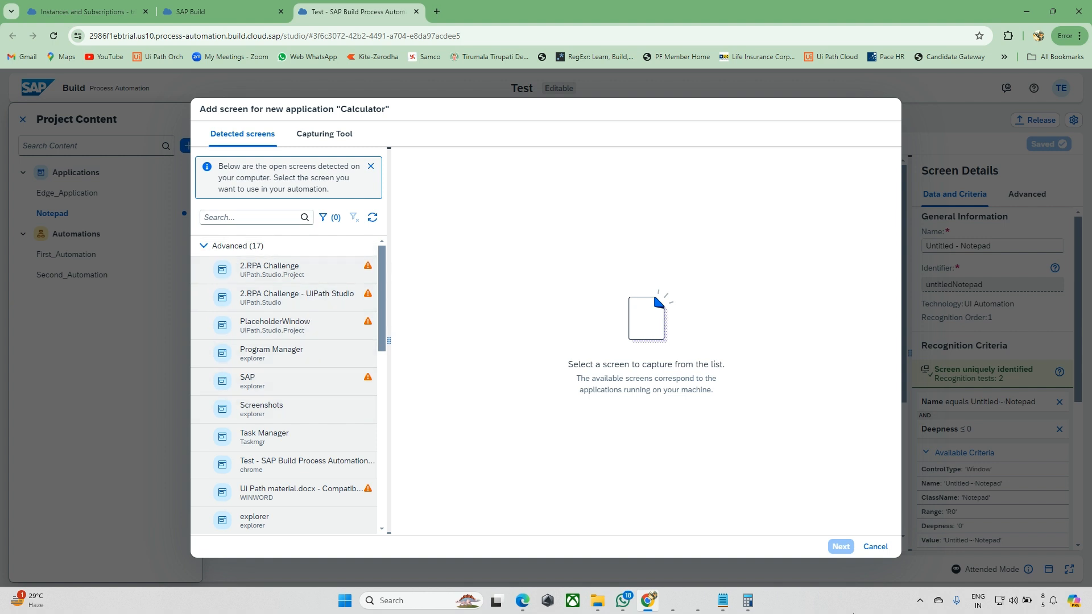
pyautogui.click(748, 597)
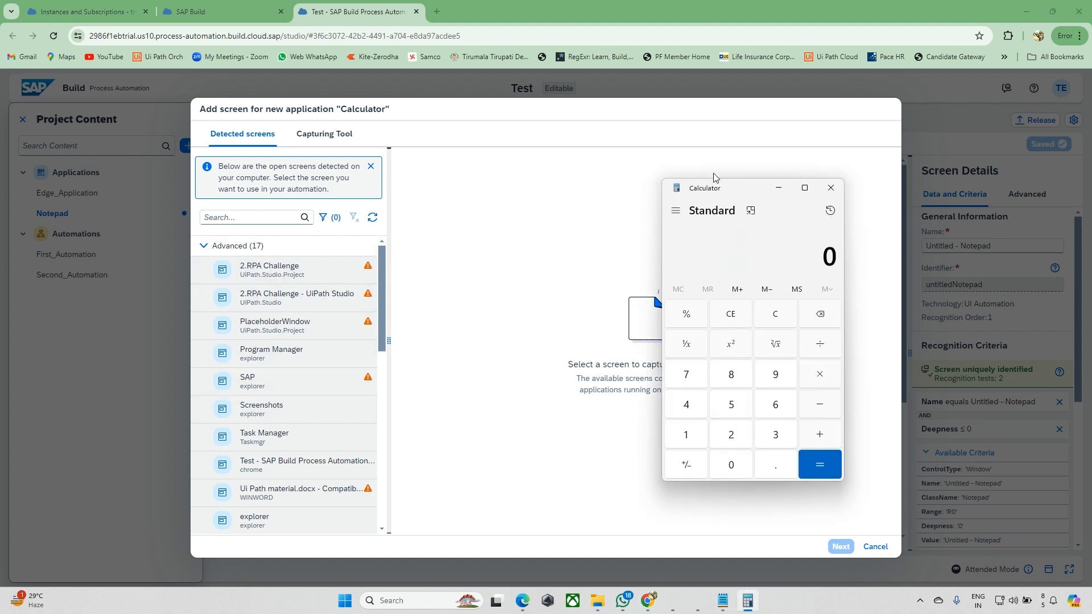
pyautogui.click(276, 224)
pyautogui.write('cal')
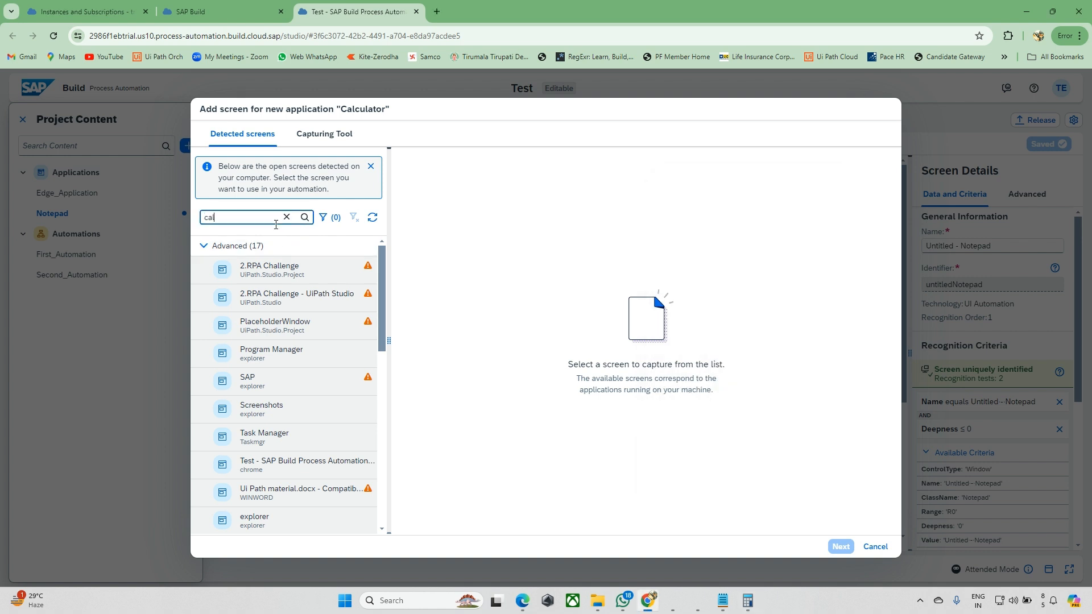
pyautogui.press('Return')
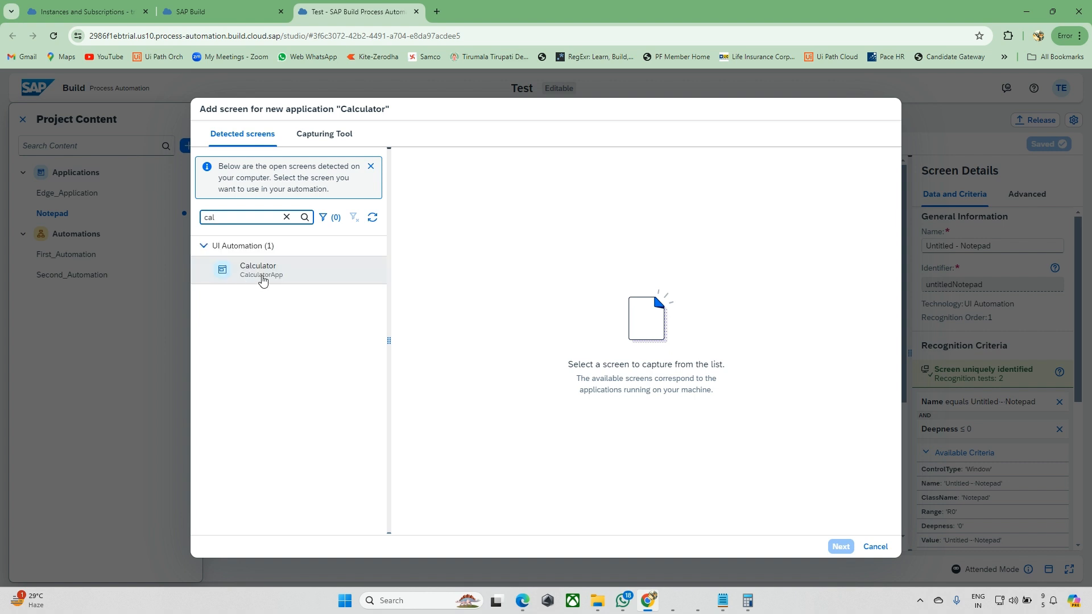
pyautogui.click(262, 279)
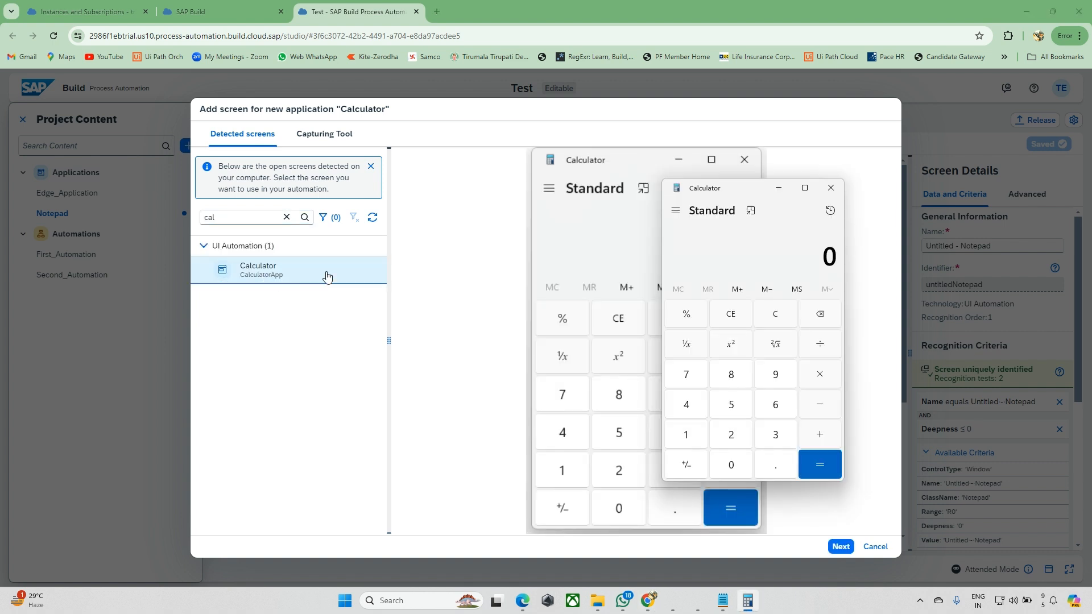
pyautogui.moveTo(754, 189); pyautogui.dragTo(196, 162)
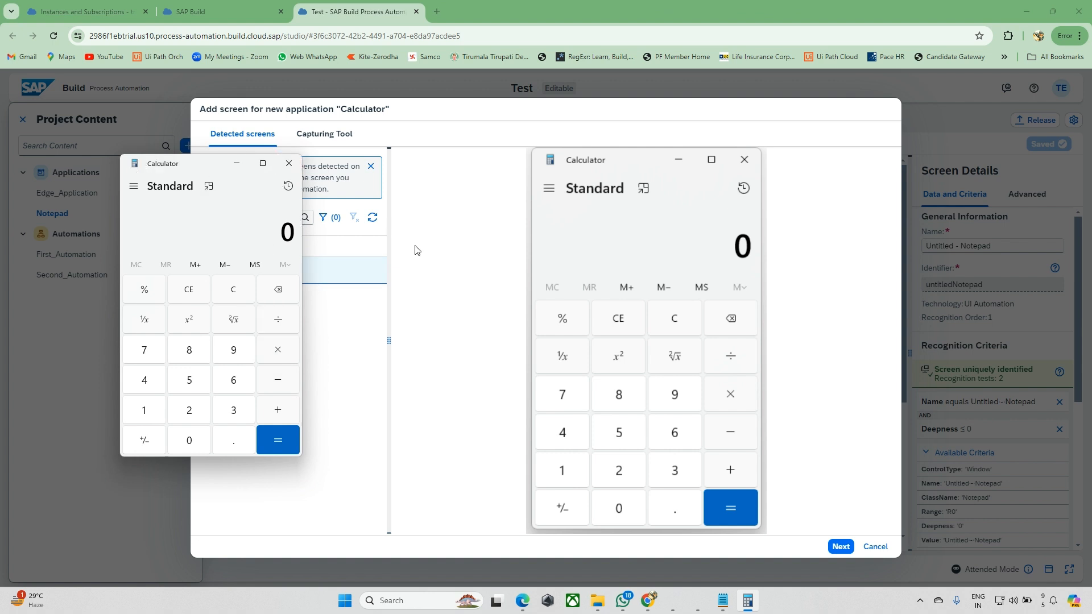
pyautogui.click(476, 287)
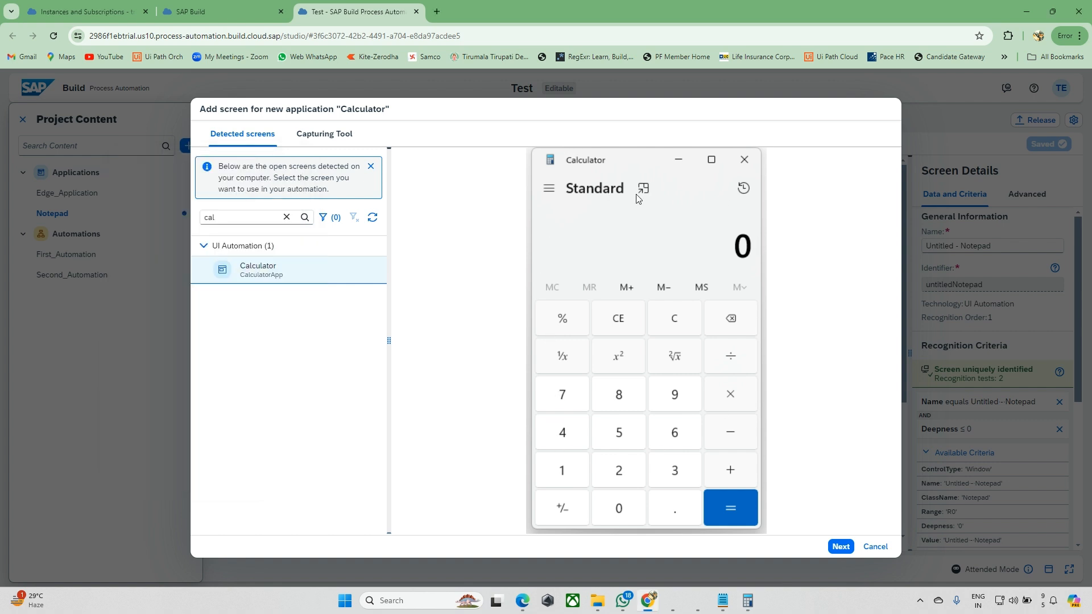
# Capture the Calculator screen with Manual Capture, keep its suggested name and identifier, and show the application without the project content list
pyautogui.click(844, 547)
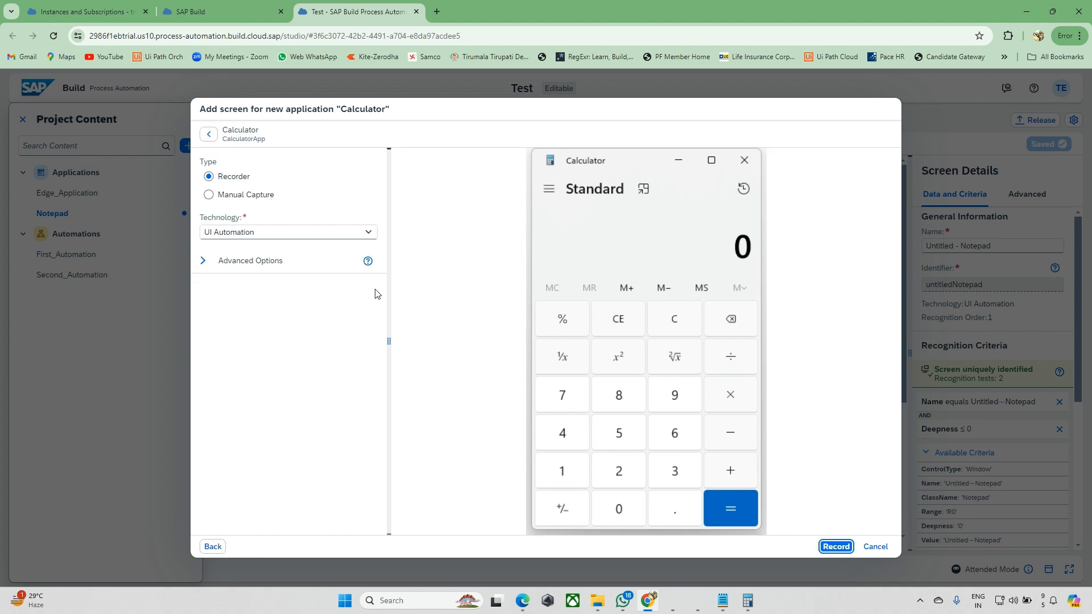
pyautogui.click(208, 195)
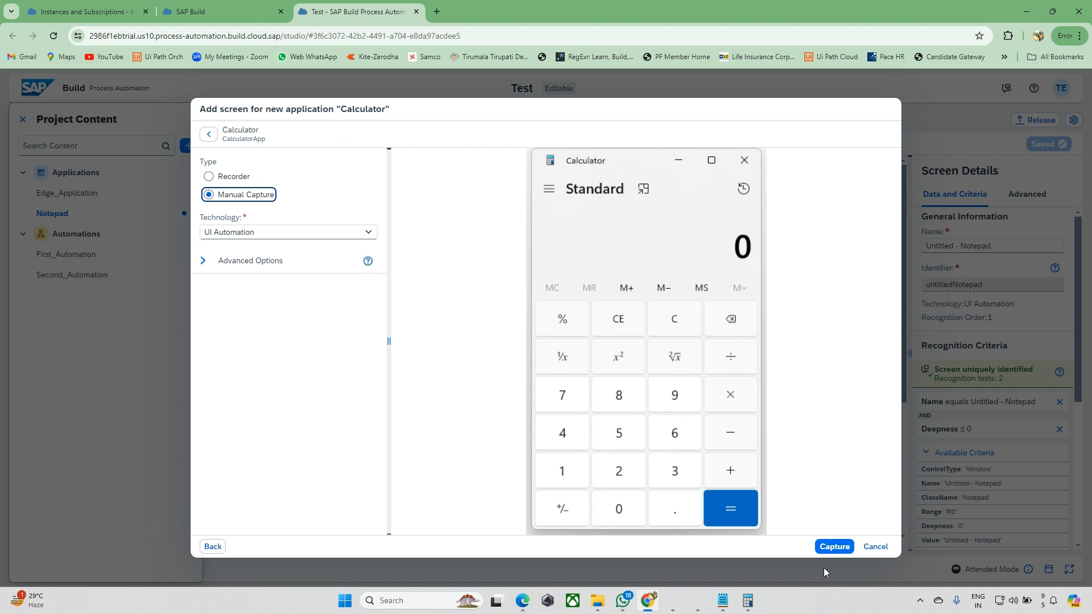
pyautogui.click(835, 546)
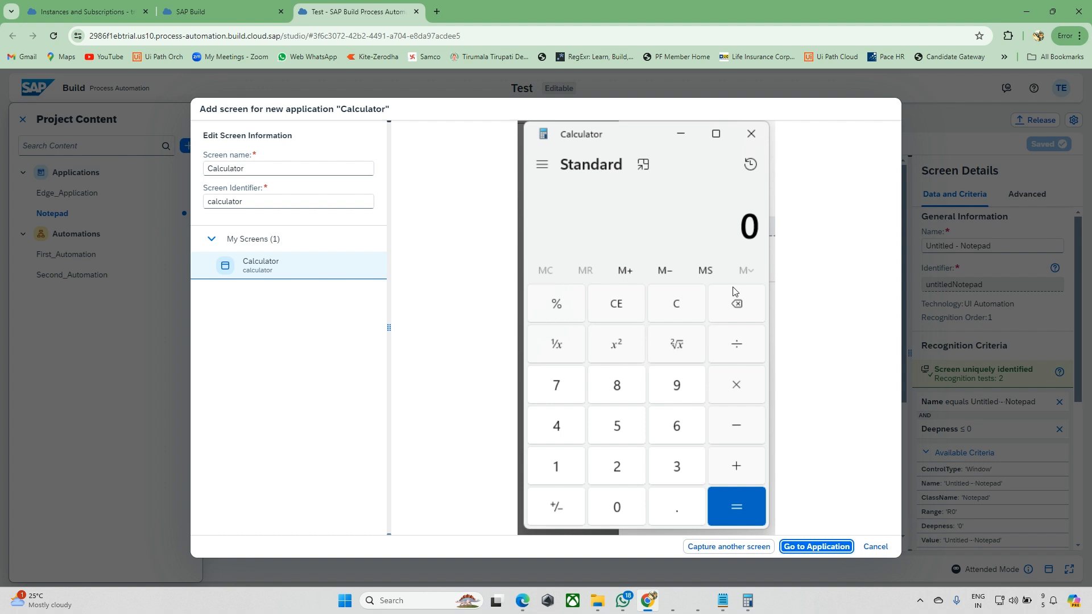
pyautogui.click(810, 549)
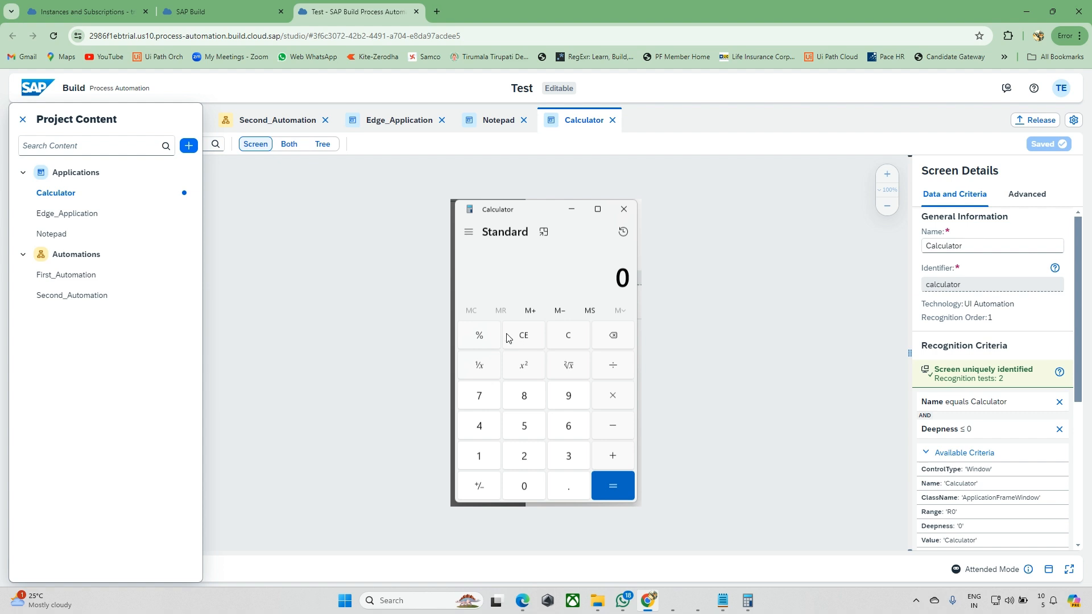
pyautogui.click(24, 121)
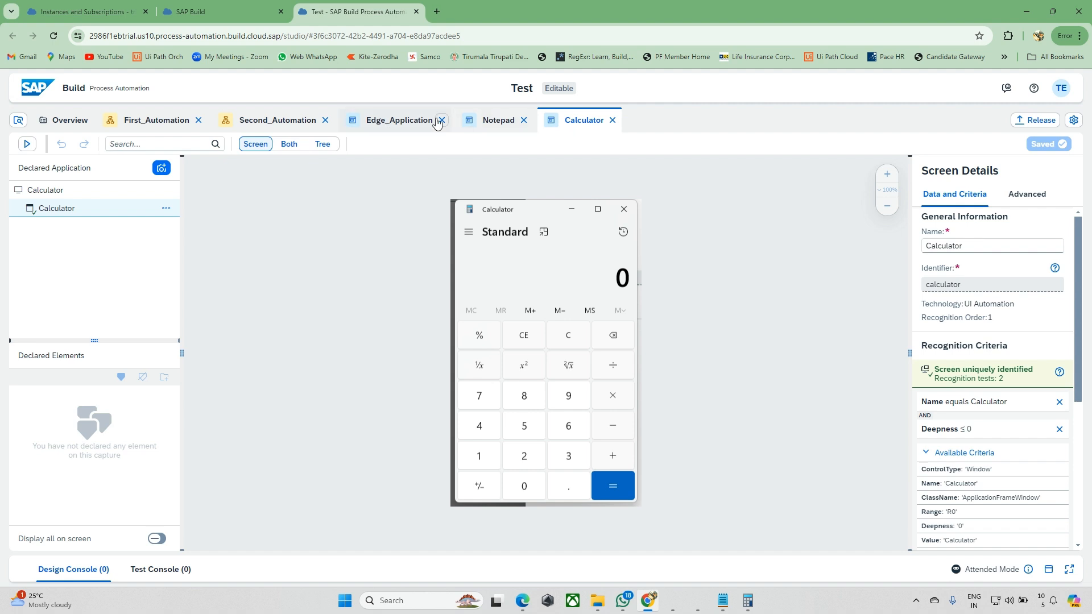
# Open the Google screen of Edge_Application, select its search box and widen the element details area
pyautogui.click(413, 124)
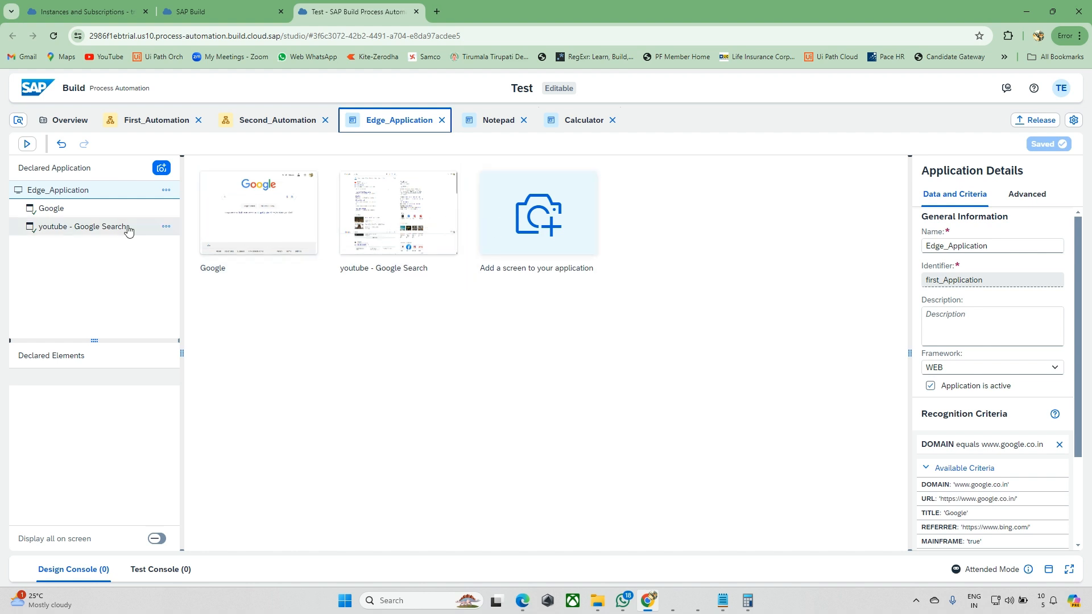
pyautogui.click(61, 211)
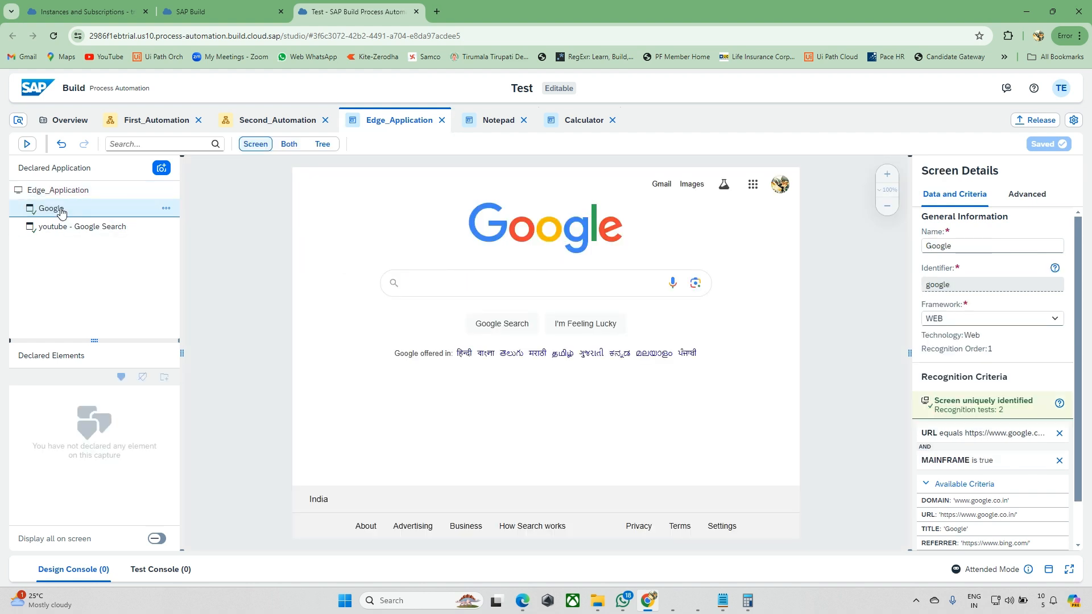
pyautogui.click(457, 278)
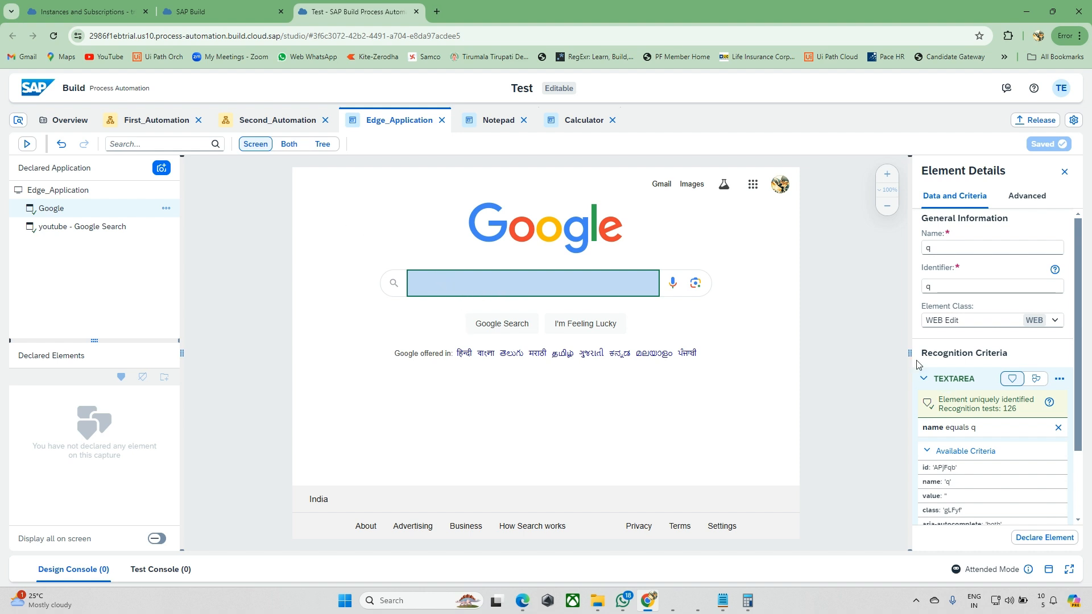
pyautogui.moveTo(912, 353); pyautogui.dragTo(740, 353)
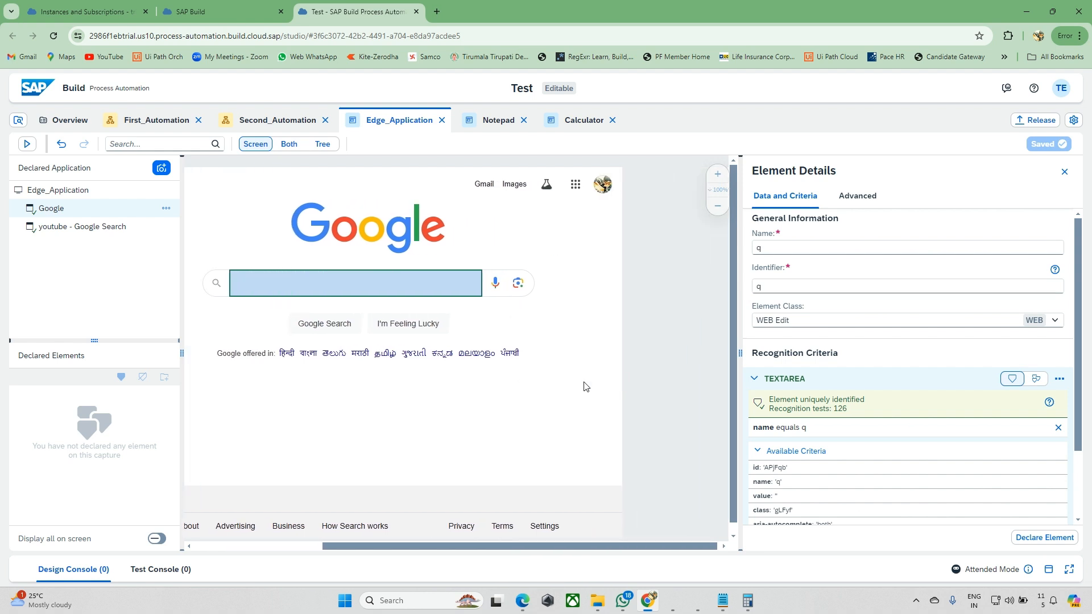
# Compare the recognition criteria of the Google screen's magnifier icon, logo and search box, ending with the search box selected
pyautogui.click(309, 285)
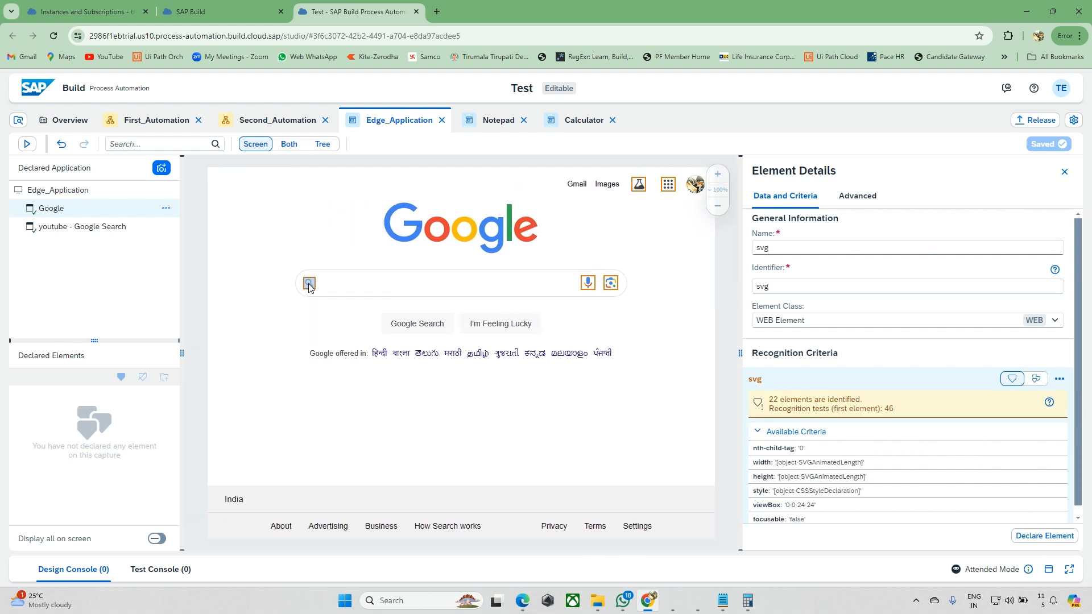
pyautogui.click(427, 295)
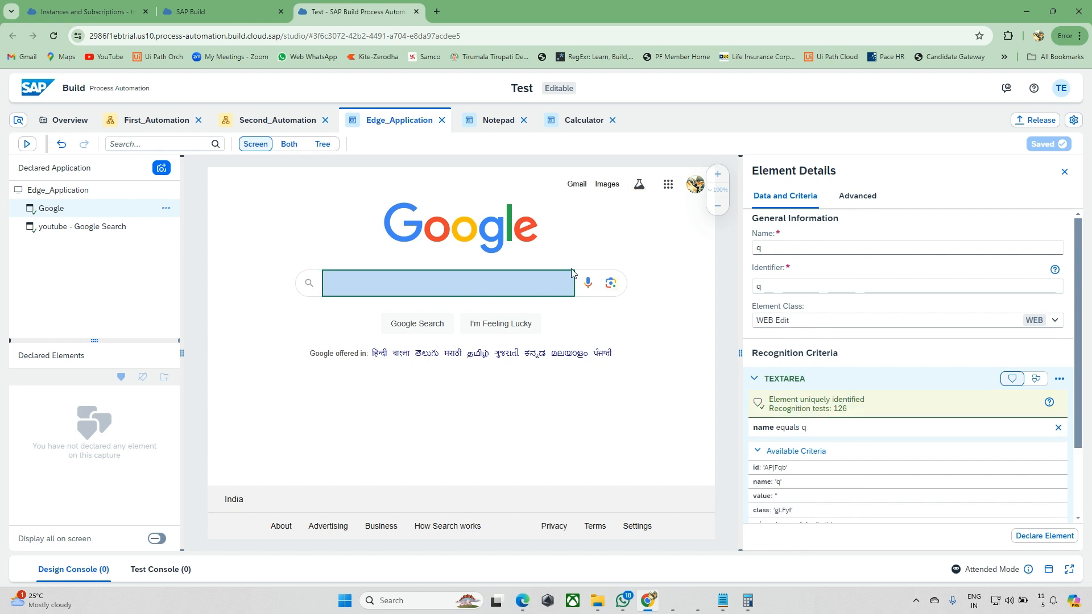
pyautogui.click(311, 291)
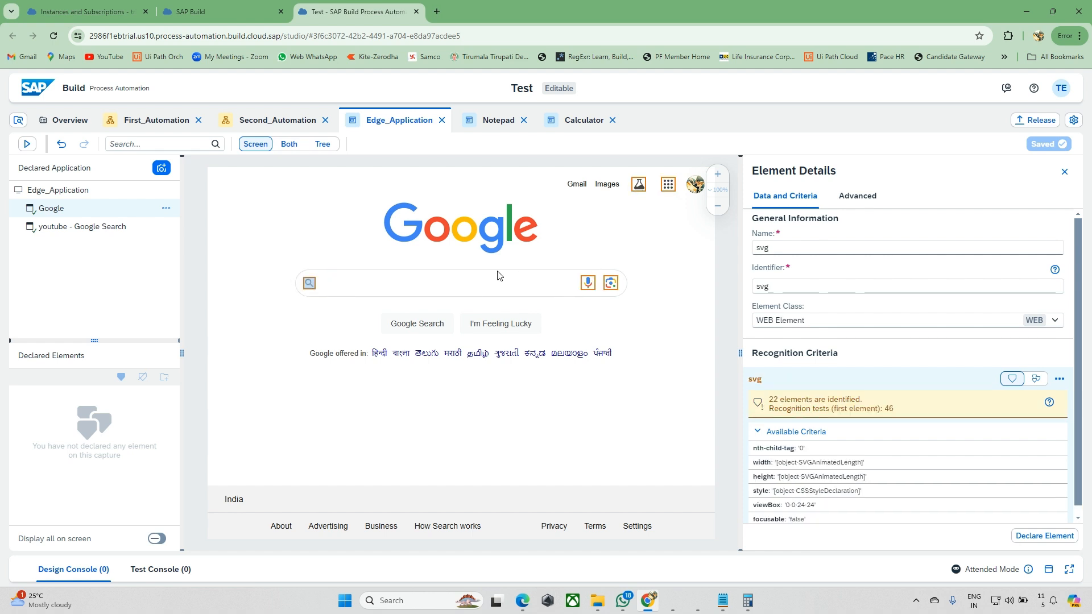
pyautogui.click(477, 245)
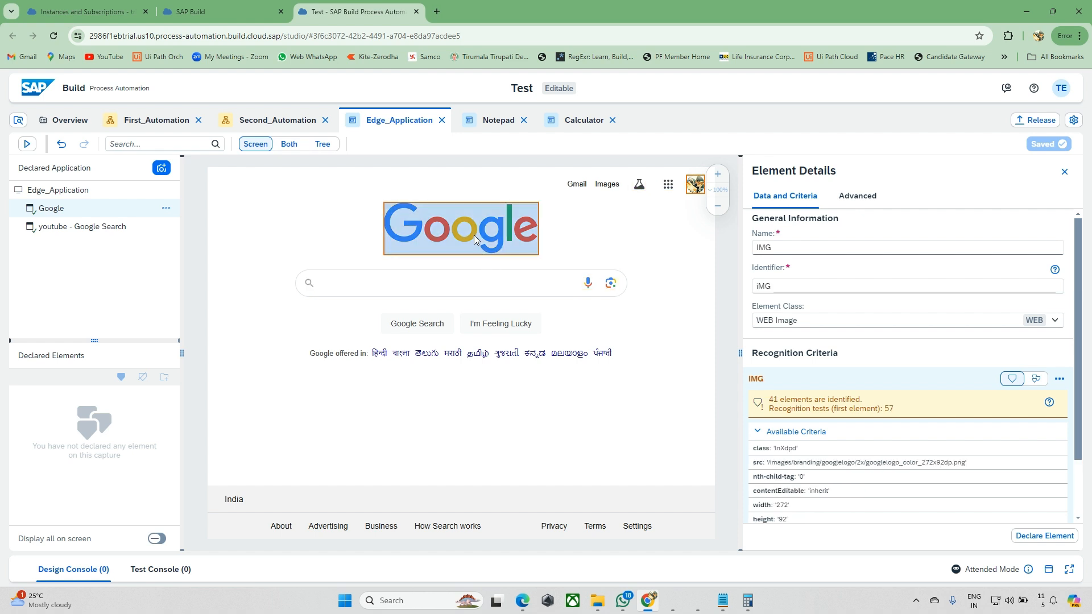
pyautogui.scroll(-2, 818, 385)
pyautogui.scroll(2, 819, 385)
pyautogui.click(433, 290)
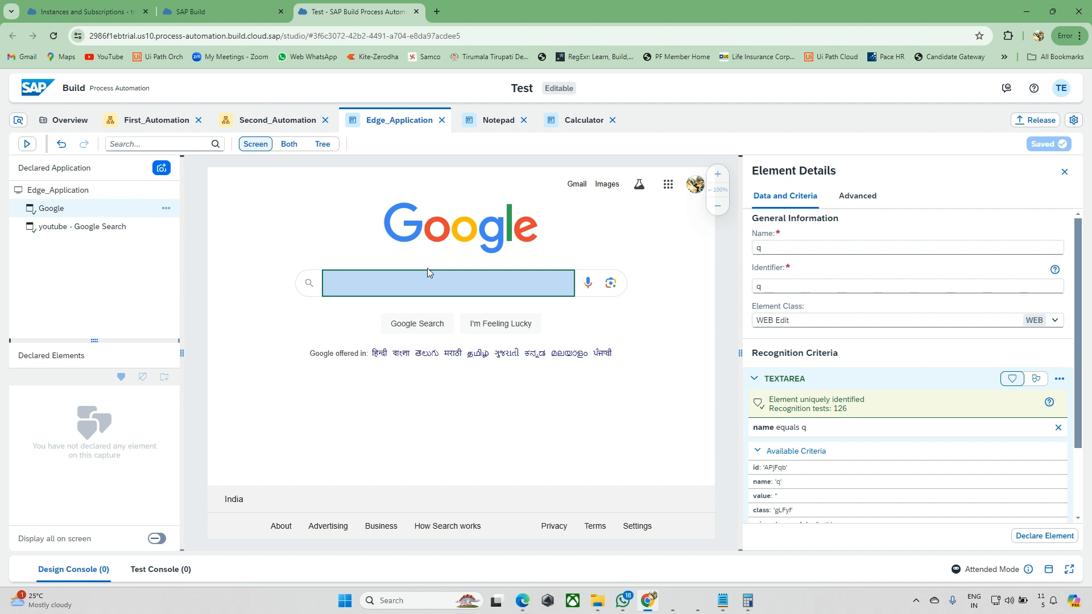
pyautogui.click(308, 282)
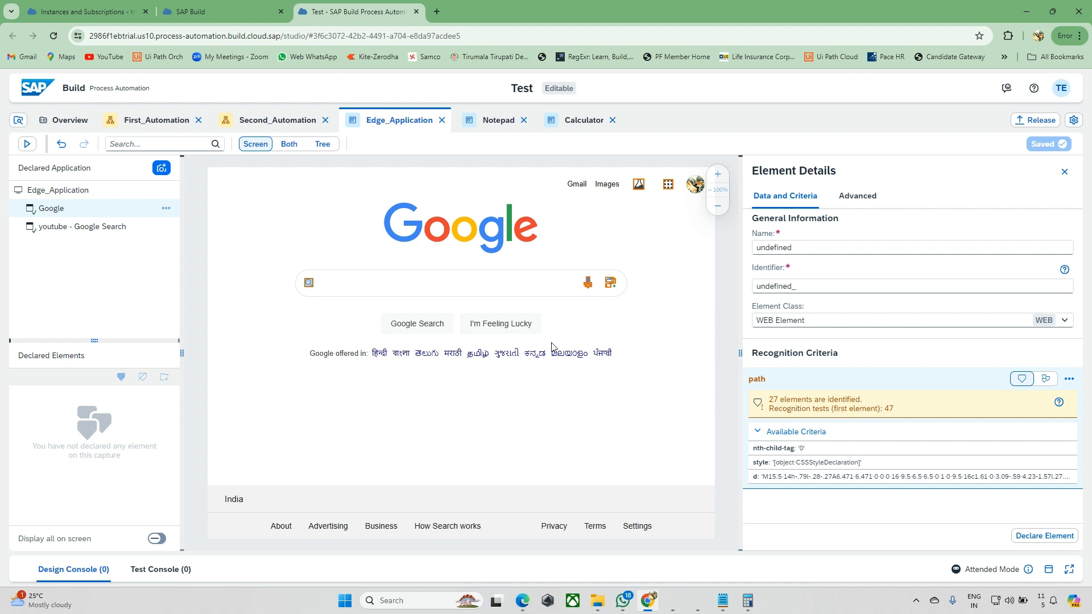
pyautogui.click(504, 287)
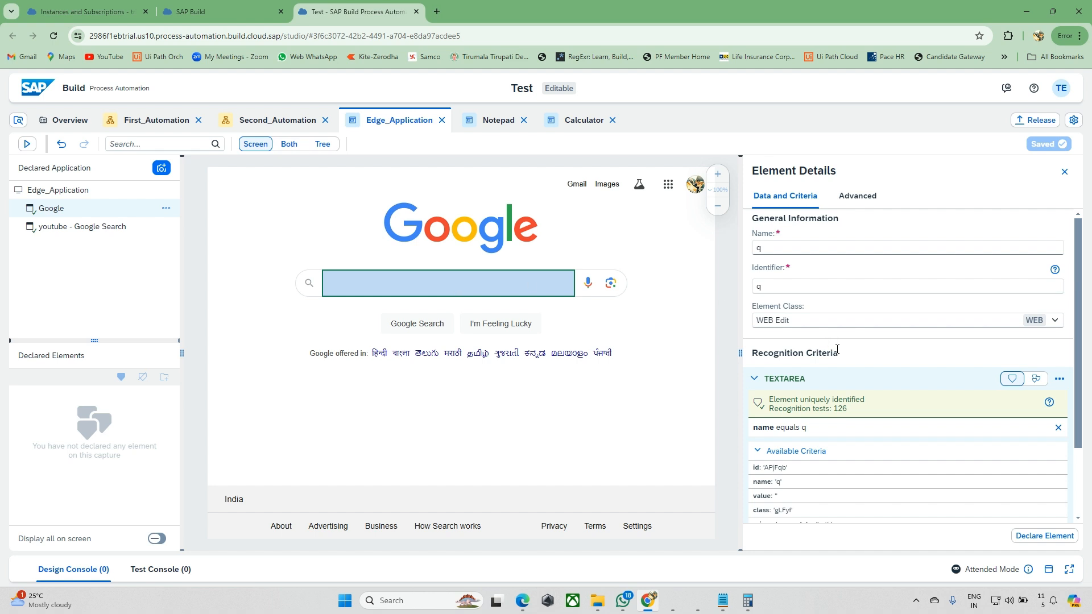
pyautogui.scroll(-1, 836, 364)
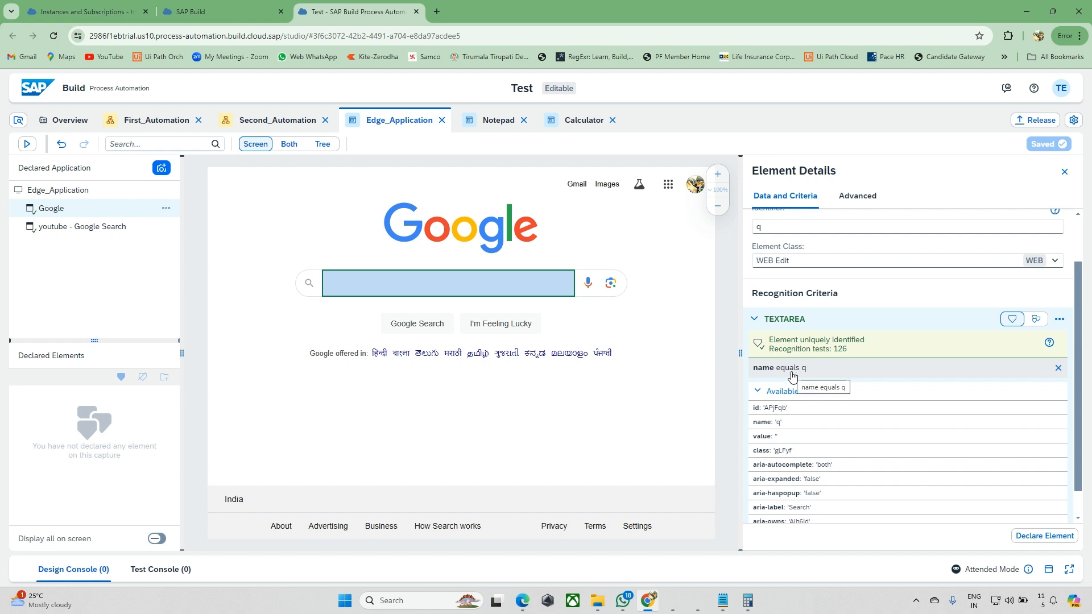
pyautogui.scroll(-1, 842, 418)
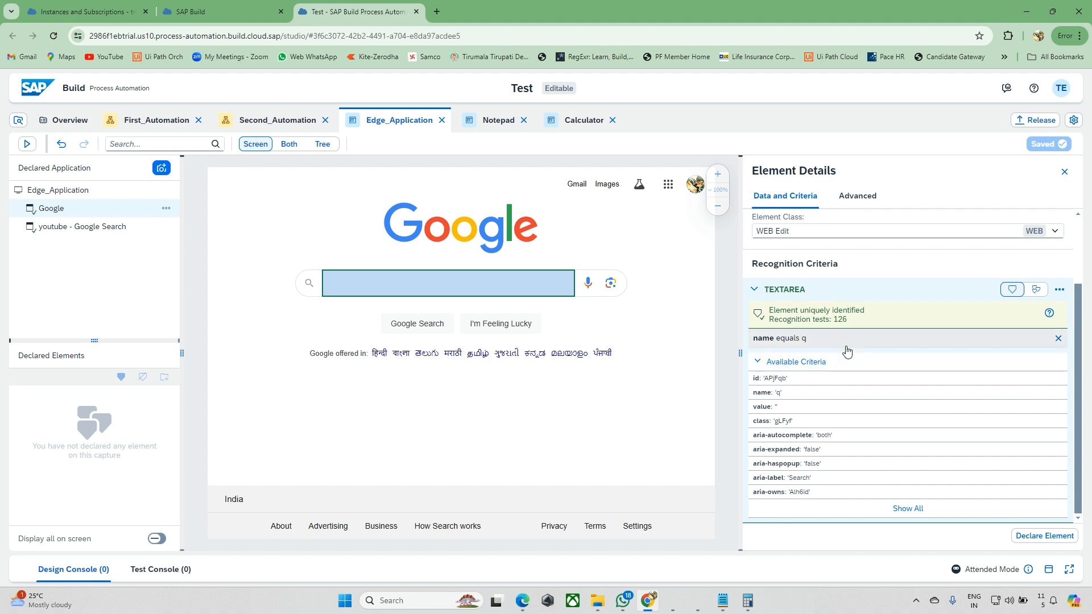
pyautogui.scroll(2, 847, 351)
pyautogui.scroll(1, 847, 351)
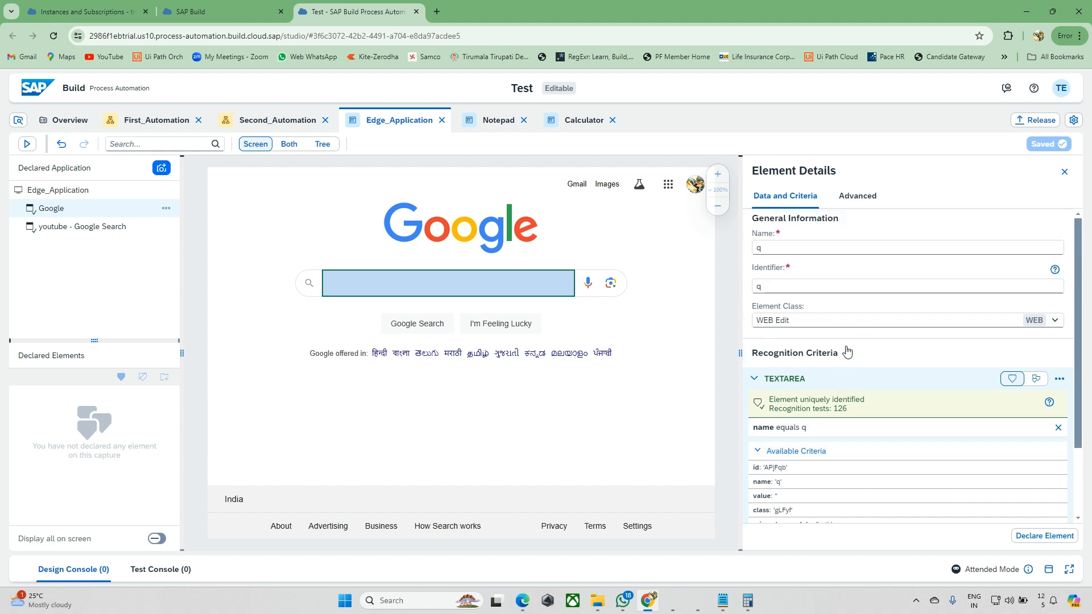
# Show the Google capture and its element tree side by side, with the tree area widened to about half the space
pyautogui.click(289, 144)
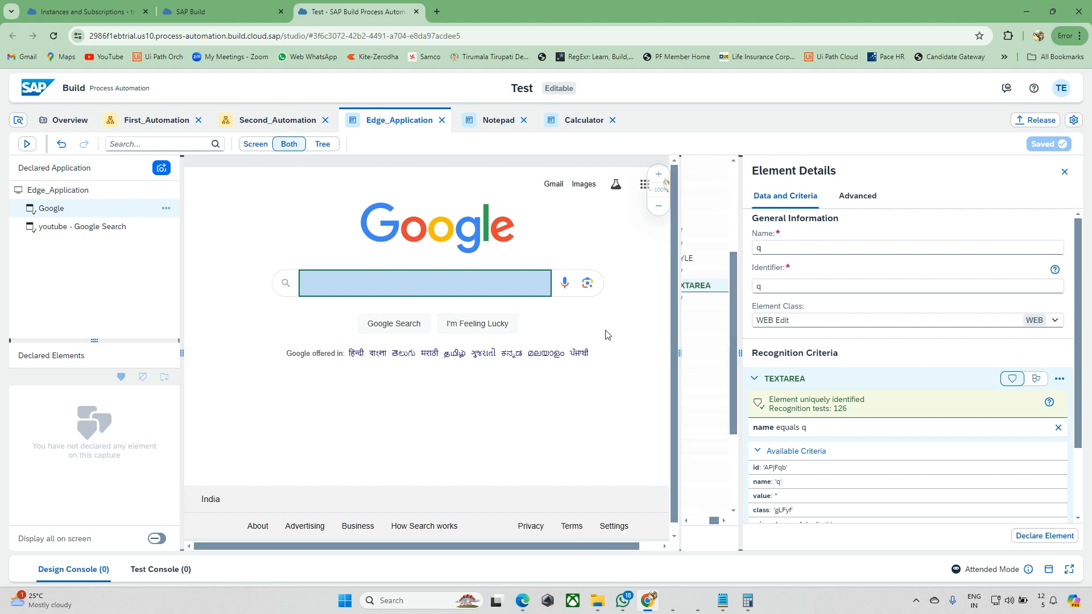
pyautogui.moveTo(677, 356); pyautogui.dragTo(439, 356)
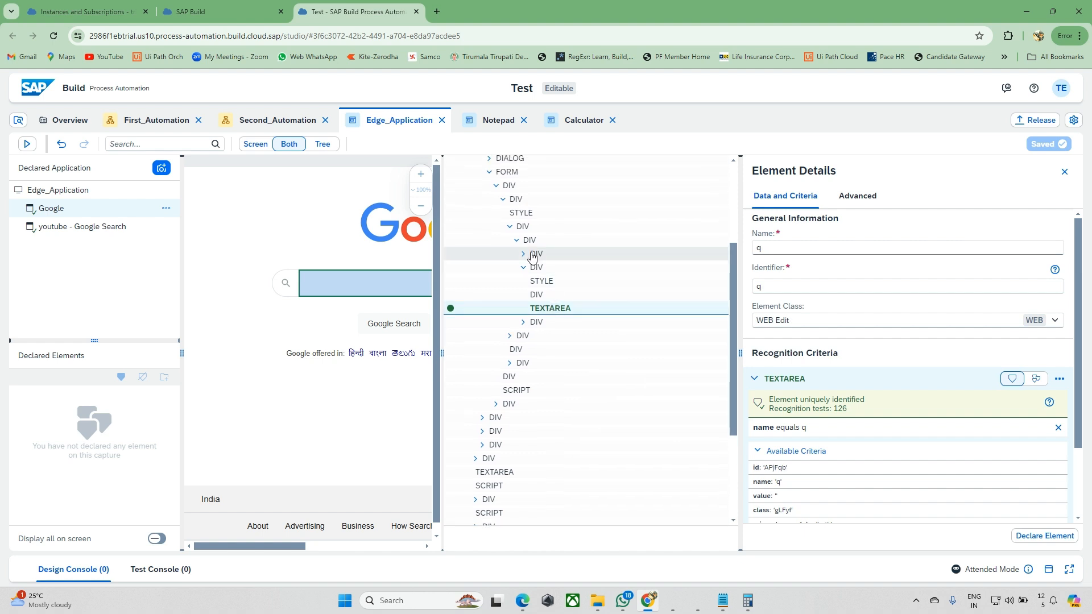
pyautogui.scroll(5, 531, 253)
pyautogui.scroll(-2, 532, 259)
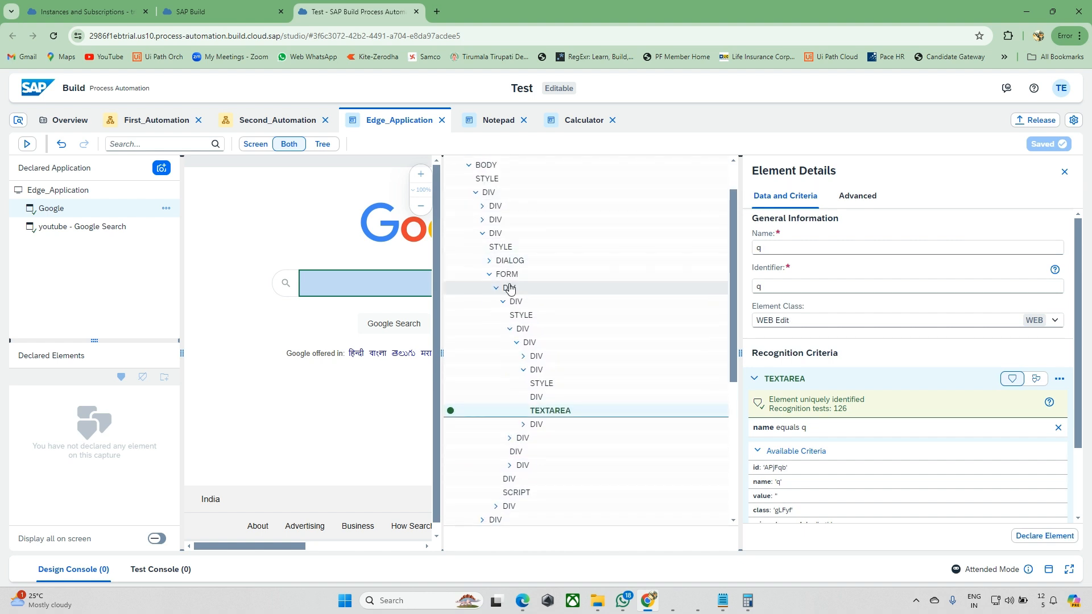
pyautogui.hscroll(3, 391, 336)
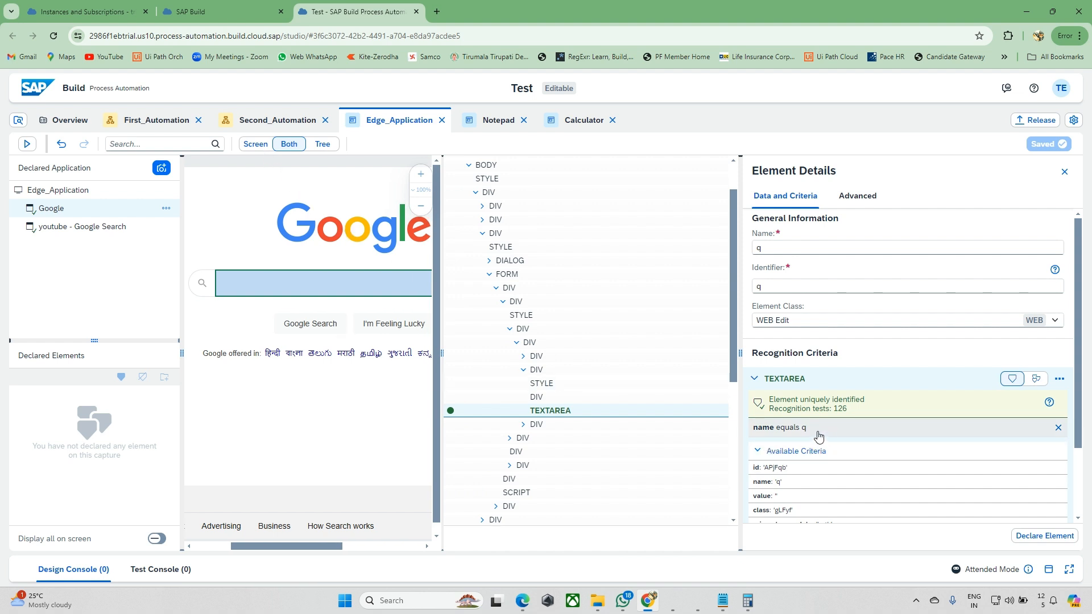
# Check the search box's recognition criteria and advanced settings, then return to its data and criteria
pyautogui.scroll(-1, 813, 437)
pyautogui.scroll(1, 796, 409)
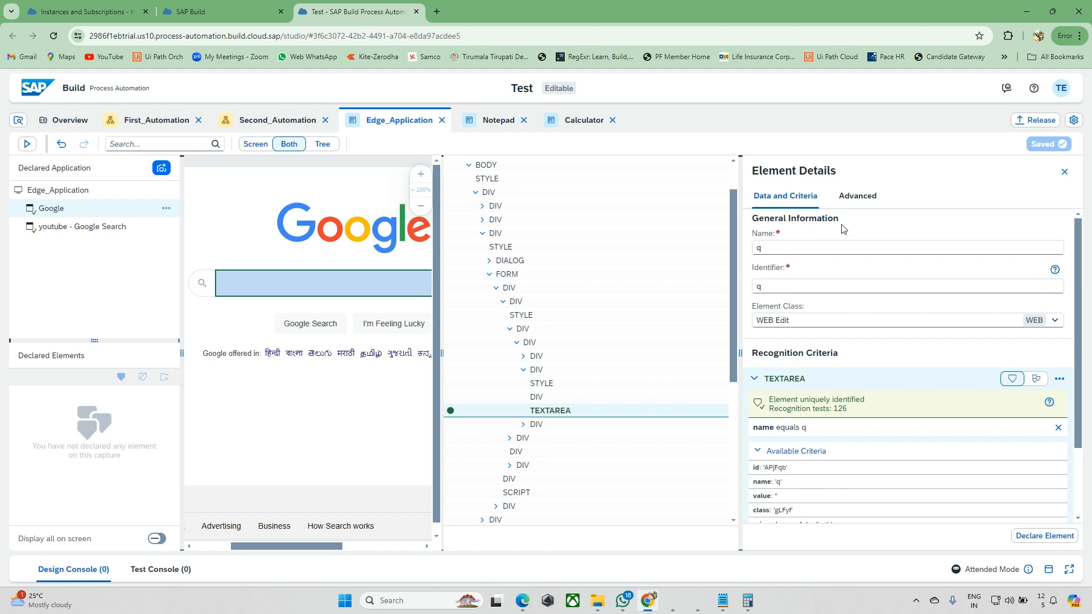
pyautogui.click(854, 199)
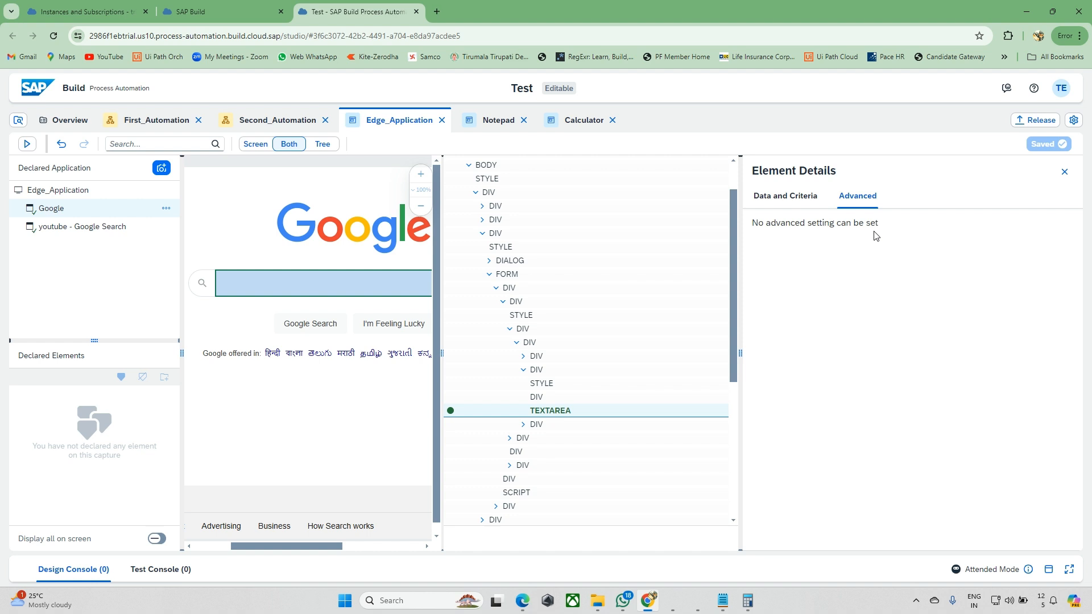
pyautogui.click(776, 199)
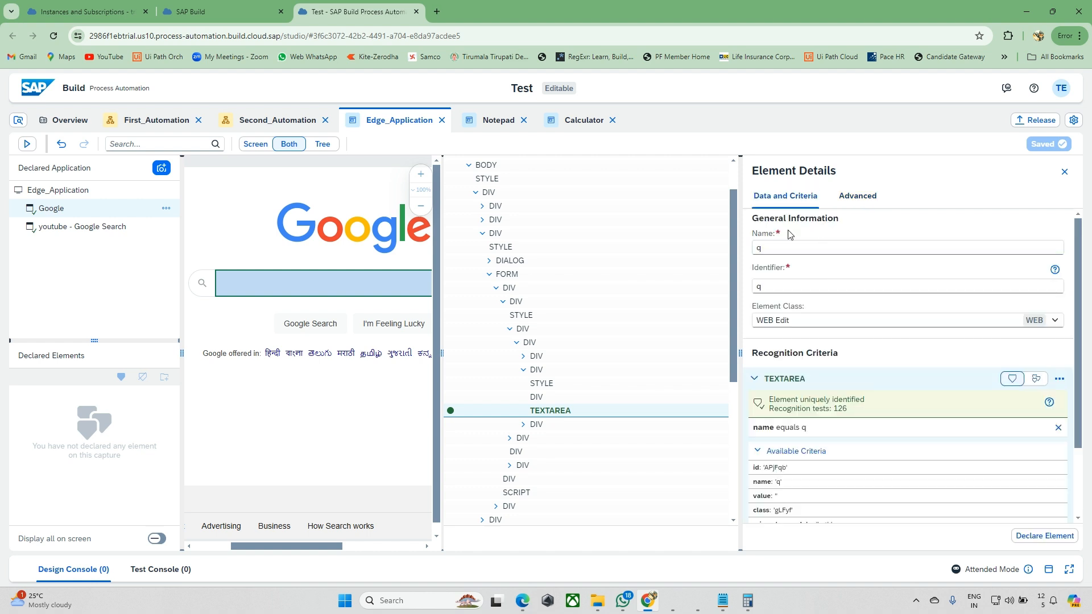
# Name the search box element Search_Box, letting its identifier follow as search_Box
pyautogui.click(784, 247)
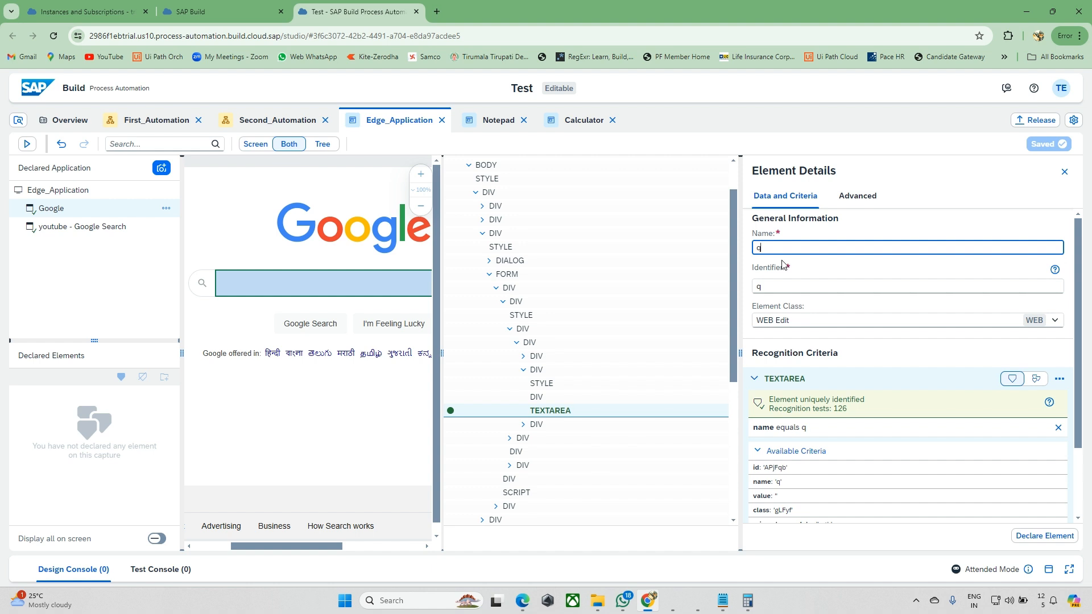
pyautogui.press('BackSpace')
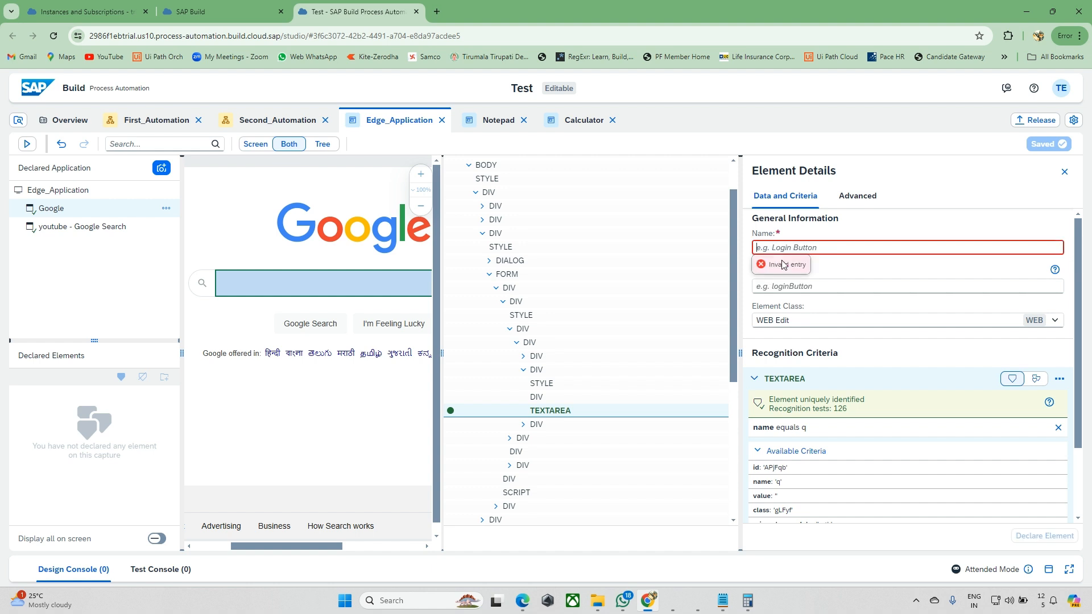
pyautogui.write('Try')
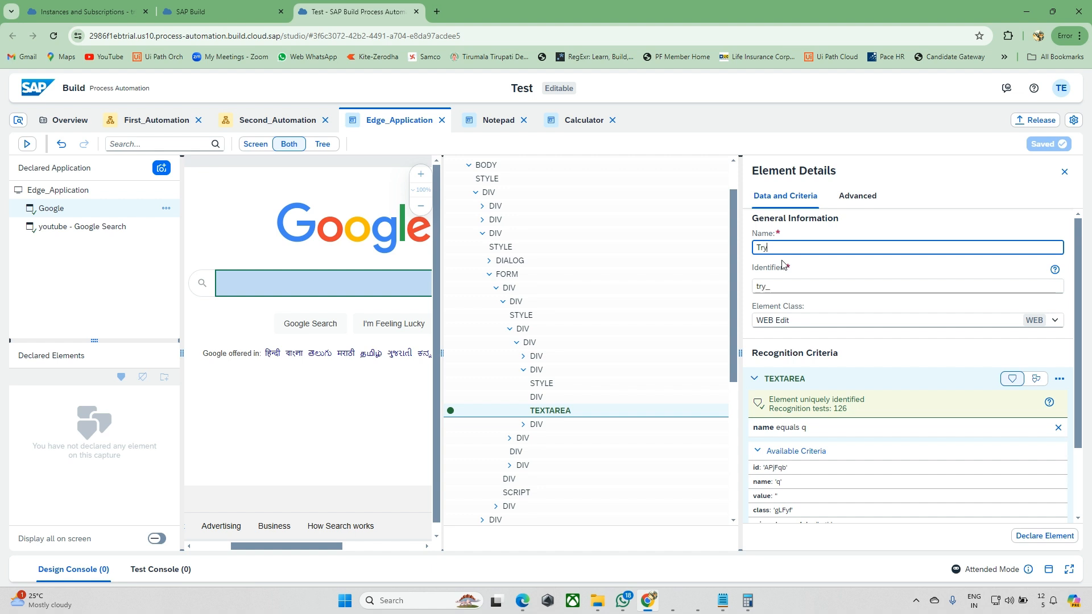
pyautogui.write('pe')
pyautogui.press('BackSpace')
pyautogui.press('BackSpace')
pyautogui.press('BackSpace')
pyautogui.press('BackSpace')
pyautogui.press('BackSpace')
pyautogui.write('T')
pyautogui.press('BackSpace')
pyautogui.press('BackSpace')
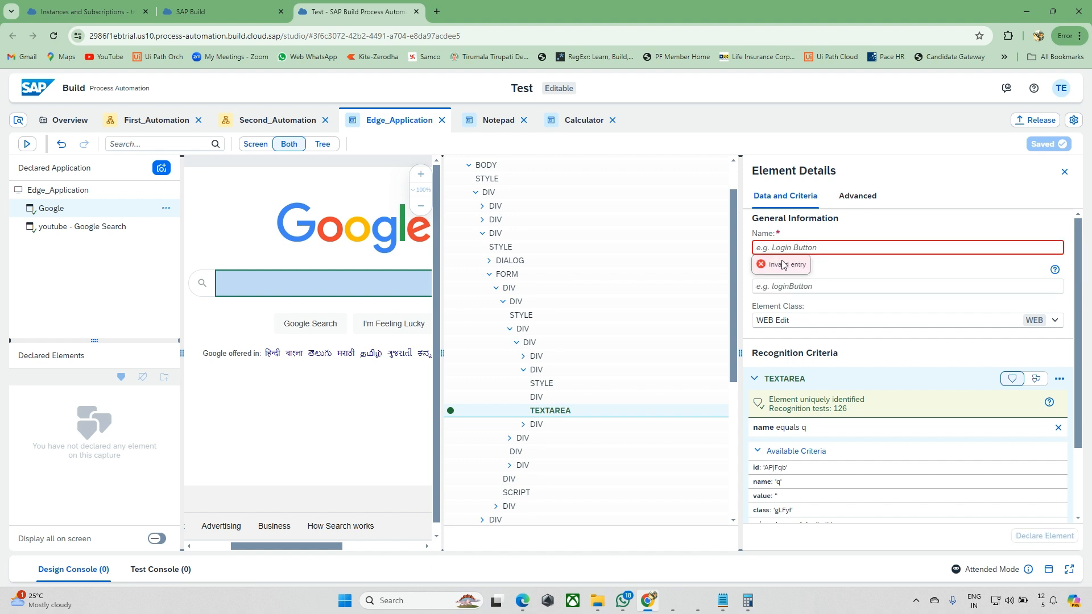
pyautogui.write('Sea')
pyautogui.press('BackSpace')
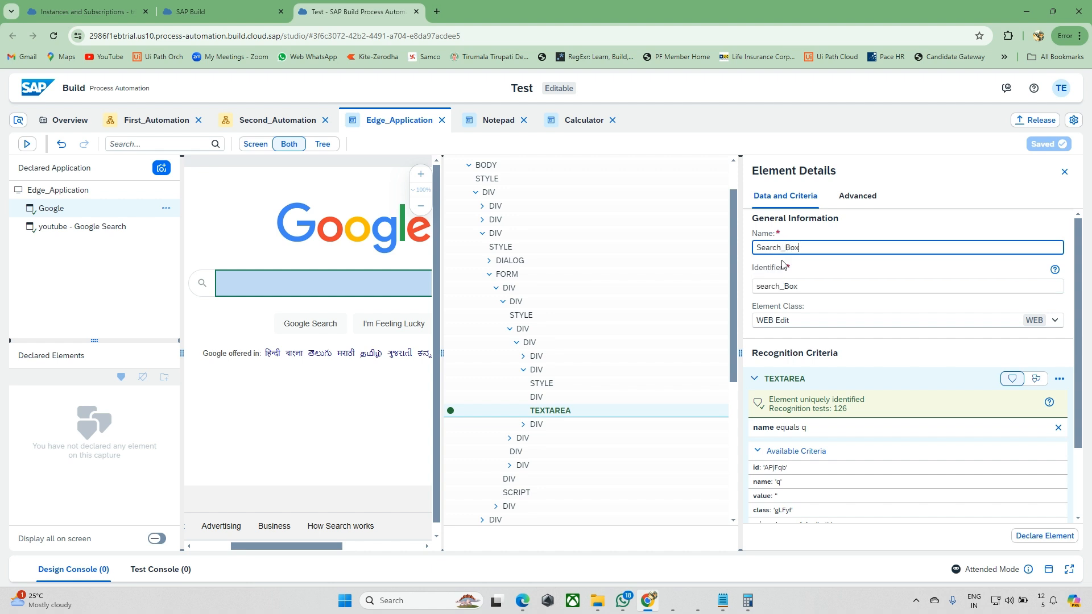
pyautogui.click(836, 342)
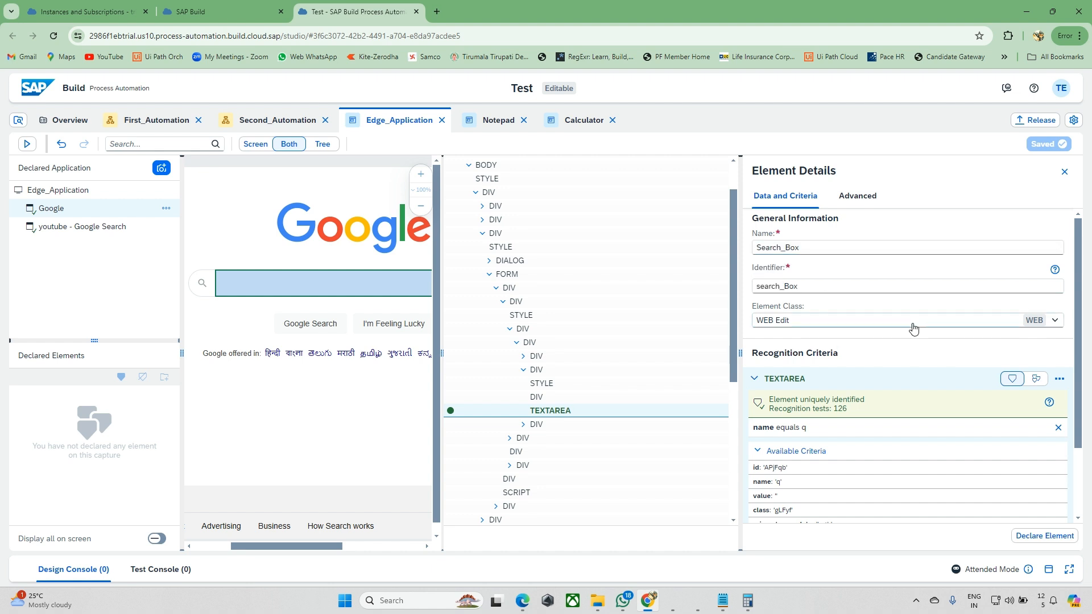
# Review the element classes offered for Search_Box, keeping WEB Edit
pyautogui.click(1056, 322)
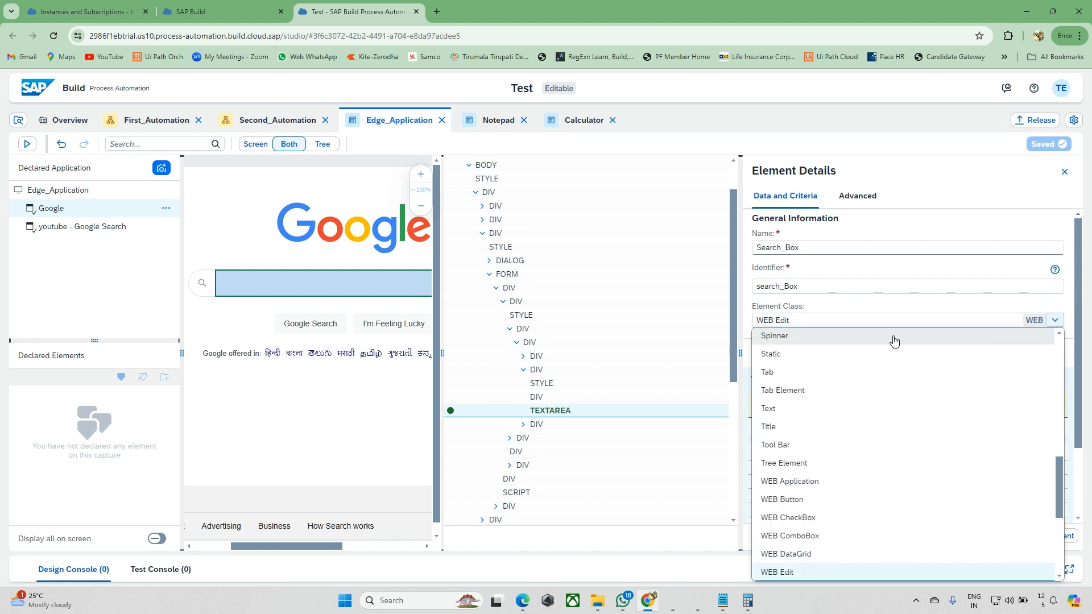
pyautogui.scroll(-3, 851, 533)
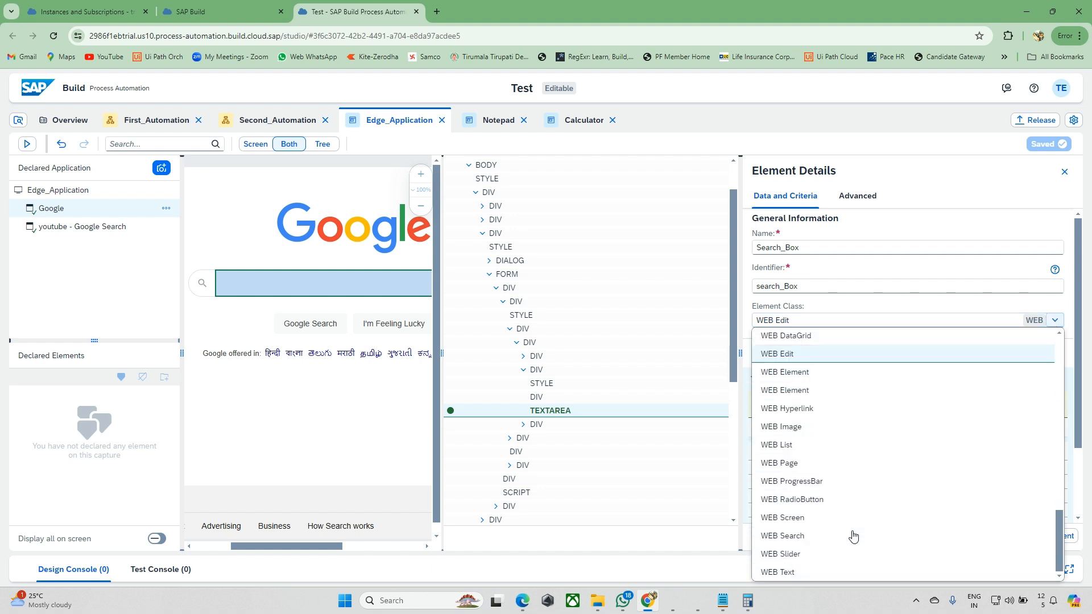
pyautogui.scroll(5, 870, 485)
pyautogui.scroll(-3, 870, 487)
pyautogui.scroll(3, 869, 487)
pyautogui.press('Escape')
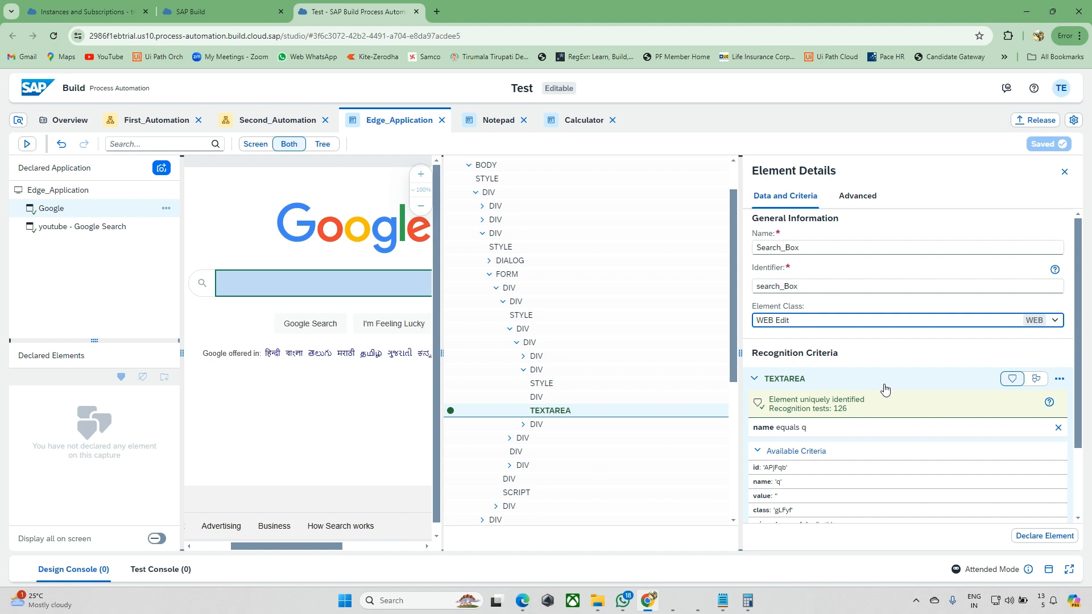
# Show all available criteria of Search_Box and examine its attributes, such as title, role and type
pyautogui.scroll(-1, 881, 387)
pyautogui.scroll(-1, 831, 390)
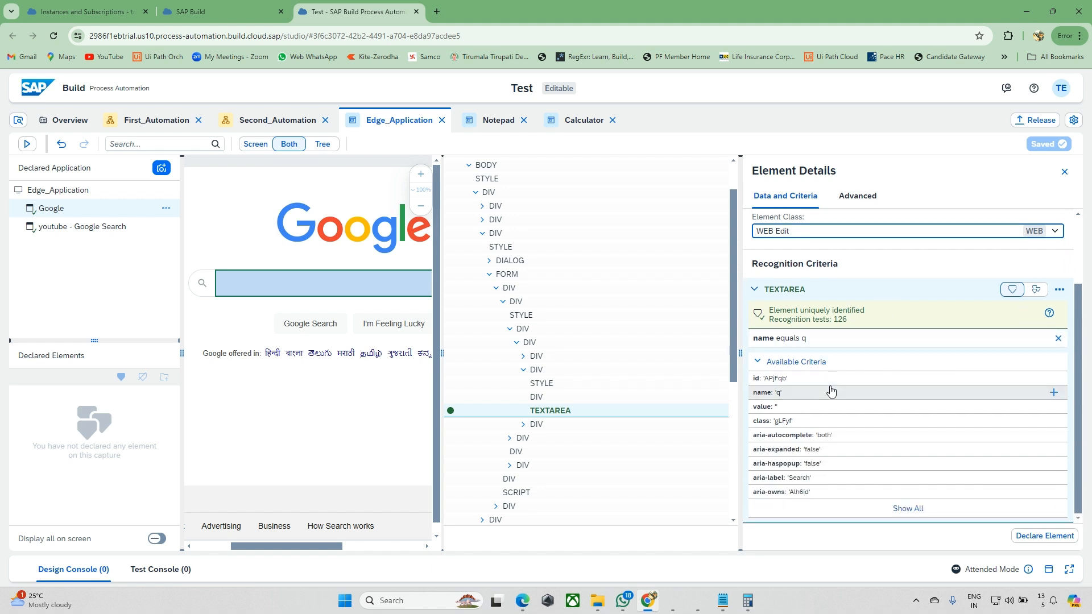
pyautogui.click(907, 508)
pyautogui.scroll(-5, 865, 482)
pyautogui.scroll(4, 853, 402)
pyautogui.scroll(3, 855, 402)
pyautogui.scroll(-4, 819, 385)
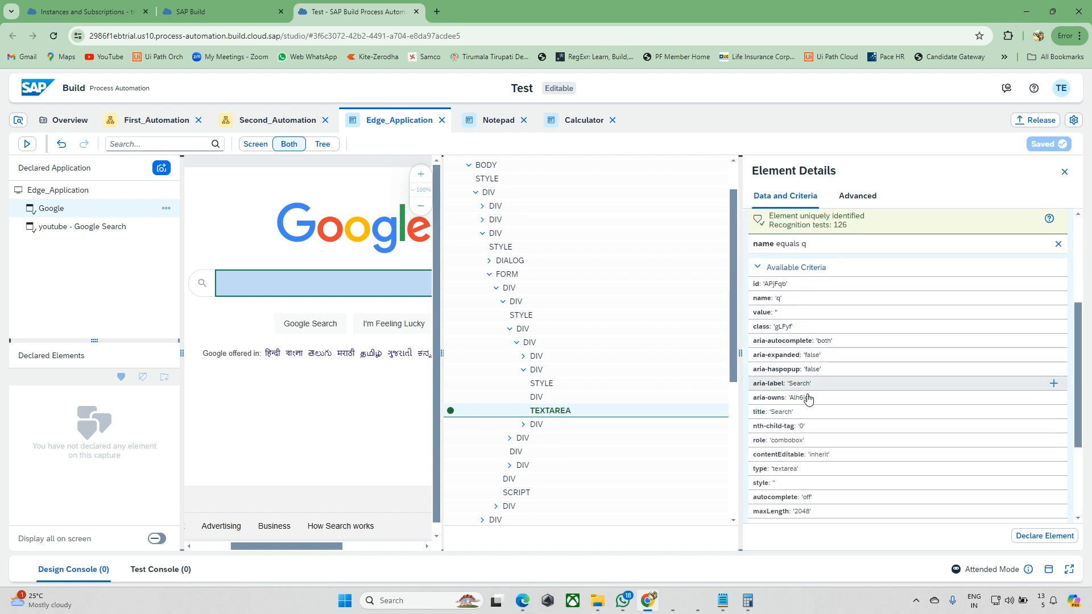
pyautogui.scroll(-1, 803, 398)
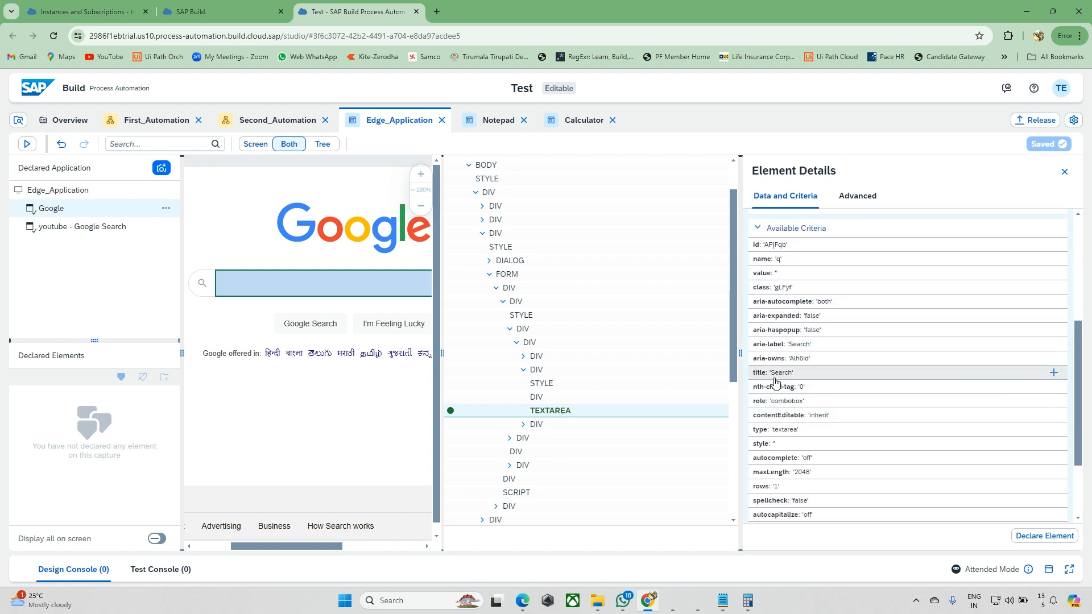
pyautogui.hscroll(4, 407, 379)
pyautogui.hscroll(-4, 406, 379)
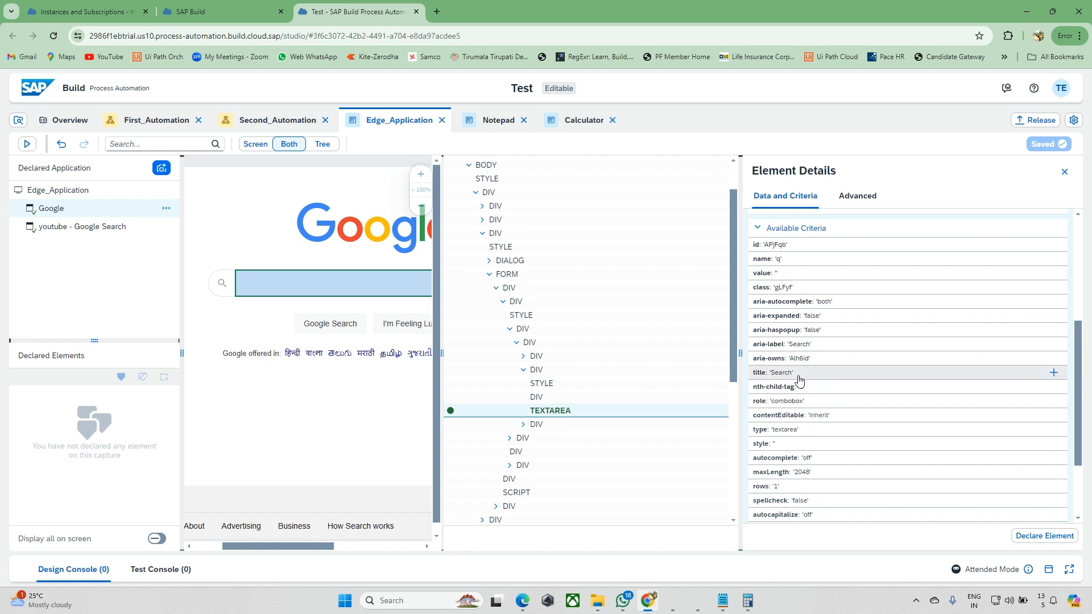
pyautogui.scroll(3, 817, 381)
pyautogui.scroll(1, 817, 382)
pyautogui.scroll(-2, 796, 384)
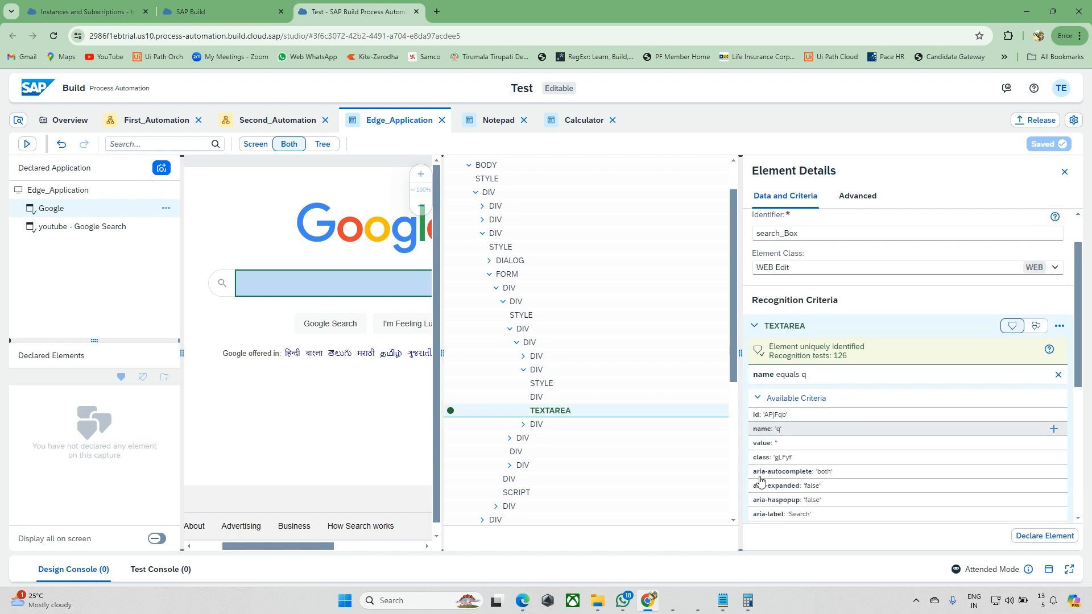
# Open the name criterion for modification and review the properties offered for it, from id to aria-activedescendant
pyautogui.click(786, 384)
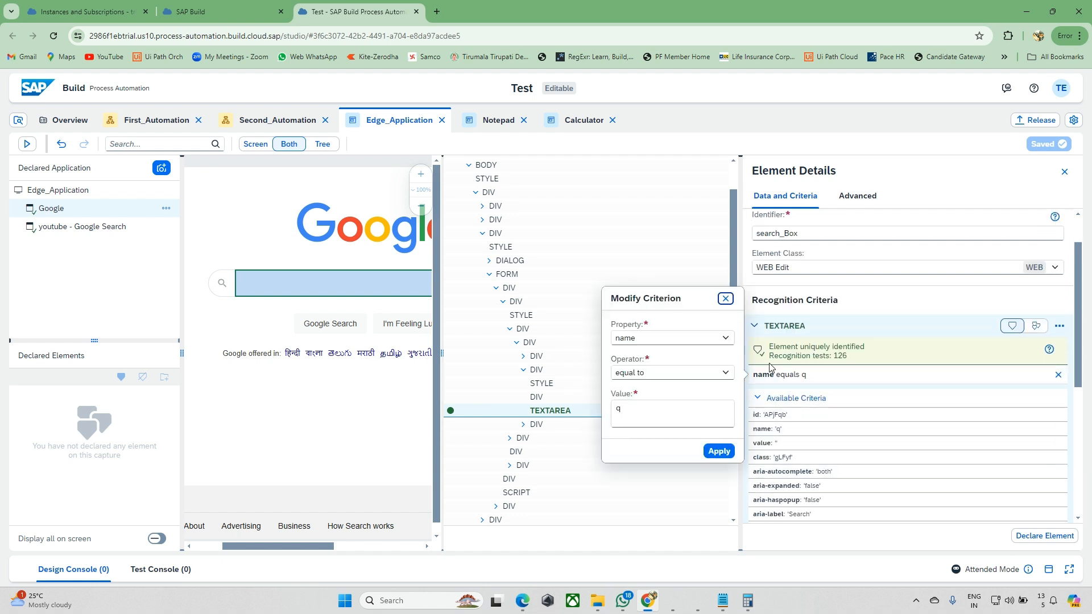
pyautogui.click(725, 337)
pyautogui.scroll(-3, 705, 261)
pyautogui.scroll(3, 703, 264)
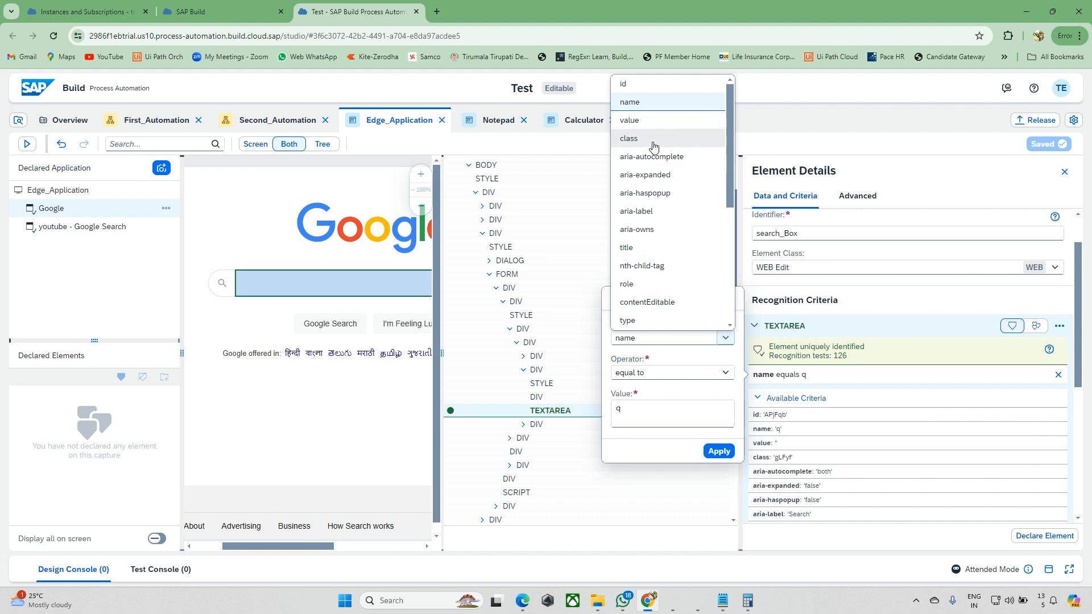
pyautogui.scroll(-5, 661, 311)
pyautogui.scroll(5, 661, 312)
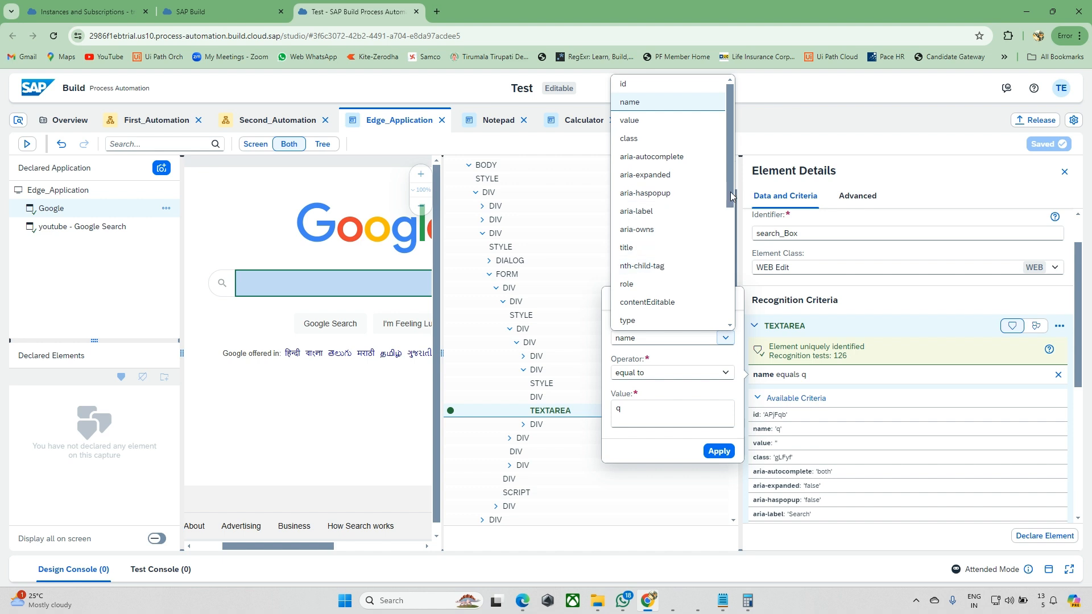
pyautogui.moveTo(732, 195); pyautogui.dragTo(737, 251)
pyautogui.scroll(-3, 654, 296)
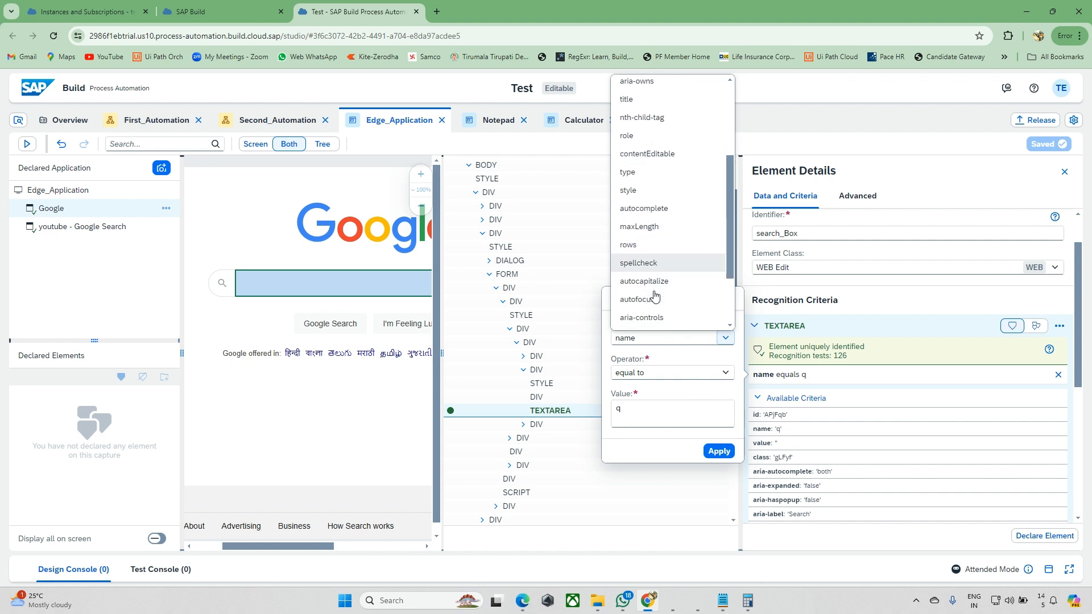
pyautogui.scroll(-2, 655, 296)
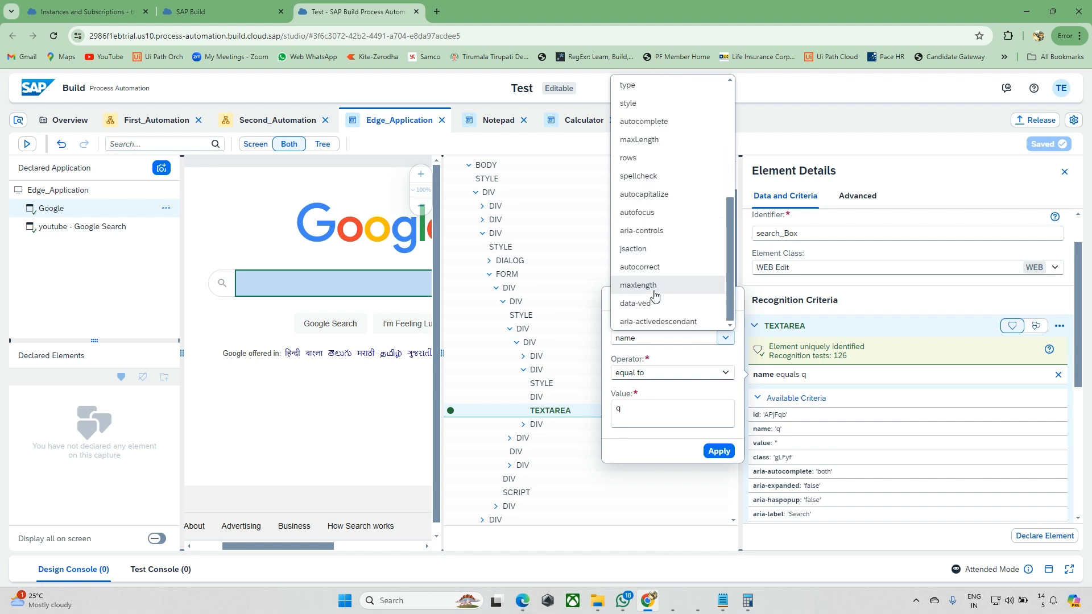
pyautogui.scroll(5, 655, 295)
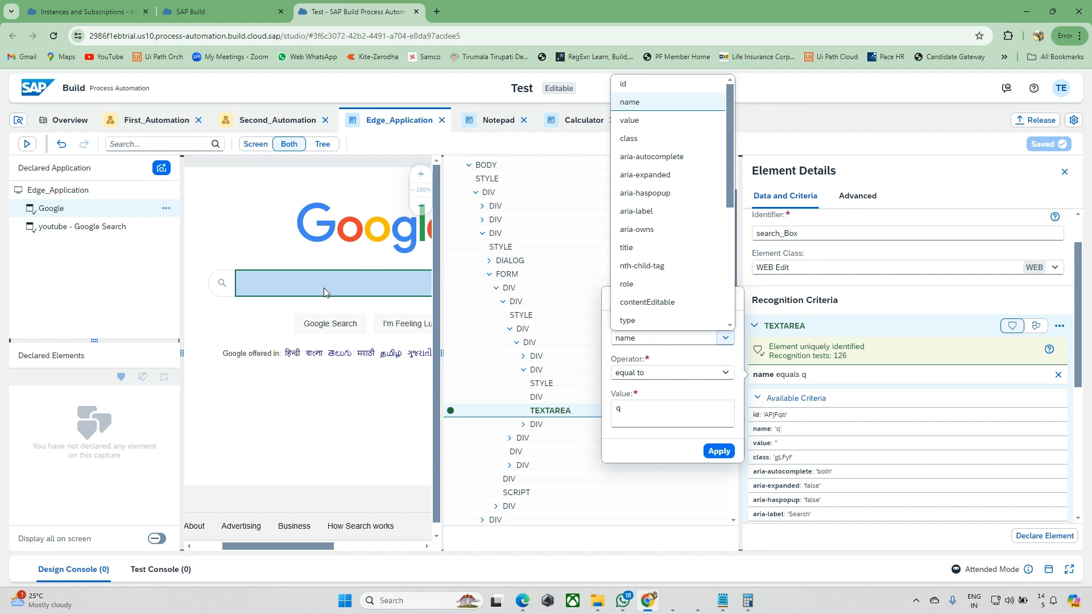
pyautogui.hscroll(-3, 324, 292)
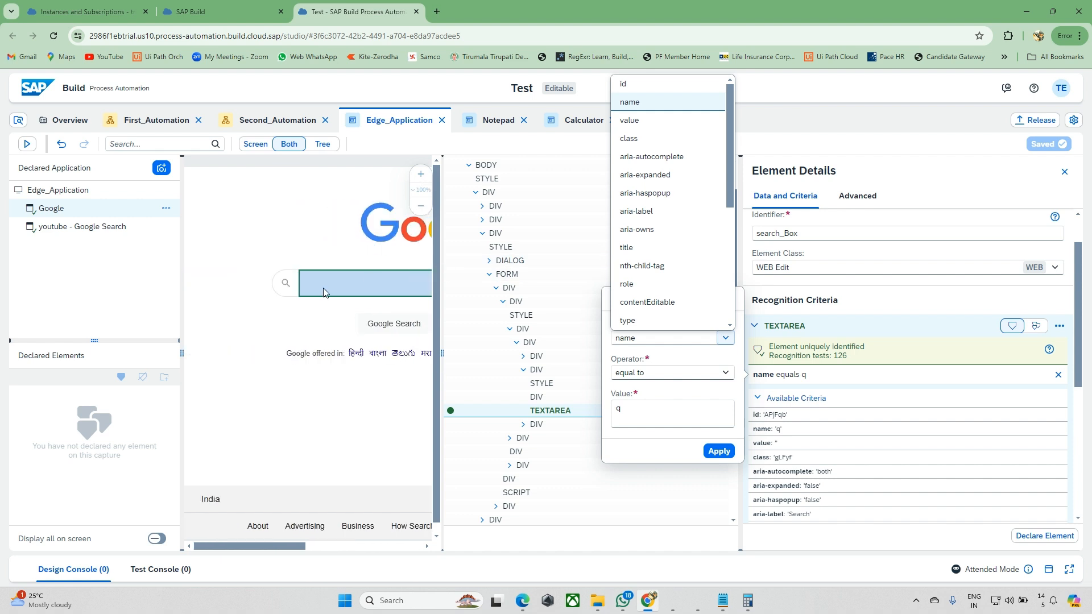
pyautogui.hscroll(2, 324, 292)
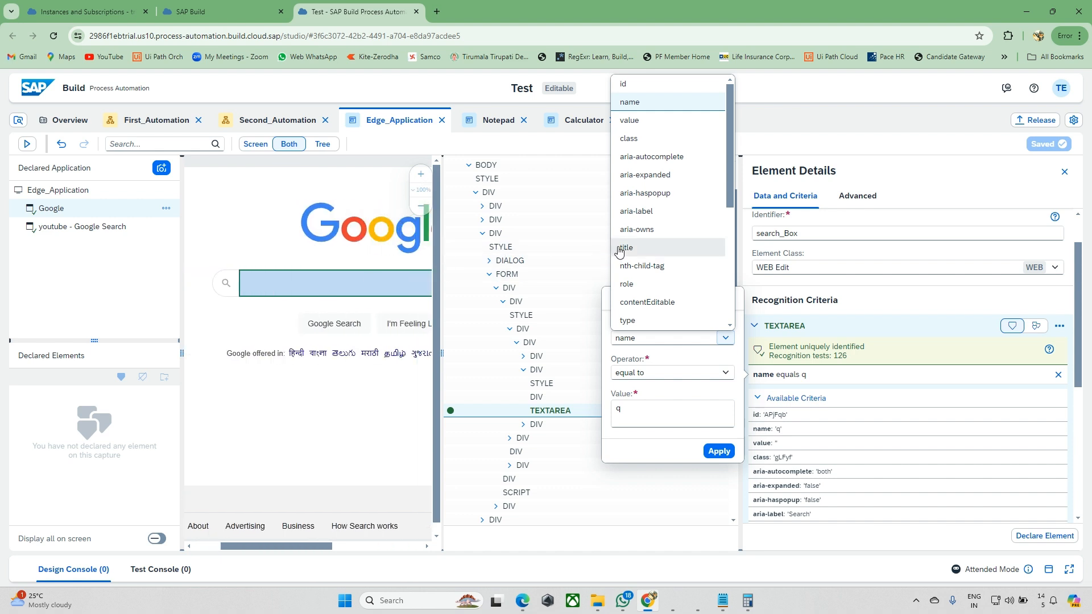
pyautogui.click(684, 396)
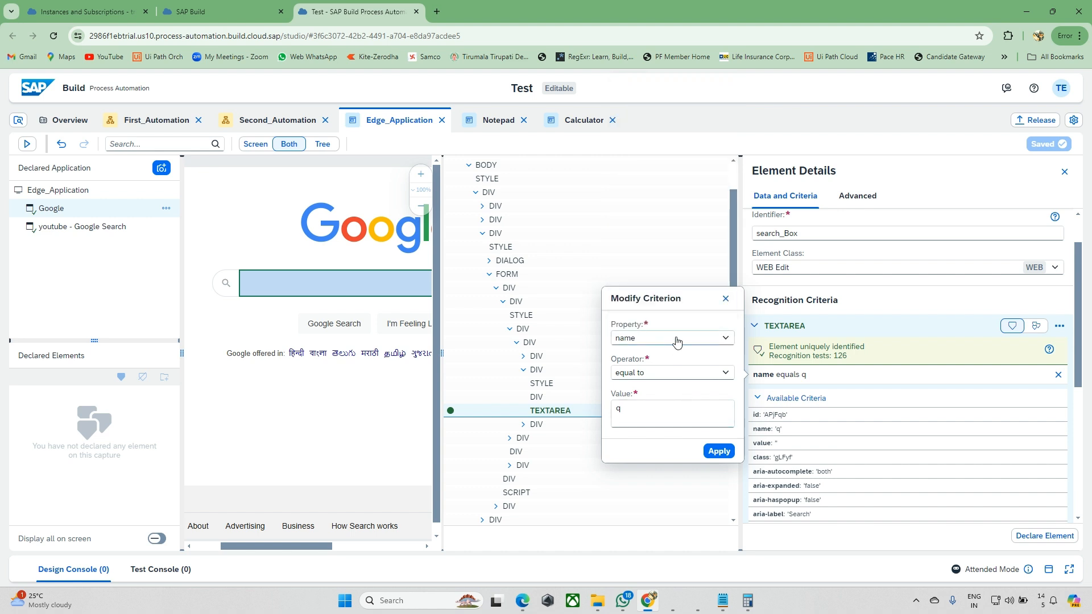
# Try the is empty operator on the name criterion of the search box TEXTAREA and check the recognition
pyautogui.click(726, 373)
pyautogui.click(726, 374)
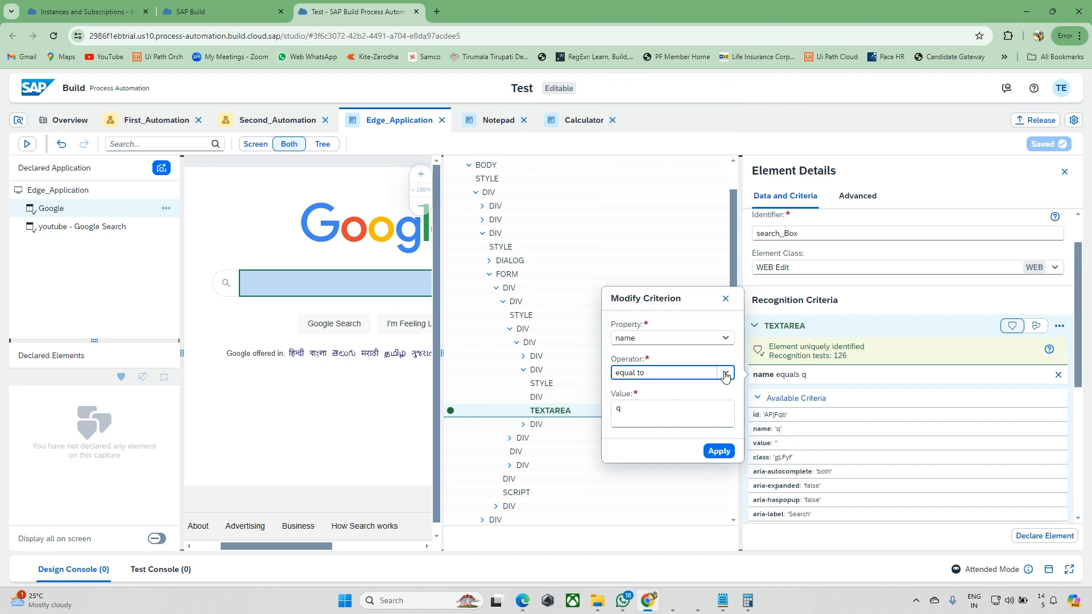
pyautogui.click(726, 373)
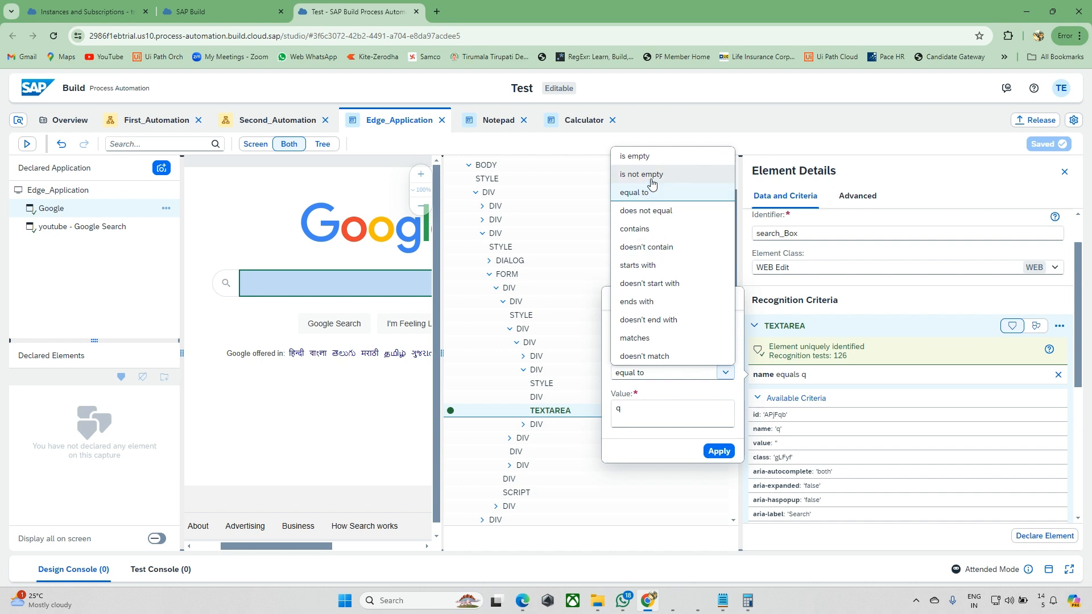
pyautogui.click(637, 157)
pyautogui.click(711, 433)
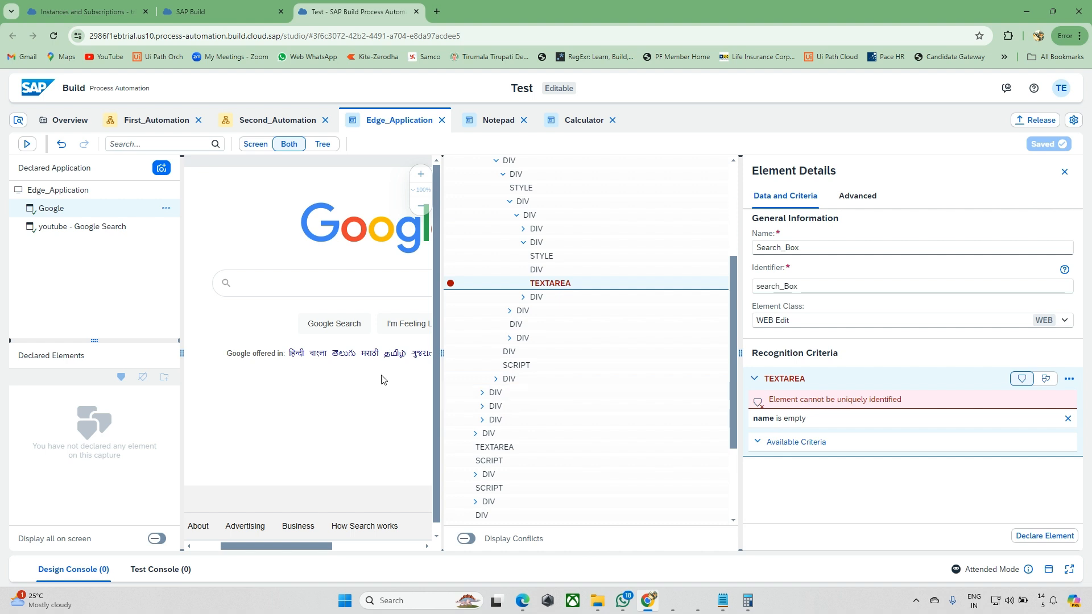
pyautogui.hscroll(3, 382, 380)
pyautogui.hscroll(-2, 267, 281)
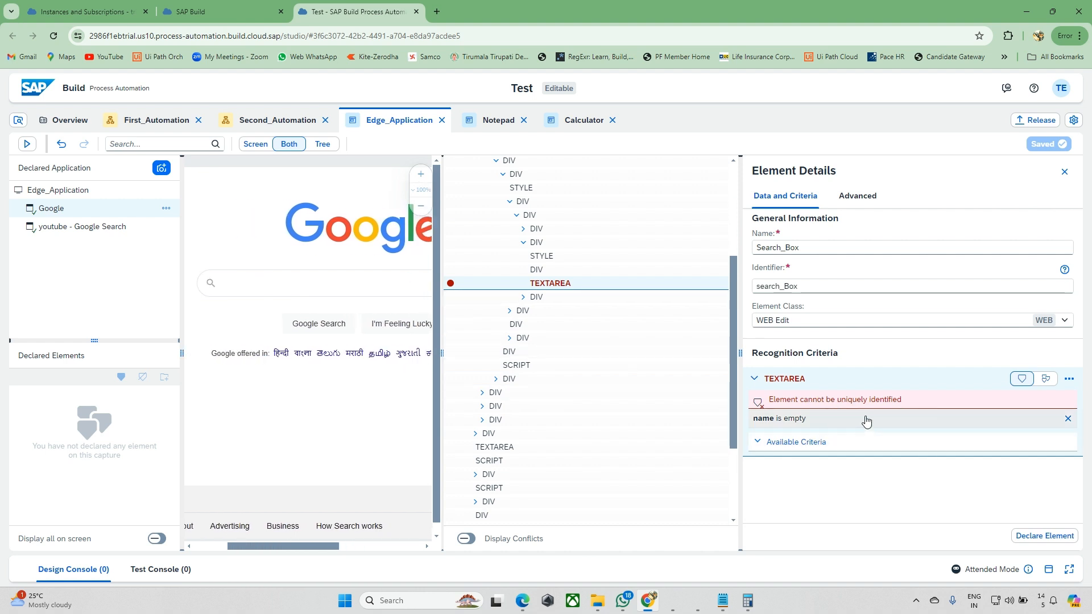
# Replace the is empty criterion with a fresh name criterion and set its operator to is not empty
pyautogui.click(1066, 419)
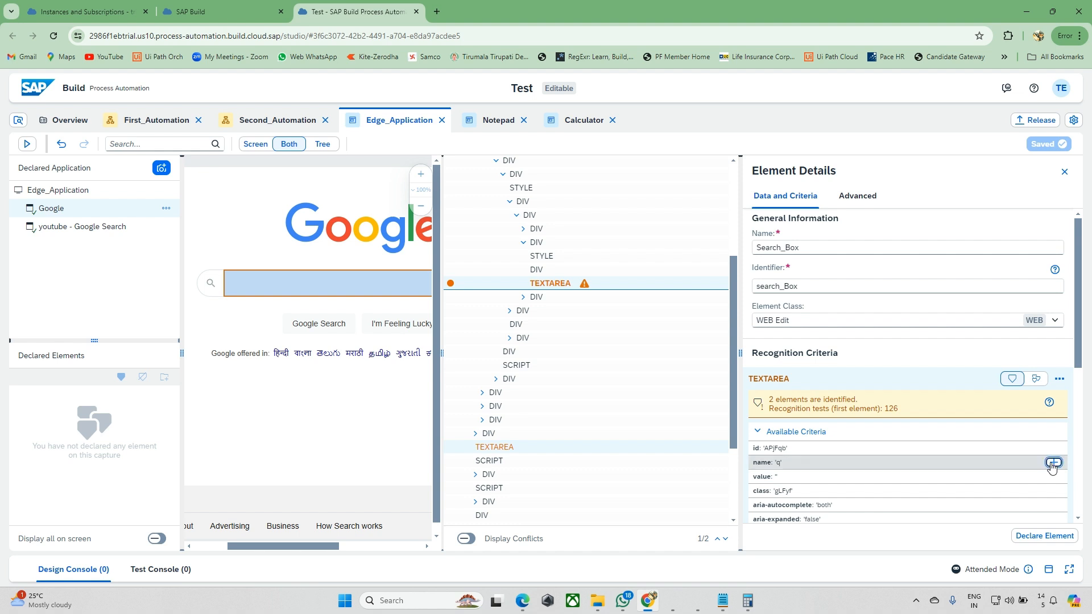
pyautogui.click(1054, 462)
pyautogui.click(828, 435)
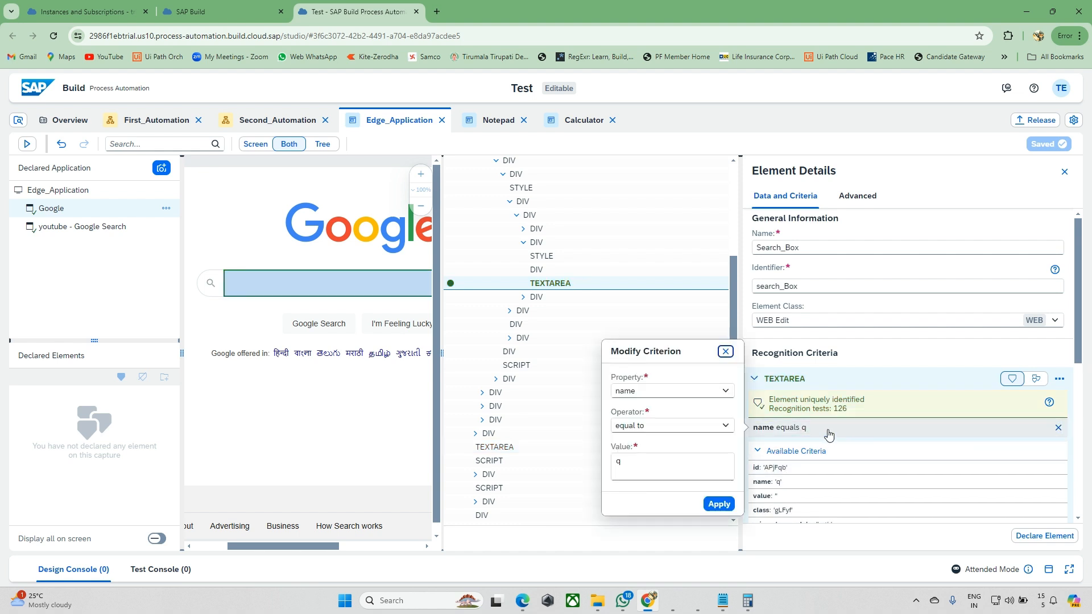
pyautogui.click(725, 426)
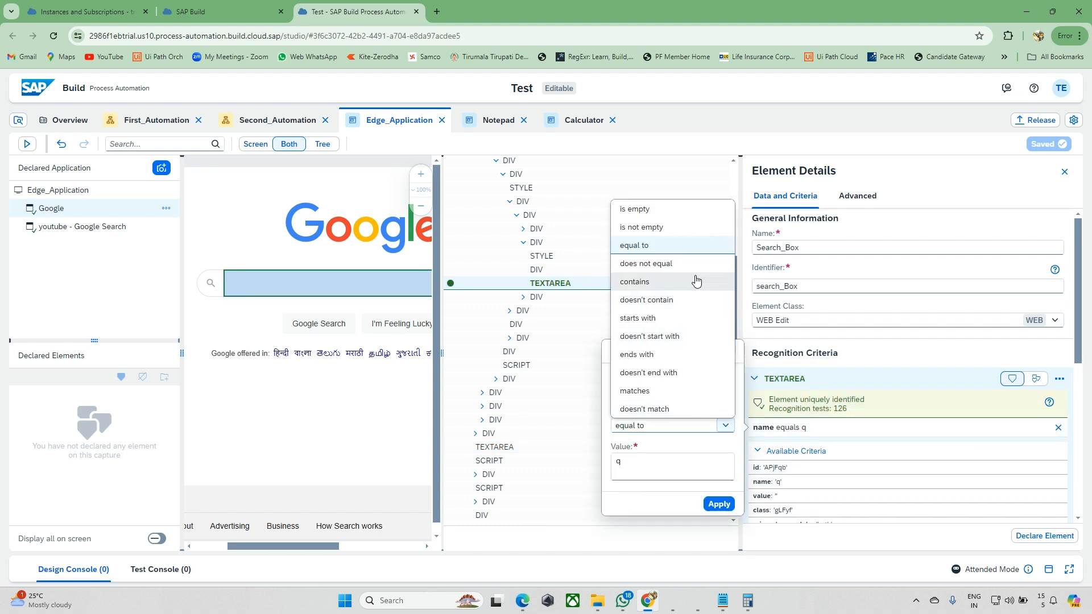
pyautogui.click(657, 229)
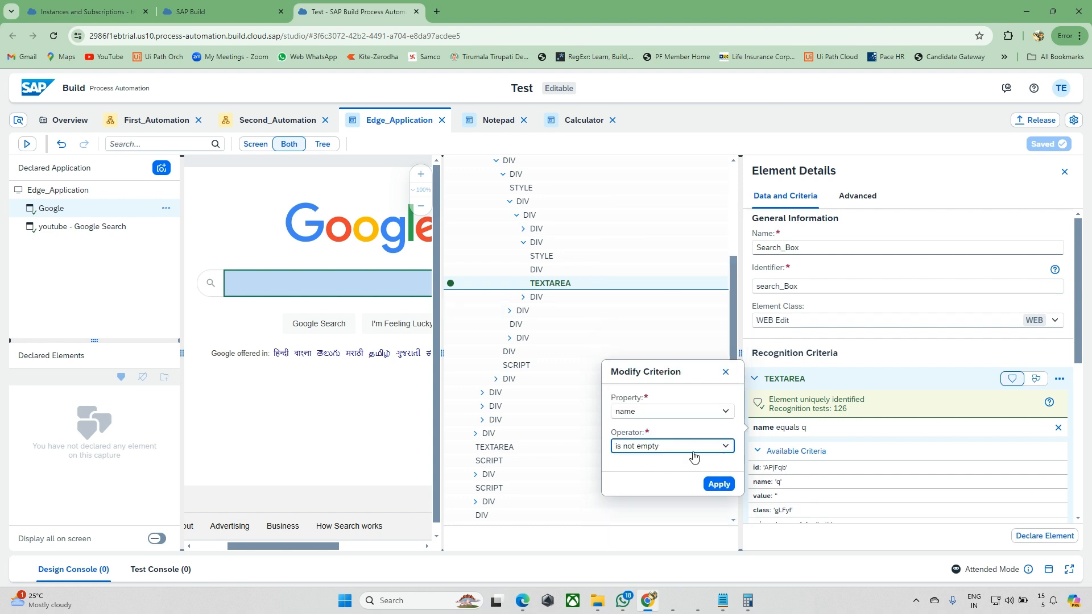
pyautogui.click(718, 484)
# Examine the matching TEXTAREA elements in the capture and element tree, with conflicts displayed
pyautogui.hscroll(3, 280, 367)
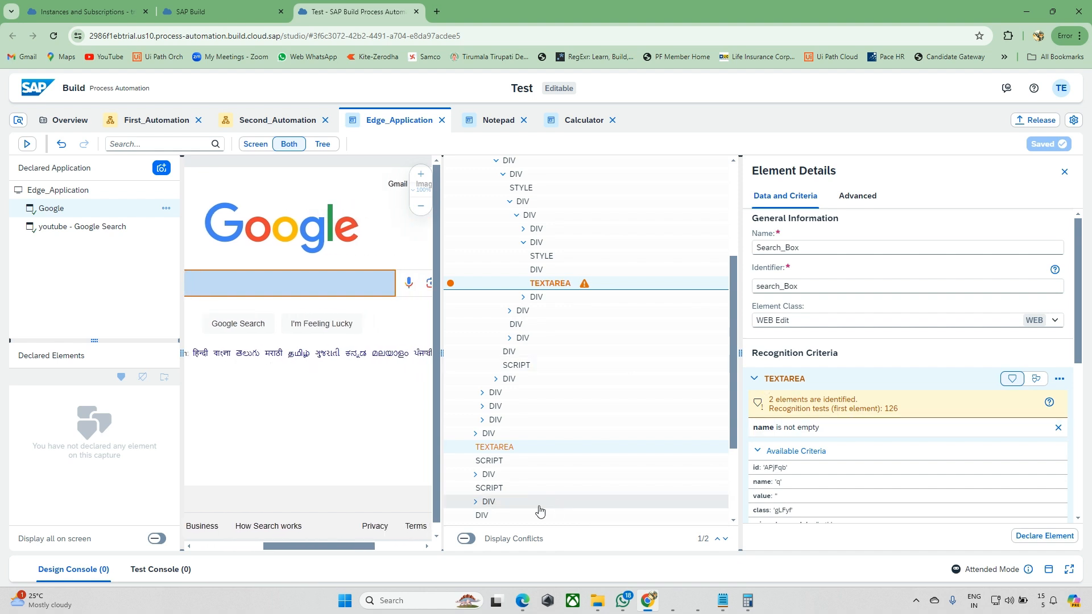
pyautogui.scroll(1, 558, 376)
pyautogui.scroll(4, 559, 375)
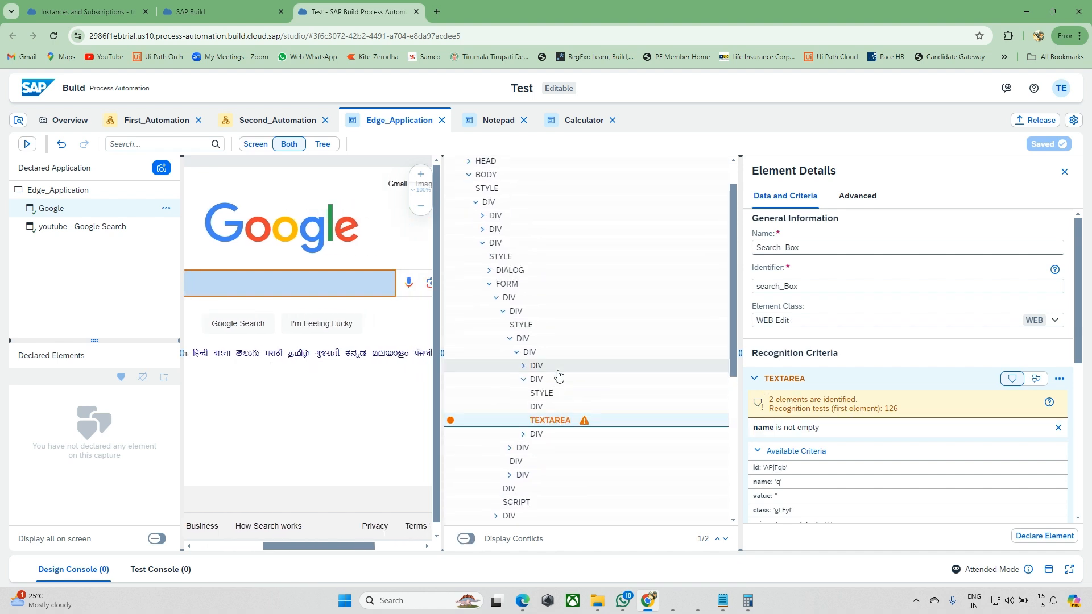
pyautogui.scroll(-10, 580, 429)
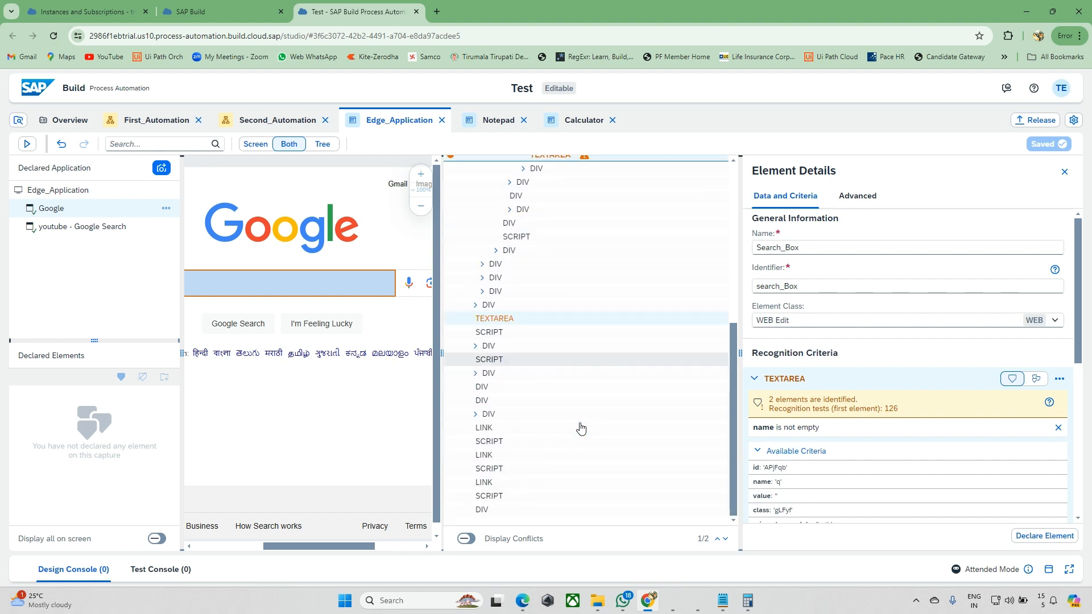
pyautogui.scroll(5, 580, 429)
pyautogui.scroll(-3, 580, 429)
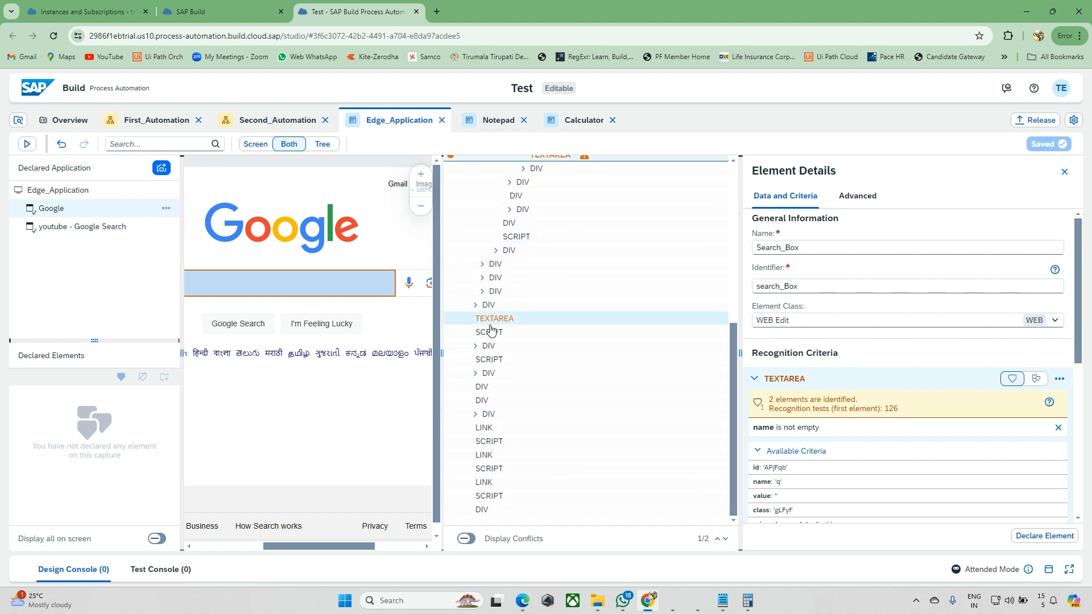
pyautogui.click(465, 540)
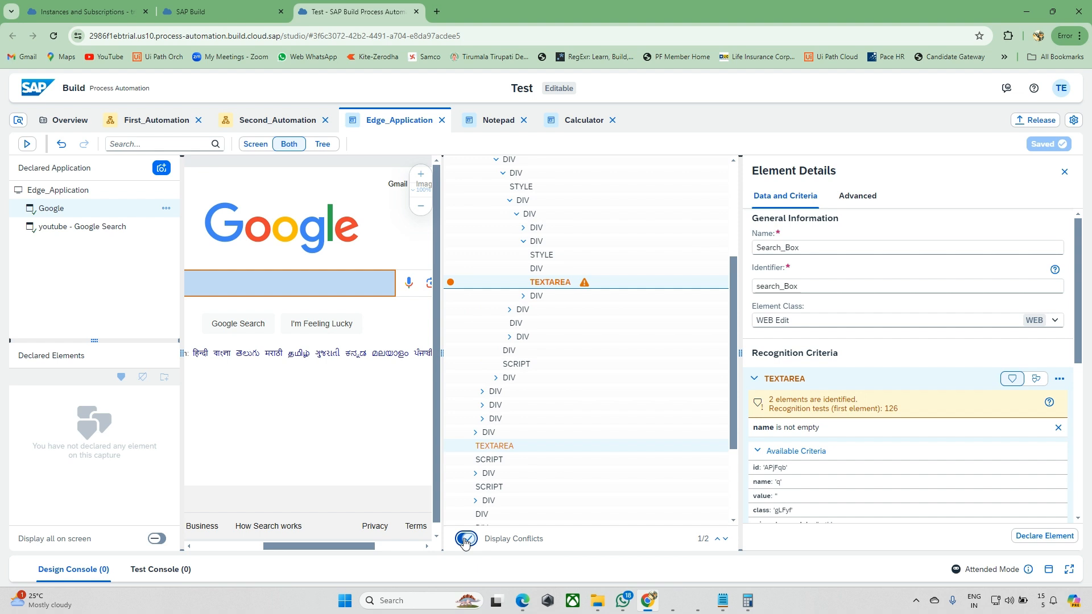
pyautogui.scroll(-1, 521, 455)
pyautogui.scroll(1, 522, 455)
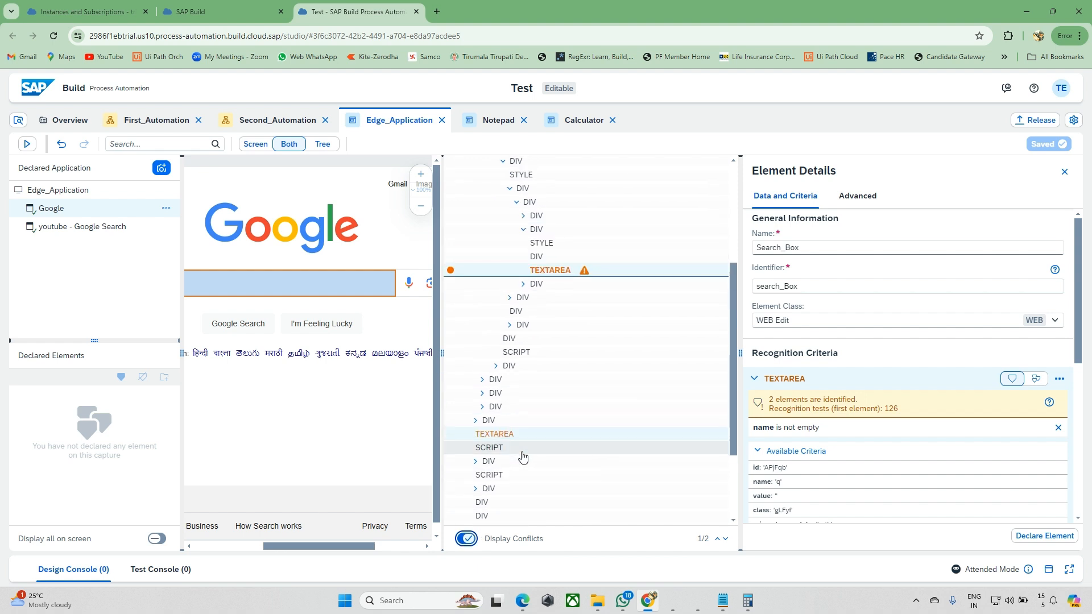
pyautogui.scroll(1, 575, 298)
pyautogui.hscroll(-1, 347, 313)
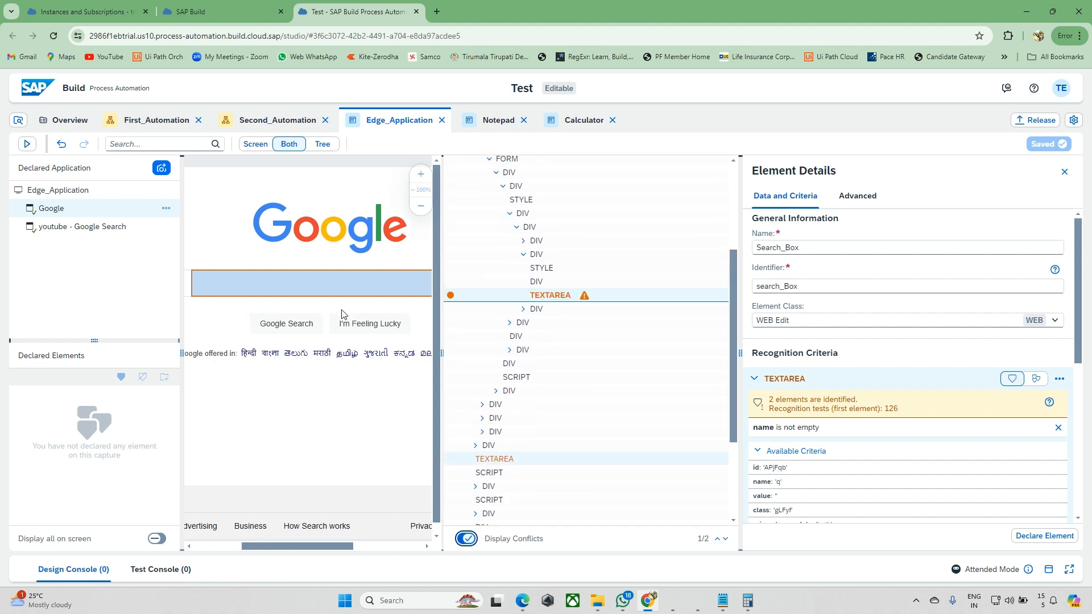
pyautogui.scroll(1, 516, 278)
# Try adding a parent DIV of the TEXTAREA to the recognition criteria, review its attributes, and remove it again
pyautogui.click(538, 301)
pyautogui.rightClick(539, 301)
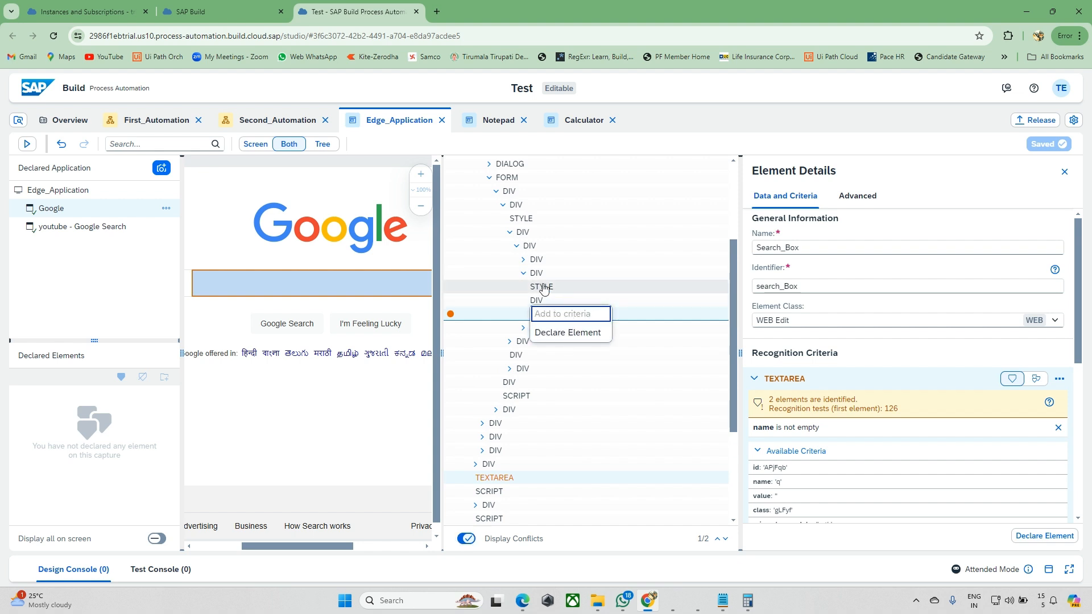
pyautogui.click(535, 275)
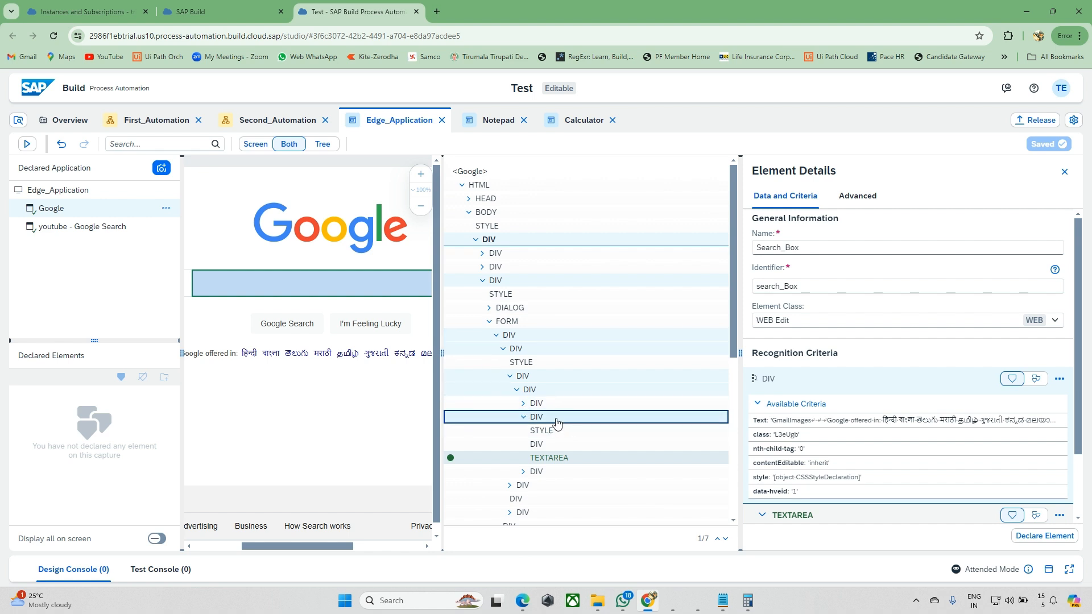
pyautogui.scroll(-3, 602, 404)
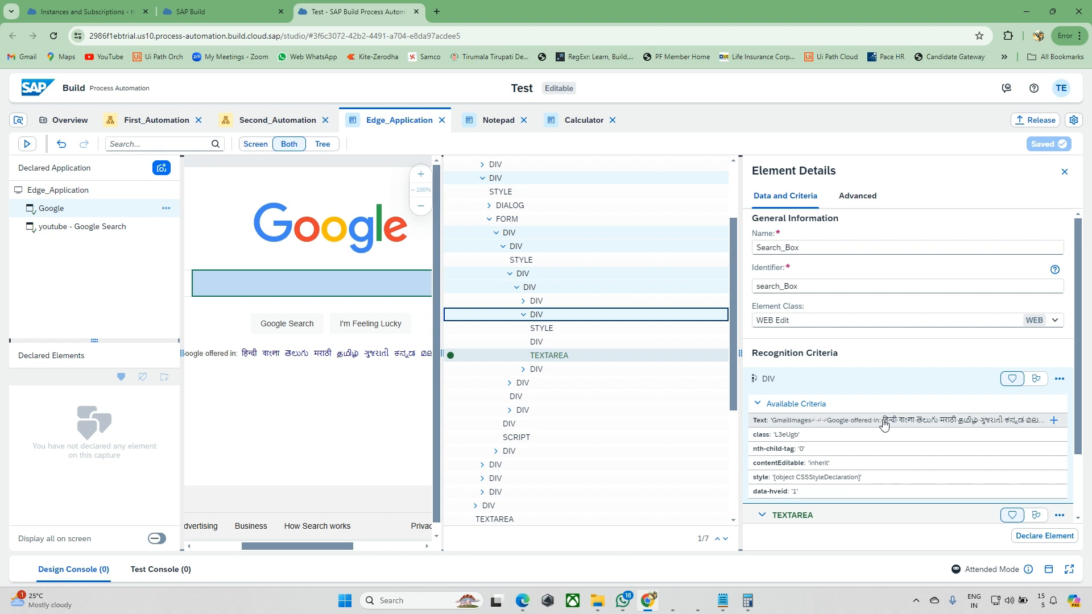
pyautogui.scroll(-1, 834, 418)
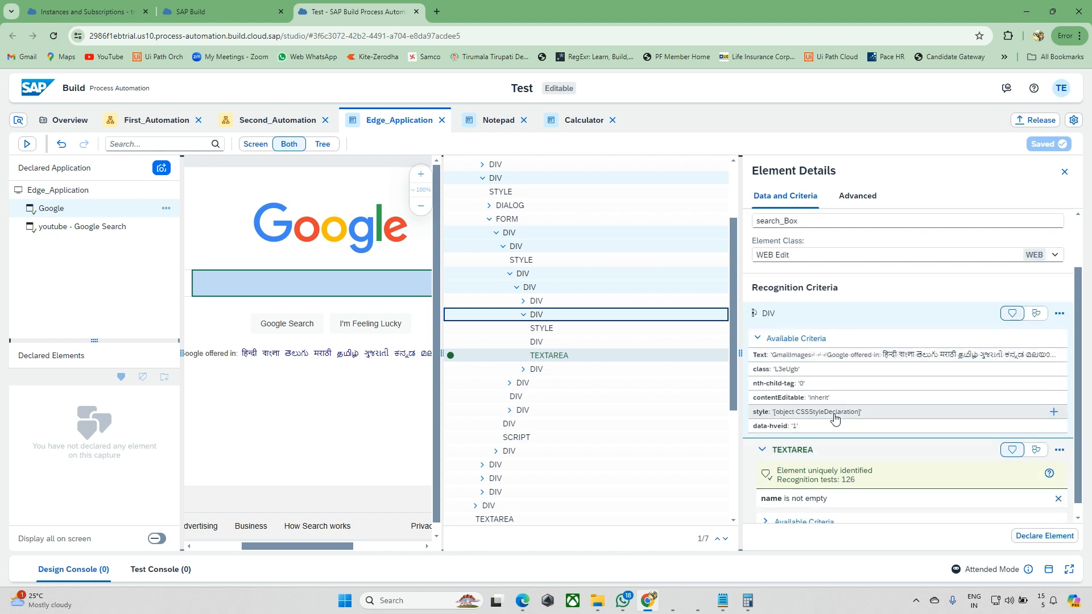
pyautogui.click(1059, 315)
pyautogui.click(1015, 390)
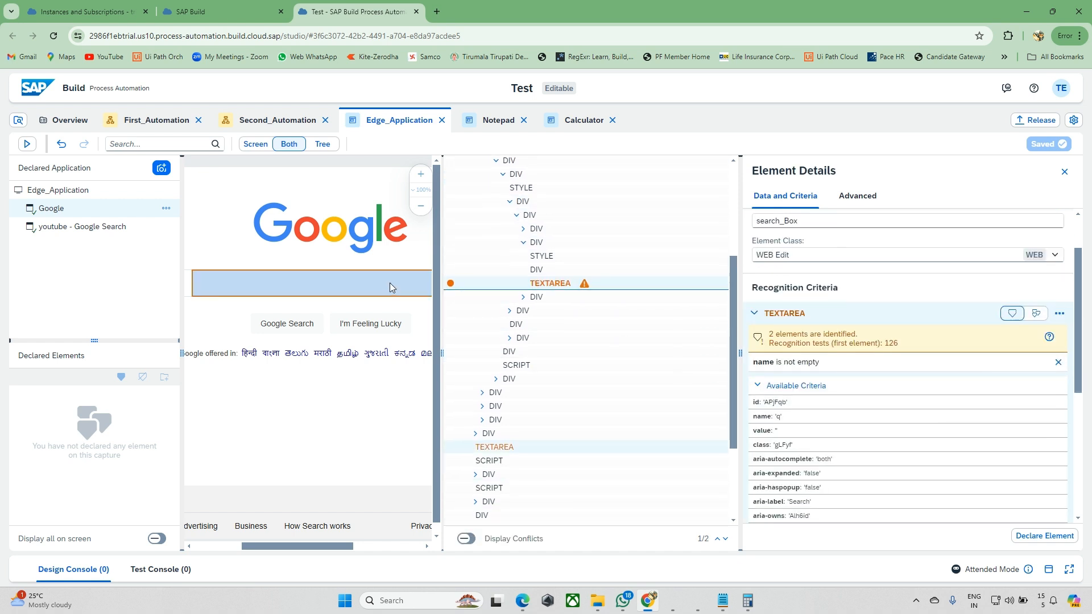
# Reselect the search box in the Google capture to reset its criteria, and show all its available criteria
pyautogui.click(369, 402)
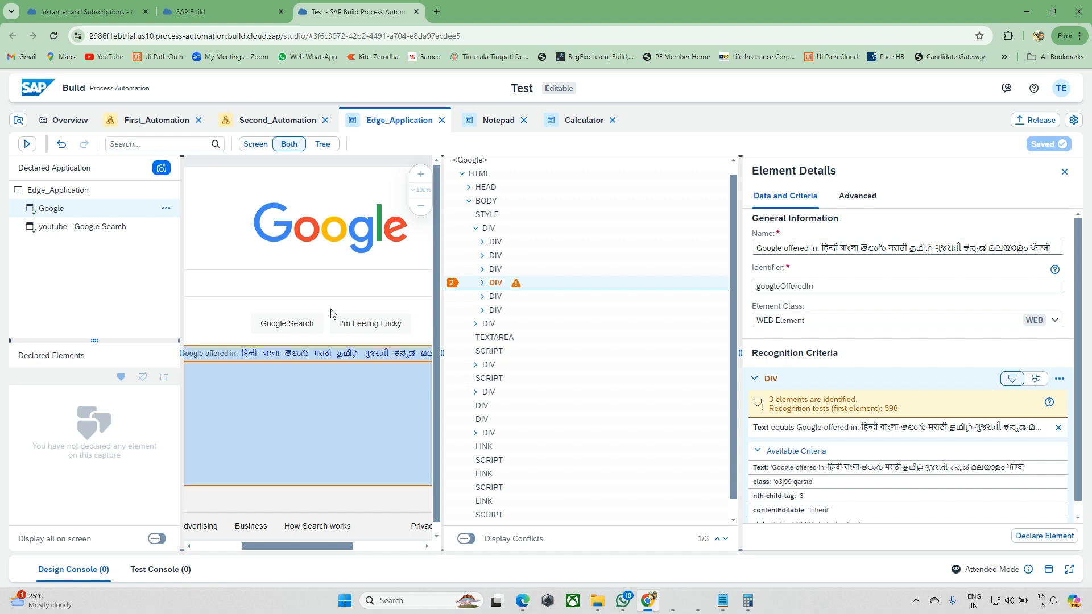
pyautogui.click(312, 292)
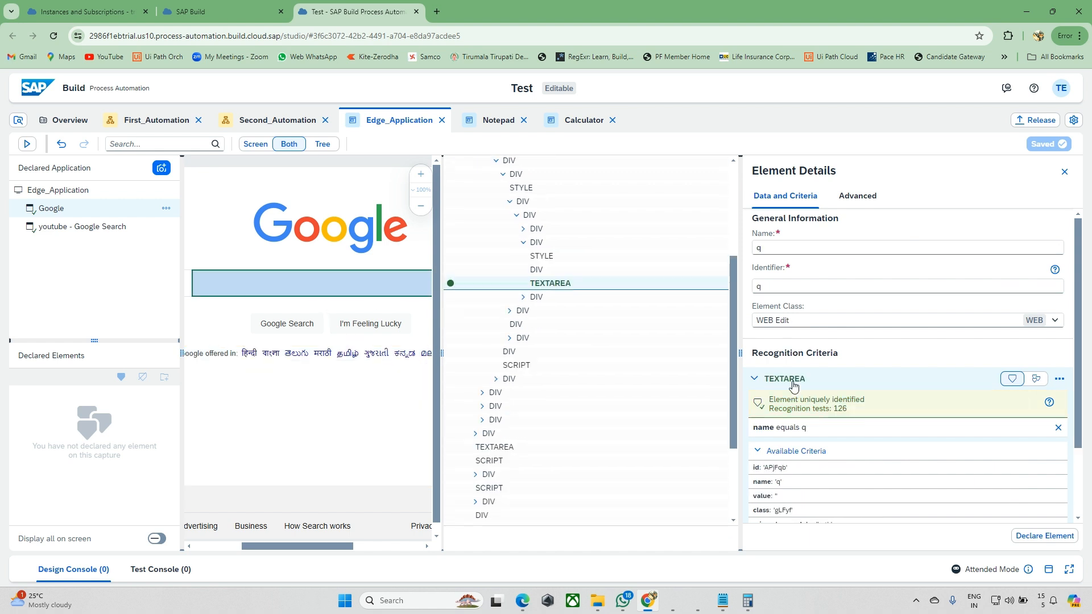
pyautogui.scroll(-1, 796, 398)
pyautogui.scroll(-1, 807, 474)
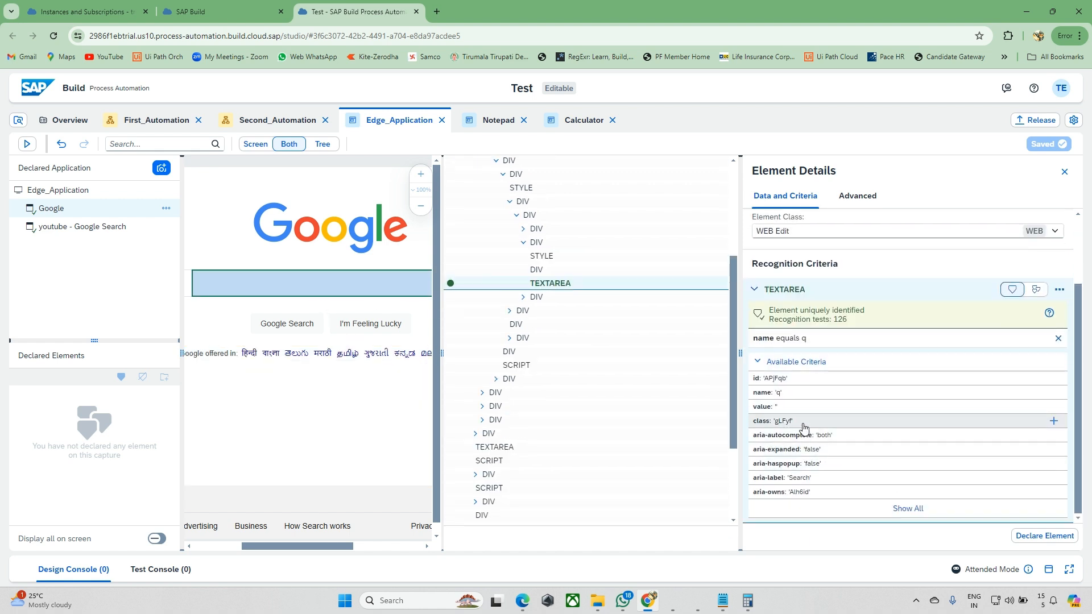
pyautogui.click(911, 512)
pyautogui.scroll(-1, 878, 477)
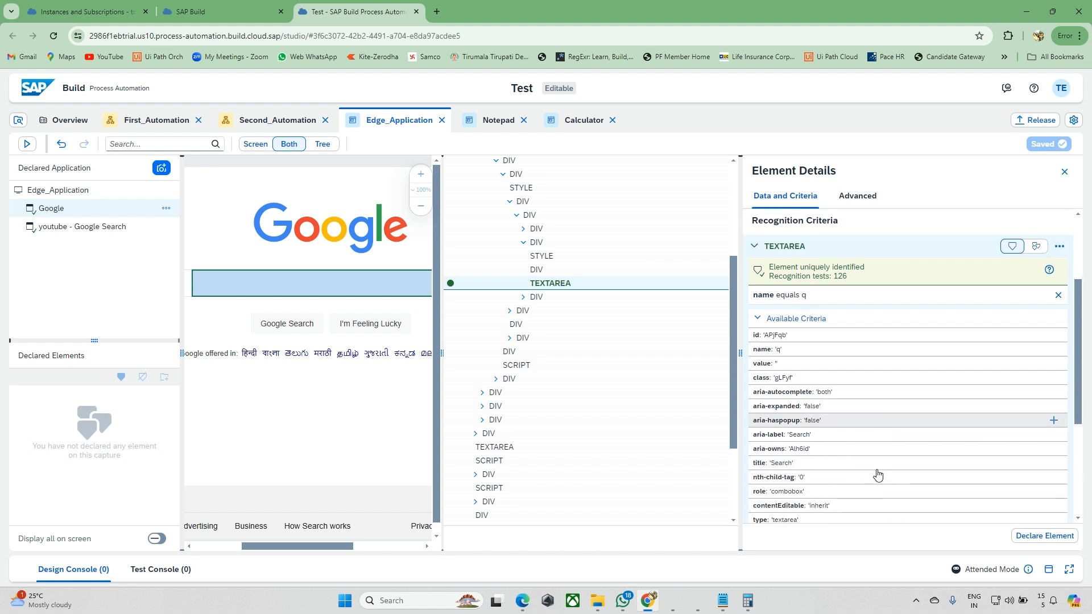
# Add title equals Search to the recognition criteria and remove the name equals q criterion
pyautogui.click(1054, 449)
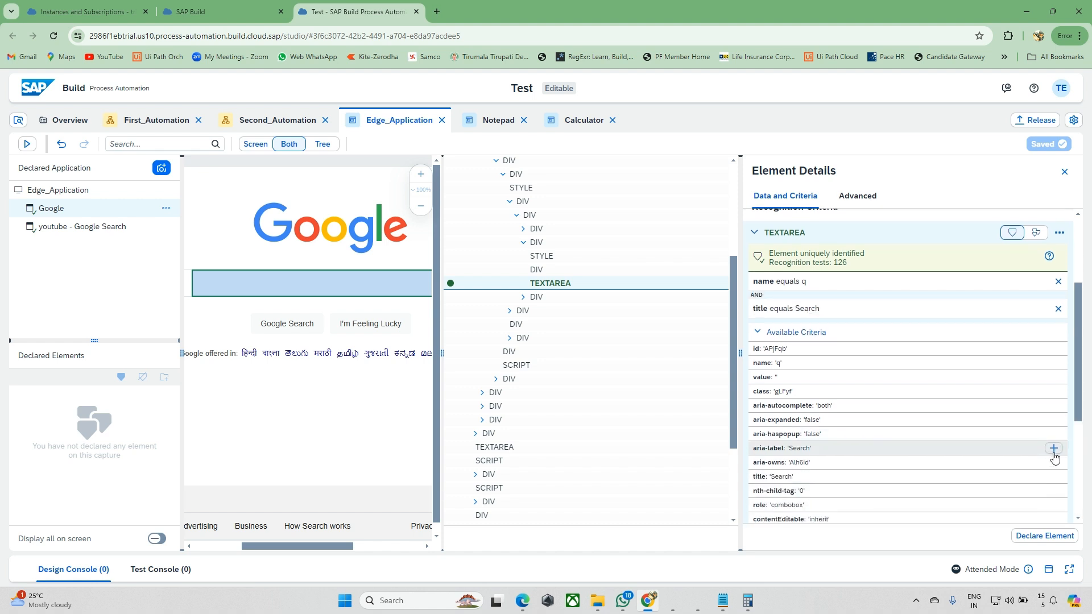
pyautogui.scroll(1, 985, 421)
pyautogui.click(1058, 354)
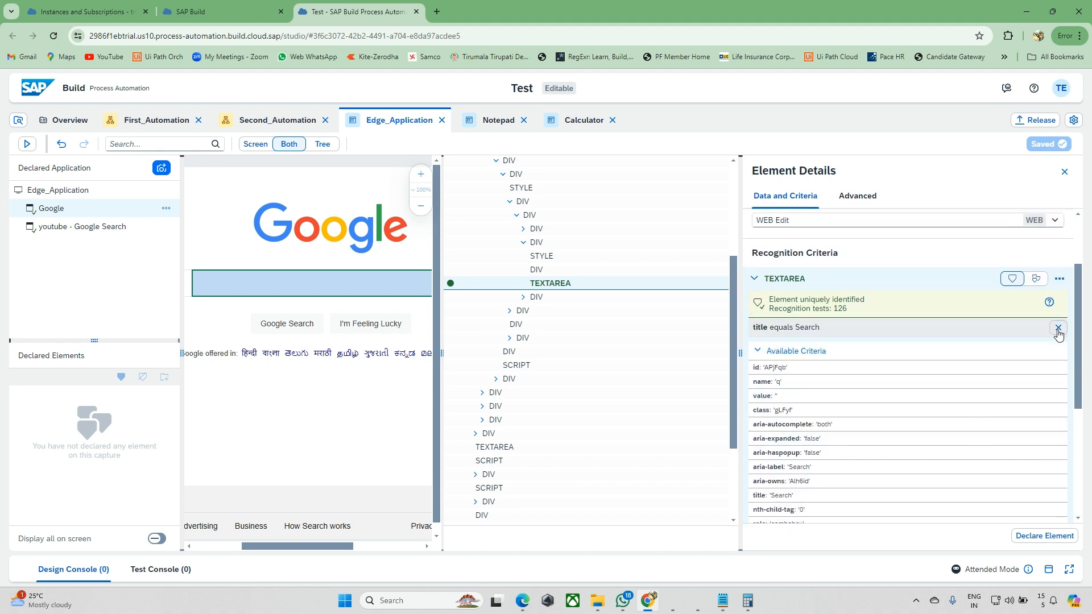
# Change the search box's title criterion operator to contains, keeping the value Search
pyautogui.scroll(2, 825, 341)
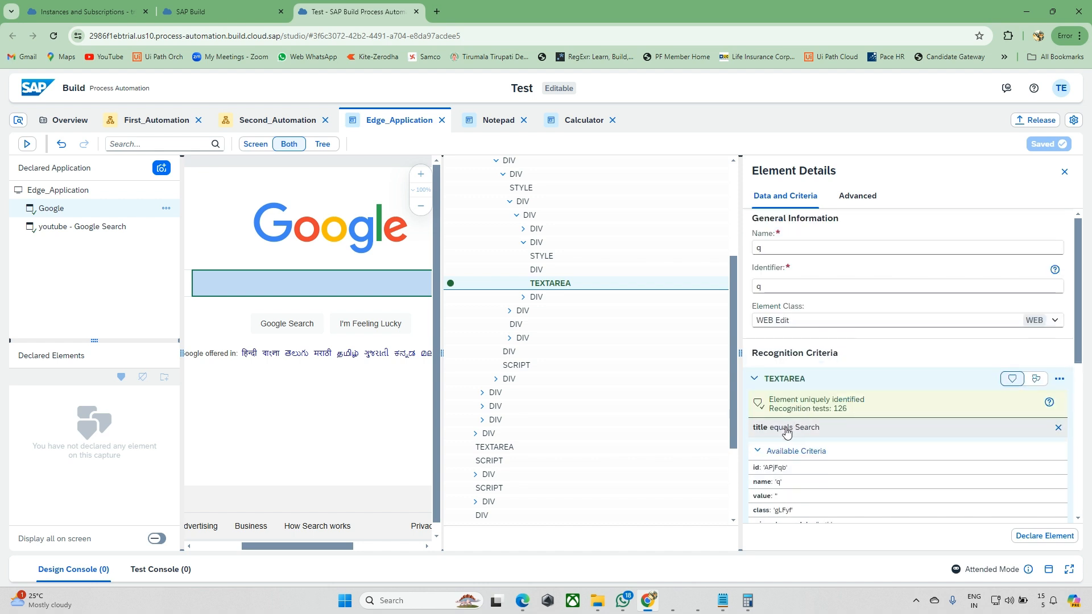
pyautogui.click(812, 431)
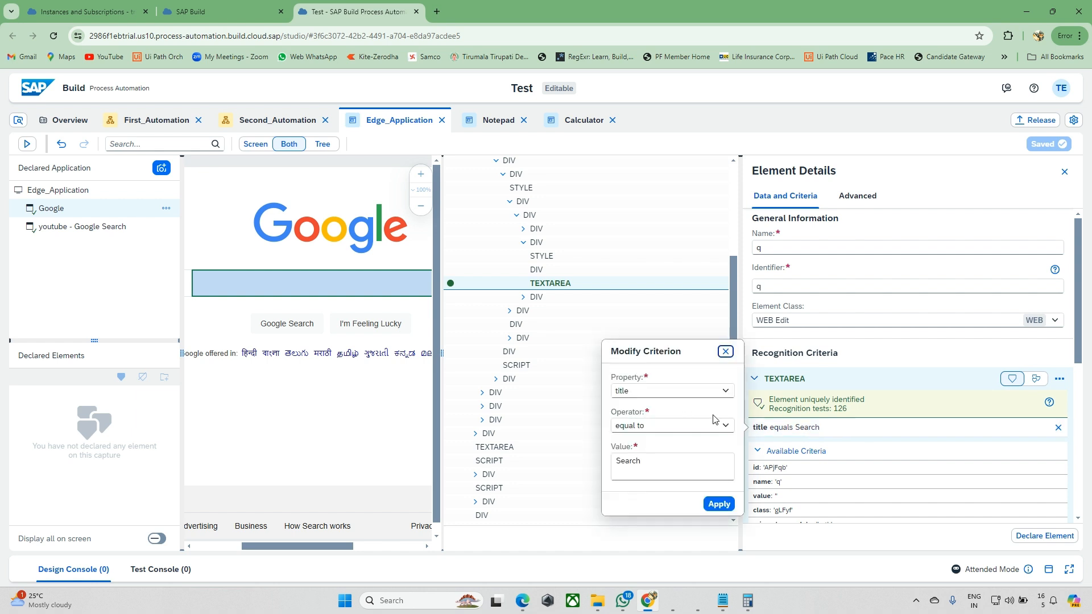
pyautogui.click(690, 456)
pyautogui.click(725, 425)
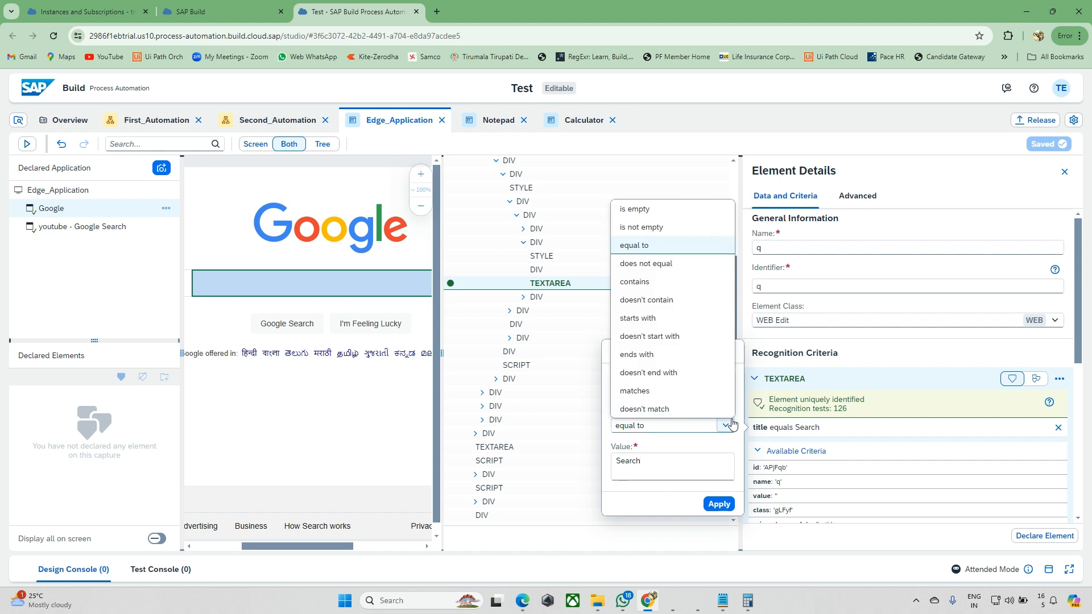
pyautogui.click(644, 281)
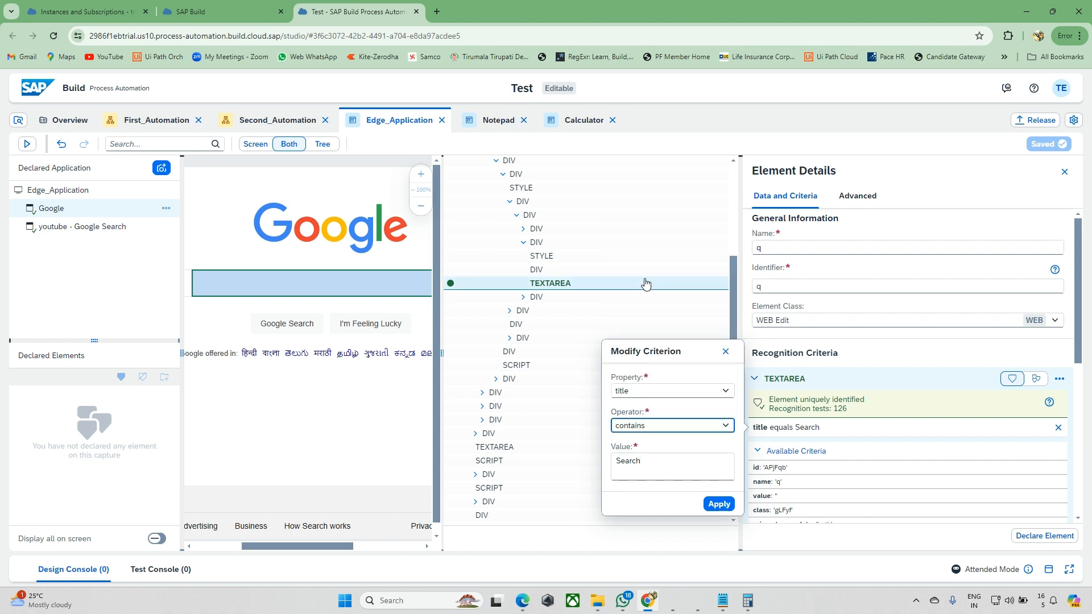
pyautogui.click(711, 504)
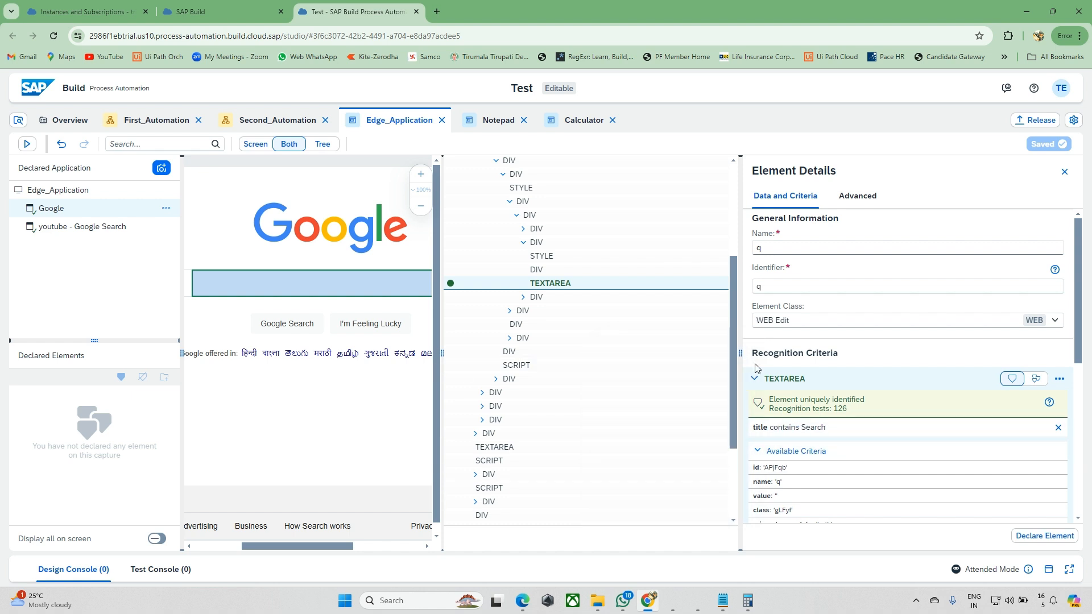
# Name the search box element SearchBox, declare it, and close its details
pyautogui.click(819, 248)
pyautogui.press('BackSpace')
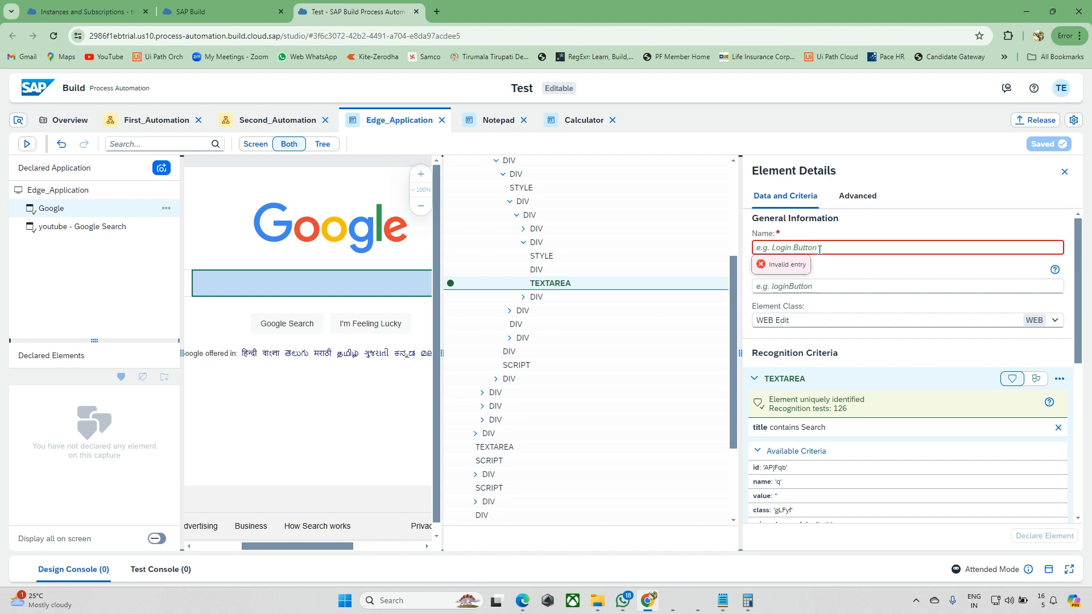
pyautogui.write('SearchBO')
pyautogui.press('BackSpace')
pyautogui.press('BackSpace')
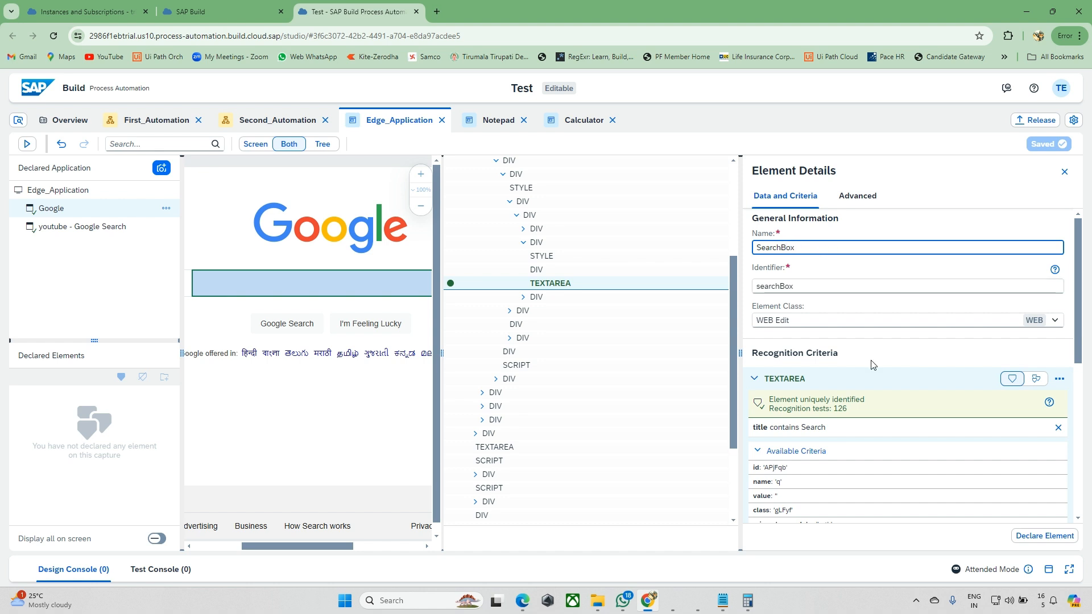
pyautogui.scroll(-5, 873, 365)
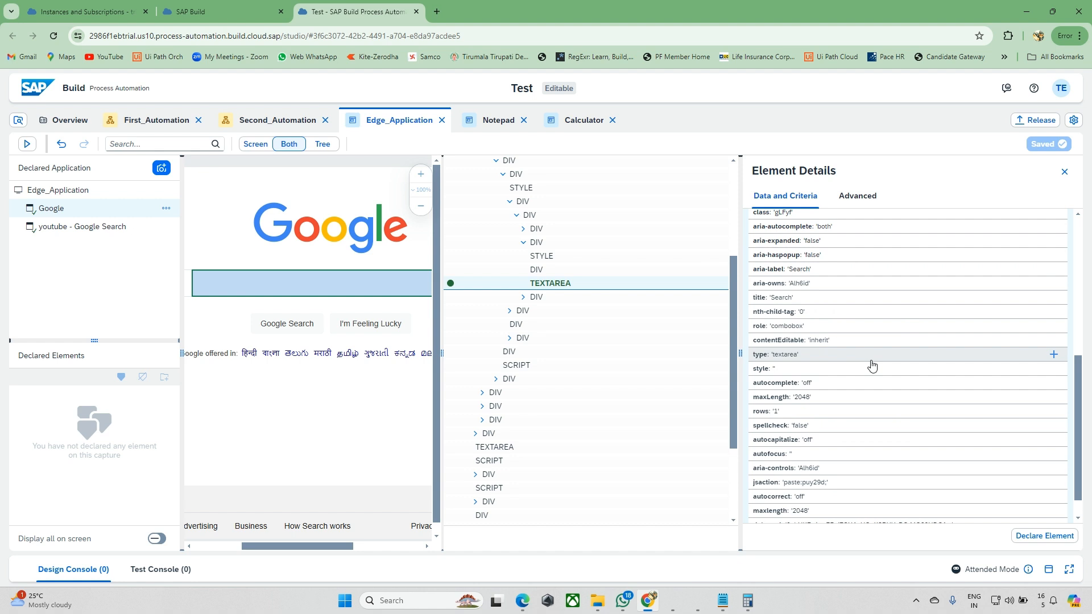
pyautogui.scroll(5, 873, 365)
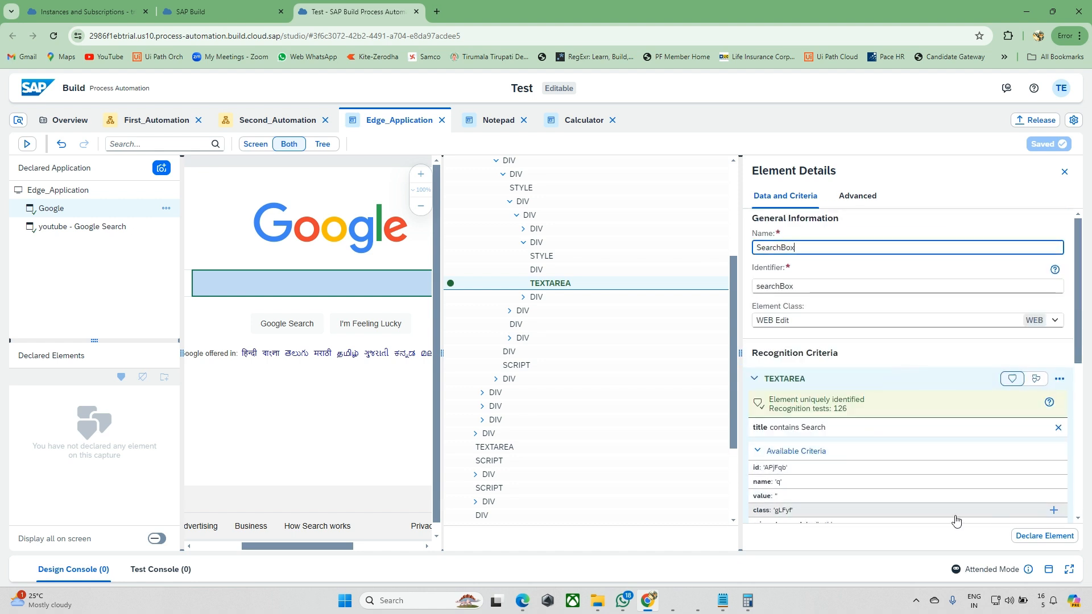
pyautogui.click(1027, 537)
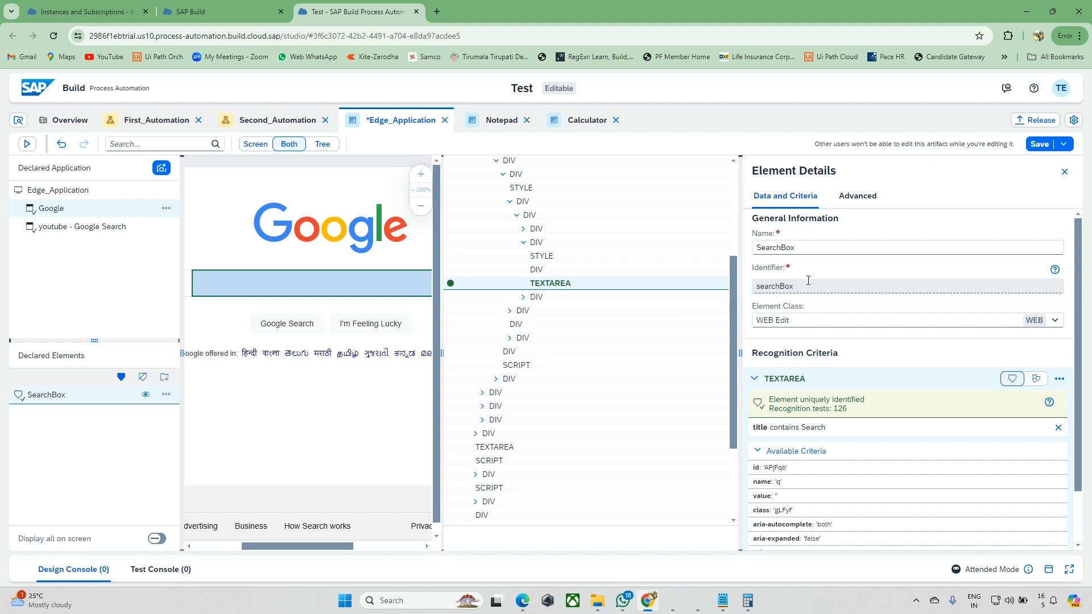
pyautogui.click(1065, 174)
# Select the Google Search button in the screen-only view and try replacing its name criterion with value equals Google Search
pyautogui.click(253, 146)
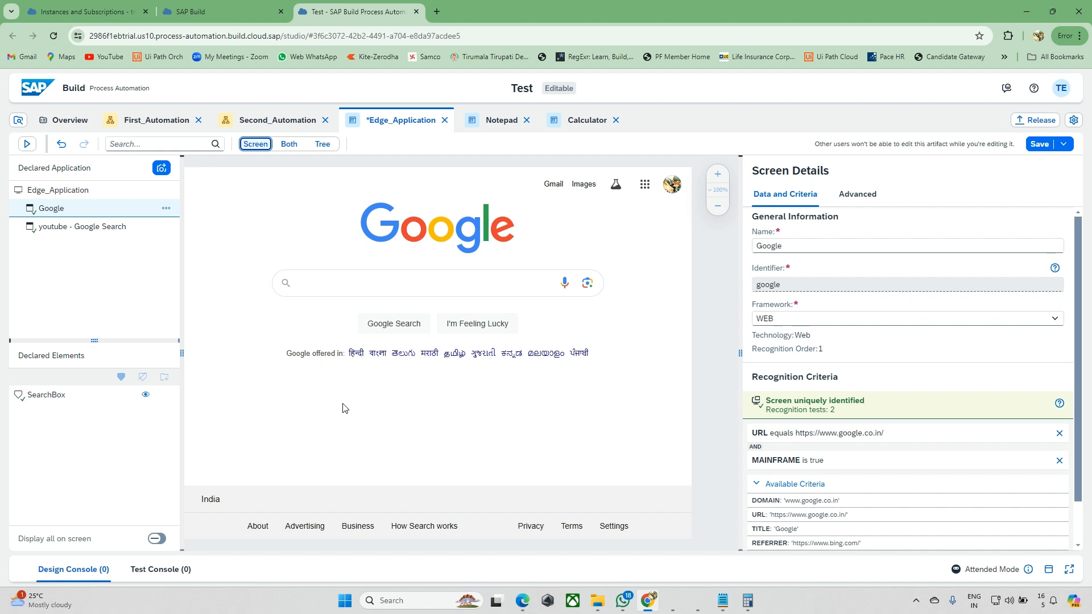
pyautogui.click(115, 253)
pyautogui.click(396, 330)
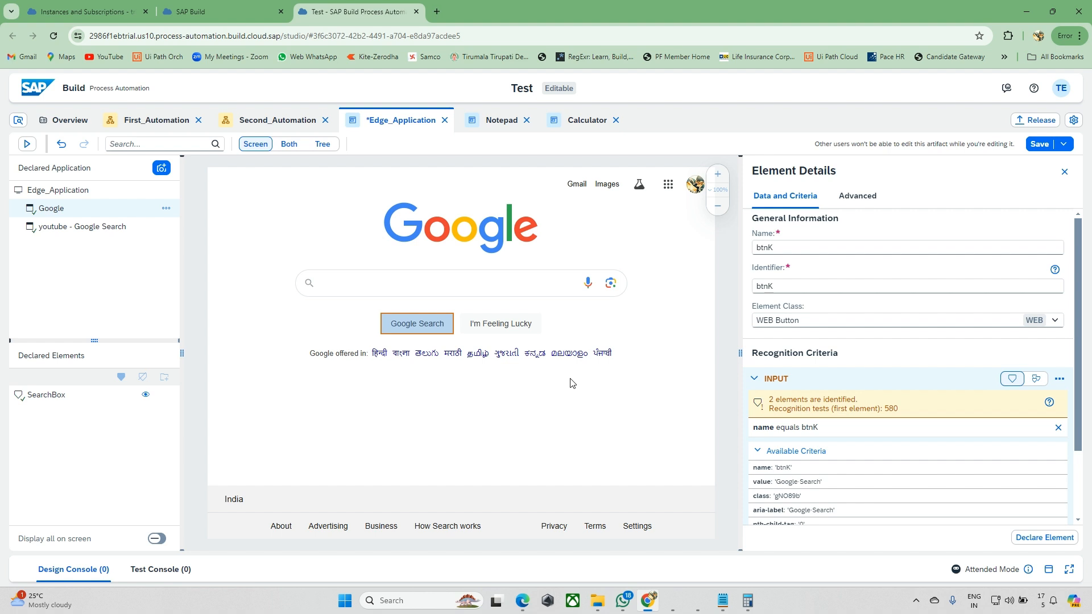
pyautogui.scroll(-3, 847, 415)
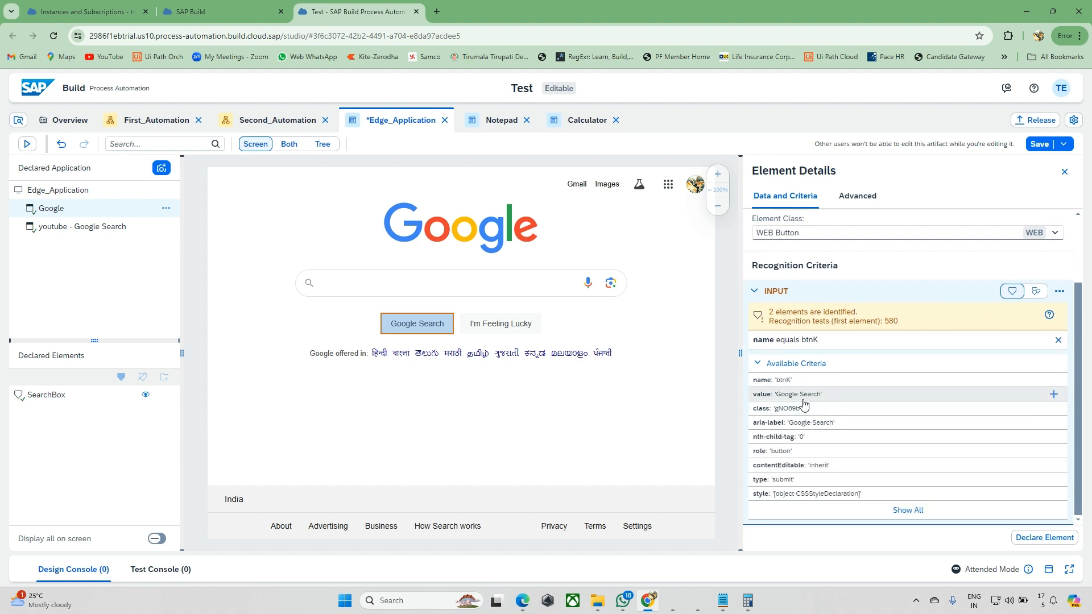
pyautogui.click(1053, 394)
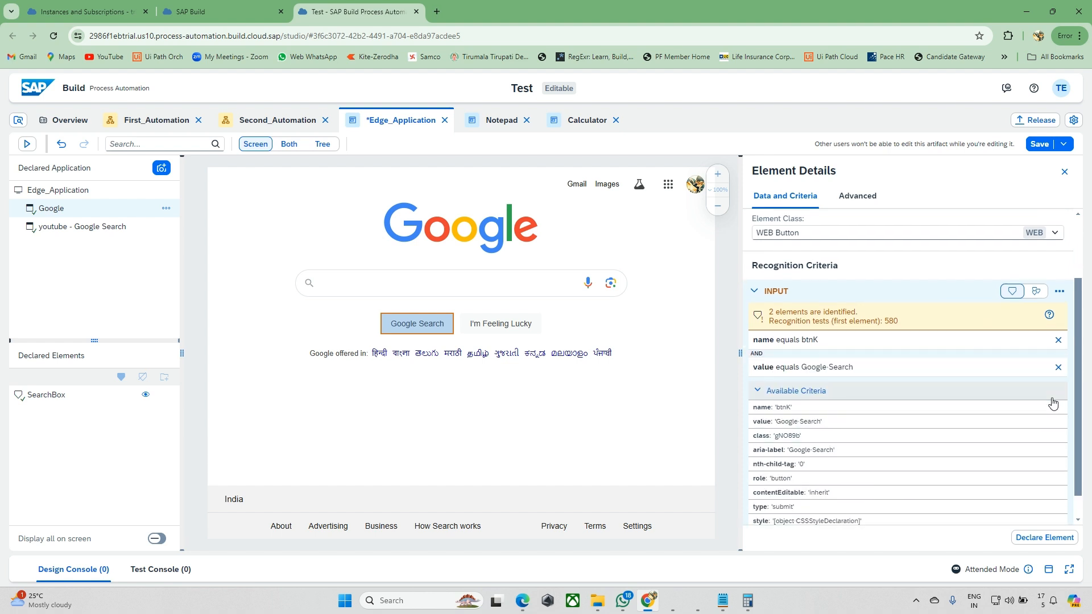
pyautogui.click(1058, 340)
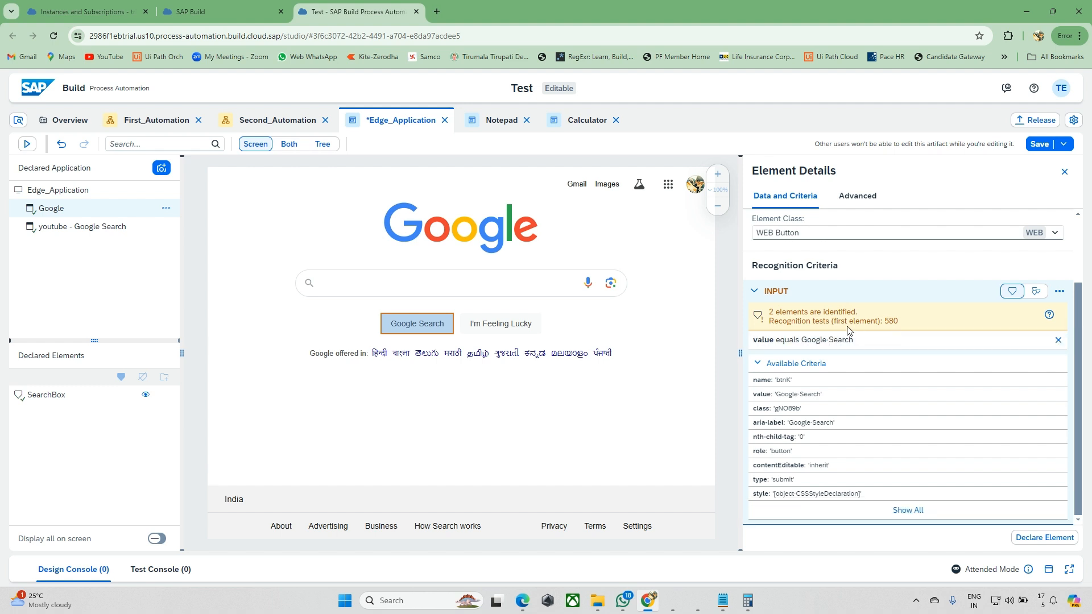
# Examine the CENTER element and its two INPUT children in the element tree alongside the Google capture
pyautogui.click(289, 144)
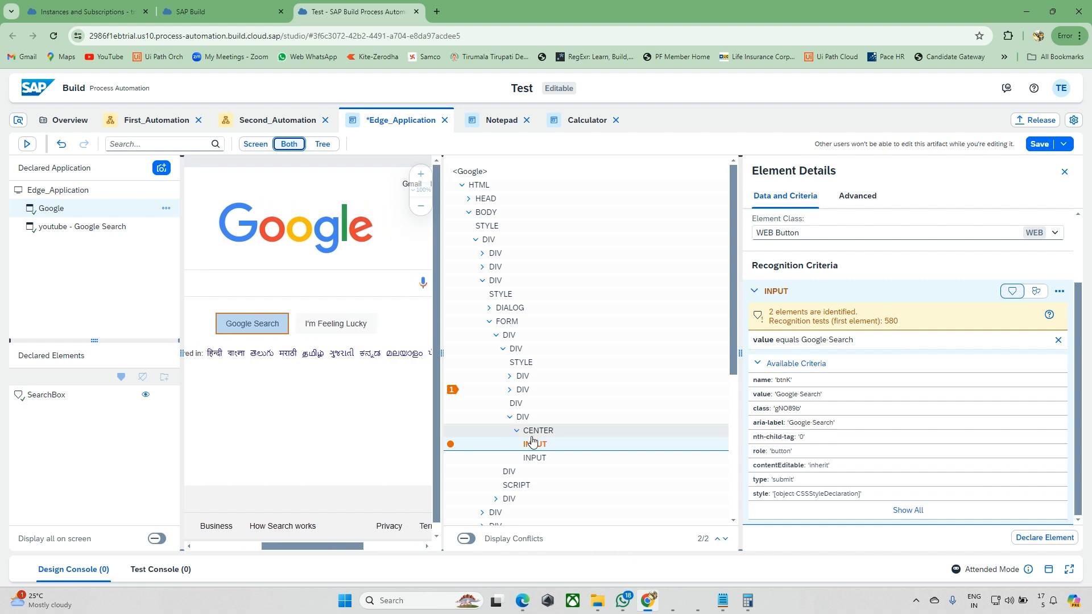
pyautogui.click(271, 323)
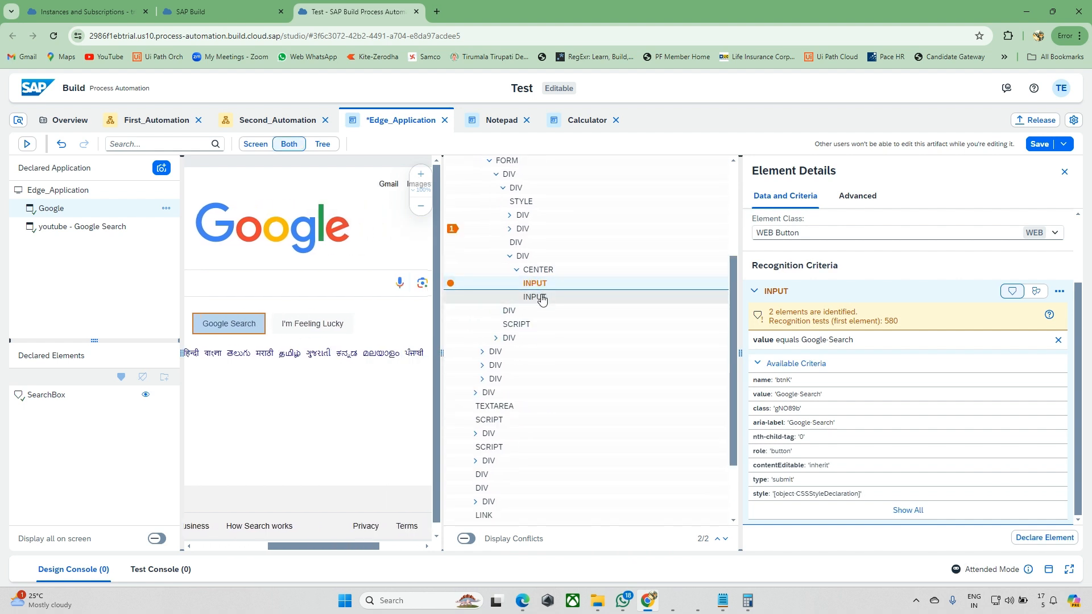
pyautogui.click(536, 297)
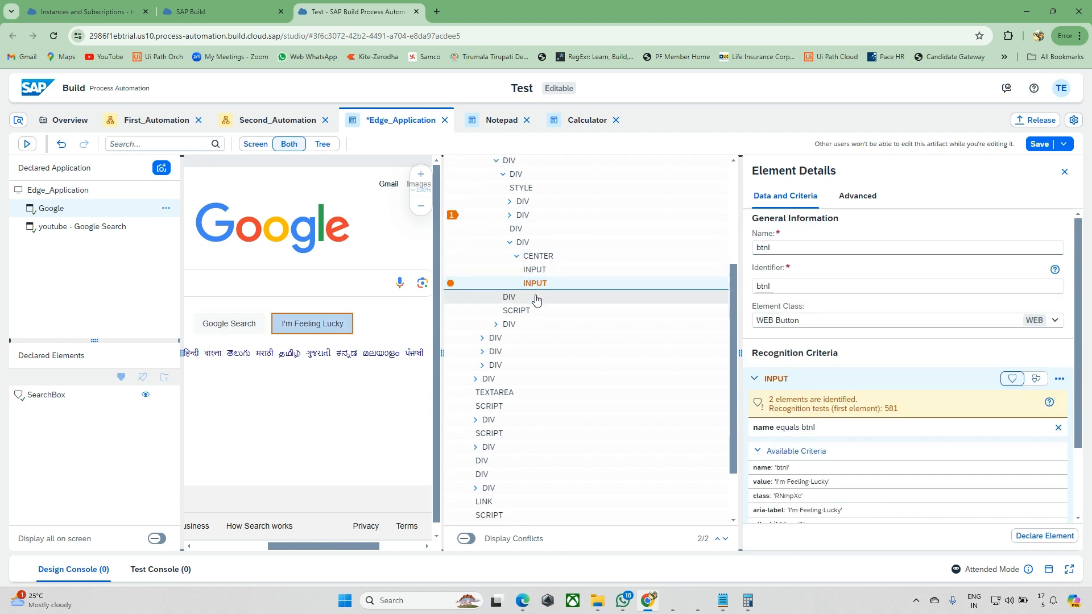
pyautogui.click(530, 259)
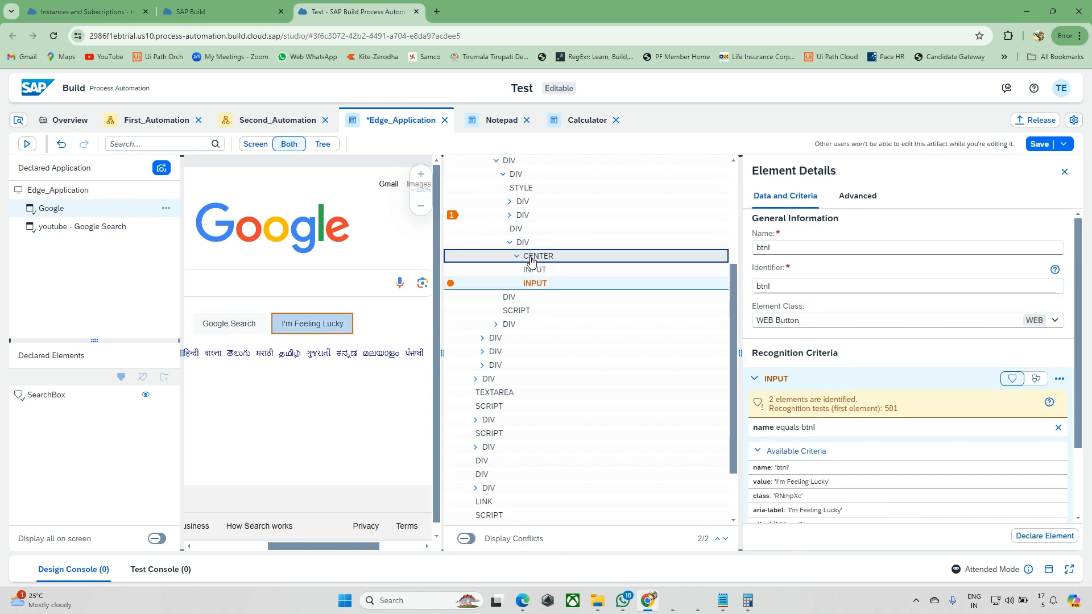
pyautogui.hscroll(-2, 288, 310)
pyautogui.hscroll(2, 268, 322)
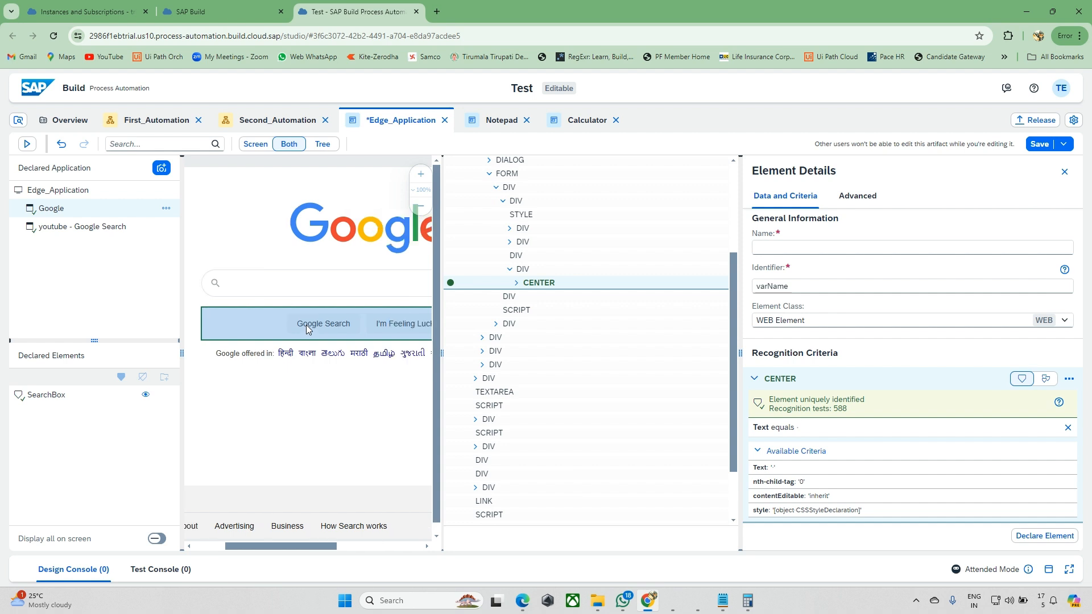
pyautogui.click(515, 284)
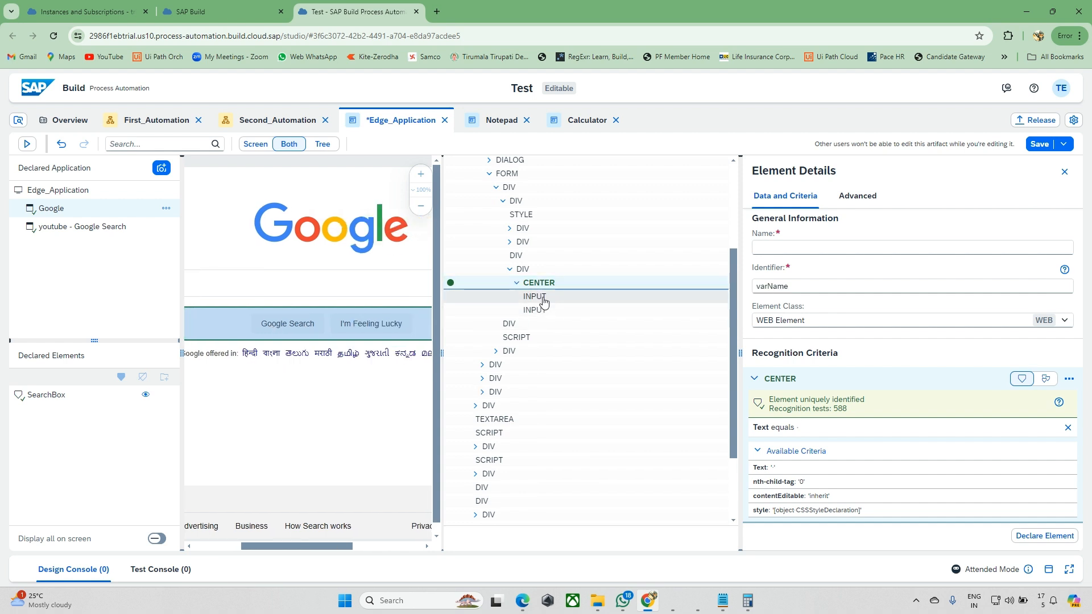
pyautogui.click(536, 297)
pyautogui.click(547, 300)
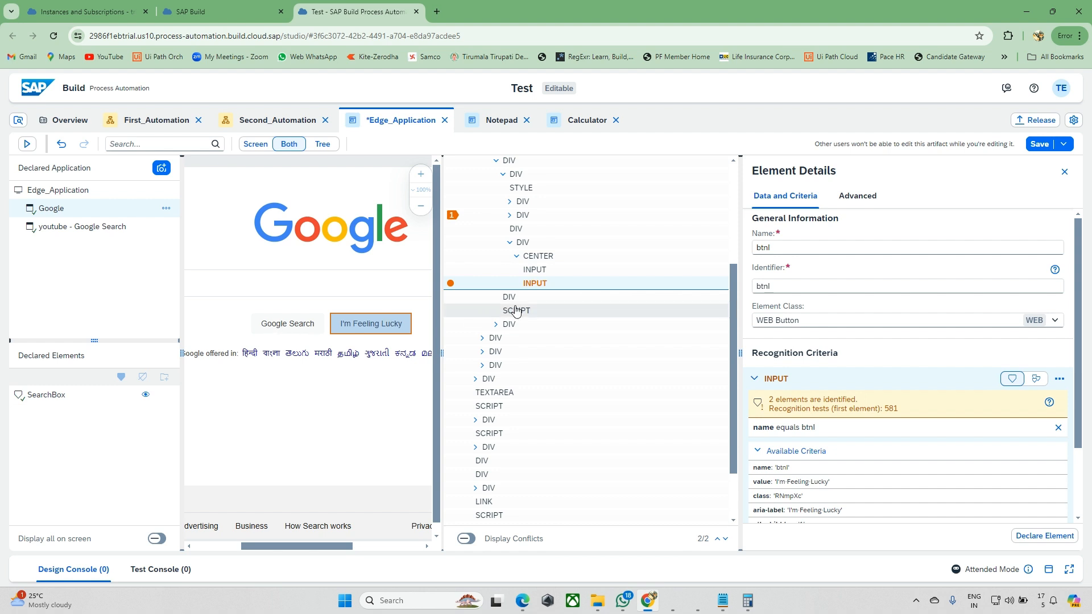
# Compare the Google Search and I'm Feeling Lucky INPUT elements, and try value equals Google Search instead of the name criterion
pyautogui.click(557, 275)
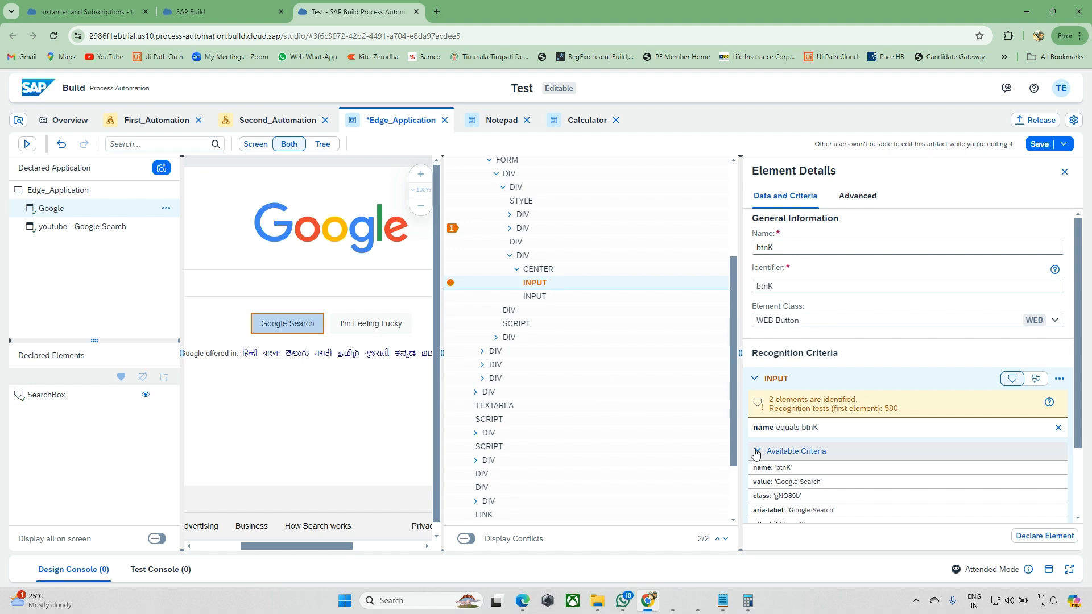
pyautogui.scroll(-2, 902, 462)
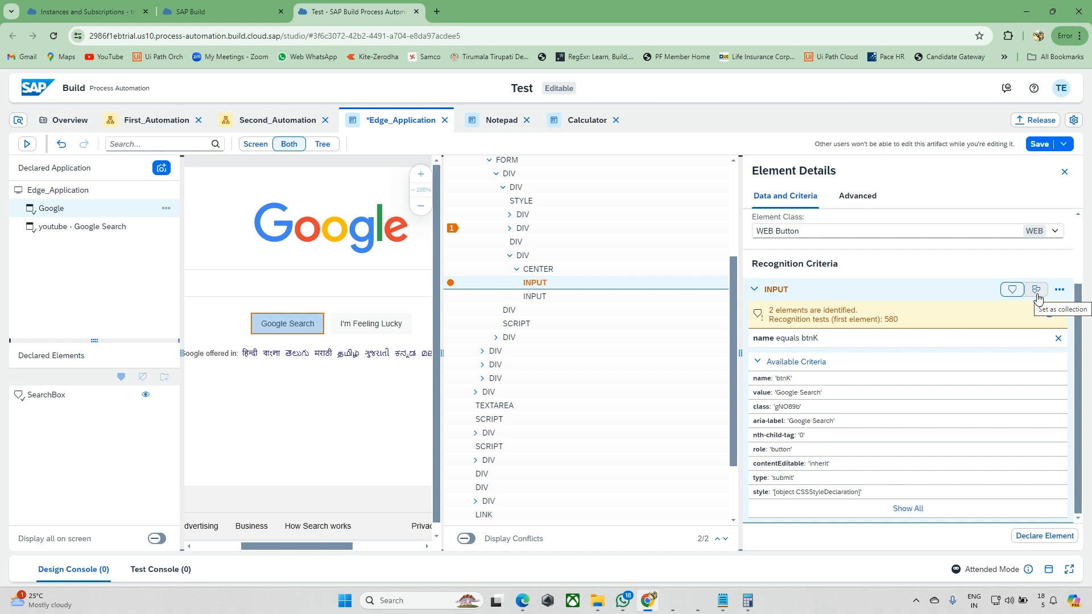
pyautogui.scroll(2, 1038, 297)
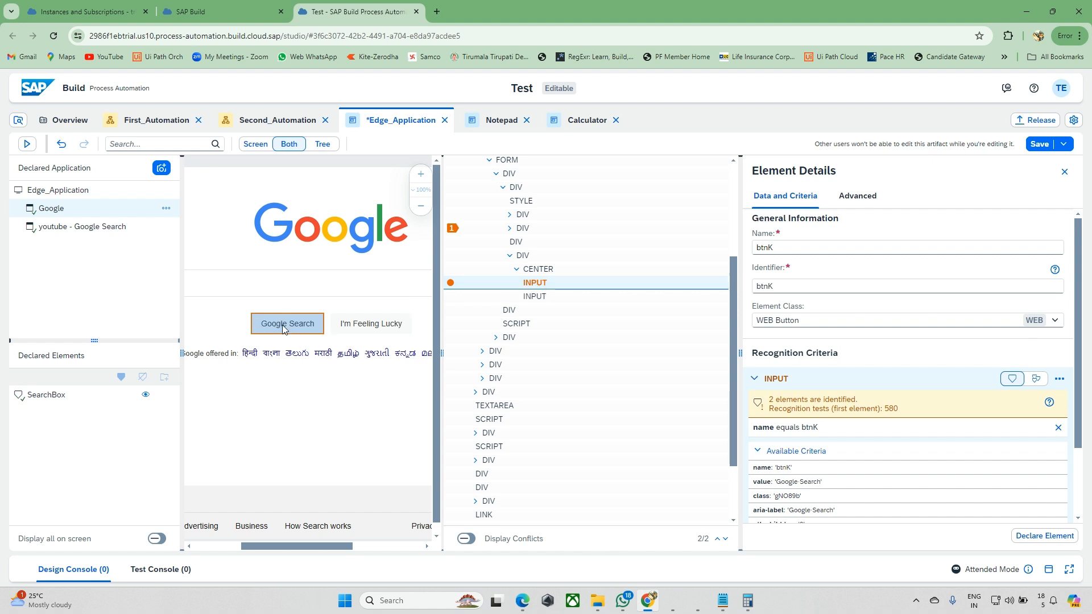
pyautogui.scroll(1, 521, 341)
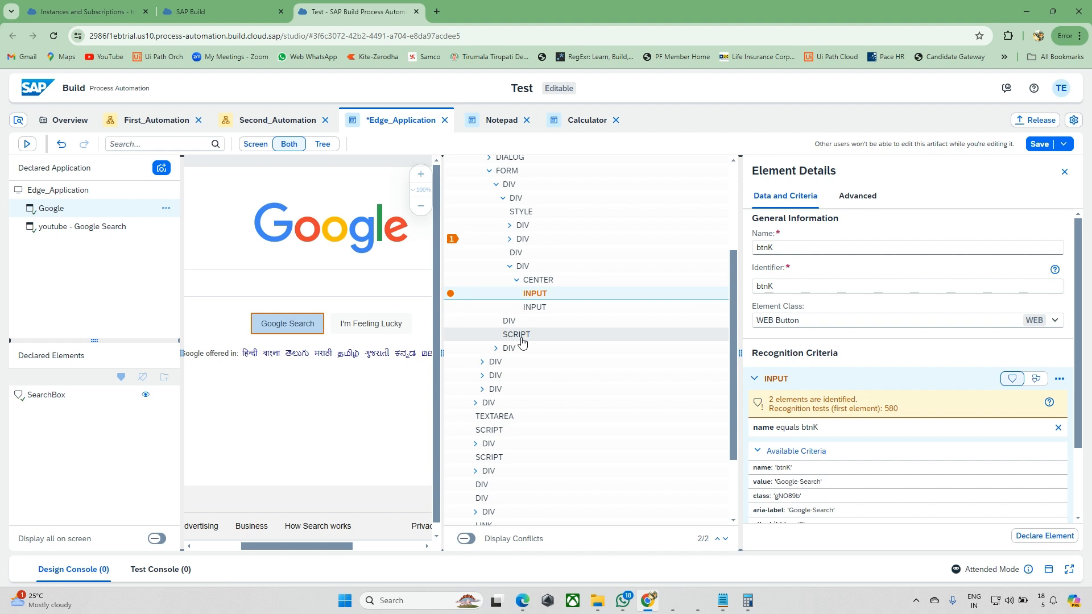
pyautogui.click(1056, 427)
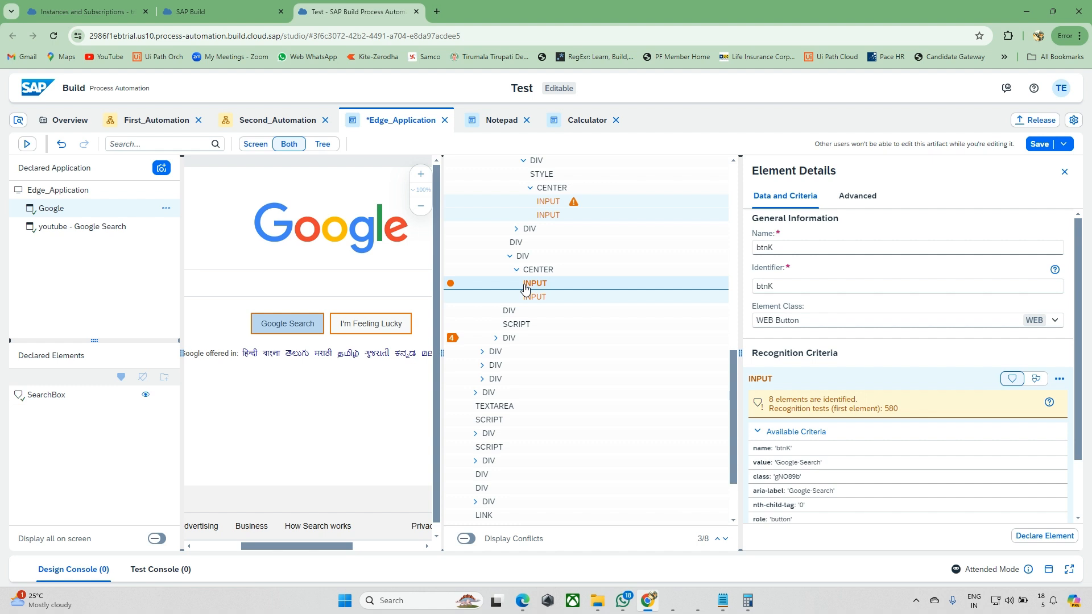
pyautogui.click(357, 327)
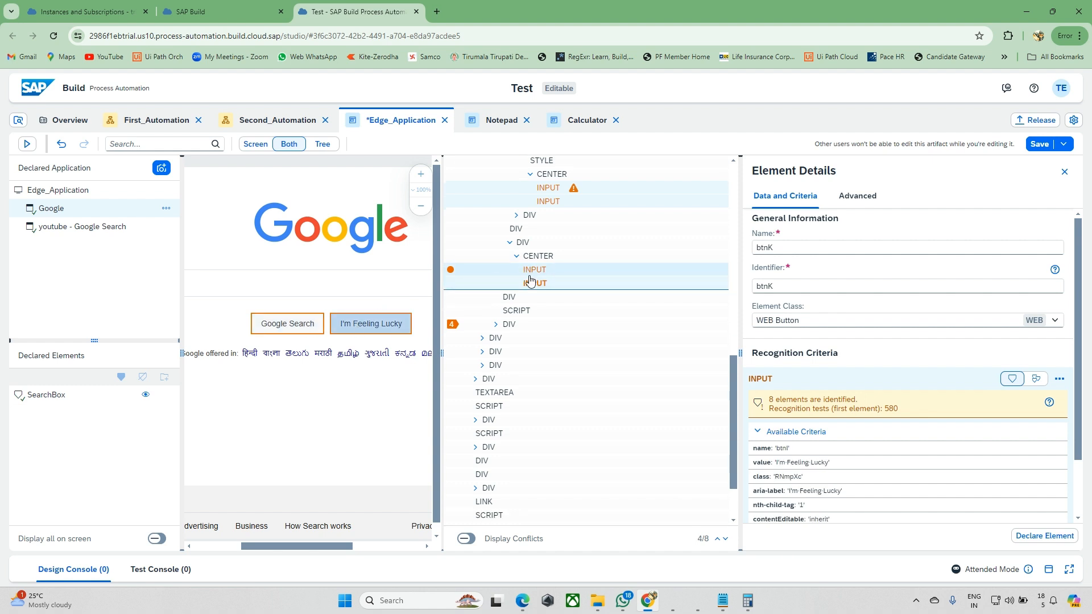
pyautogui.click(283, 331)
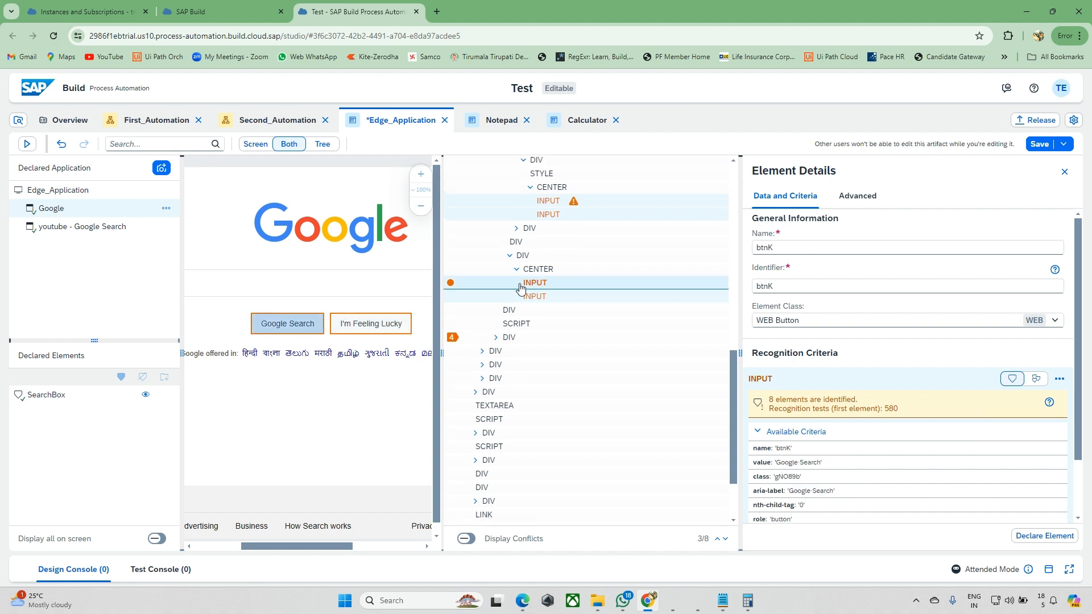
pyautogui.scroll(-1, 897, 388)
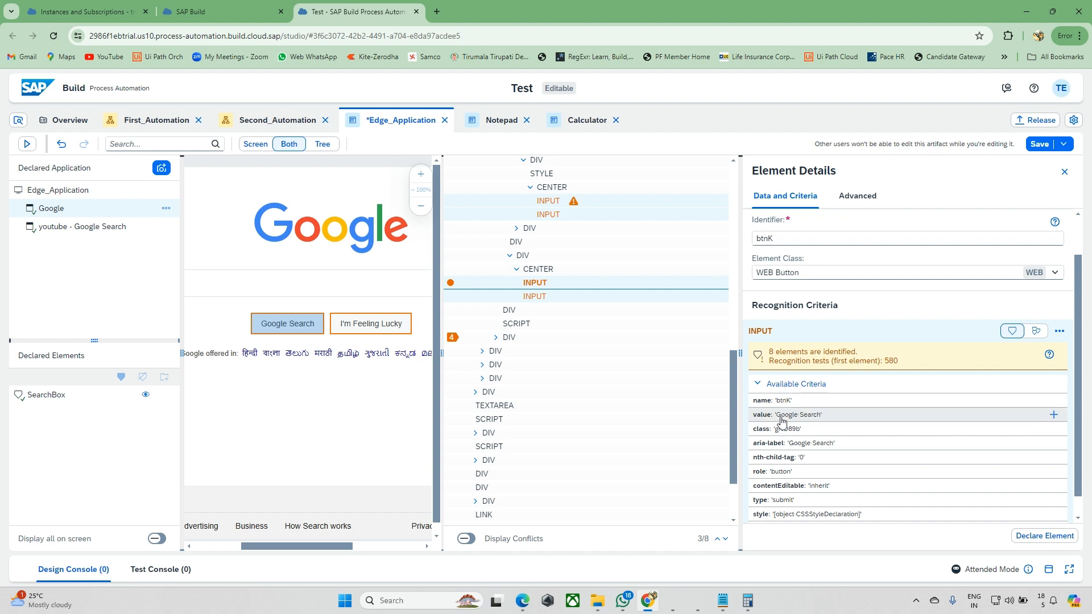
pyautogui.click(1052, 417)
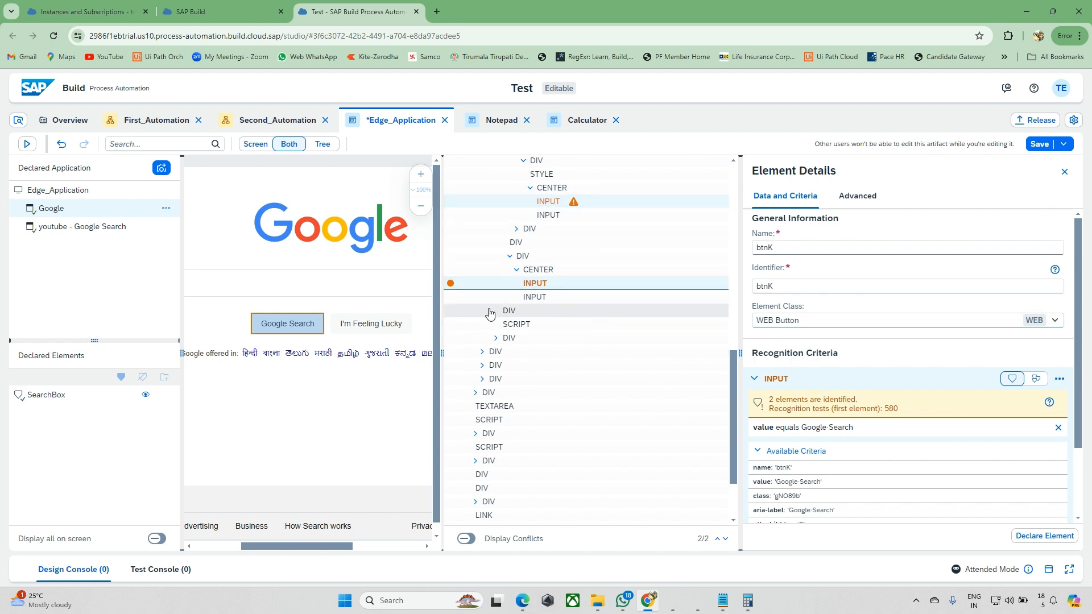
# Reselect the Google Search button, replace its name criterion with value equals Google Search, and add its CENTER parent to the recognition criteria
pyautogui.click(546, 272)
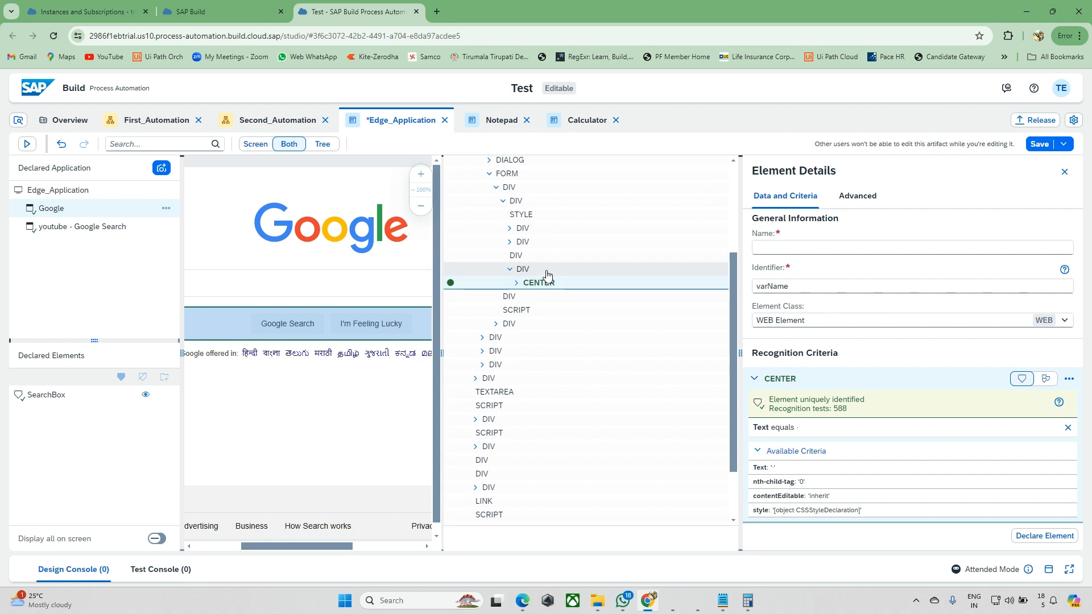
pyautogui.click(312, 320)
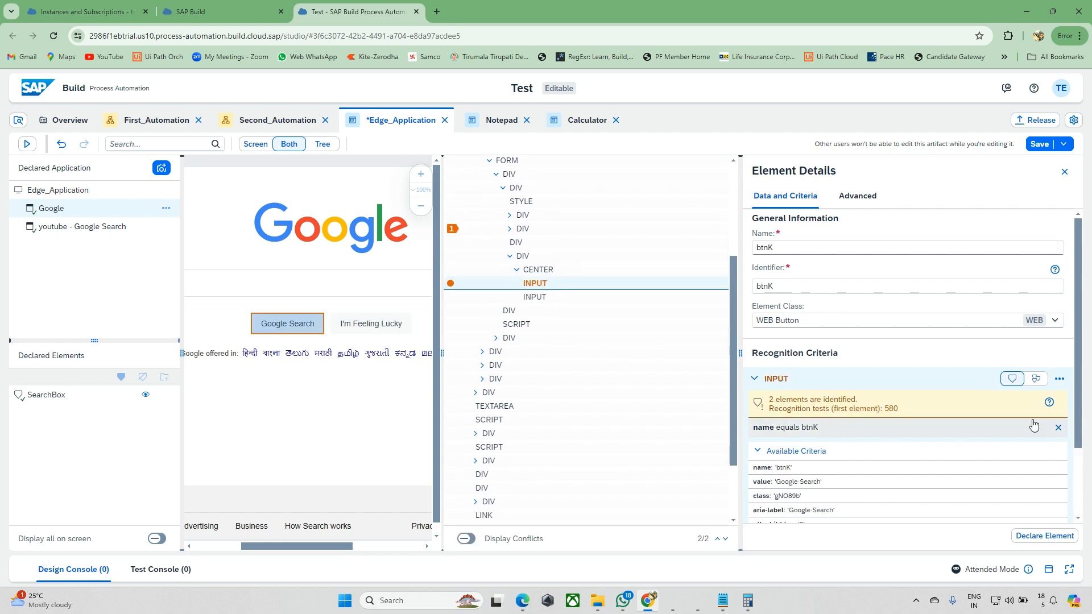
pyautogui.click(1058, 427)
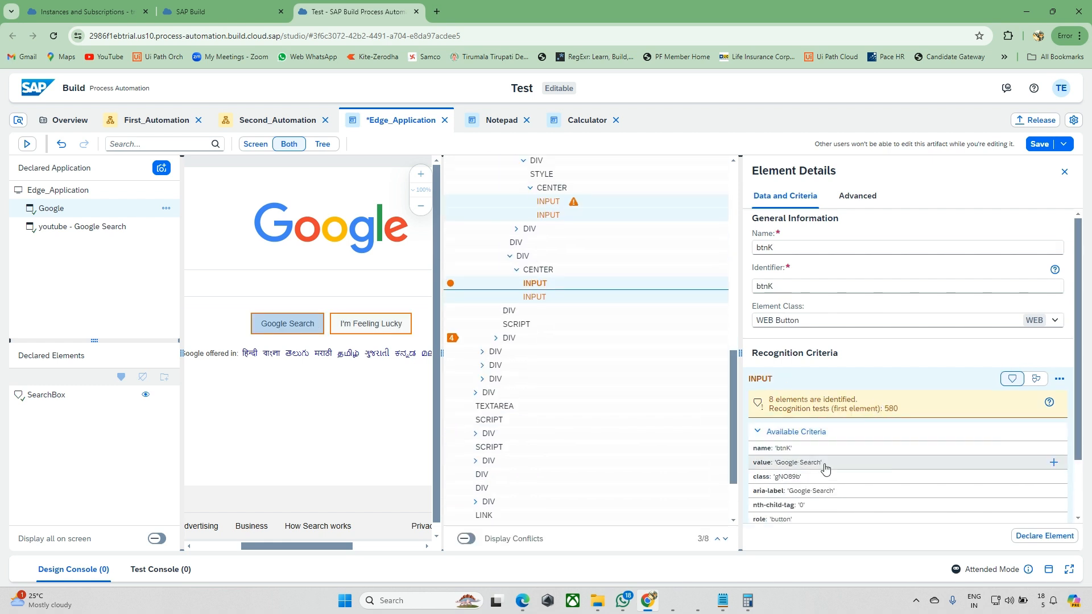
pyautogui.click(1053, 462)
pyautogui.rightClick(547, 280)
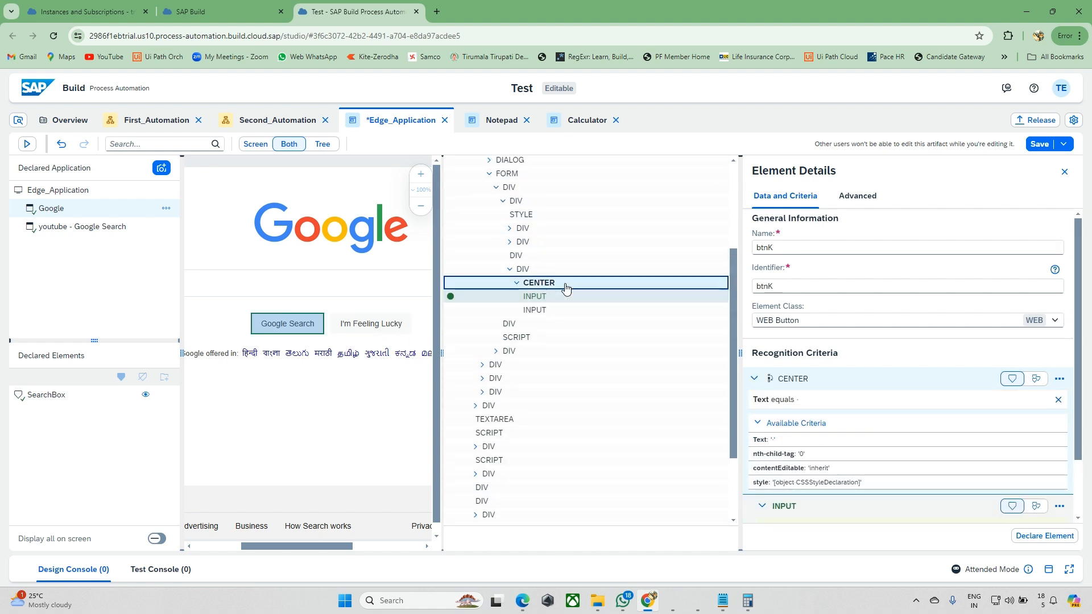
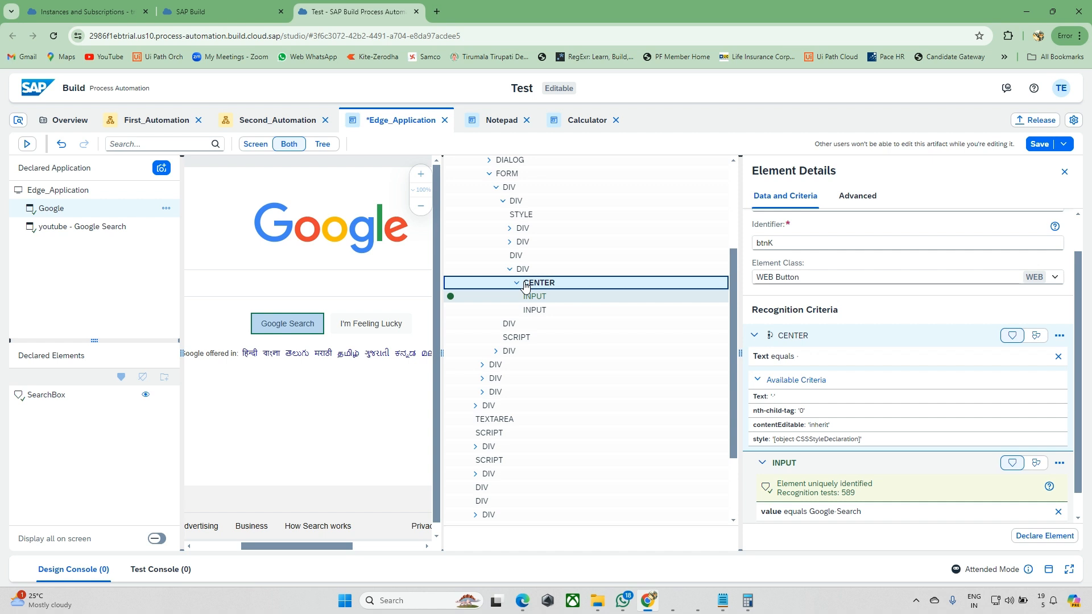
# Try changing the CENTER parent's Text criterion operator to "is not empty"
pyautogui.scroll(-1, 841, 429)
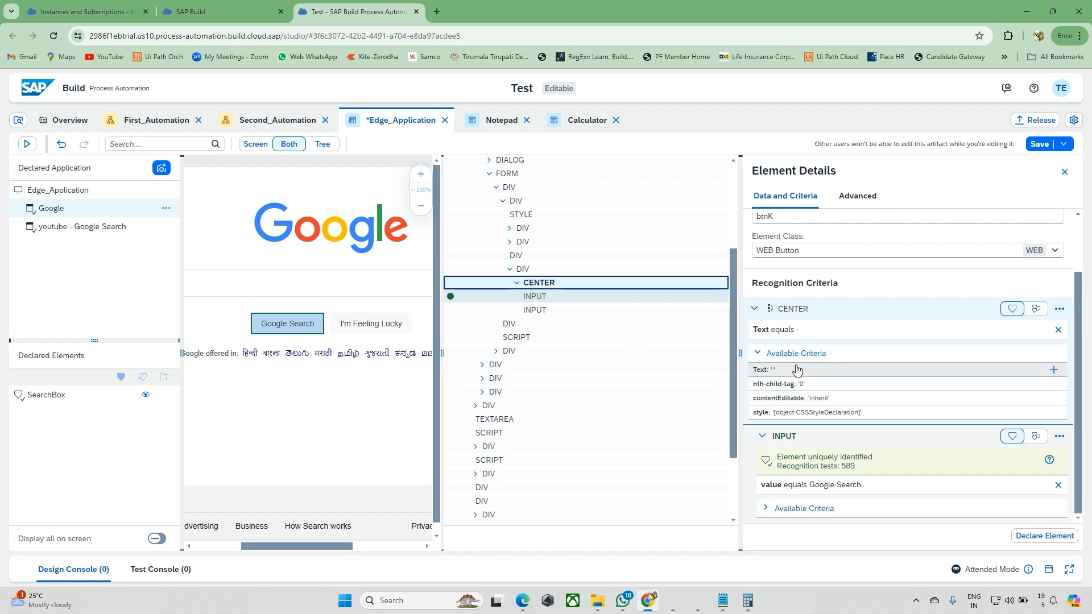
pyautogui.click(960, 338)
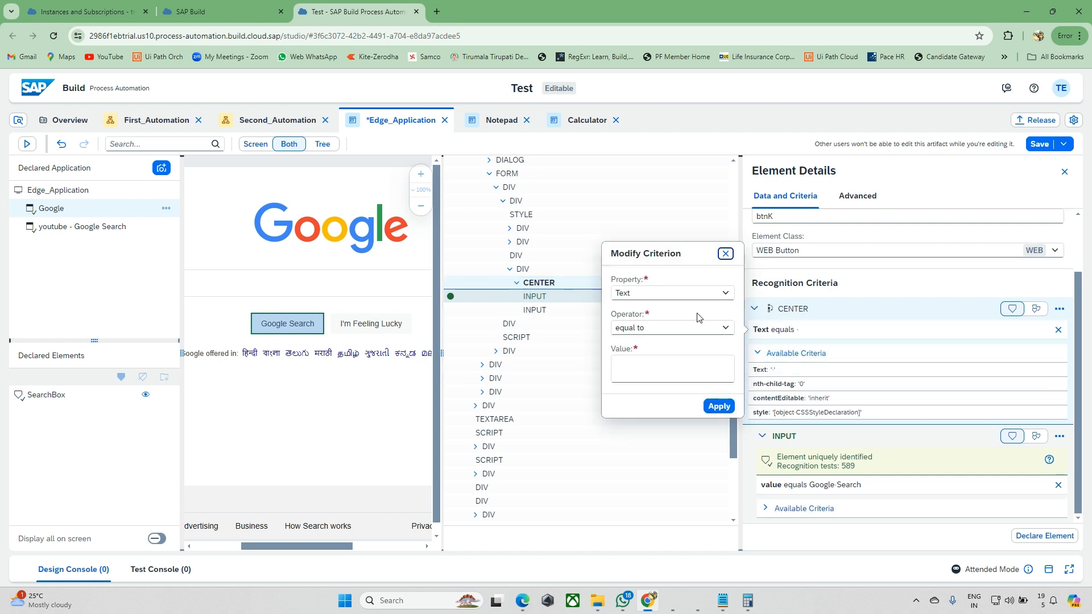
pyautogui.click(663, 370)
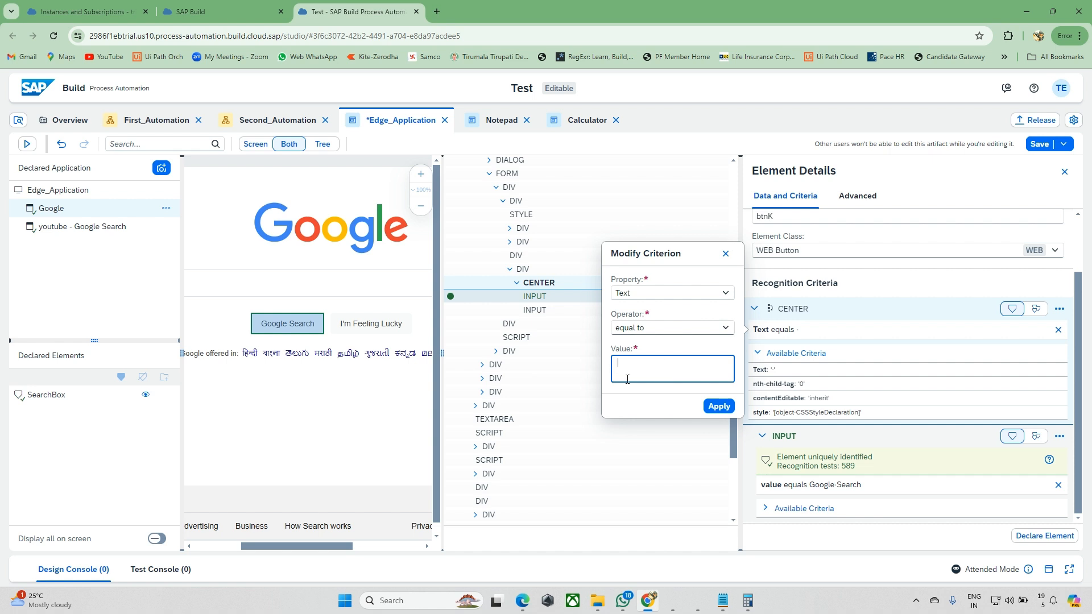
pyautogui.click(722, 327)
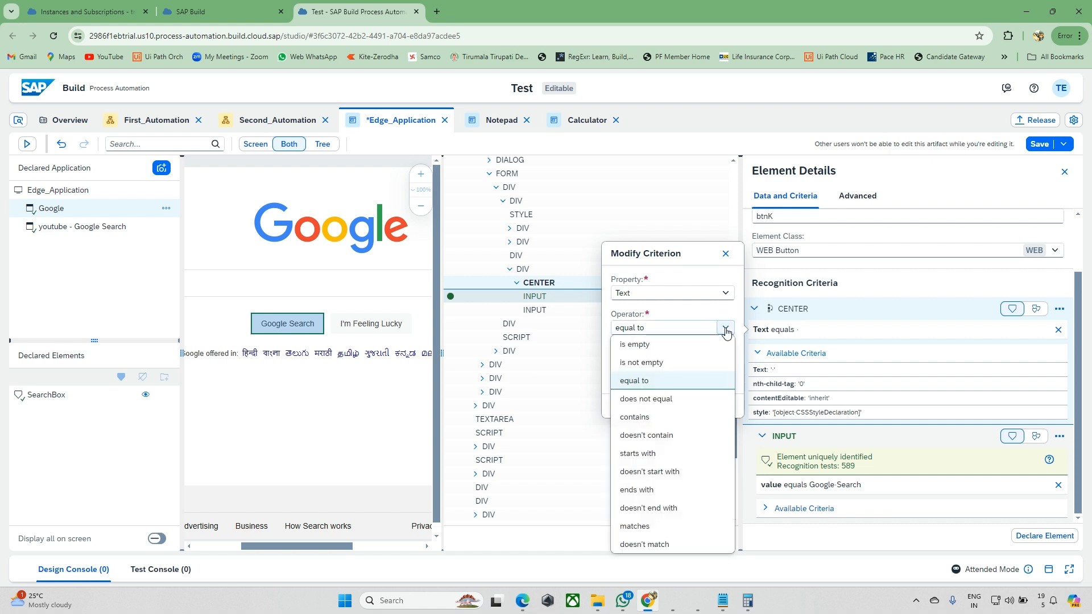
pyautogui.click(671, 368)
pyautogui.click(717, 386)
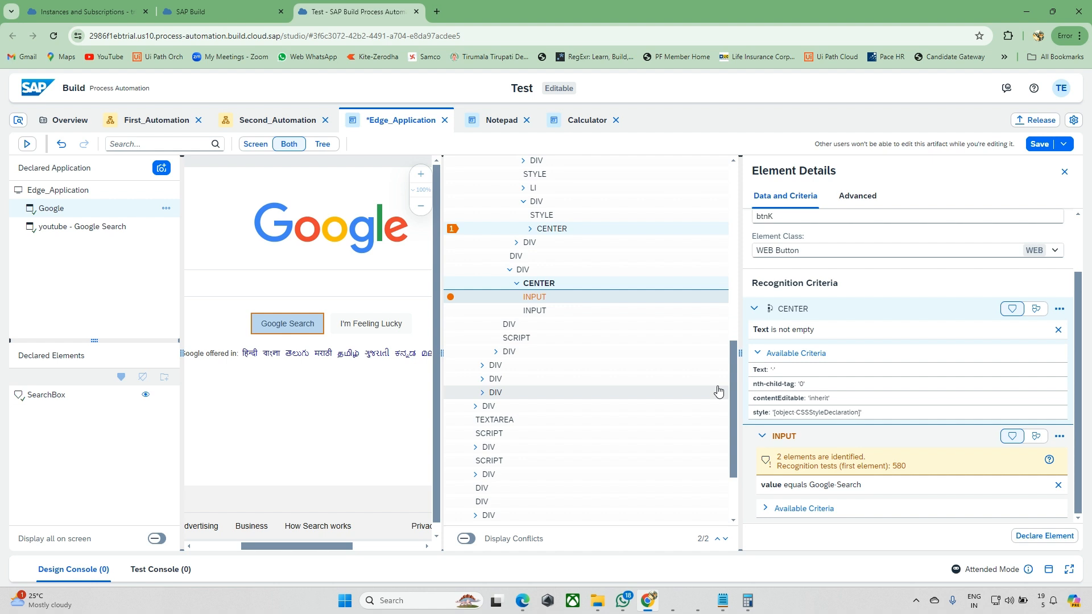
pyautogui.click(828, 330)
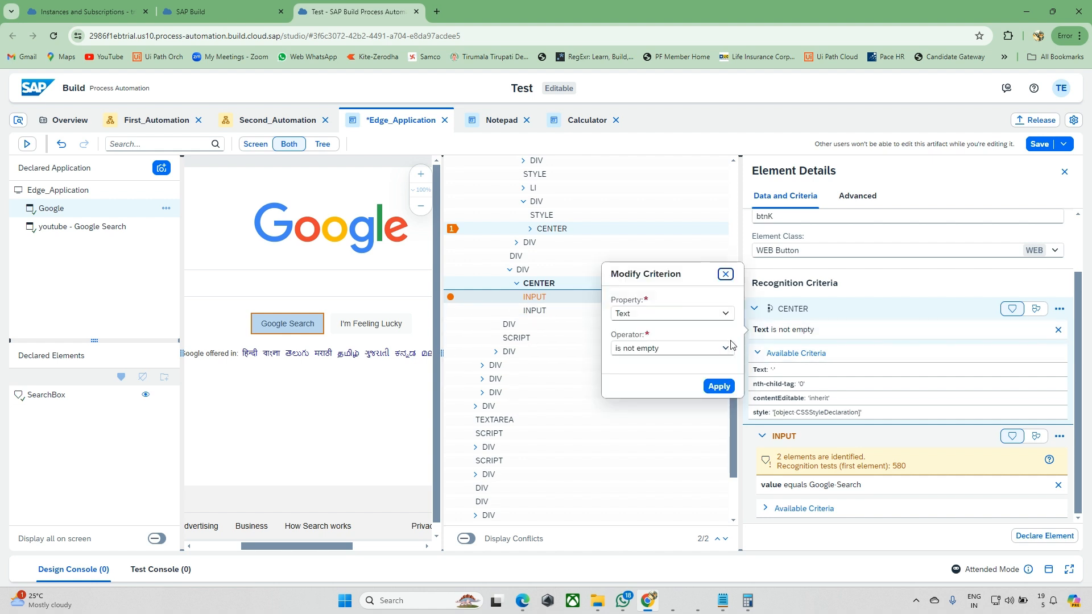
pyautogui.click(725, 273)
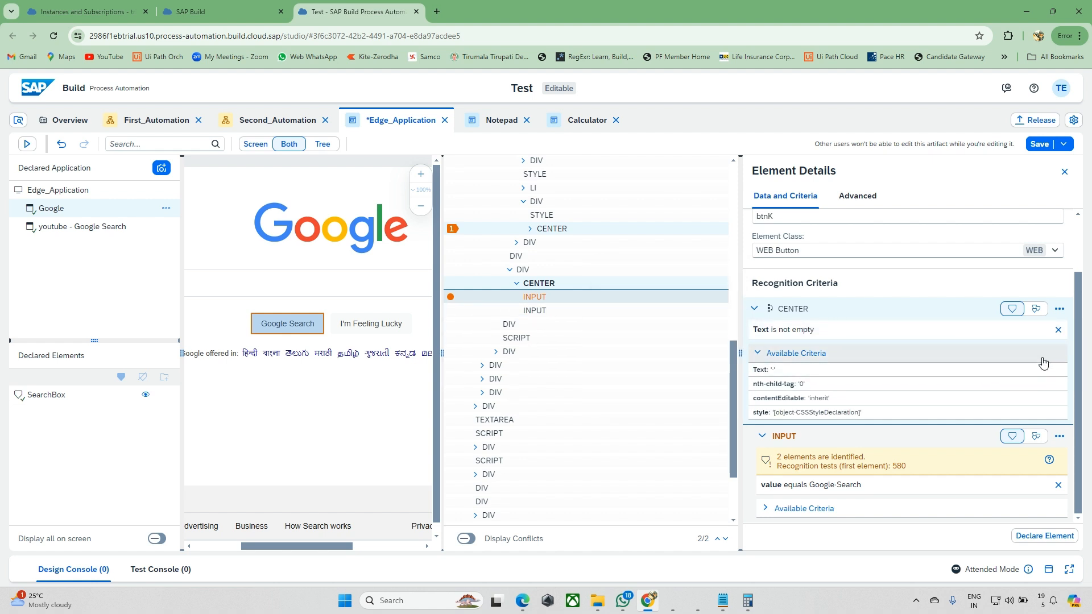
# Try replacing the CENTER parent's Text criterion with nth-child-tag equals 1
pyautogui.click(1057, 330)
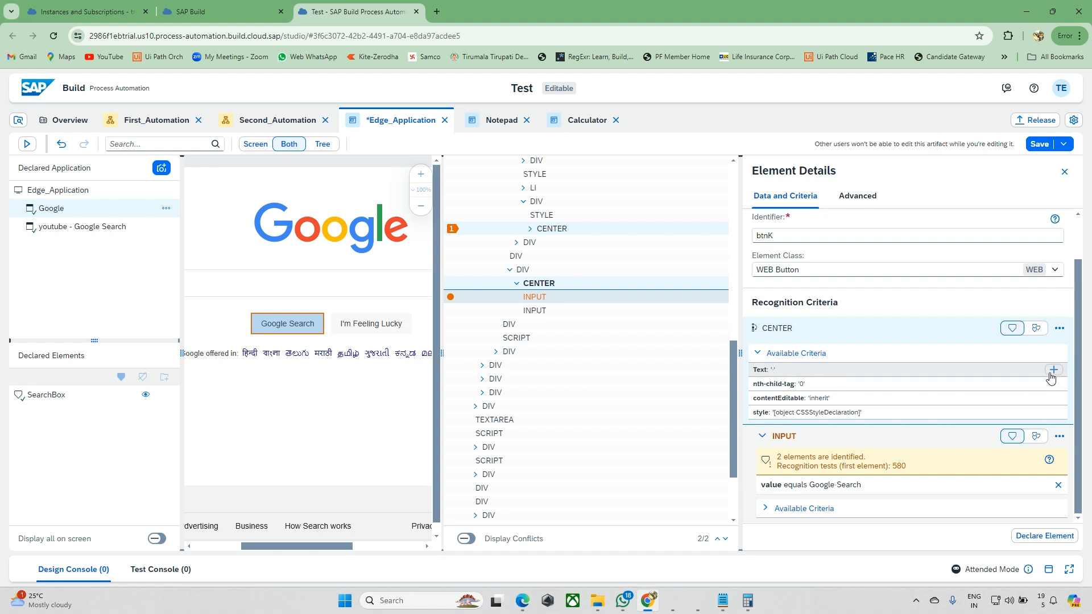
pyautogui.click(1052, 370)
pyautogui.click(1058, 349)
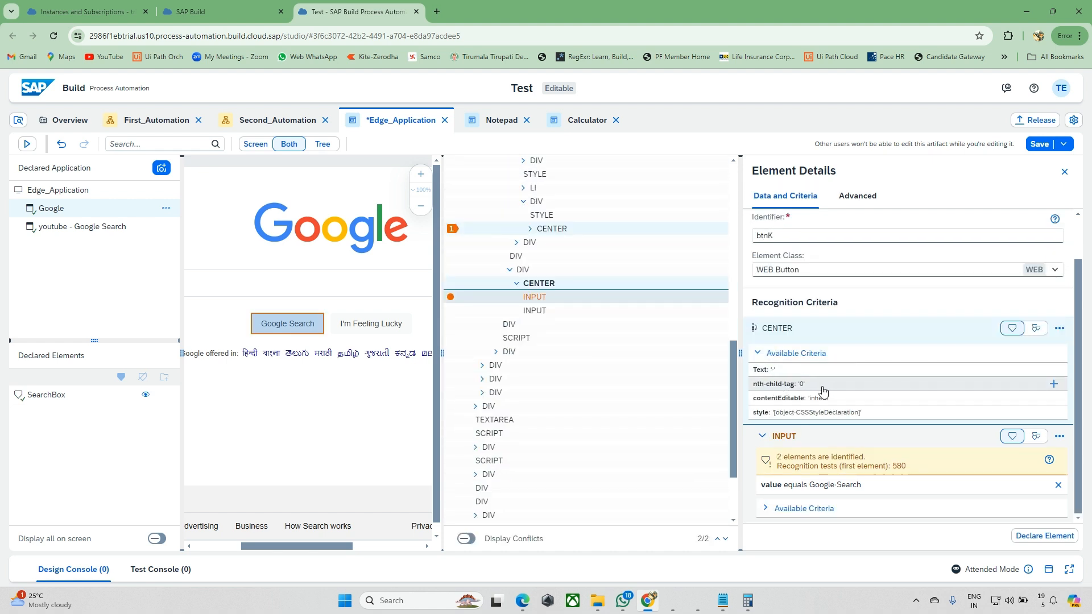
pyautogui.click(1053, 385)
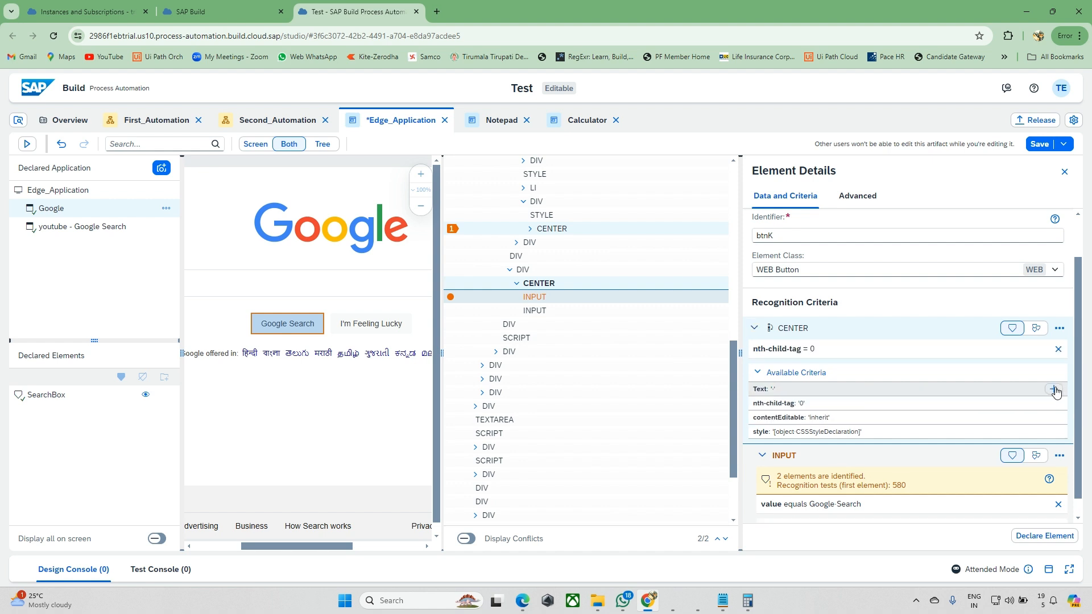
pyautogui.click(1005, 355)
pyautogui.click(660, 385)
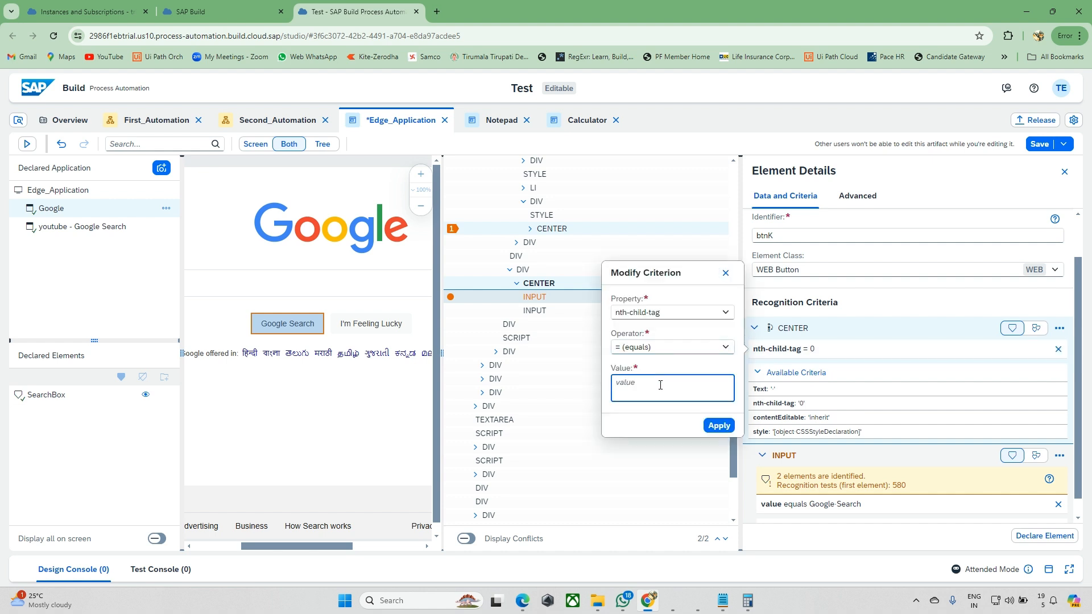
pyautogui.write('1')
pyautogui.click(728, 427)
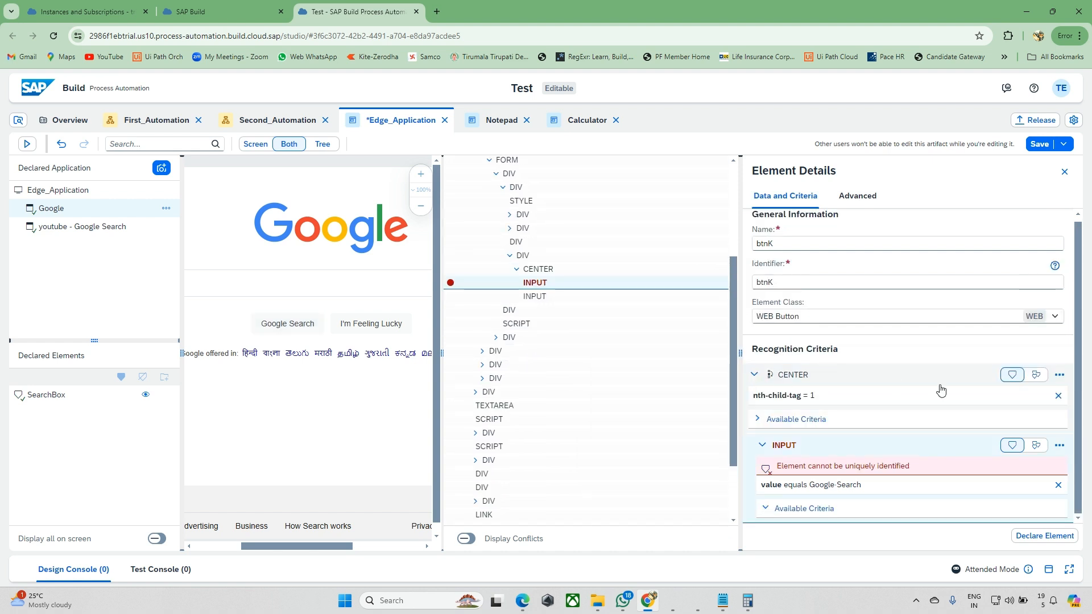
# Try replacing the CENTER parent's nth-child-tag criterion with its available Text criterion, and review the INPUT element's criteria
pyautogui.click(1058, 395)
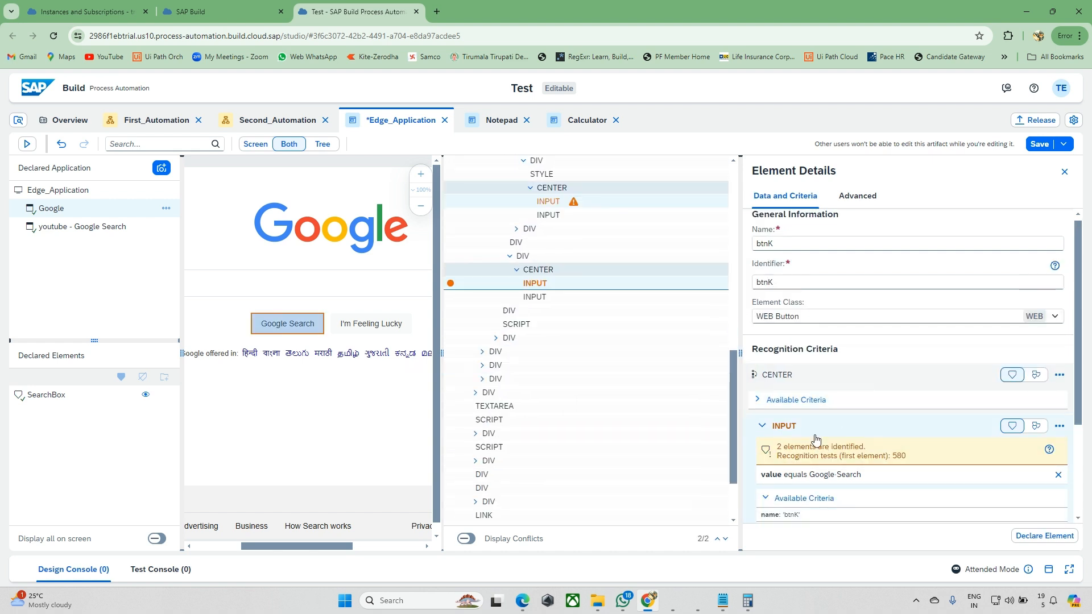
pyautogui.click(796, 383)
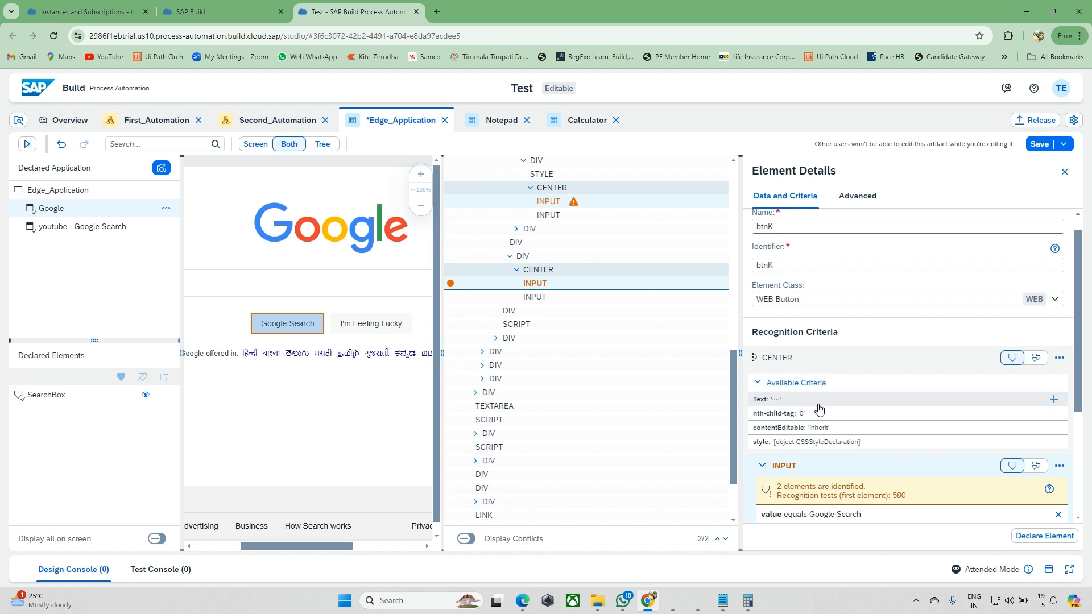
pyautogui.click(1053, 398)
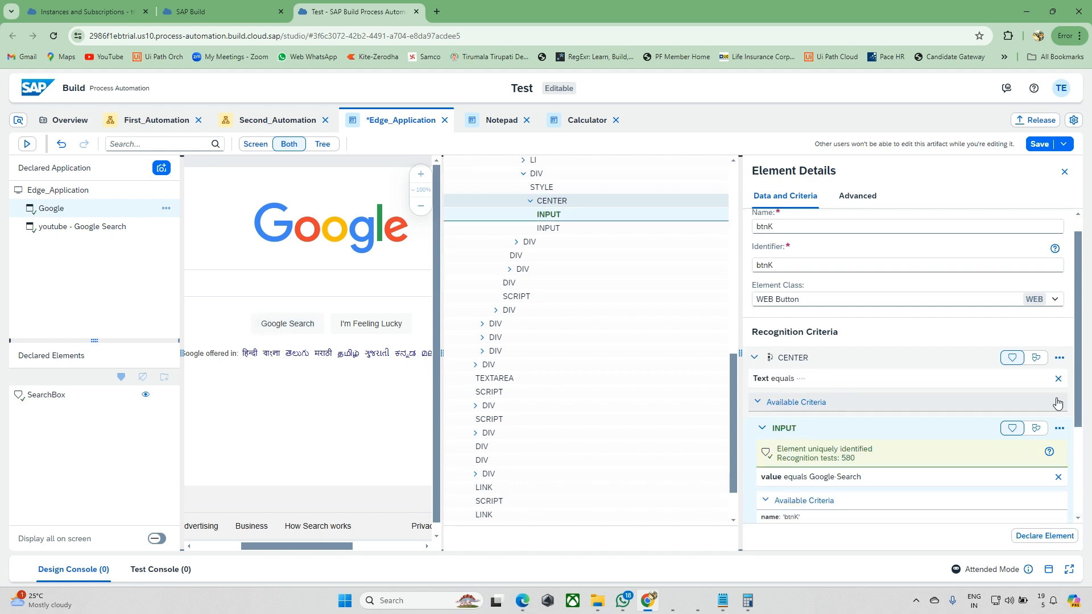
pyautogui.click(804, 386)
pyautogui.click(719, 453)
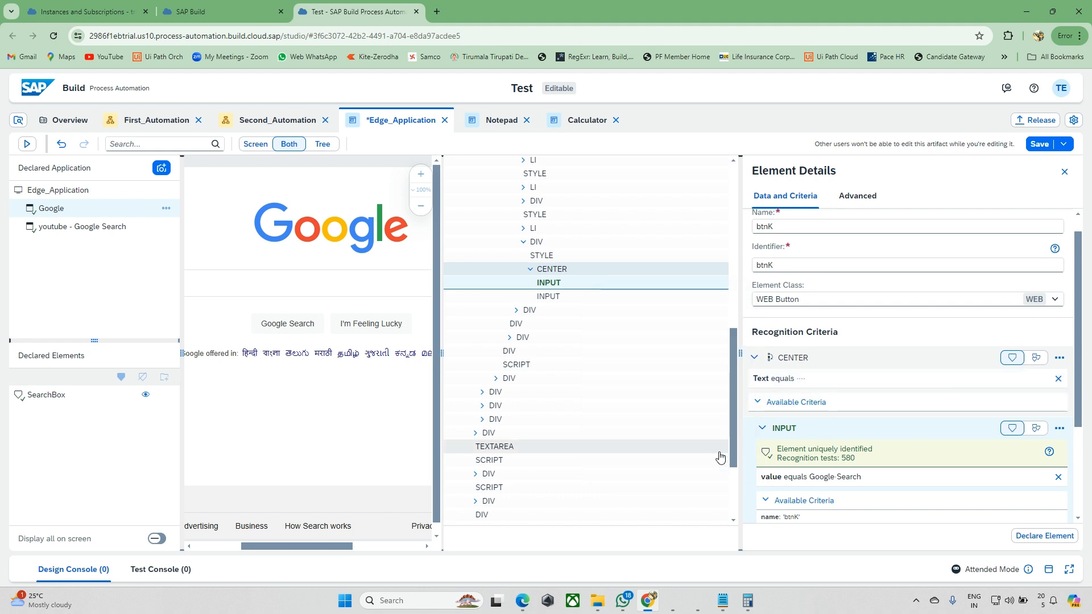
pyautogui.scroll(-3, 874, 446)
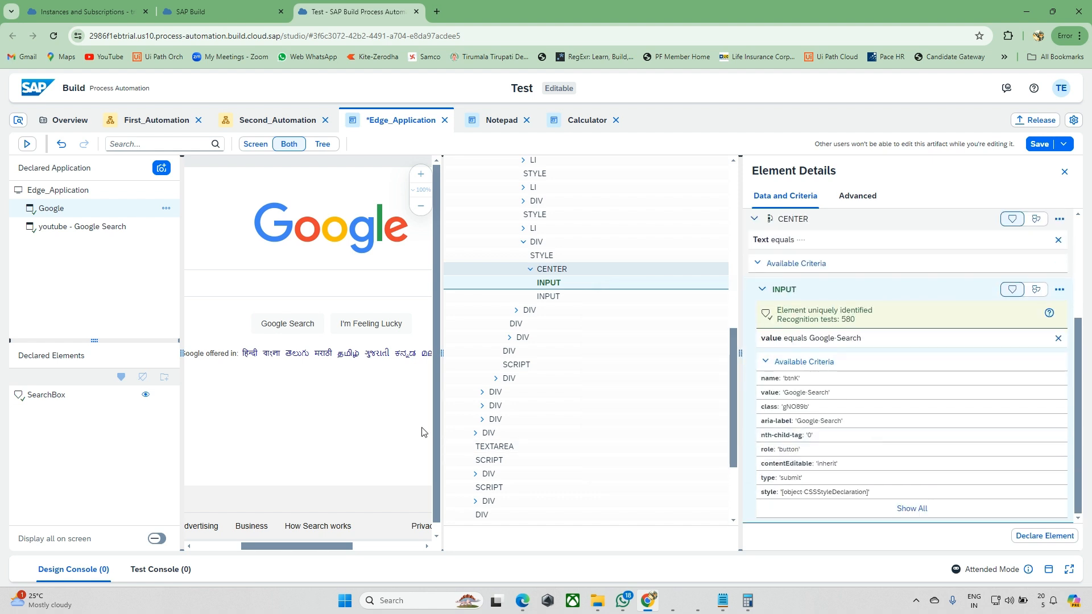
# Reselect the Google Search button in the capture, use value equals Google Search instead of name, and add its CENTER parent to the criteria
pyautogui.click(280, 324)
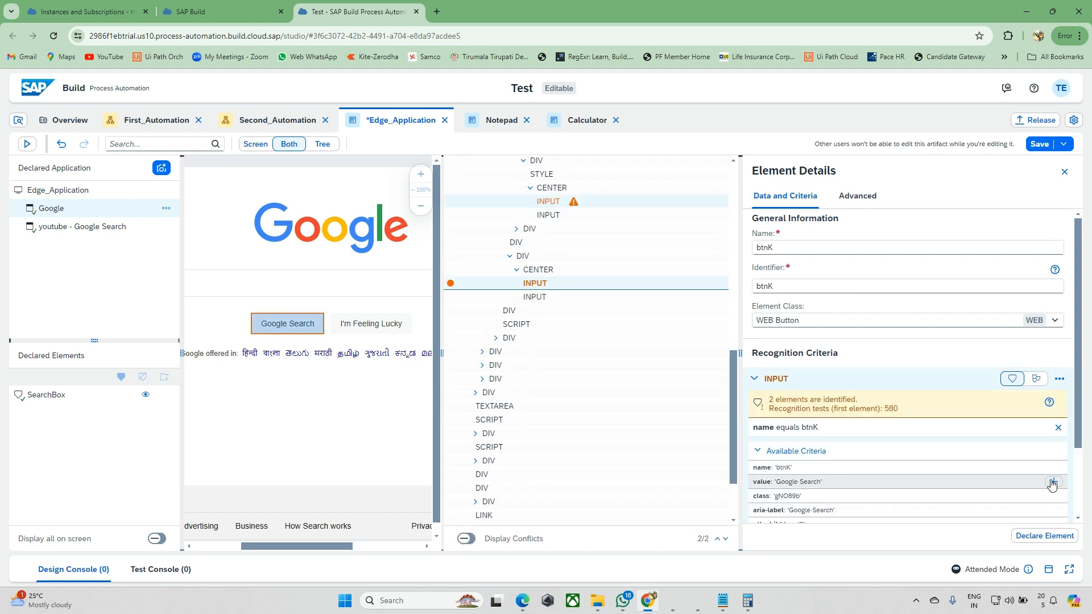
pyautogui.click(1053, 482)
pyautogui.click(1058, 427)
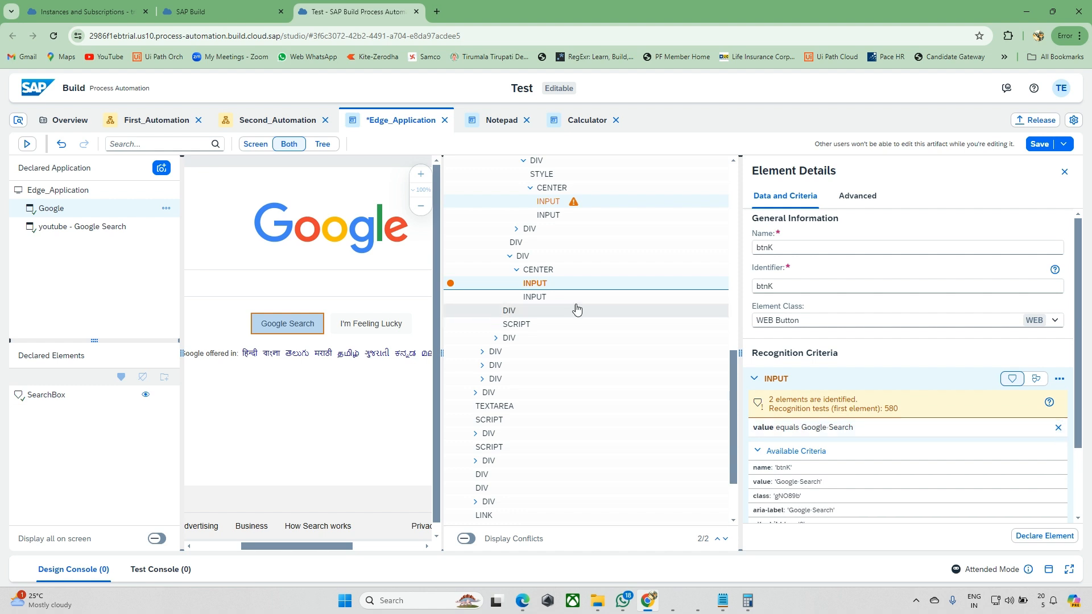
pyautogui.rightClick(547, 274)
pyautogui.click(564, 284)
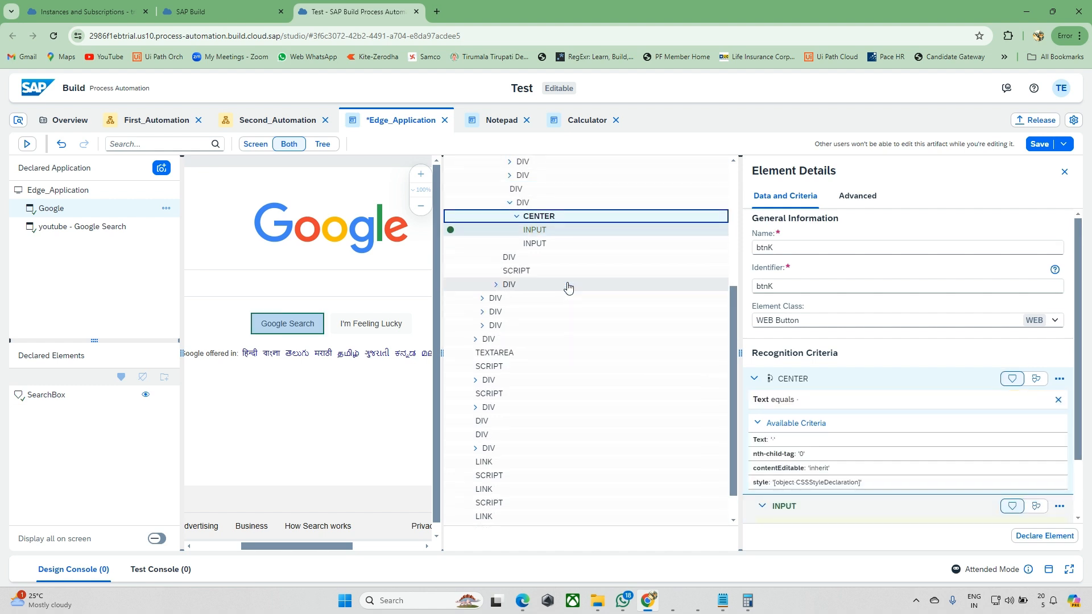
# Name the Google Search button element Google_Search_Button and declare it
pyautogui.click(795, 248)
pyautogui.hotkey('ctrl', 'a')
pyautogui.press('BackSpace')
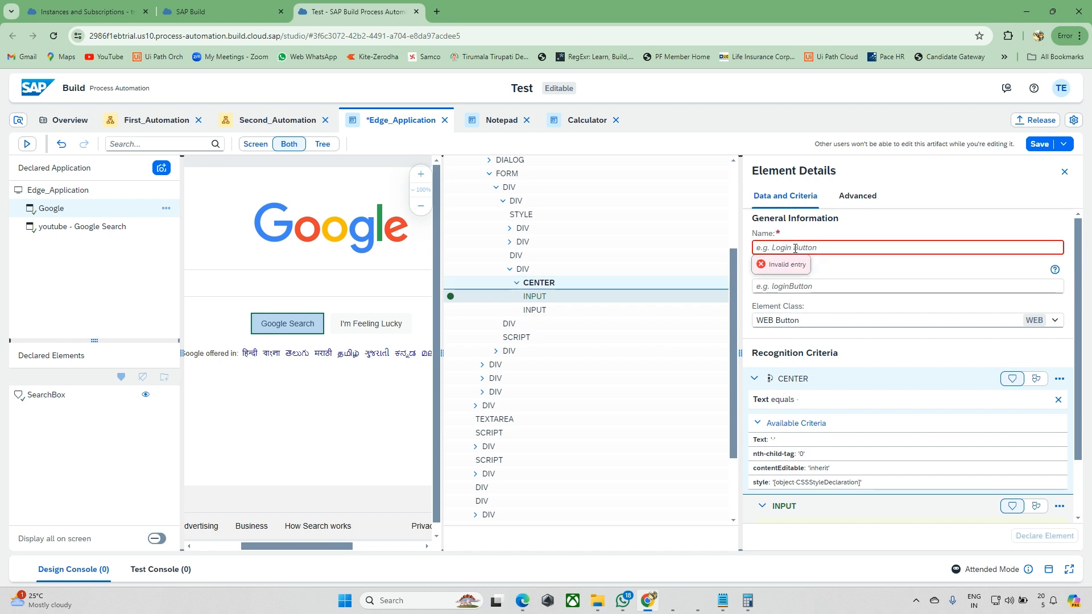
pyautogui.write('Goo')
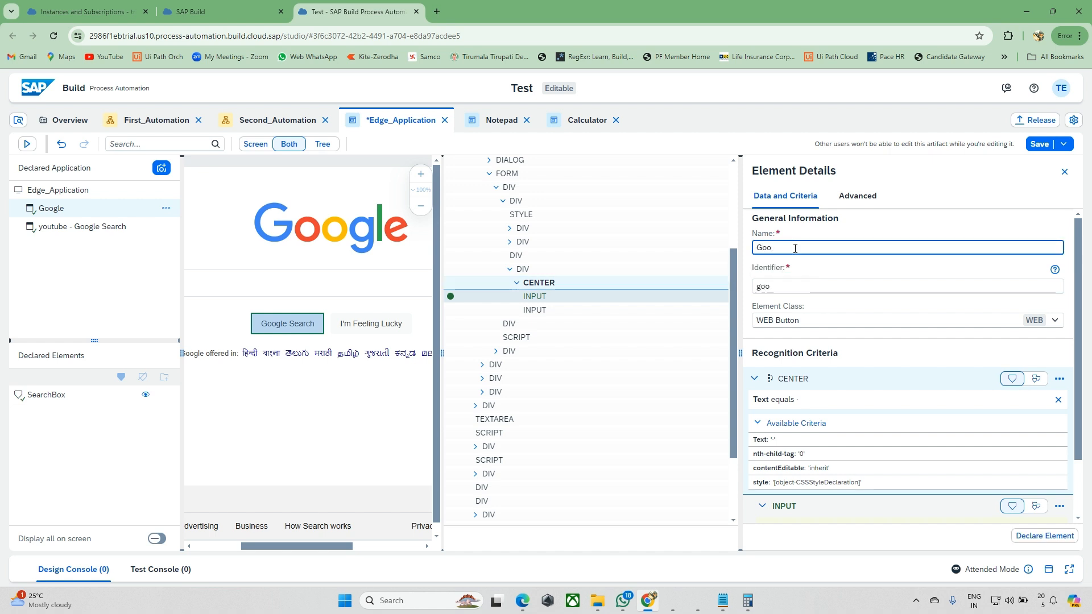
pyautogui.write('gle_Search_Button')
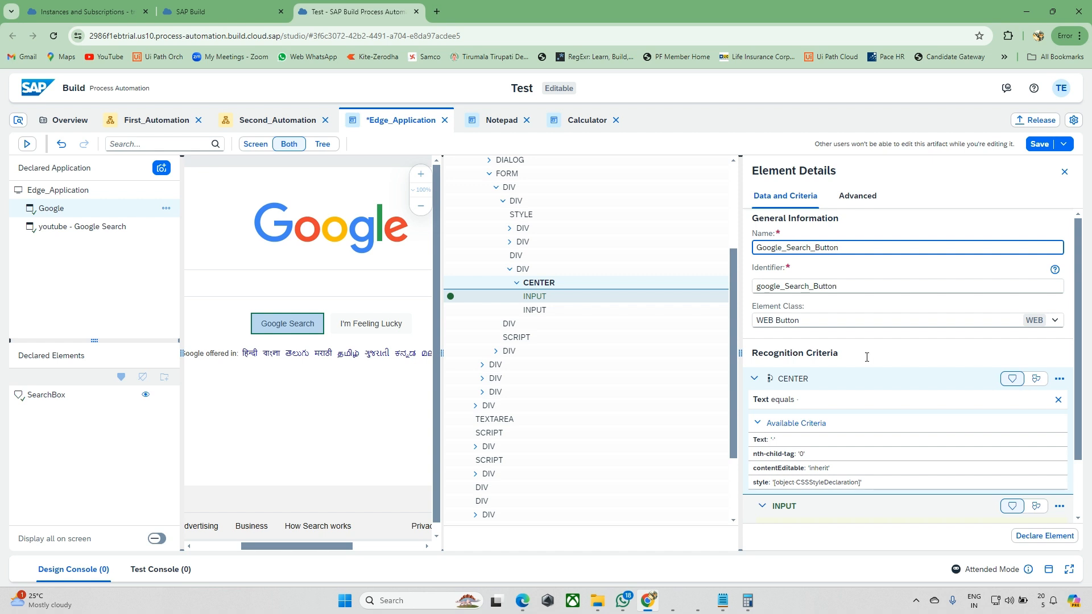
pyautogui.scroll(-2, 867, 357)
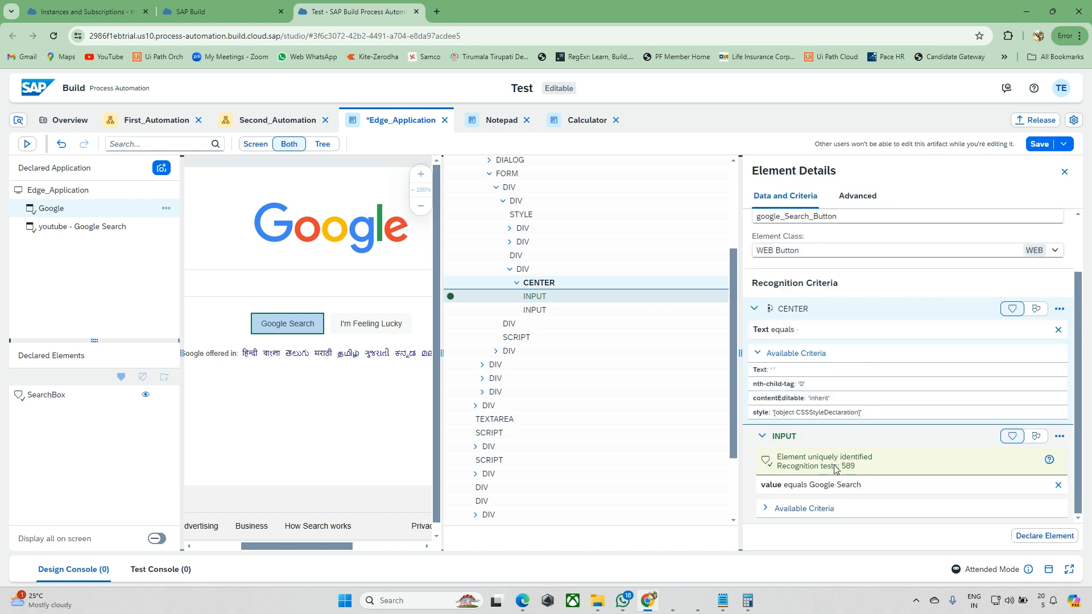
pyautogui.click(1027, 536)
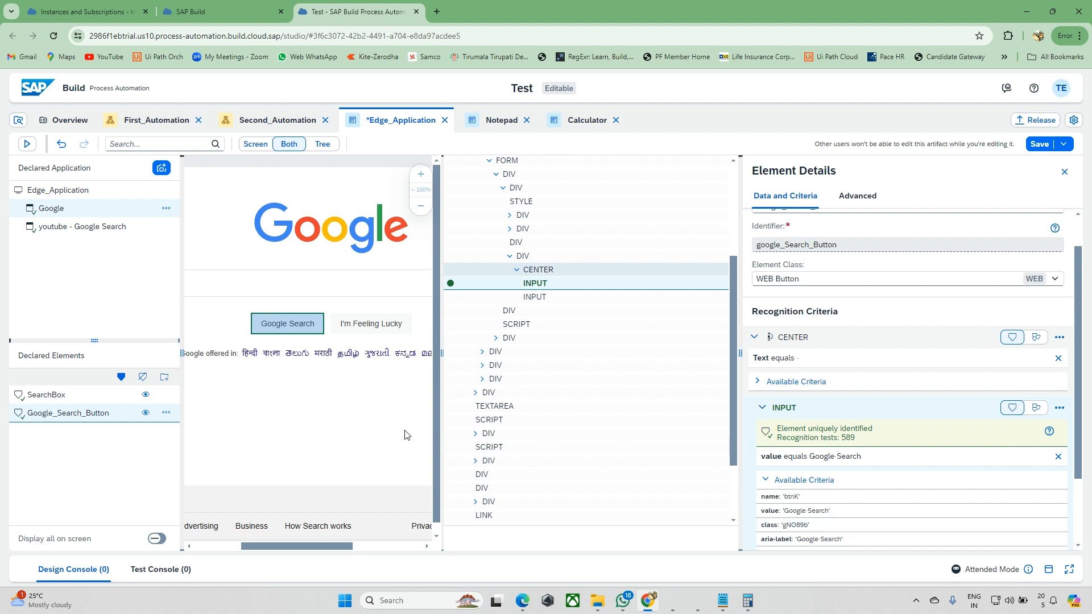
# Save the Edge_Application changes and close the Notepad and Calculator applications
pyautogui.click(1042, 147)
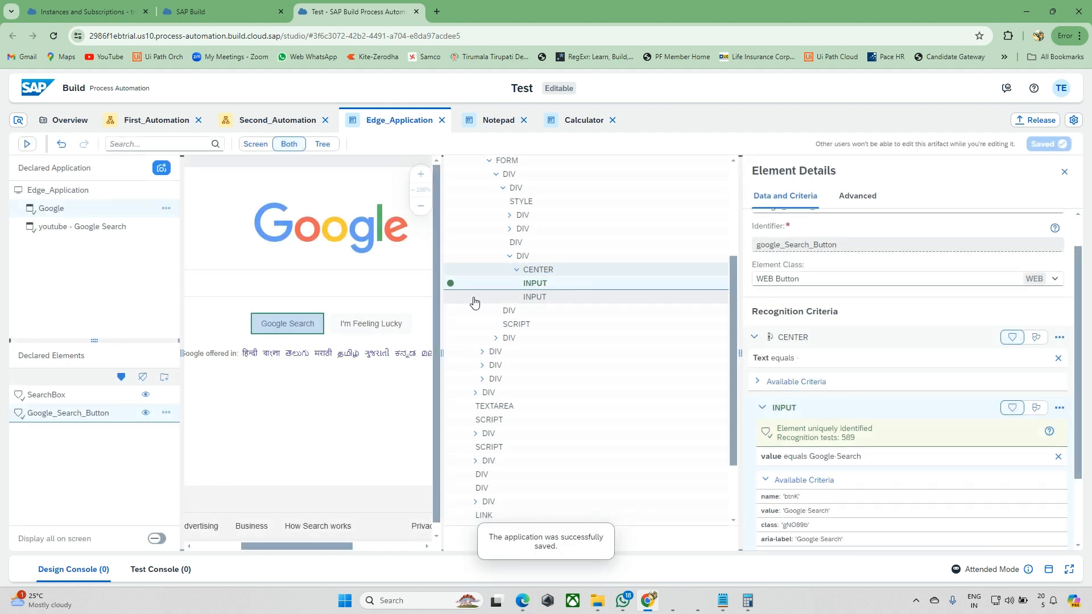
pyautogui.click(524, 120)
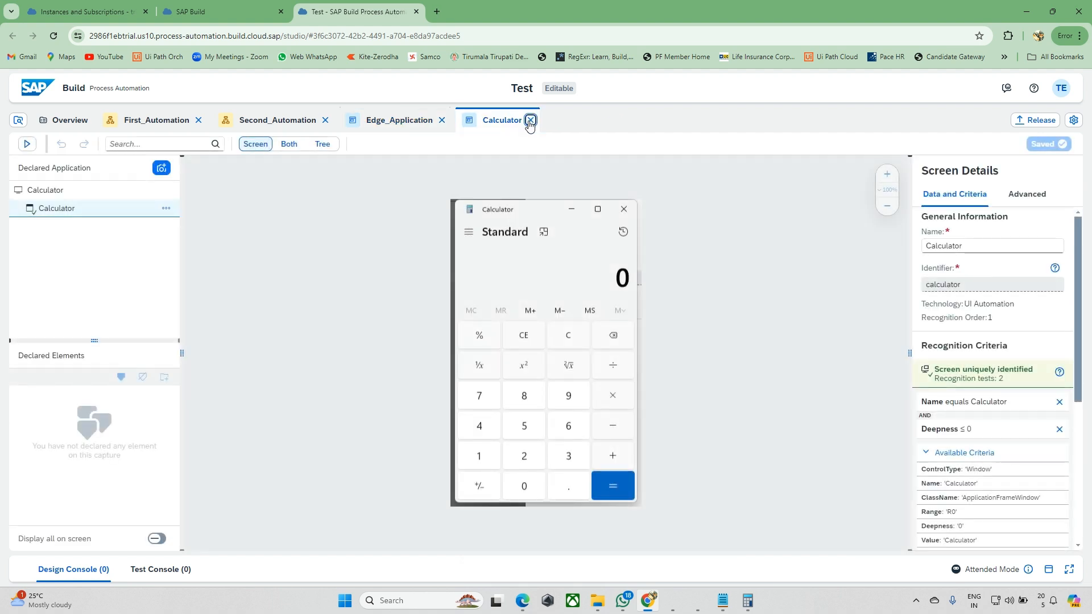
pyautogui.click(530, 120)
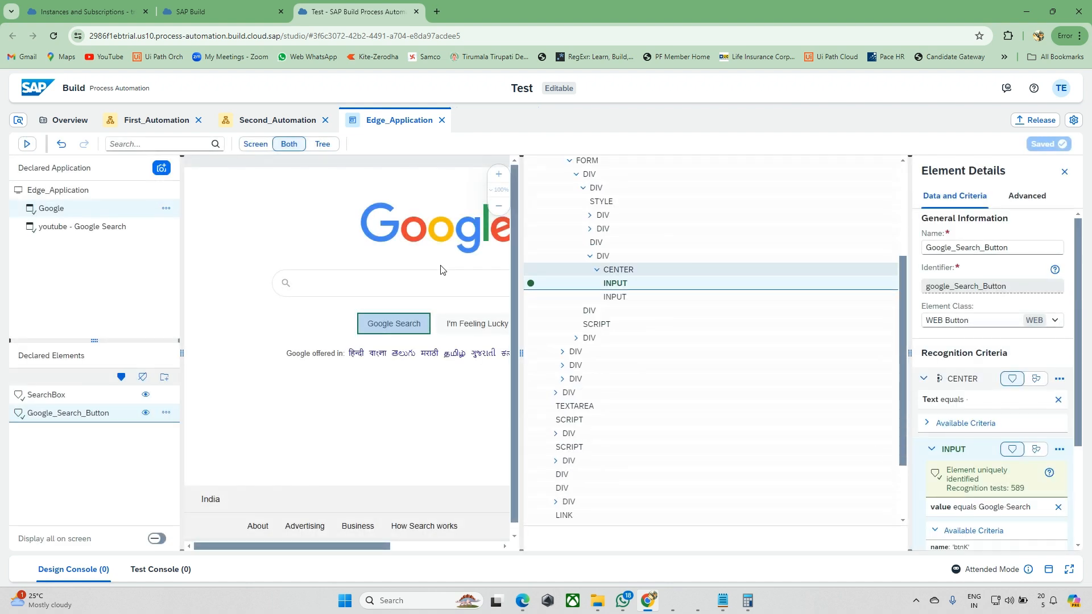
# Open First_Automation and search its tools for "set", examining the listed activities for one that fills a screen element
pyautogui.click(156, 124)
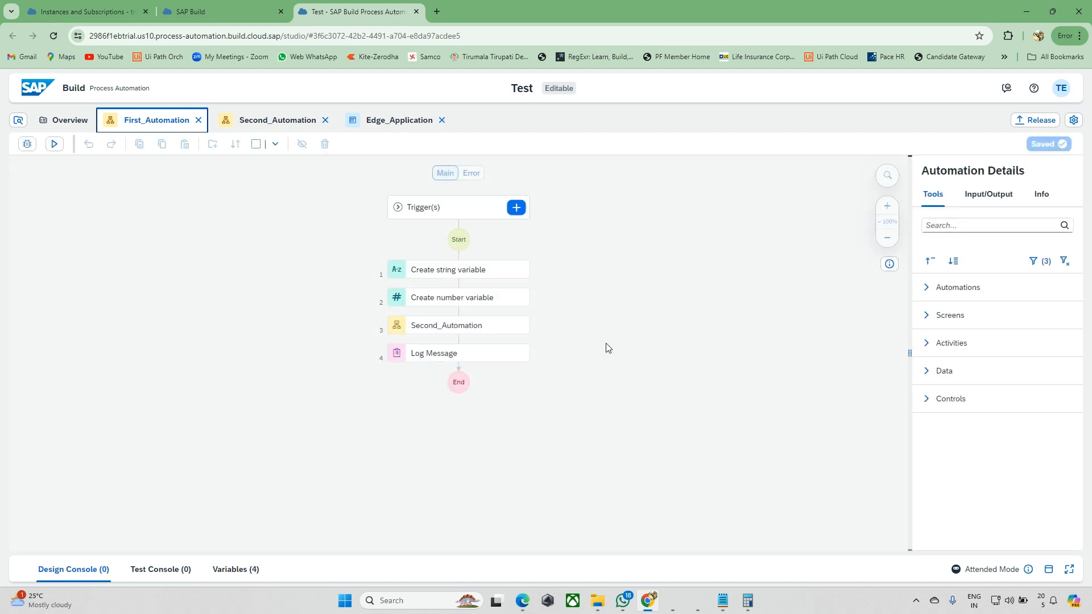
pyautogui.click(987, 230)
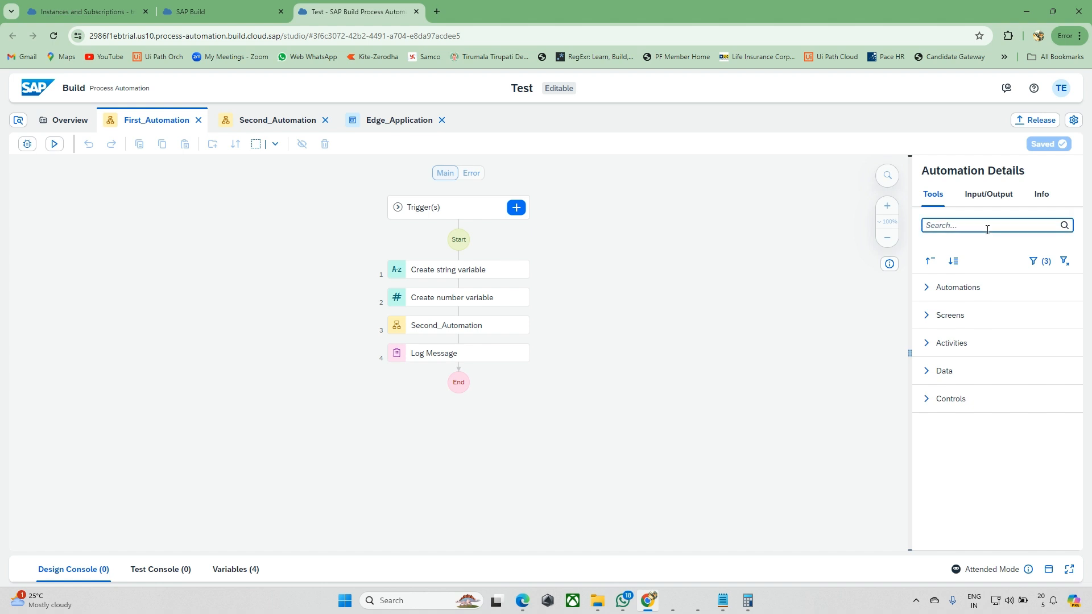
pyautogui.write('set')
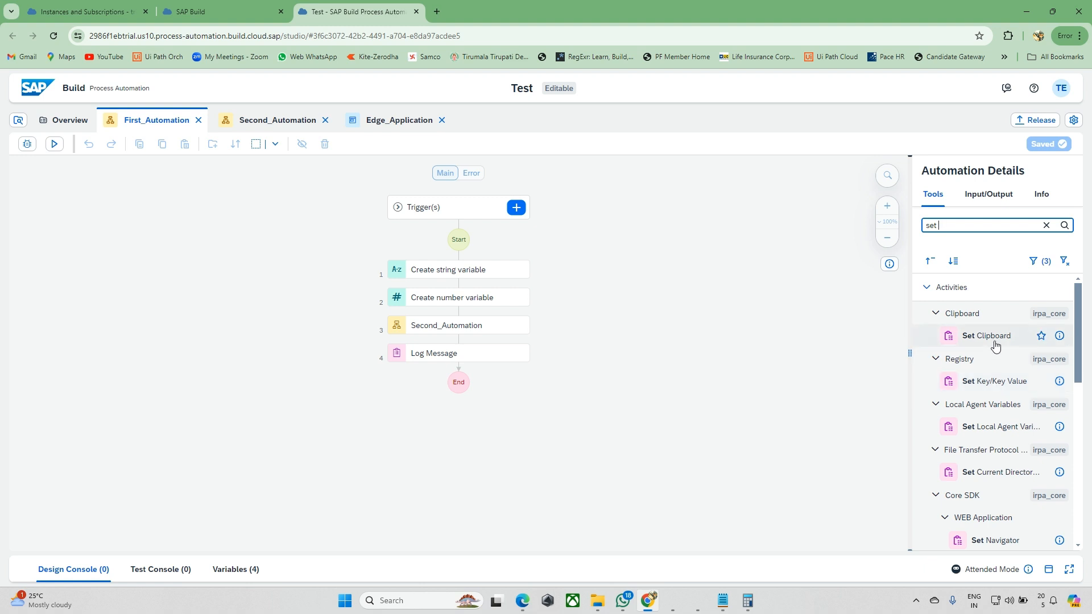
pyautogui.scroll(-1, 1005, 438)
pyautogui.scroll(-5, 1004, 438)
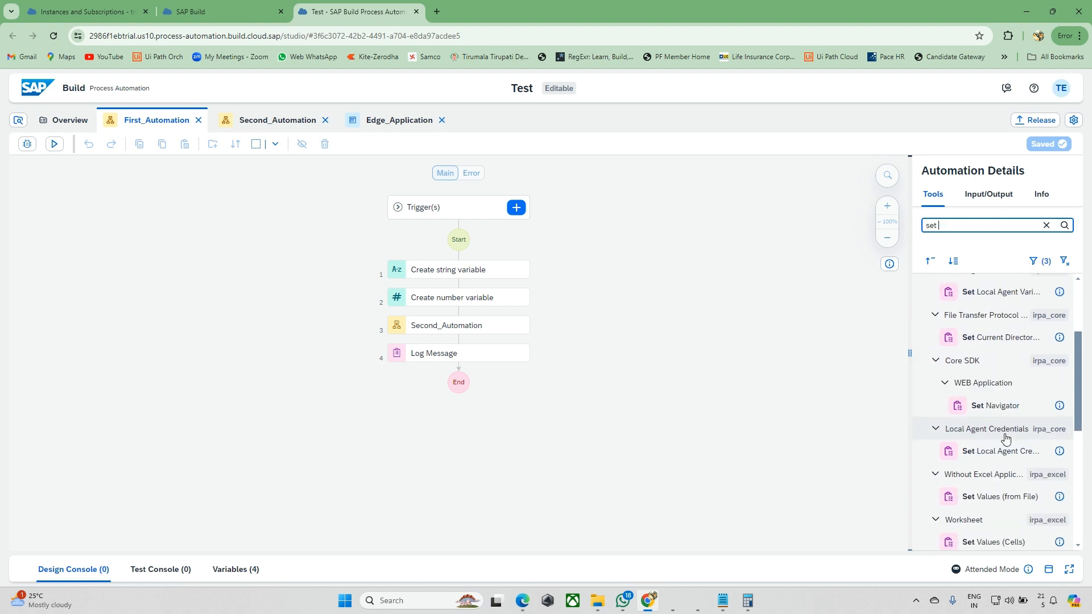
pyautogui.scroll(-4, 999, 449)
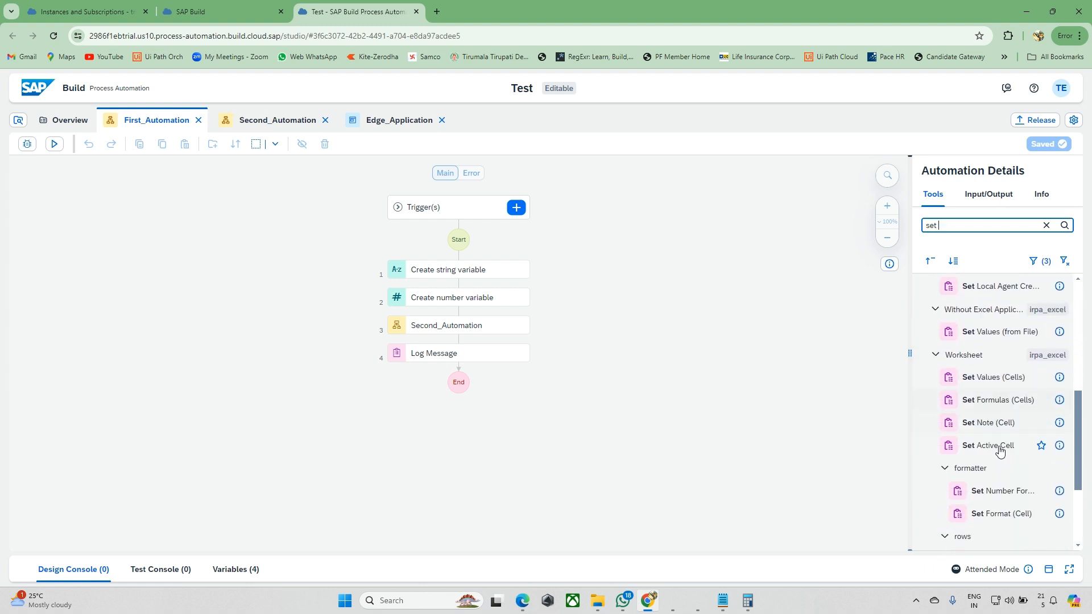
pyautogui.scroll(9, 1002, 467)
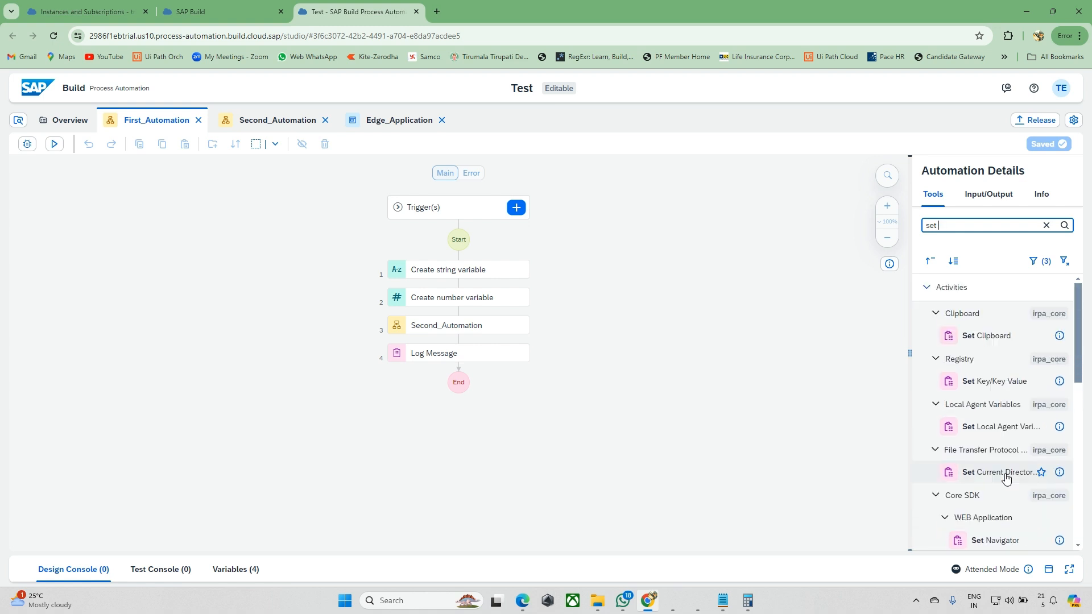
pyautogui.scroll(-3, 1004, 400)
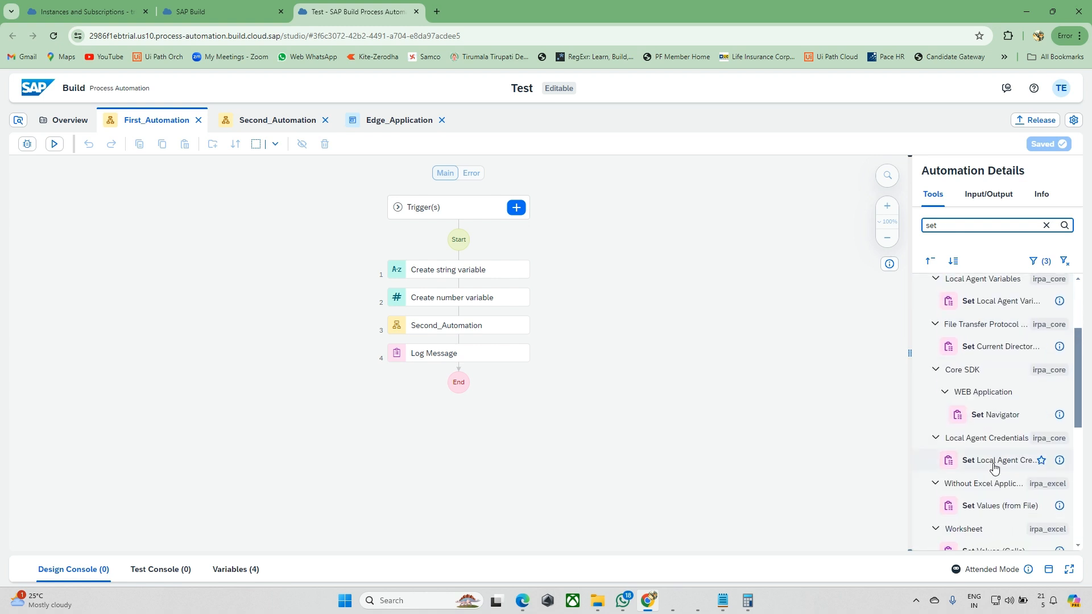
pyautogui.scroll(-3, 1000, 444)
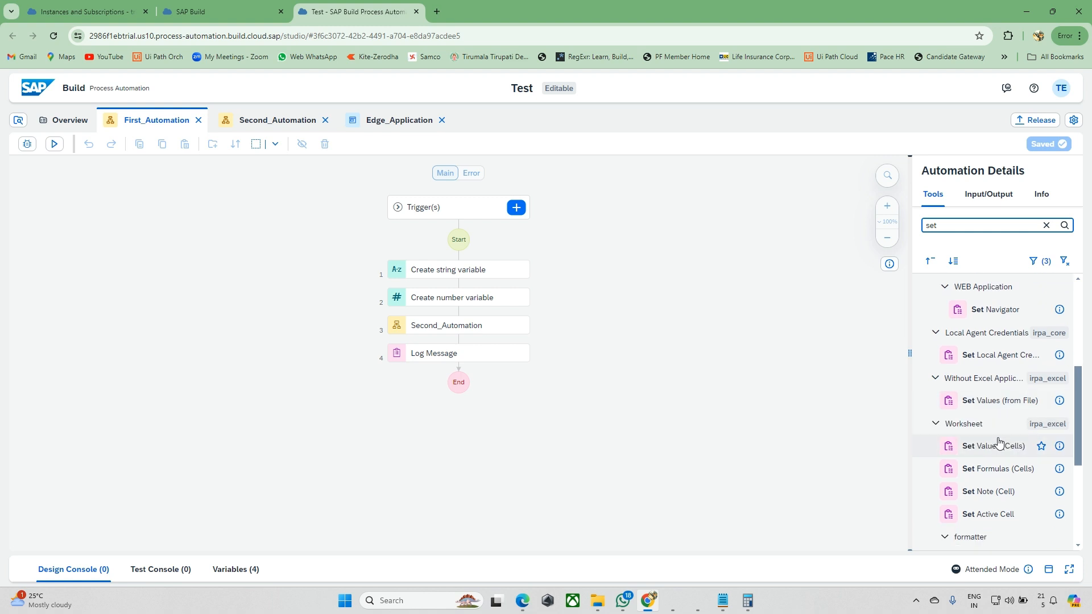
pyautogui.scroll(7, 1009, 398)
# Search the tools for "type", clear the search and look through the full list of activities
pyautogui.hotkey('ctrl', 'a')
pyautogui.press('BackSpace')
pyautogui.write('ty')
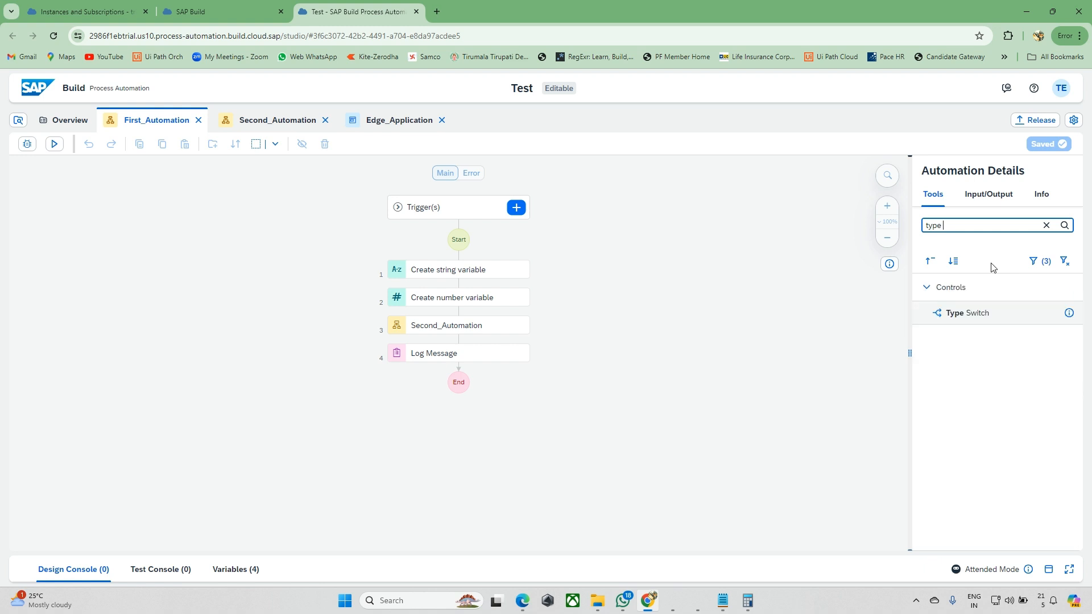
pyautogui.hotkey('ctrl', 'a')
pyautogui.press('BackSpace')
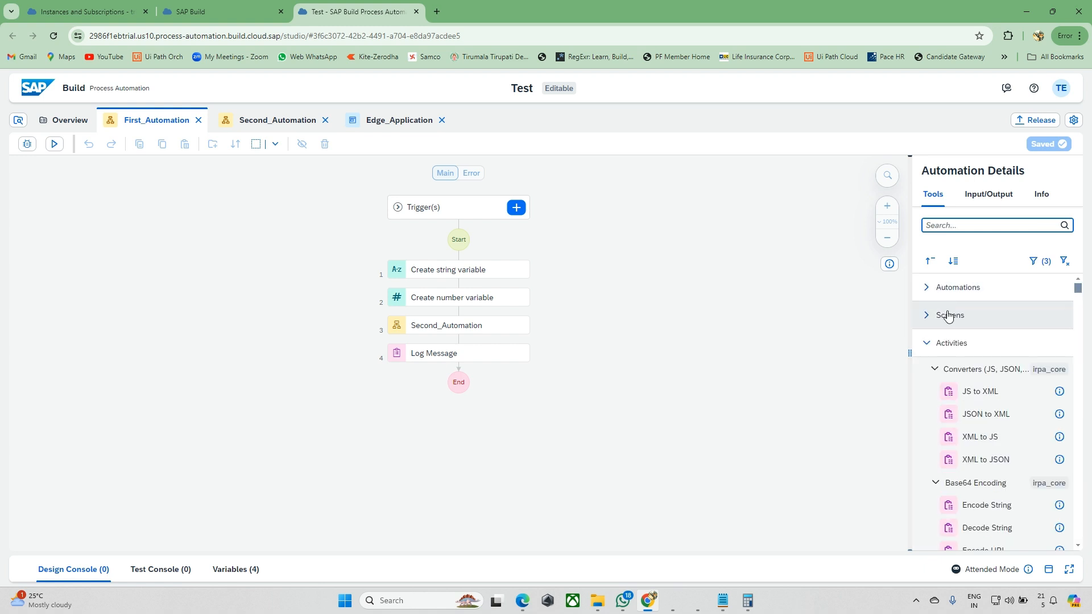
pyautogui.scroll(-1, 955, 364)
pyautogui.scroll(-4, 970, 421)
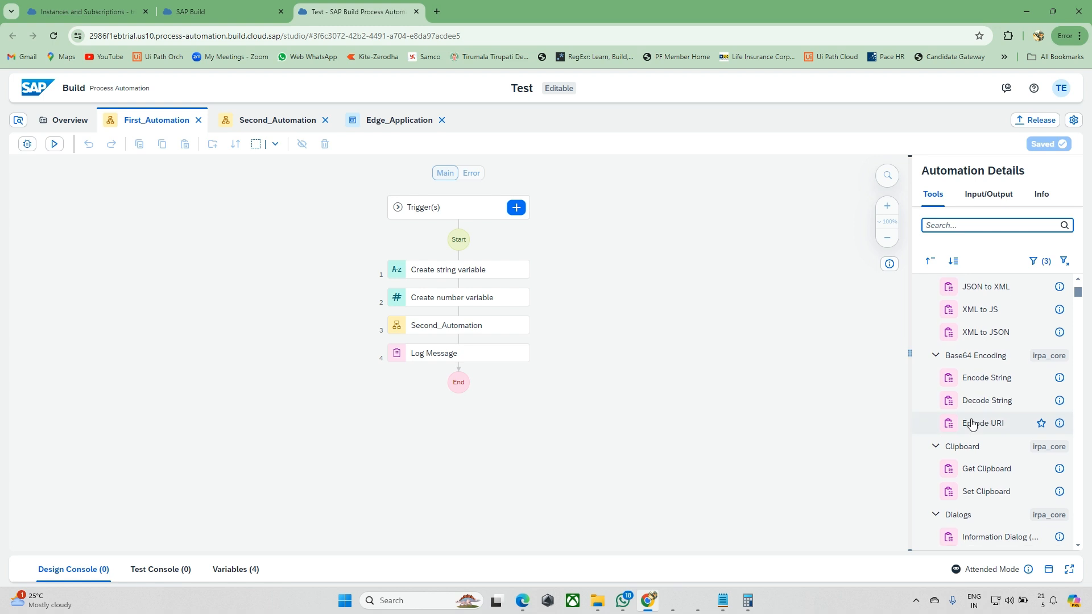
pyautogui.scroll(-1, 992, 447)
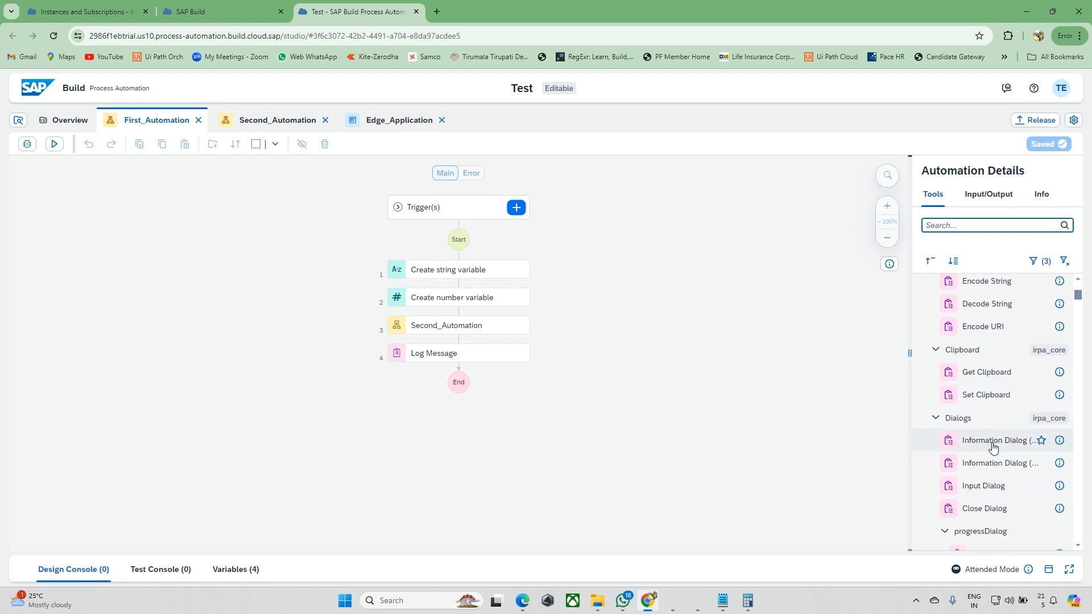
pyautogui.scroll(-2, 993, 447)
pyautogui.scroll(-8, 990, 460)
# Search the tools for "element" with all filters cleared and add Set Element before the Create string variable step
pyautogui.write('element')
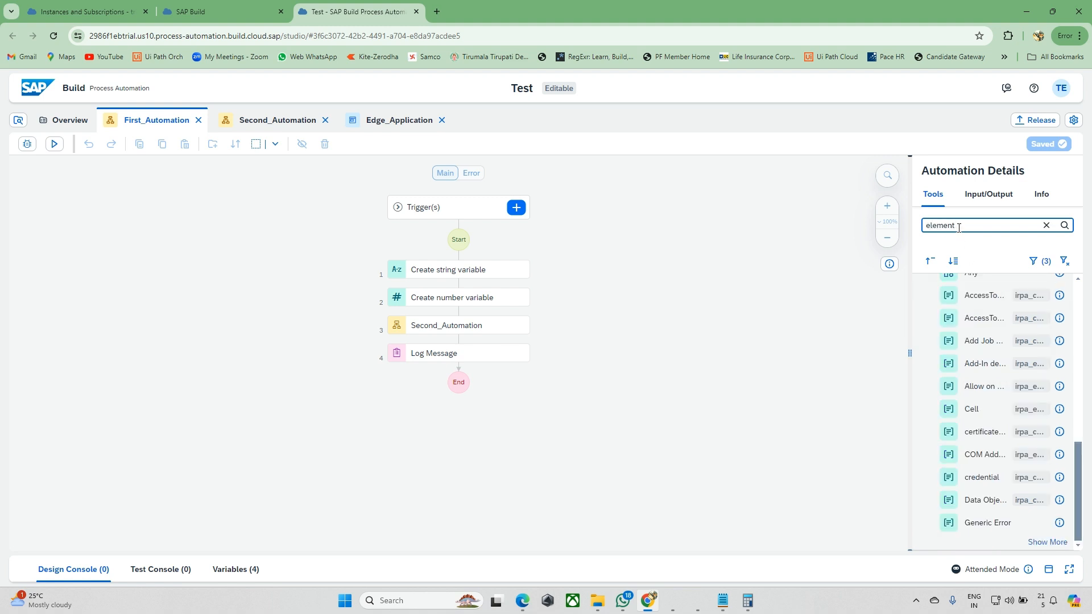
pyautogui.click(1063, 266)
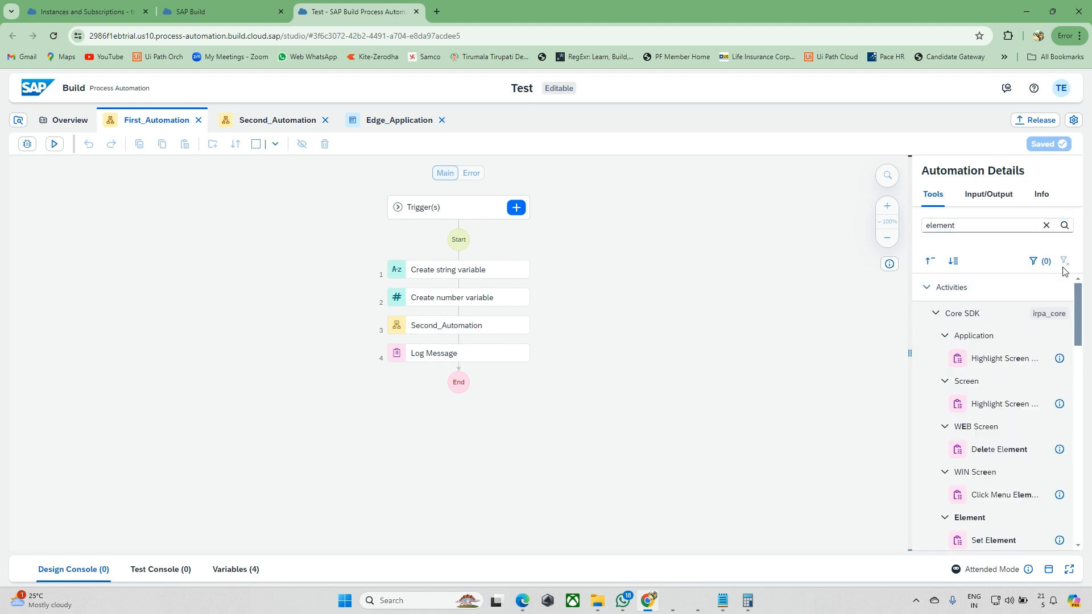
pyautogui.scroll(-3, 995, 429)
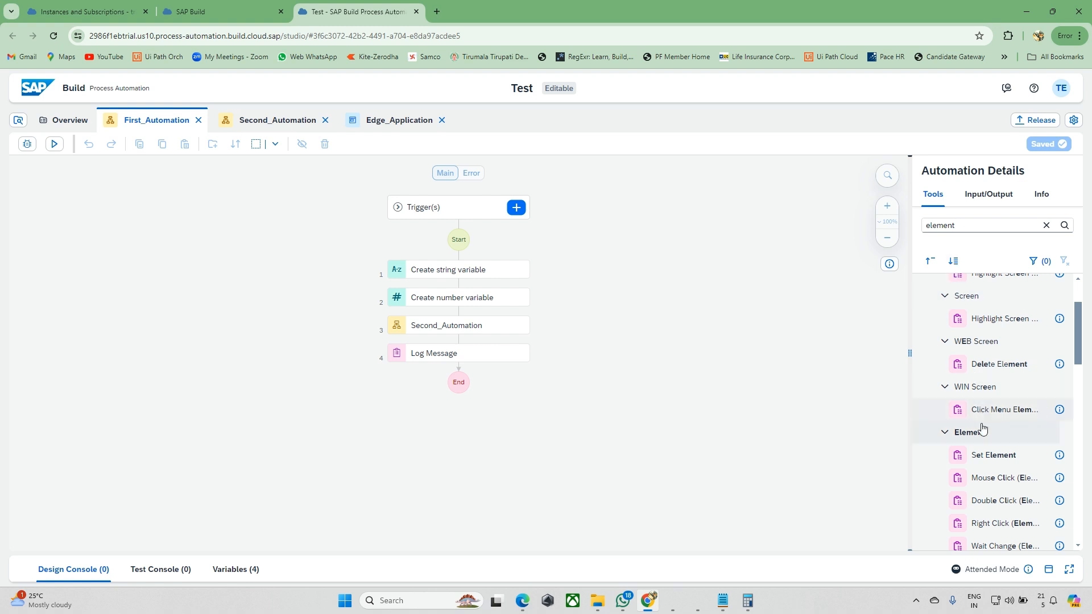
pyautogui.moveTo(986, 463); pyautogui.dragTo(460, 257)
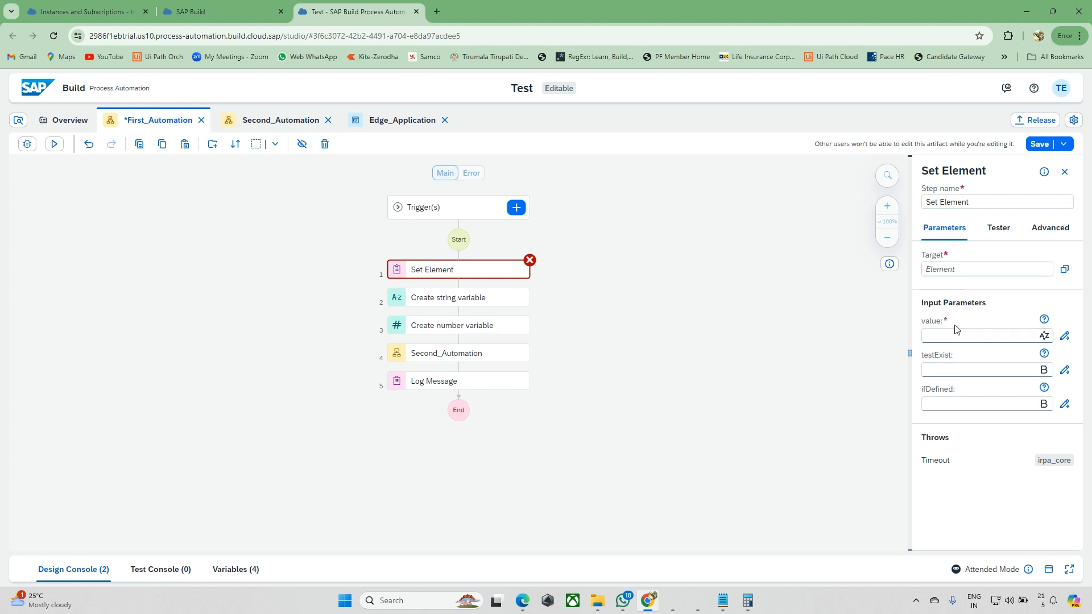
# Set the Set Element step's target to SearchBox on the Google screen of Edge_Application
pyautogui.click(1065, 273)
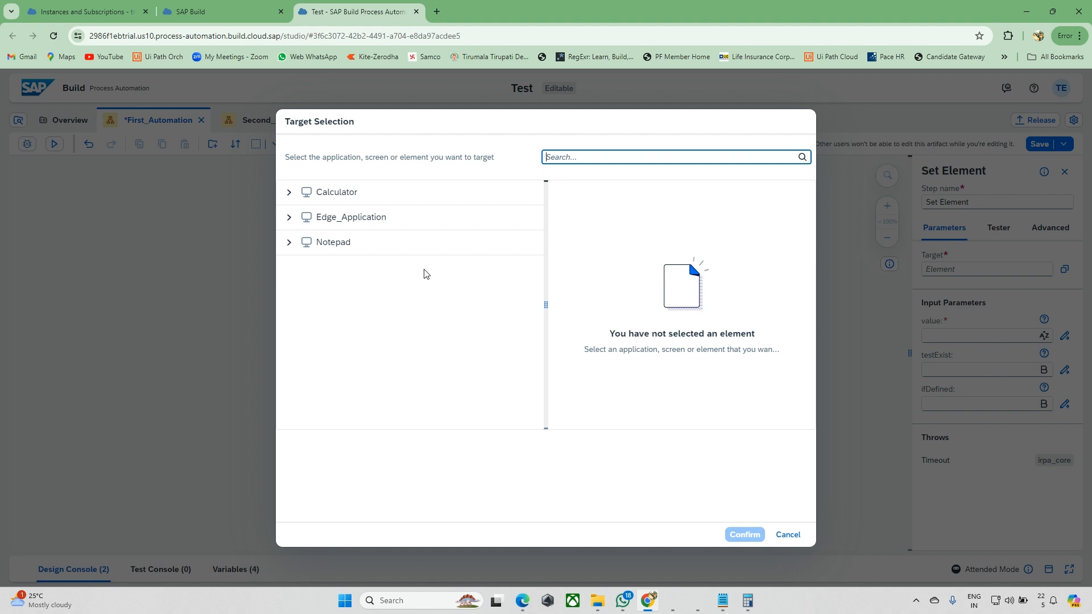
pyautogui.click(291, 221)
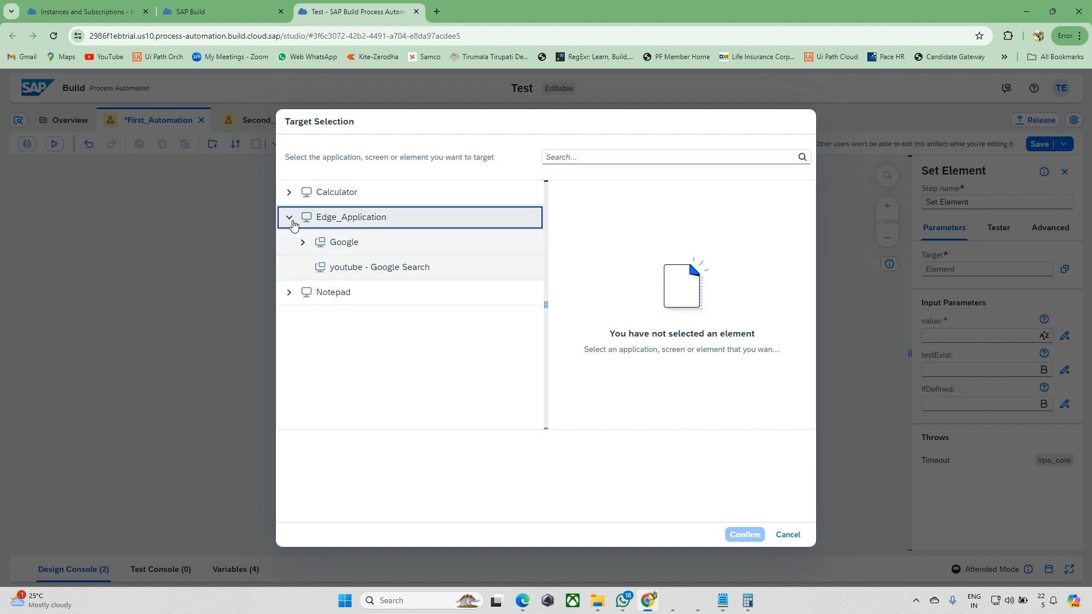
pyautogui.click(304, 244)
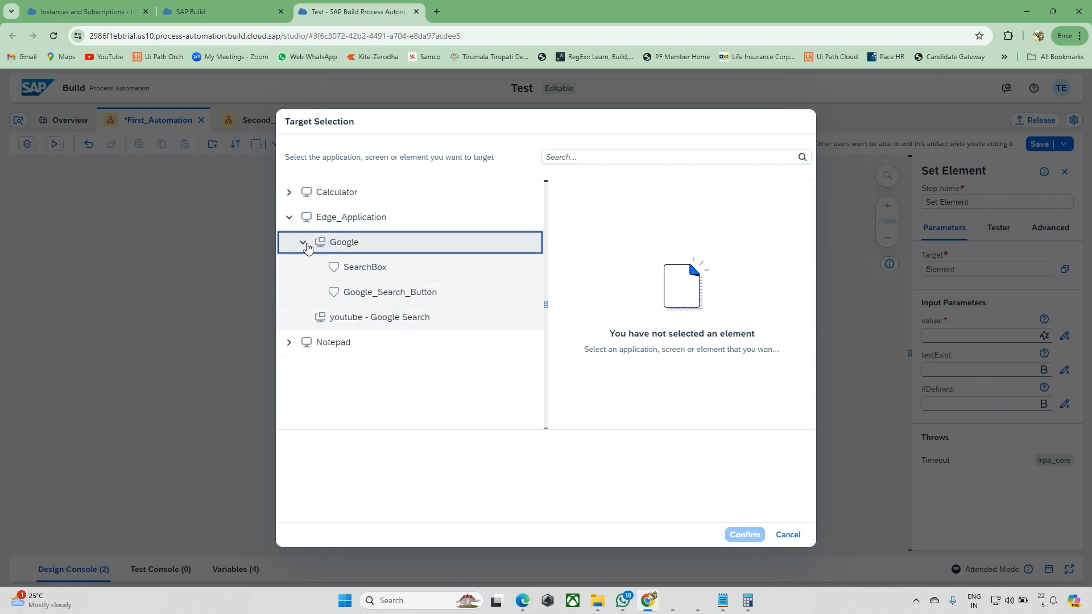
pyautogui.click(374, 276)
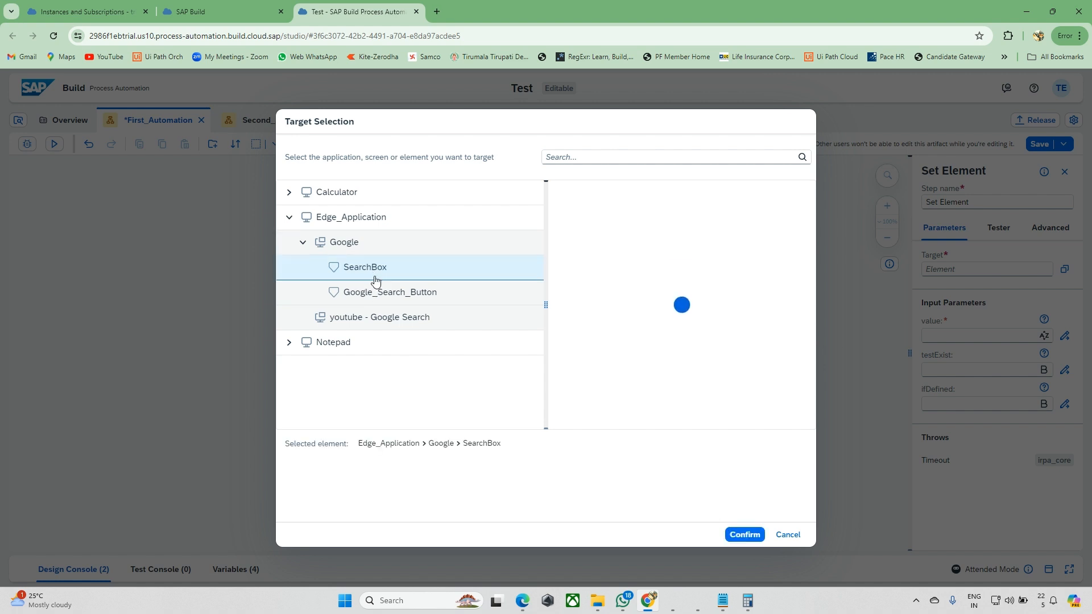
pyautogui.click(441, 299)
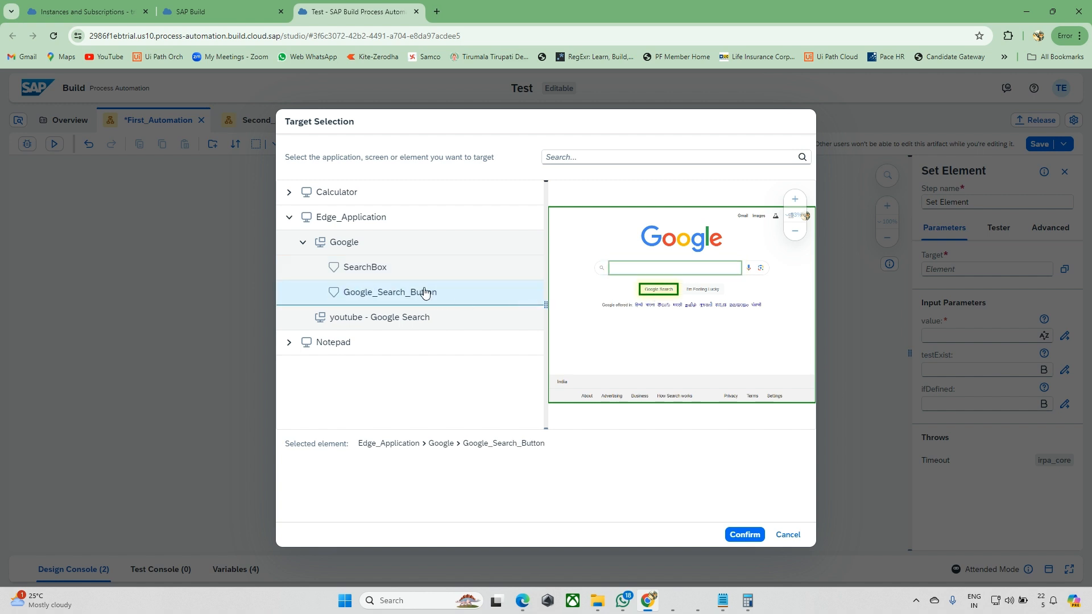
pyautogui.click(392, 268)
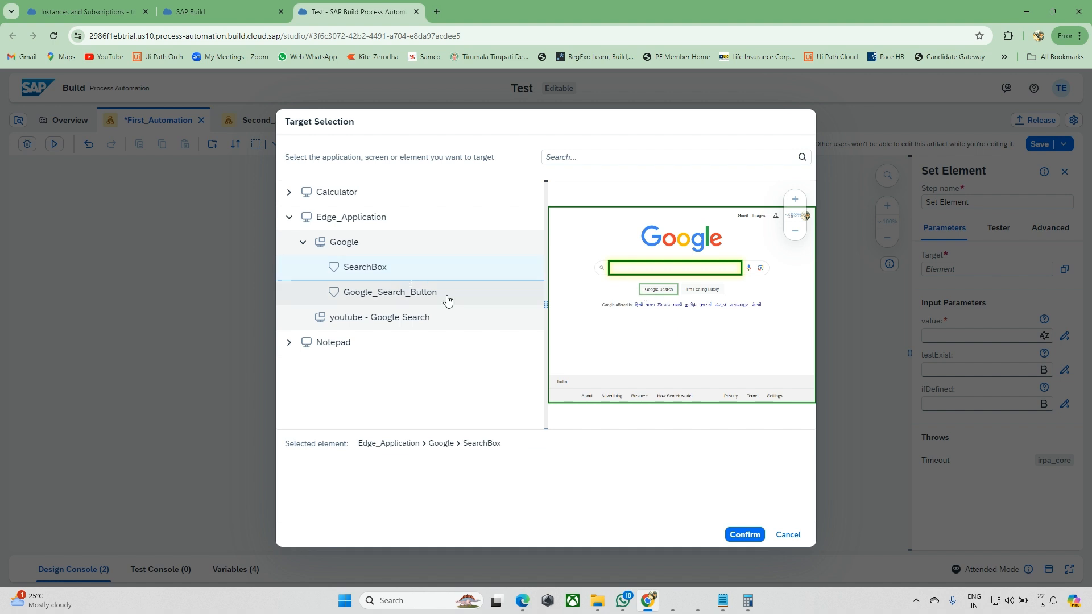
pyautogui.click(737, 539)
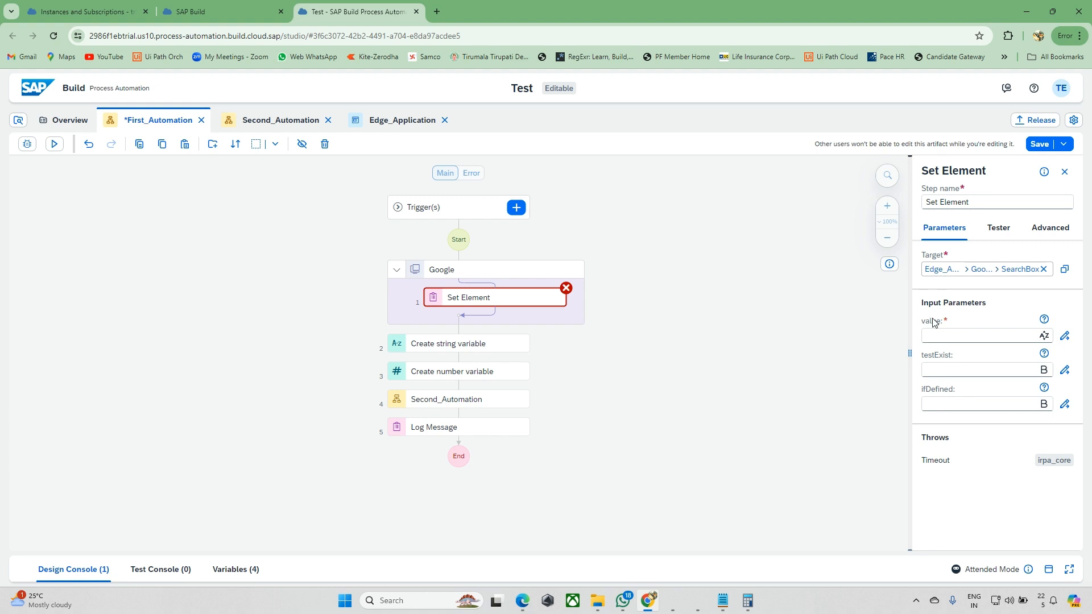
# Set the Set Element value to the expression "Youtube" and save First_Automation
pyautogui.click(1064, 336)
pyautogui.write('"')
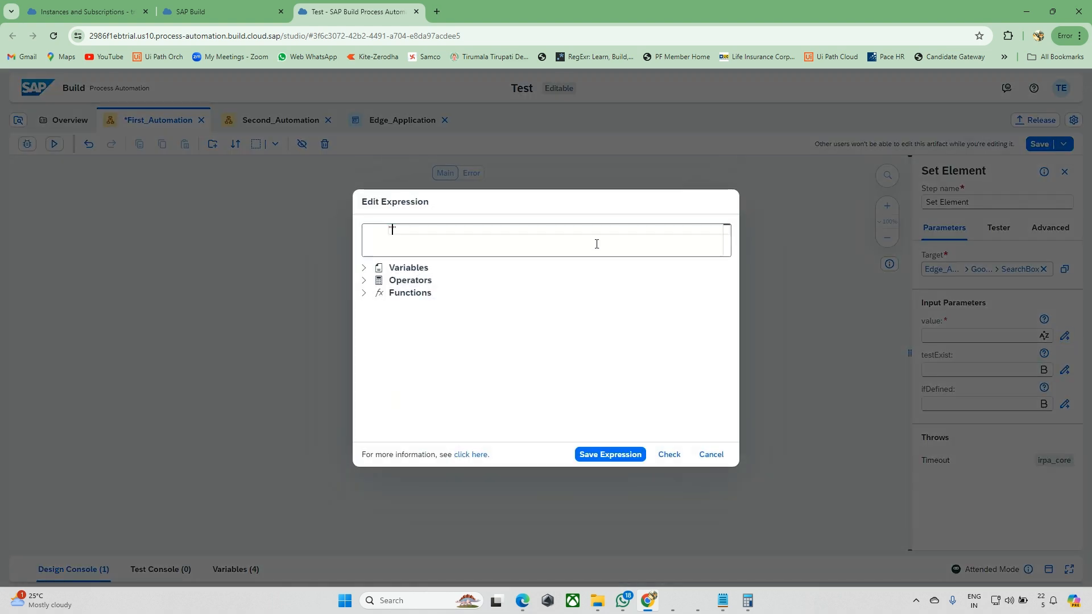
pyautogui.write('Youtube')
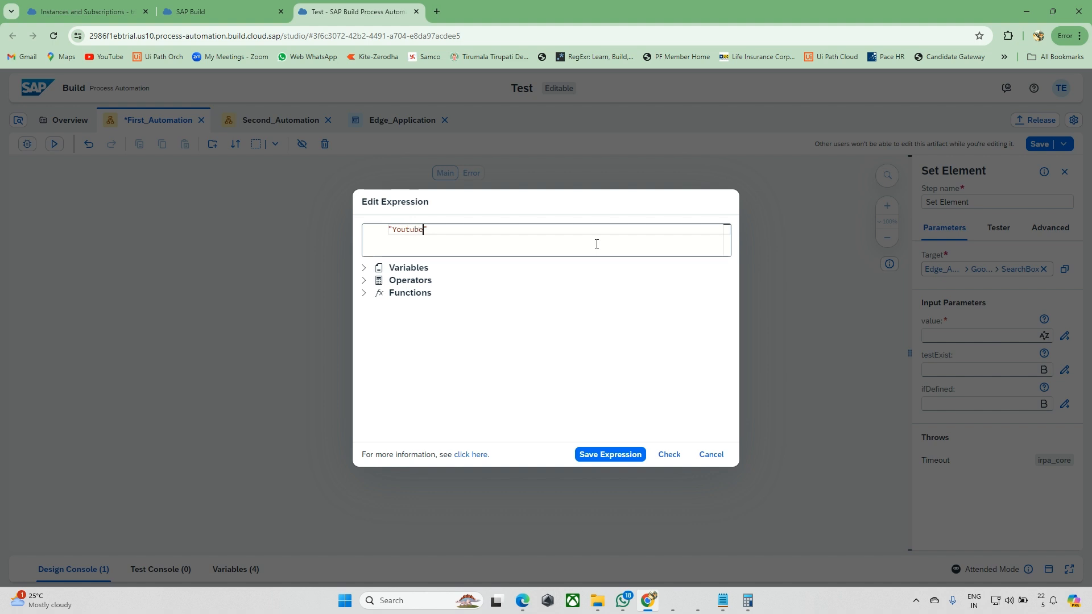
pyautogui.click(621, 456)
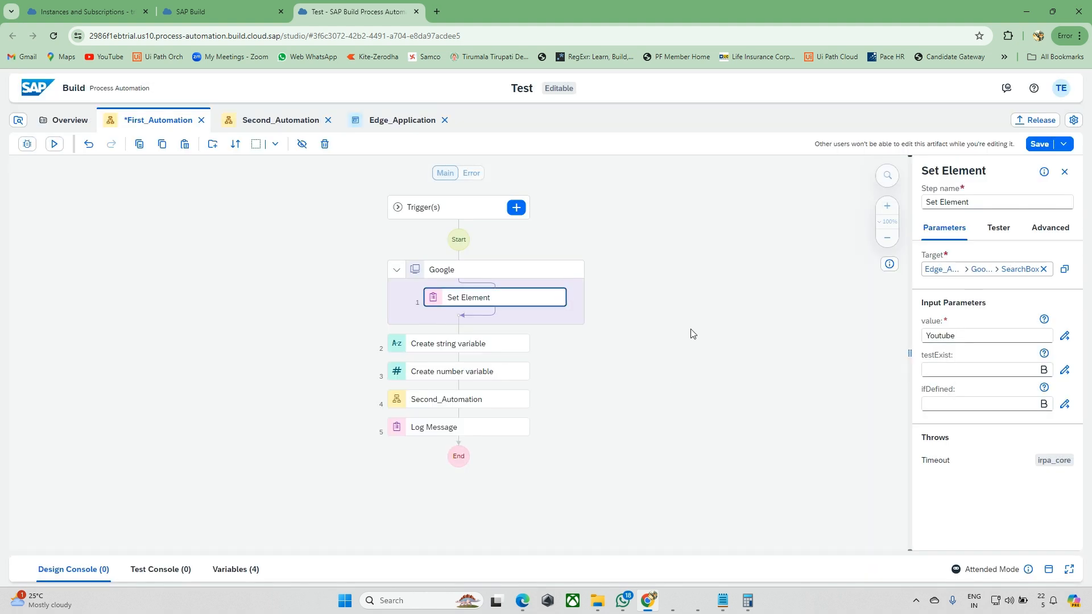
pyautogui.hotkey('ctrl', 's')
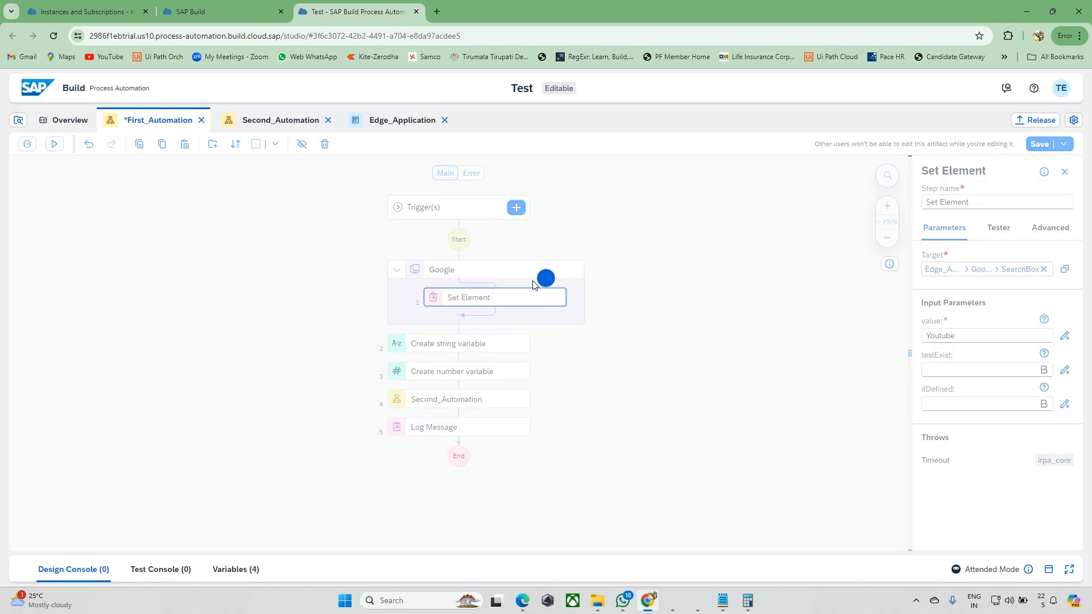
# Switch to Edge, go back to the Google home page, dismiss the storage clean-up offer and minimize the browser
pyautogui.click(434, 278)
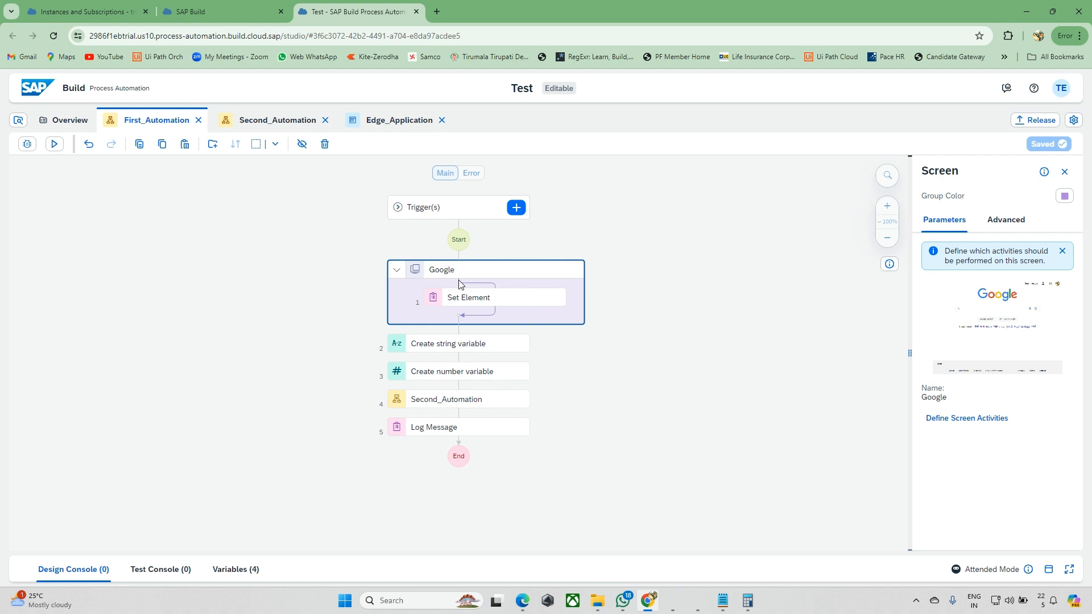
pyautogui.click(522, 600)
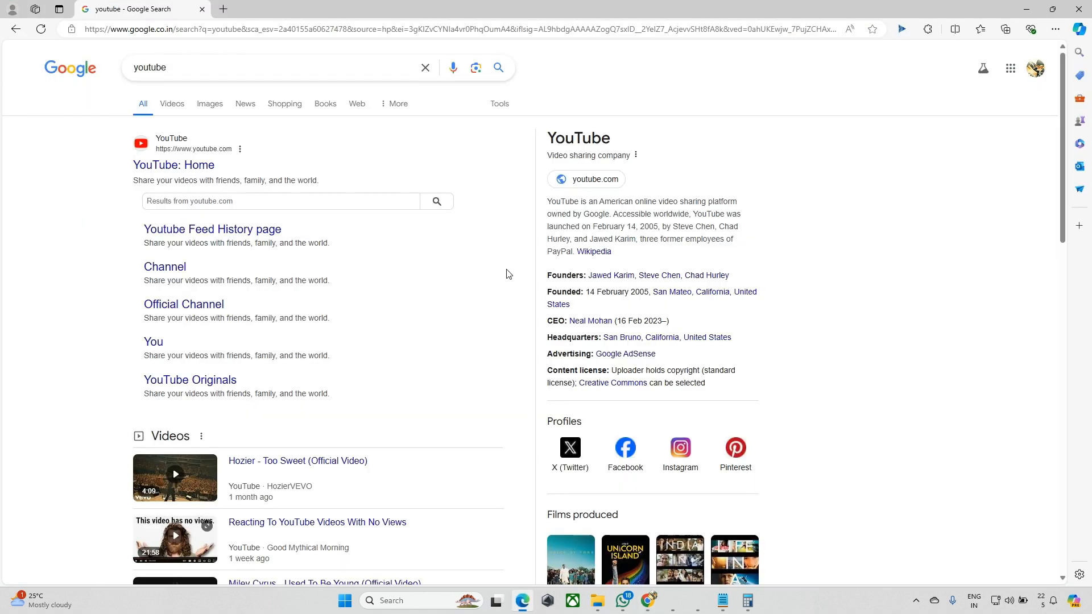
pyautogui.click(1026, 9)
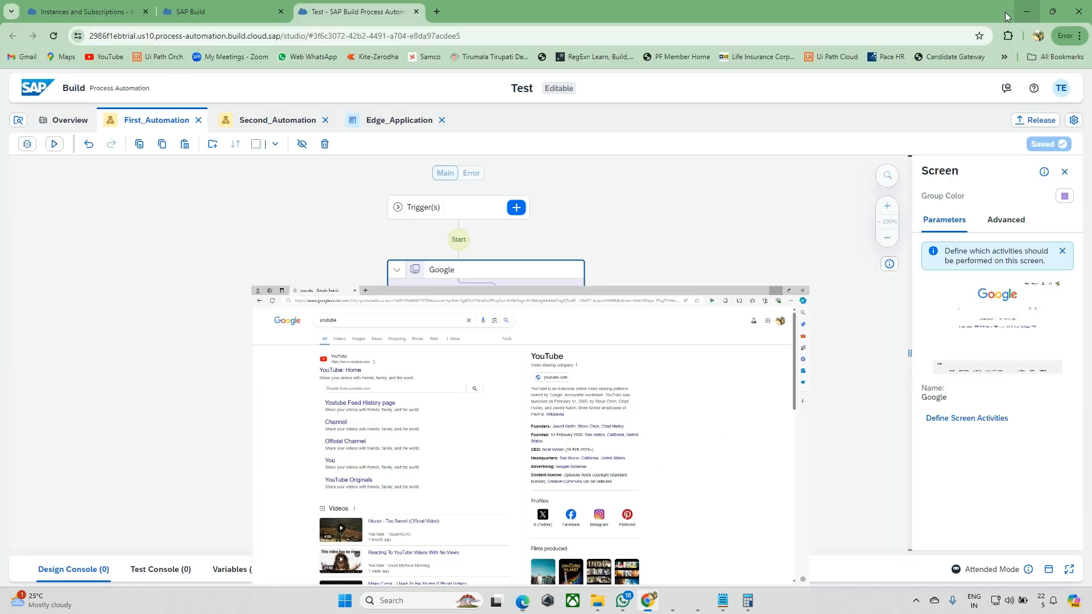
pyautogui.hotkey('alt', 'Tab')
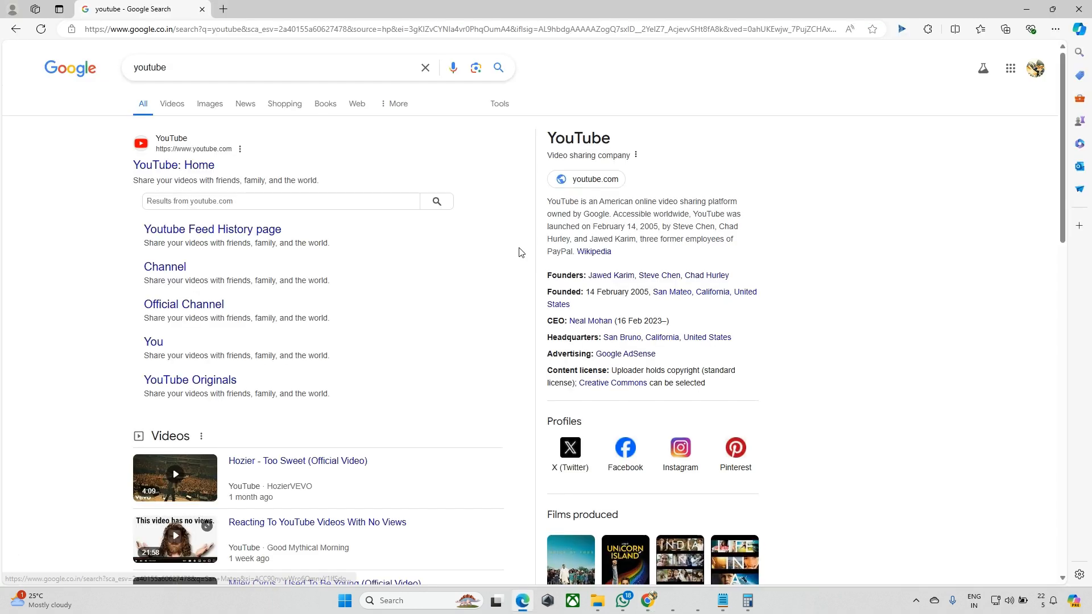
pyautogui.click(17, 30)
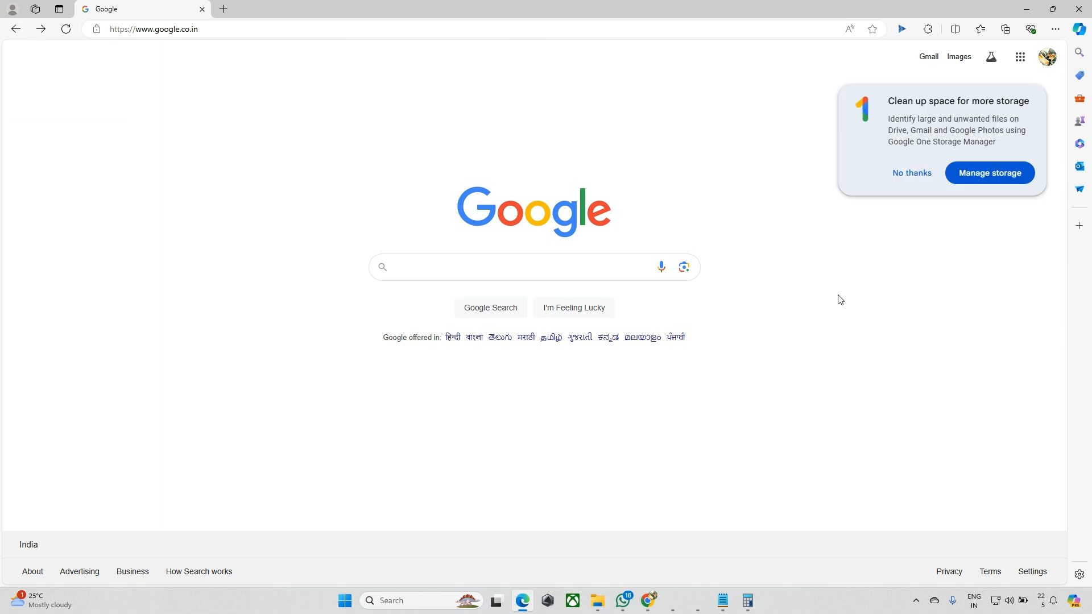
pyautogui.click(911, 173)
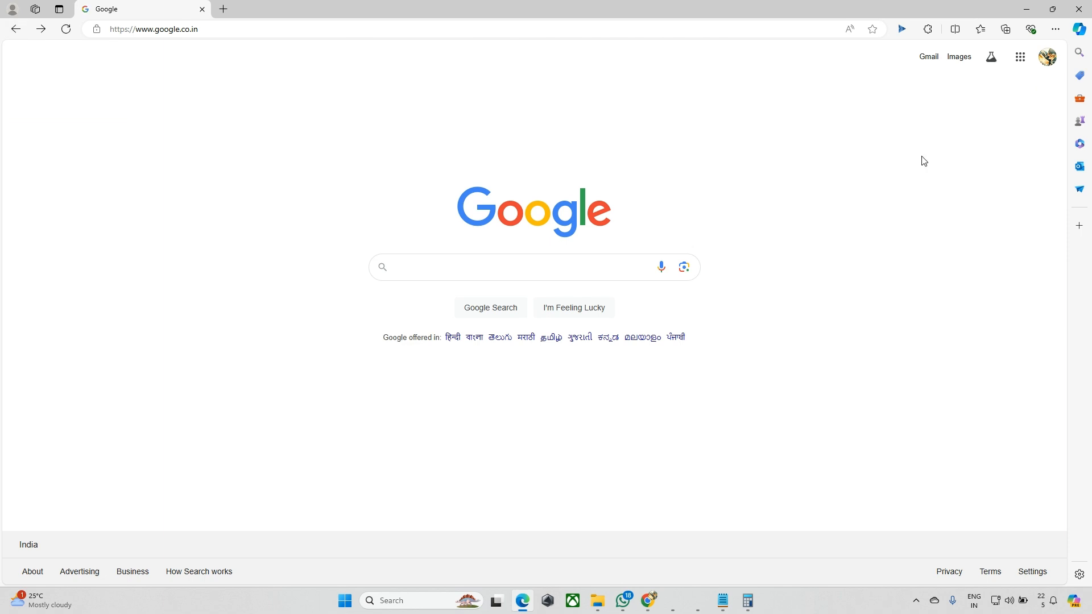
pyautogui.click(1026, 9)
# Return to First_Automation in SAP Build and look through the element activities for one that clicks an element
pyautogui.click(747, 277)
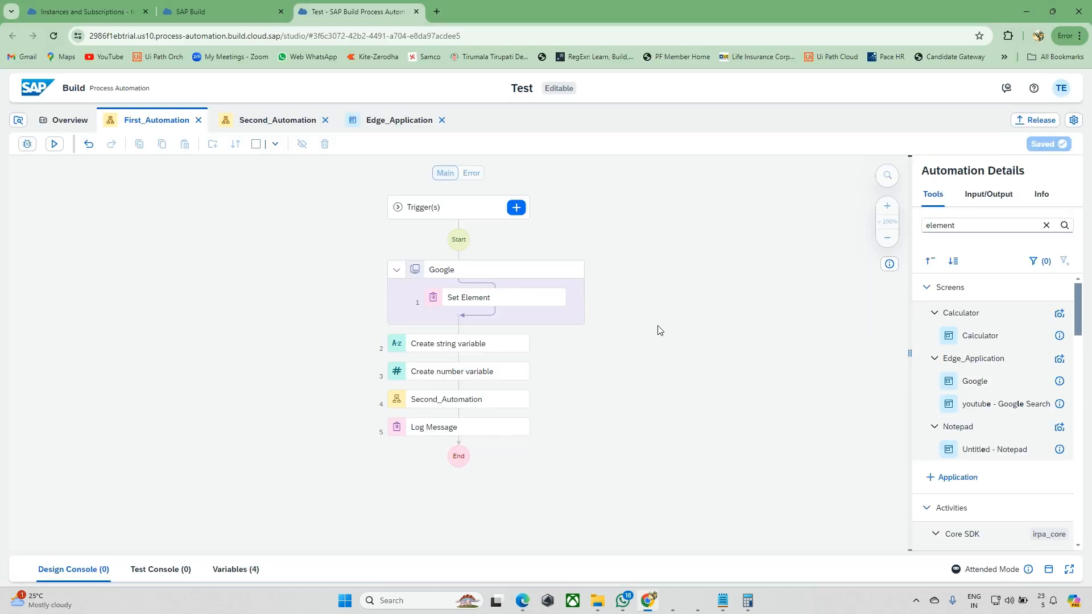
pyautogui.click(964, 231)
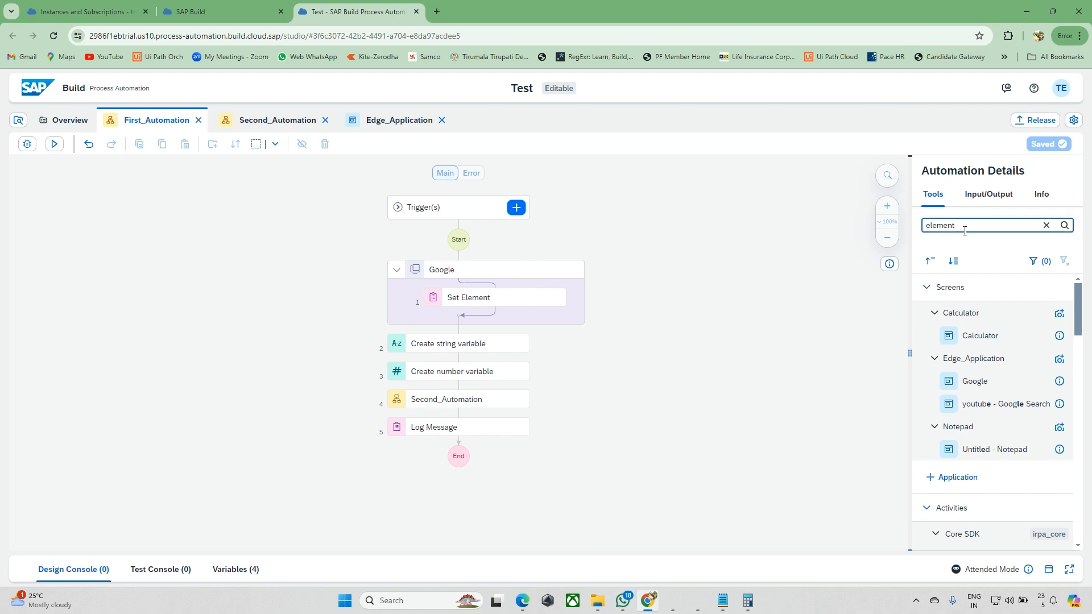
pyautogui.scroll(-6, 953, 420)
pyautogui.scroll(-3, 954, 424)
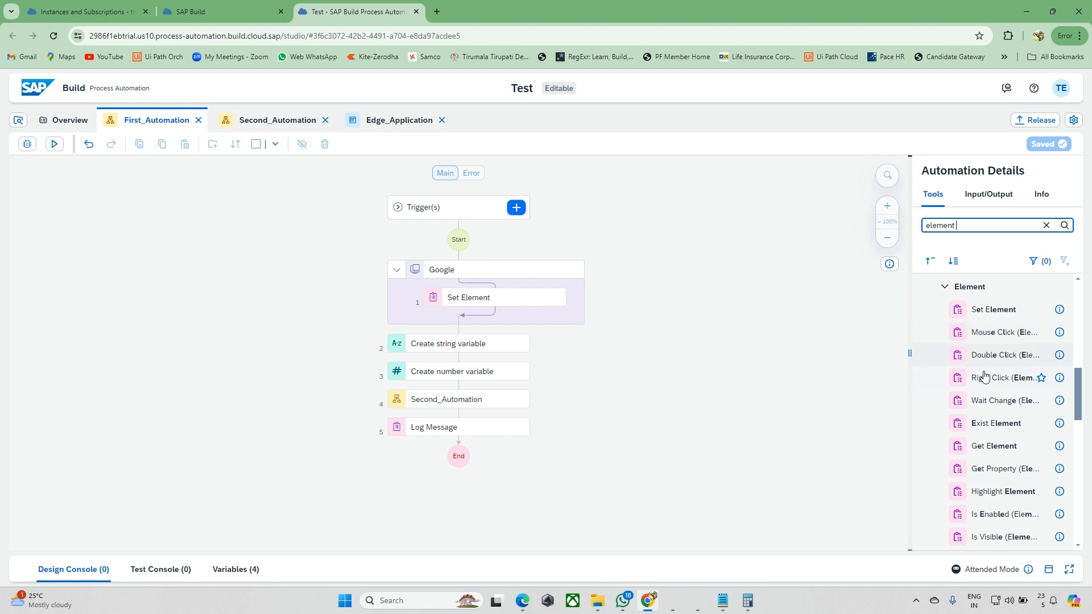
pyautogui.scroll(-3, 989, 449)
pyautogui.scroll(-6, 990, 451)
pyautogui.scroll(10, 990, 451)
pyautogui.scroll(-1, 990, 451)
# Search the tools for "click" and add Mouse Click (Element) after Set Element inside the Google screen
pyautogui.doubleClick(961, 229)
pyautogui.write('clcik')
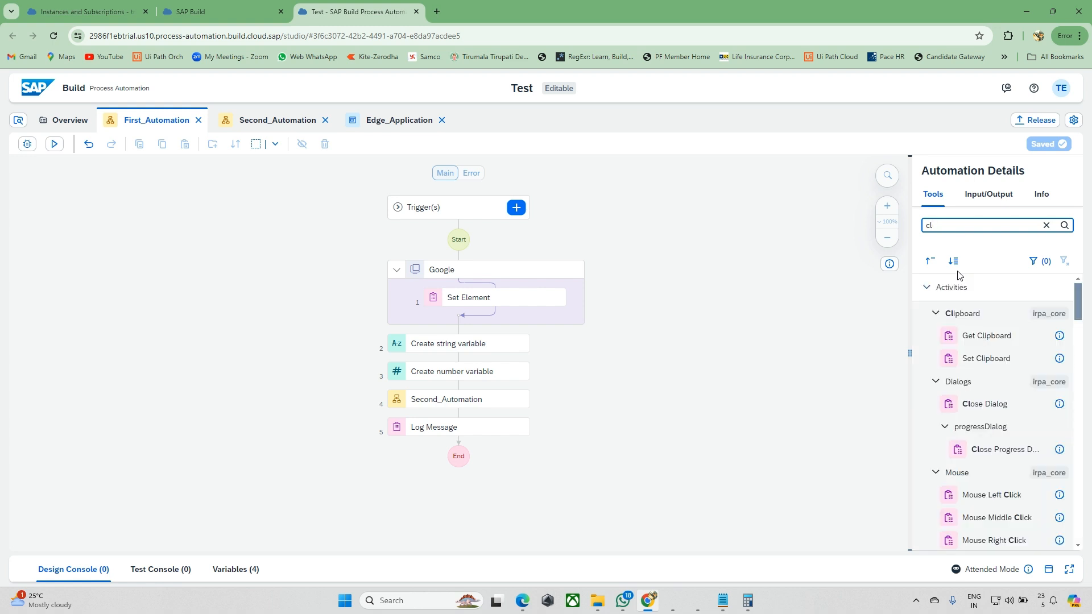
pyautogui.scroll(-3, 960, 275)
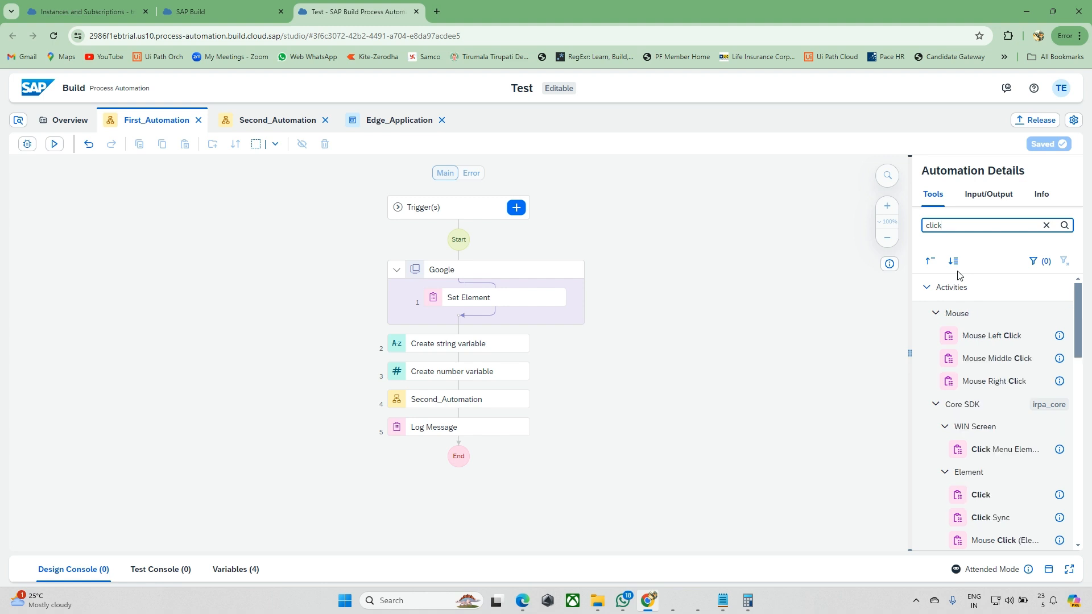
pyautogui.scroll(-2, 1001, 376)
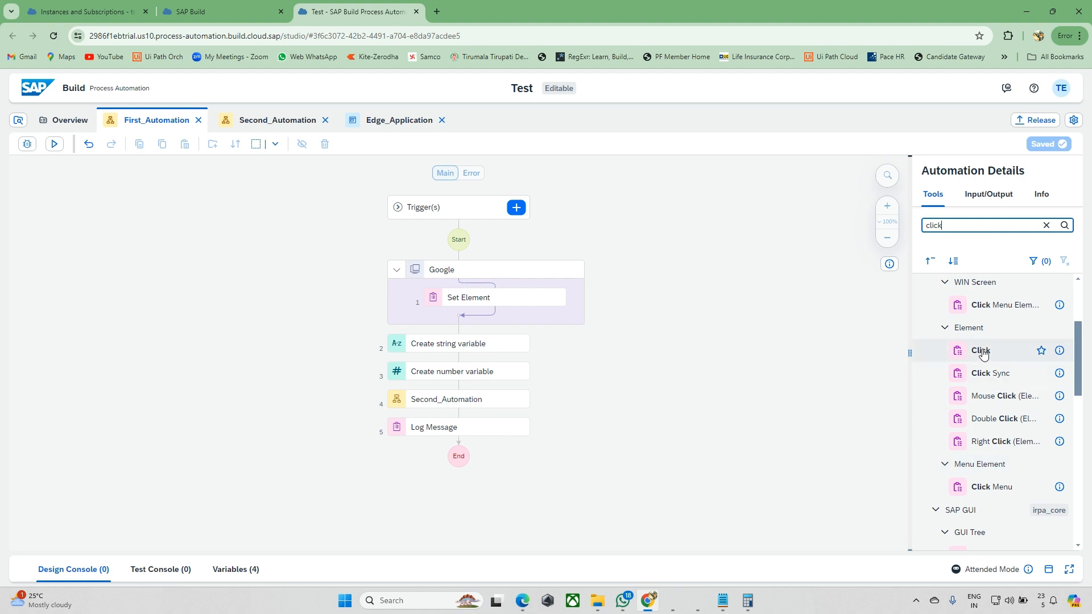
pyautogui.moveTo(999, 394); pyautogui.dragTo(516, 322)
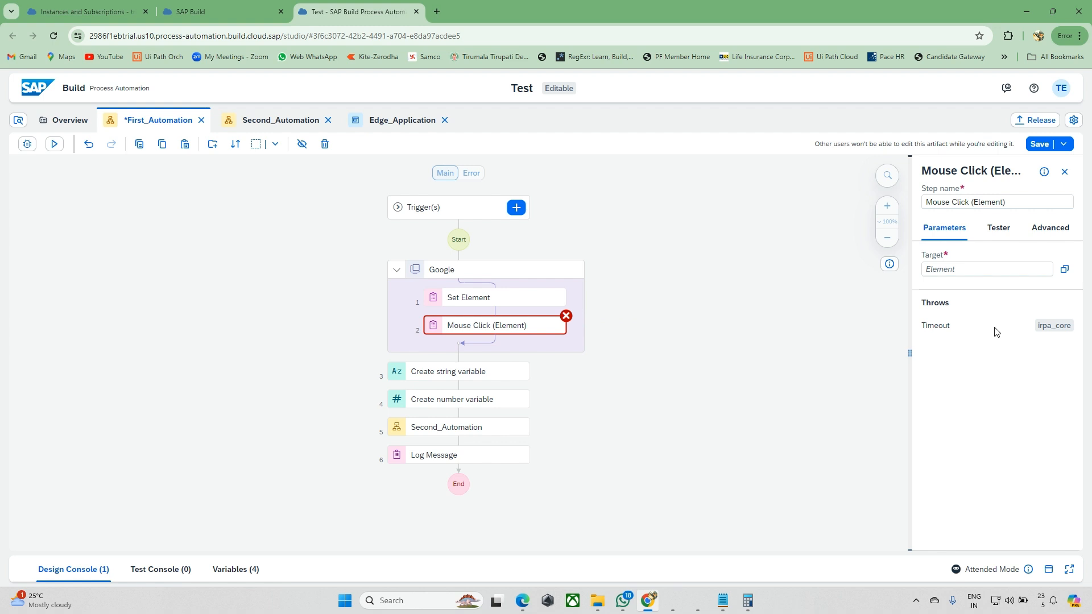
# Set the Mouse Click (Element) target to Google_Search_Button on the Google screen of Edge_Application and save the automation
pyautogui.click(1063, 269)
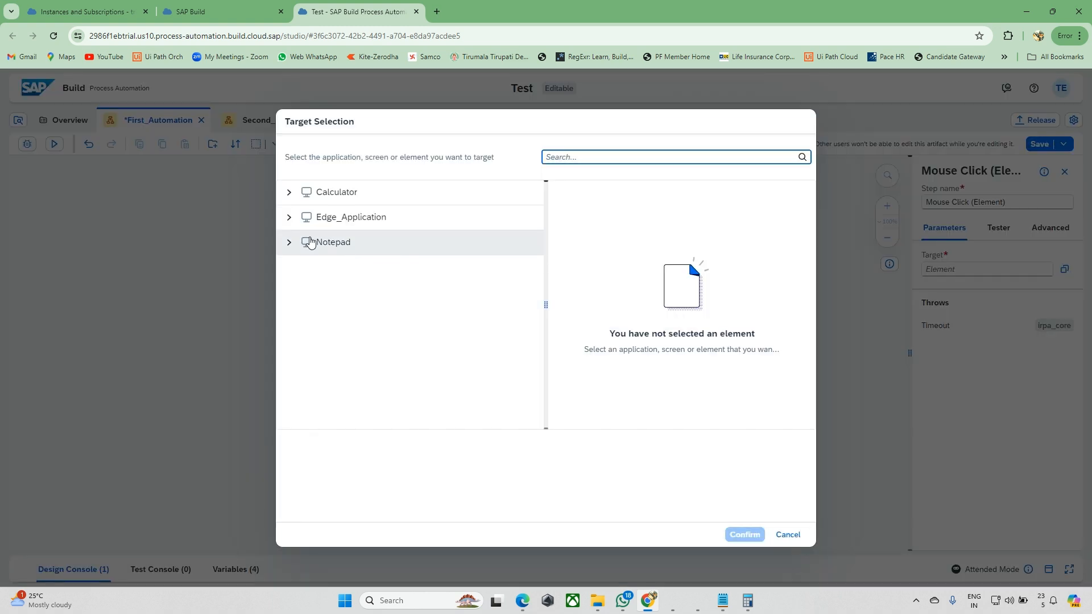
pyautogui.click(289, 218)
pyautogui.click(303, 242)
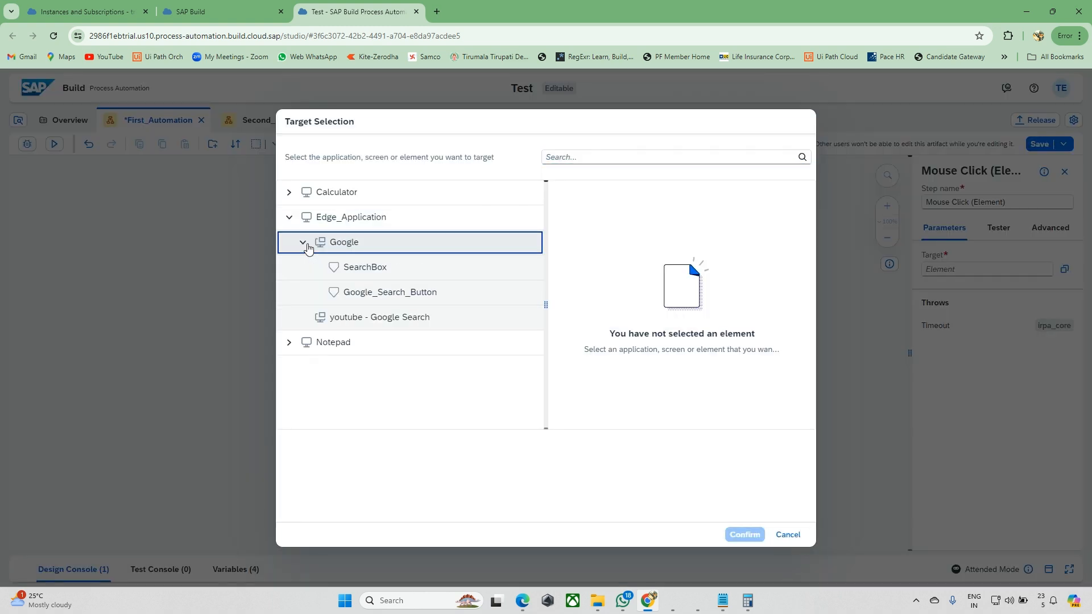
pyautogui.click(386, 297)
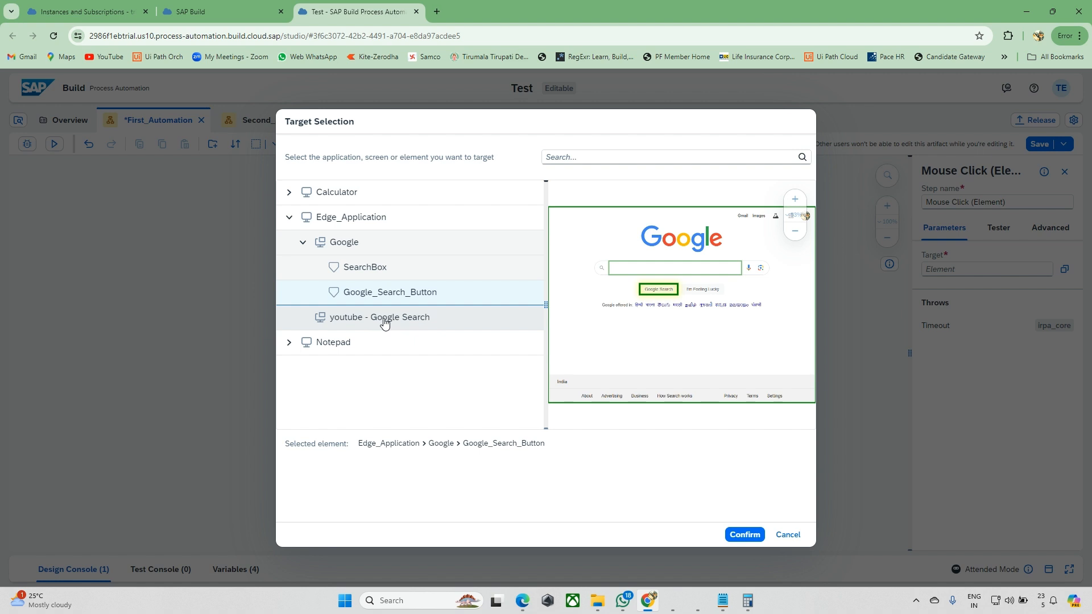
pyautogui.click(739, 535)
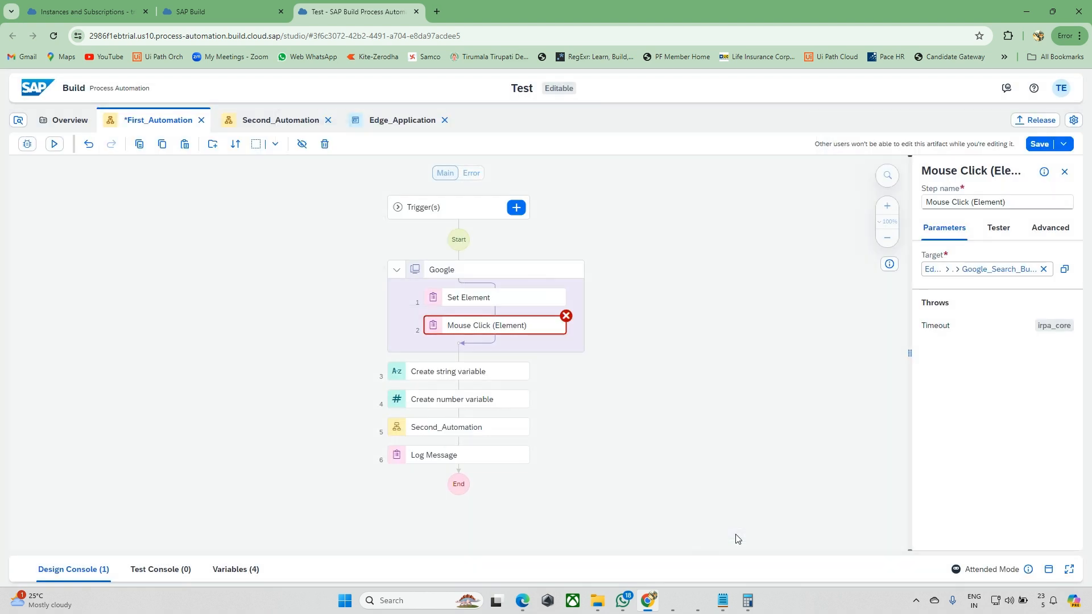
pyautogui.hotkey('ctrl', 's')
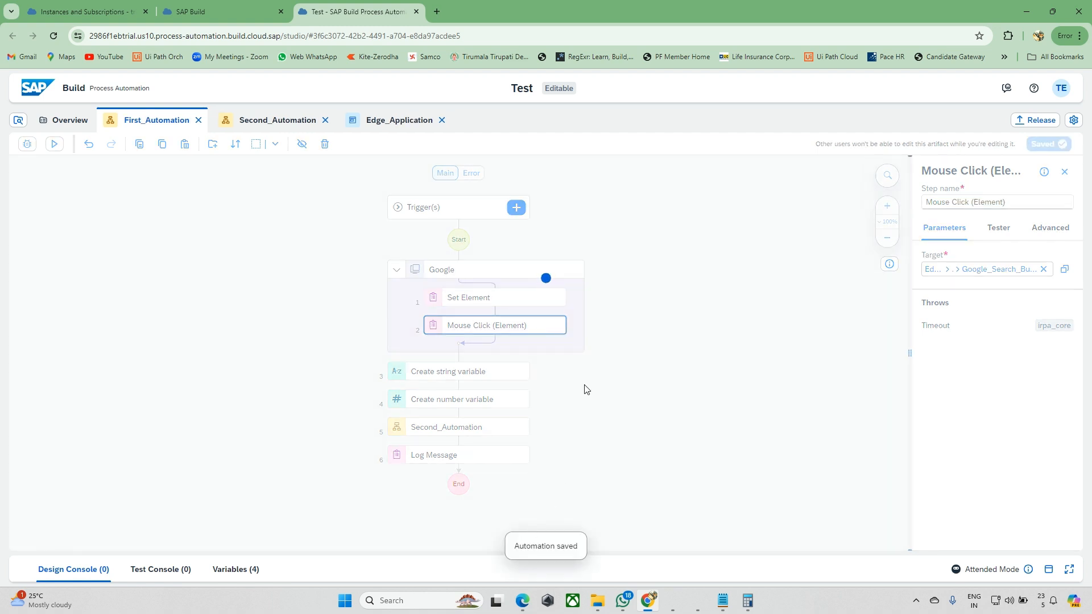
pyautogui.click(634, 372)
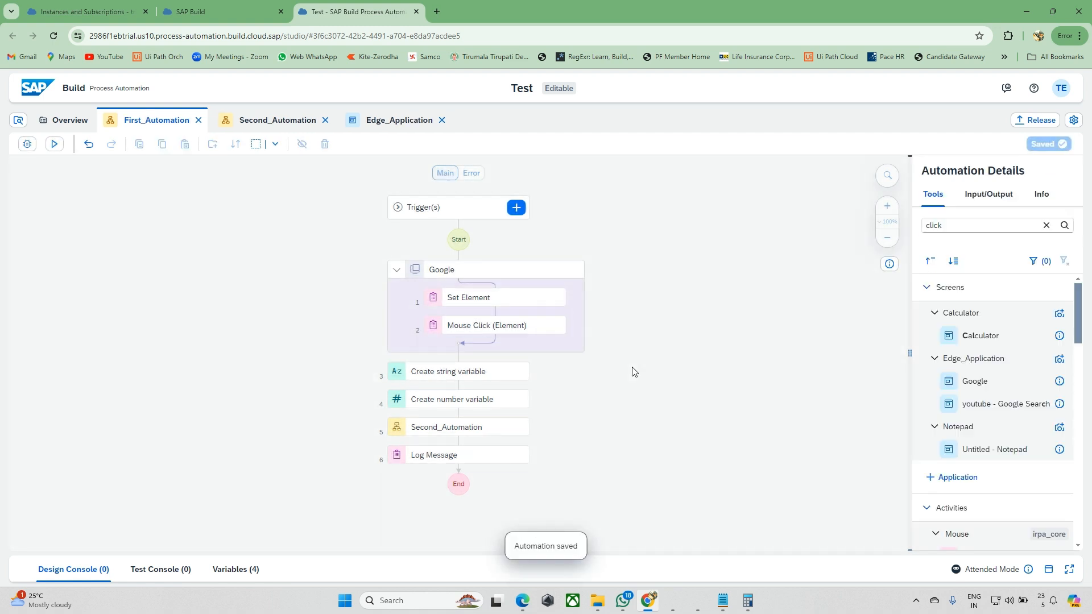
# Search the tools for "activate" and add Activate Screen before Set Element inside the Google screen
pyautogui.click(565, 273)
pyautogui.click(796, 318)
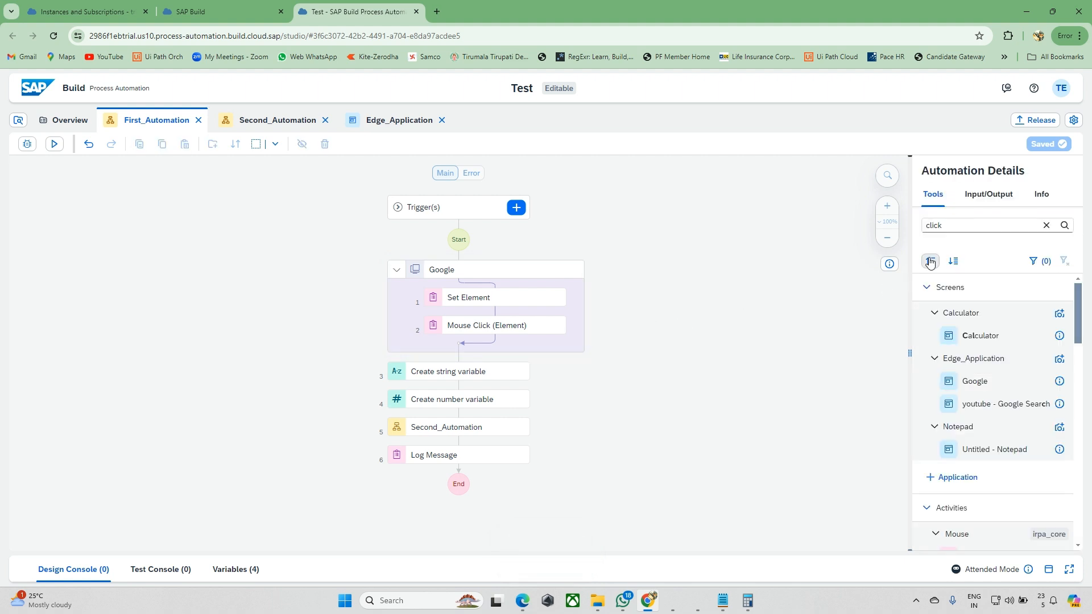
pyautogui.doubleClick(971, 223)
pyautogui.press('BackSpace')
pyautogui.write('activate')
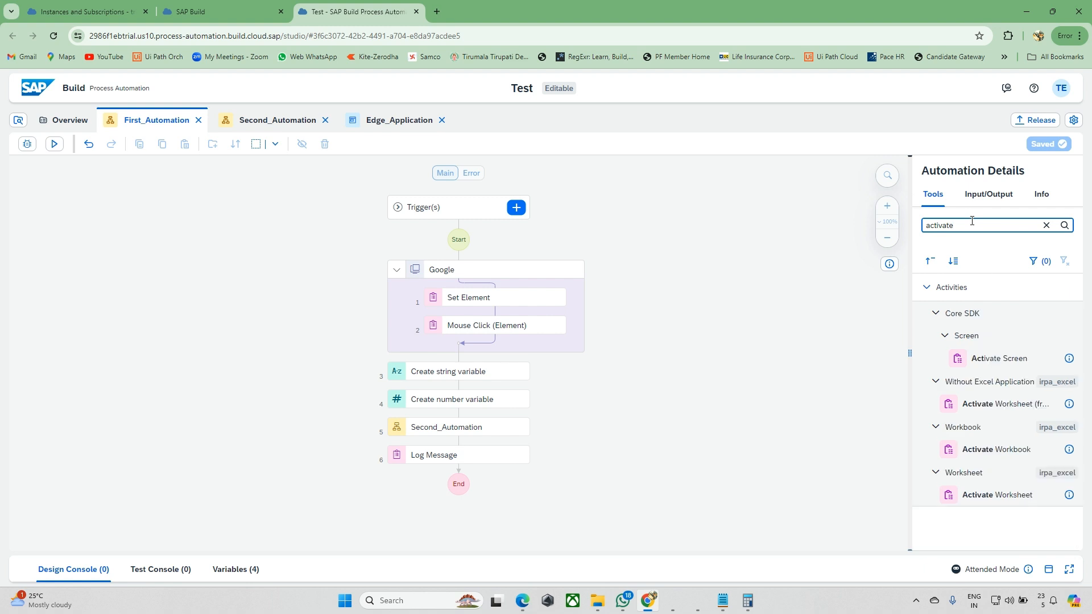
pyautogui.moveTo(1009, 359); pyautogui.dragTo(495, 286)
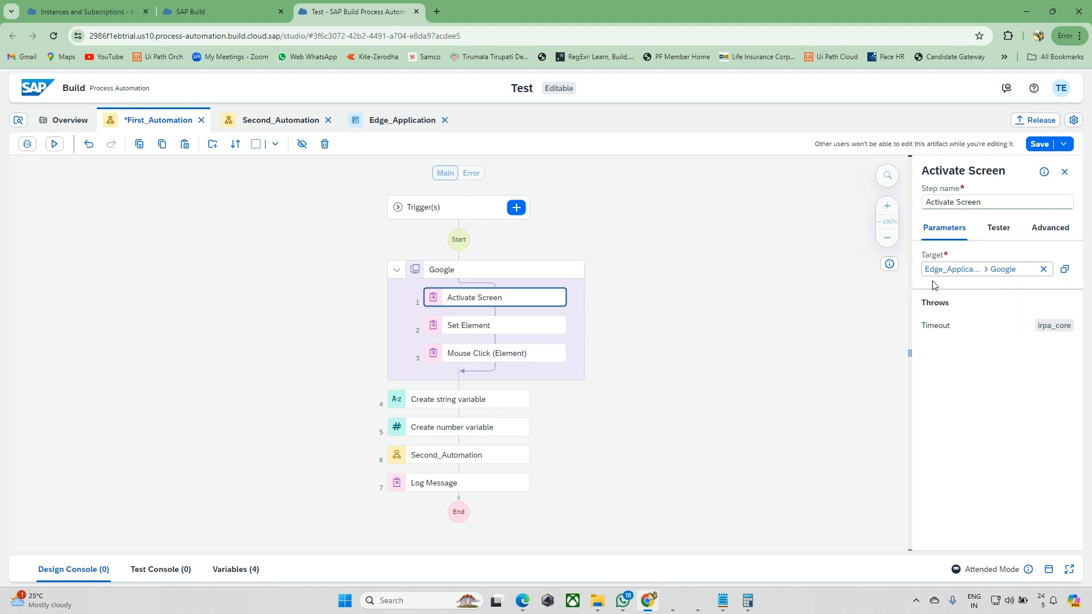
pyautogui.click(651, 378)
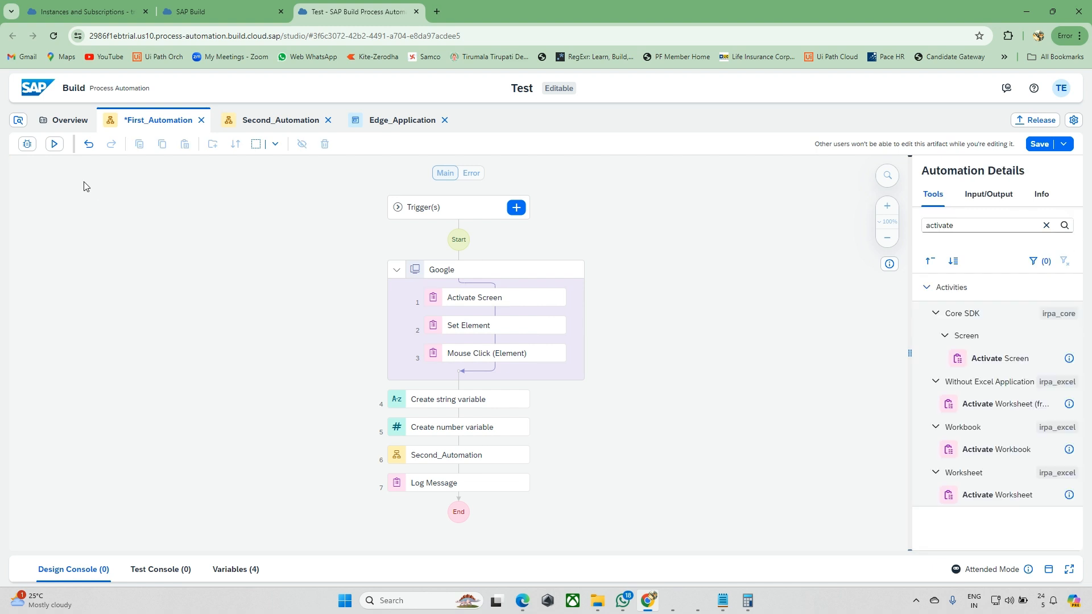
# Save all changes and run a test of First_Automation
pyautogui.click(56, 149)
pyautogui.click(572, 358)
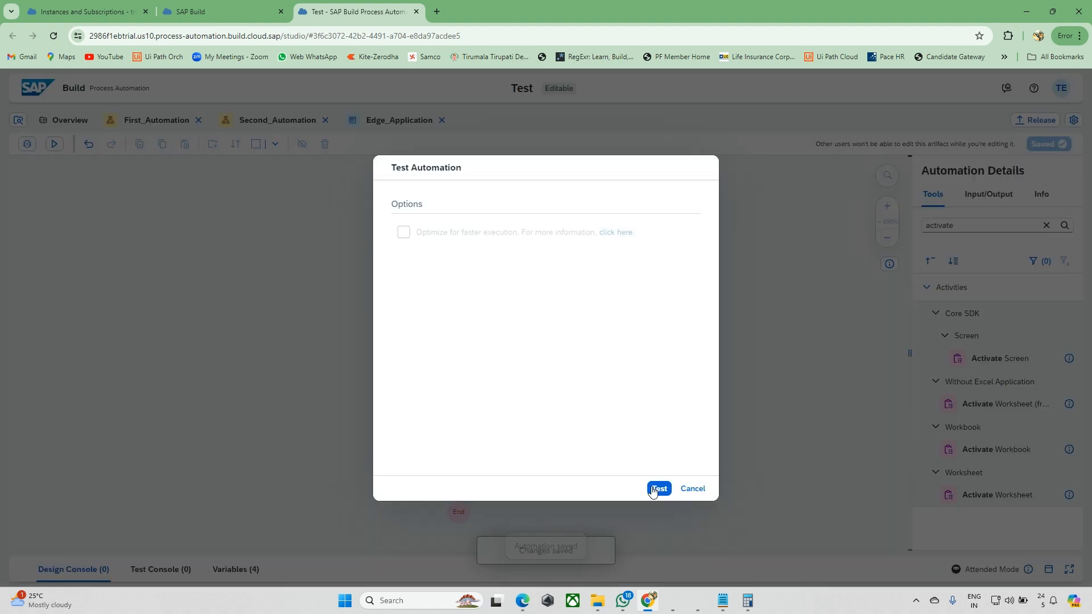
pyautogui.click(656, 489)
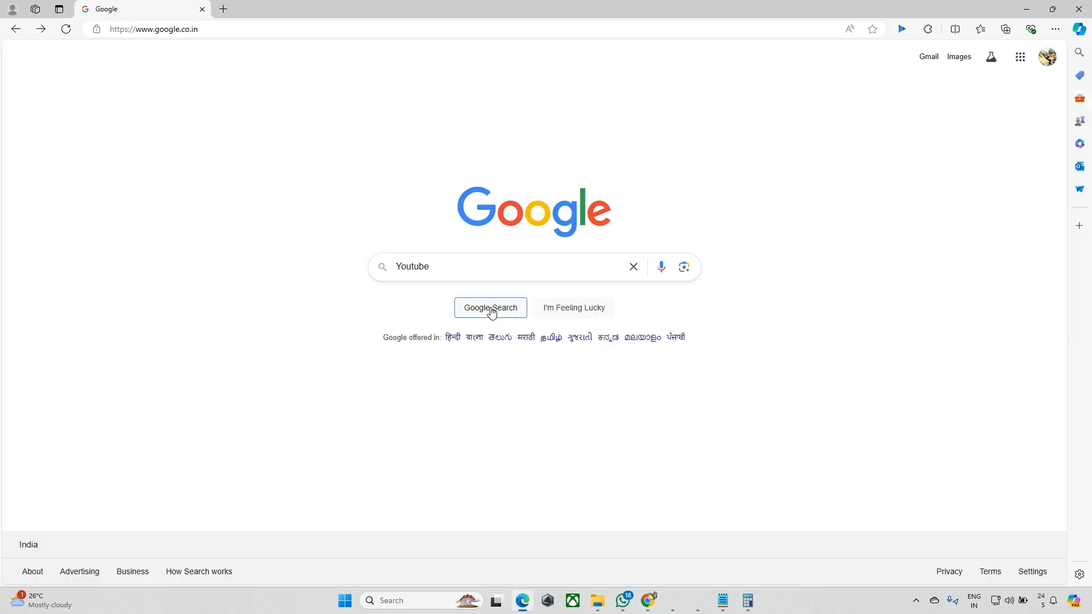
# Submit the Youtube search in Edge and go back to the Google home page, returning to SAP Build with the console collapsed
pyautogui.click(492, 310)
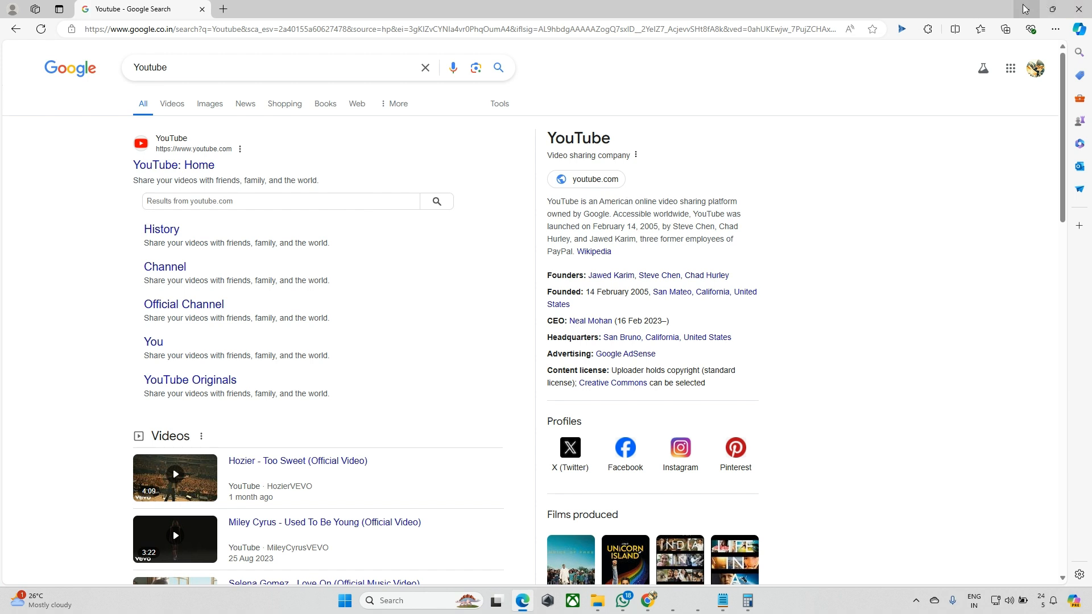
pyautogui.click(15, 29)
pyautogui.hotkey('alt', 'Tab')
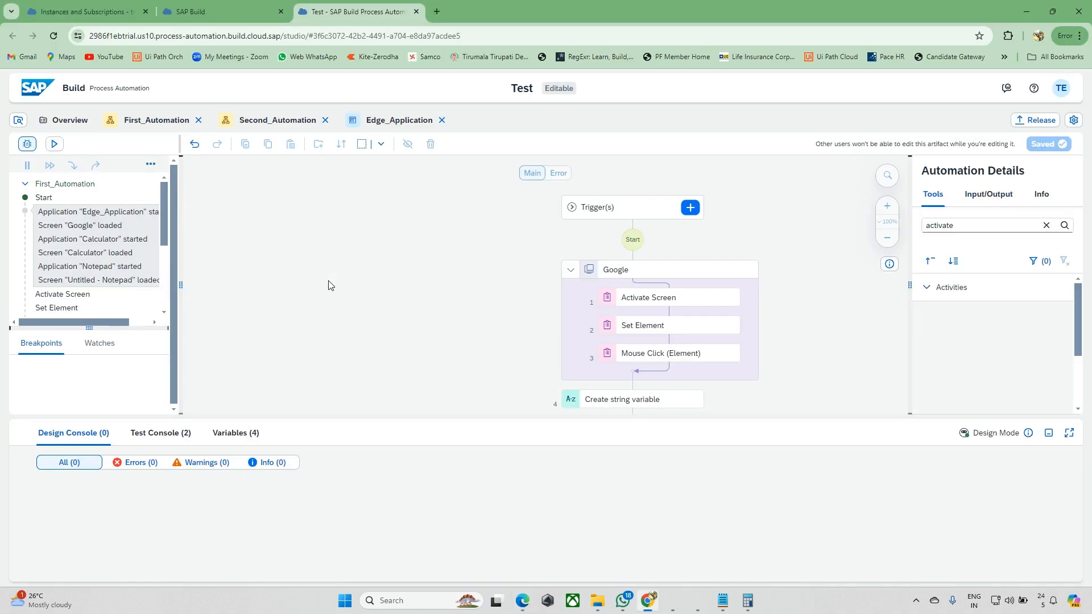
pyautogui.click(1049, 433)
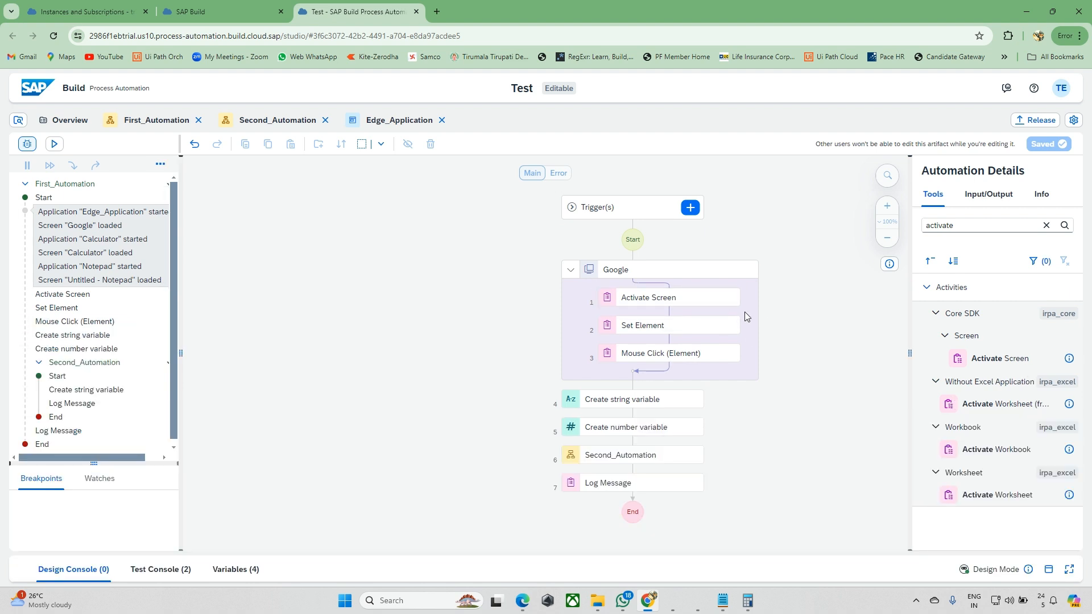
# Search the tools for "wait" and add the Core SDK Wait activity between Activate Screen and Set Element
pyautogui.click(977, 230)
pyautogui.hotkey('ctrl', 'a')
pyautogui.press('BackSpace')
pyautogui.write('wait')
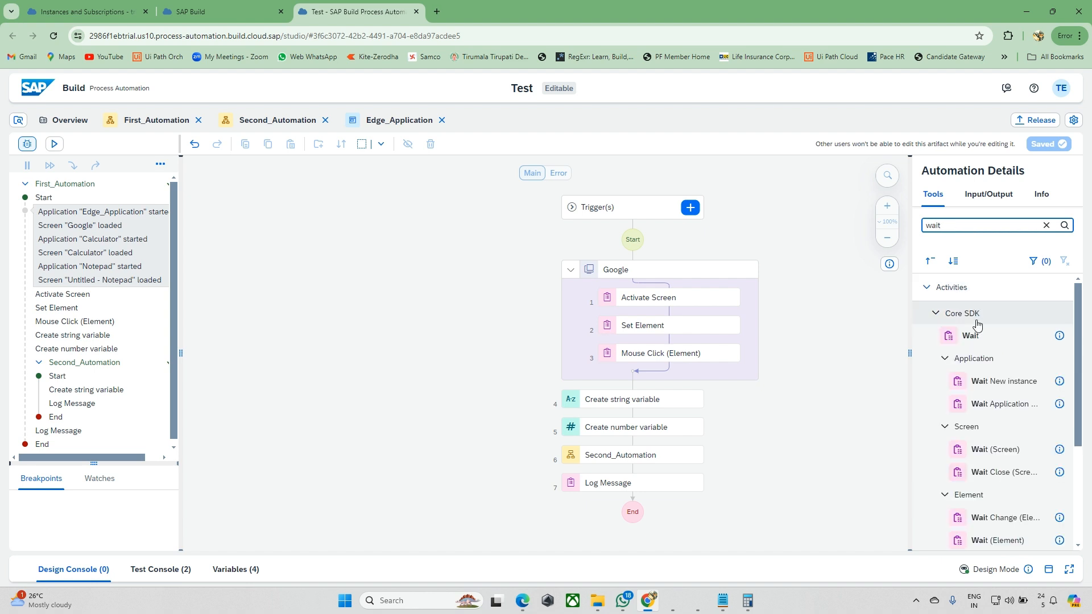
pyautogui.moveTo(970, 336); pyautogui.dragTo(695, 307)
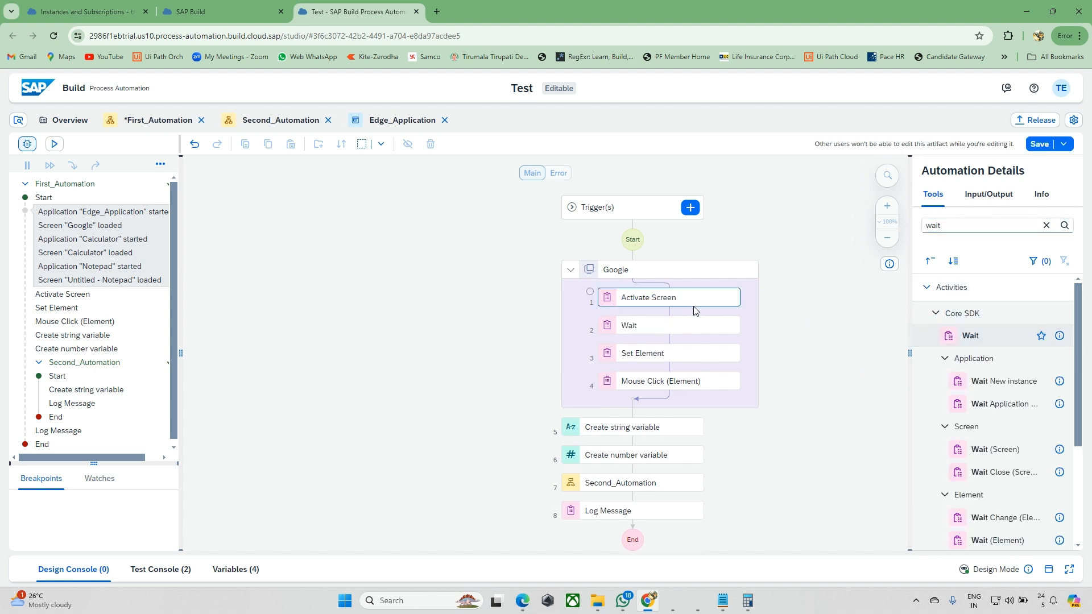
# Set the new Wait step's delay to 3000
pyautogui.click(687, 323)
pyautogui.click(956, 288)
pyautogui.write('300')
pyautogui.click(956, 307)
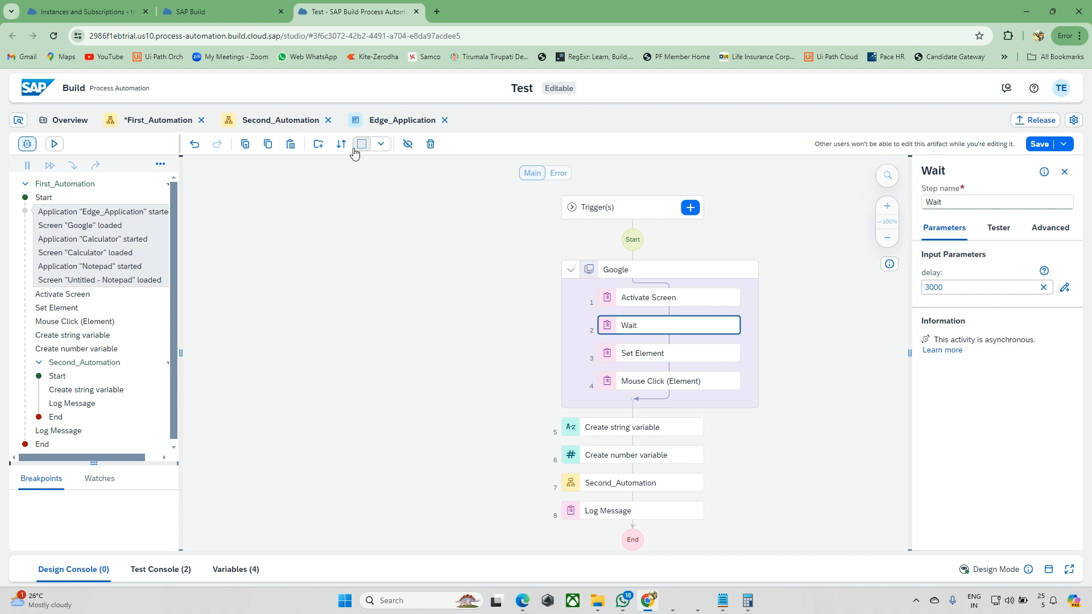
# Place a duplicate of the Wait step between Set Element and Mouse Click (Element), and delete the extra copy
pyautogui.rightClick(707, 334)
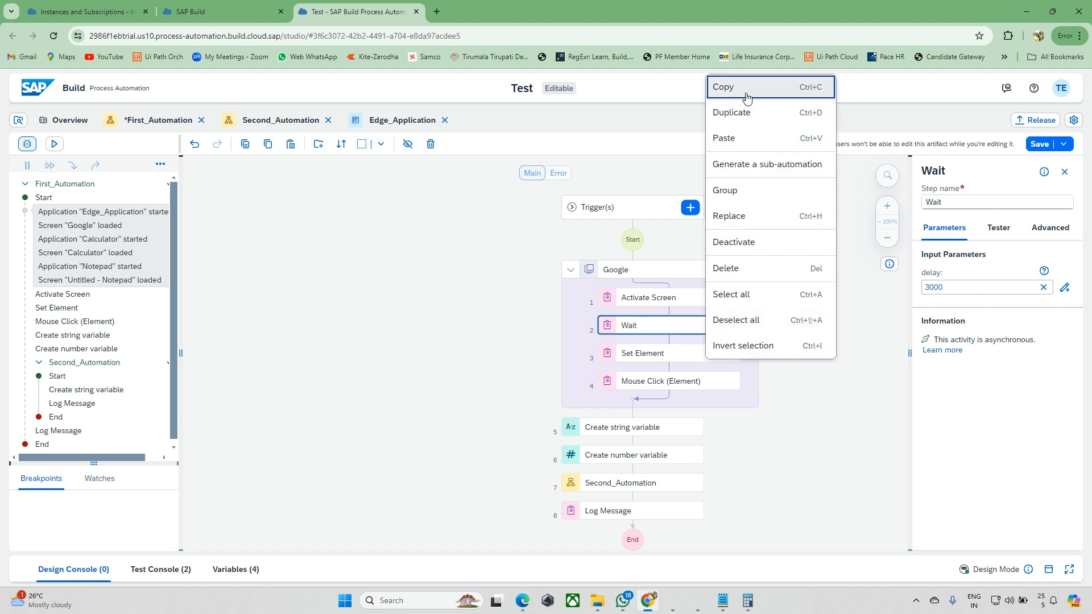
pyautogui.click(741, 113)
pyautogui.rightClick(707, 322)
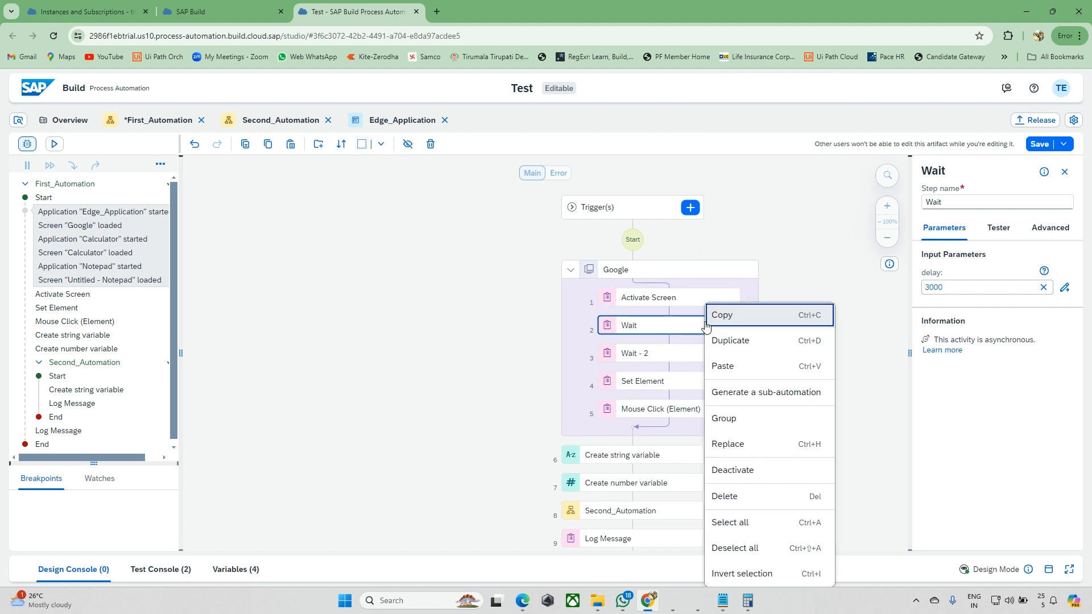
pyautogui.click(746, 340)
pyautogui.moveTo(666, 360); pyautogui.dragTo(672, 424)
pyautogui.click(644, 360)
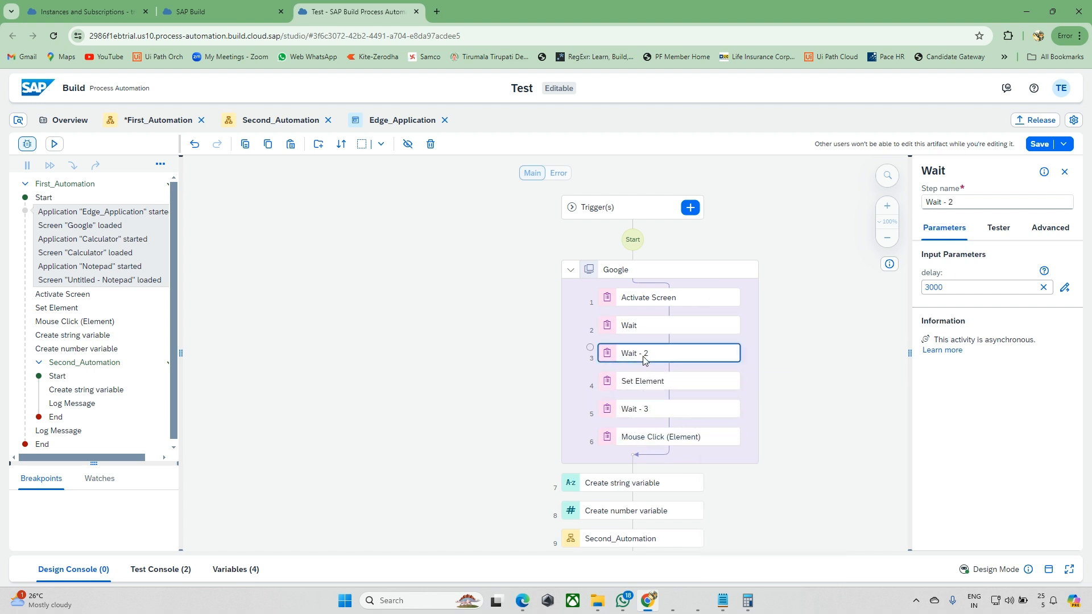
pyautogui.press('Delete')
pyautogui.click(668, 383)
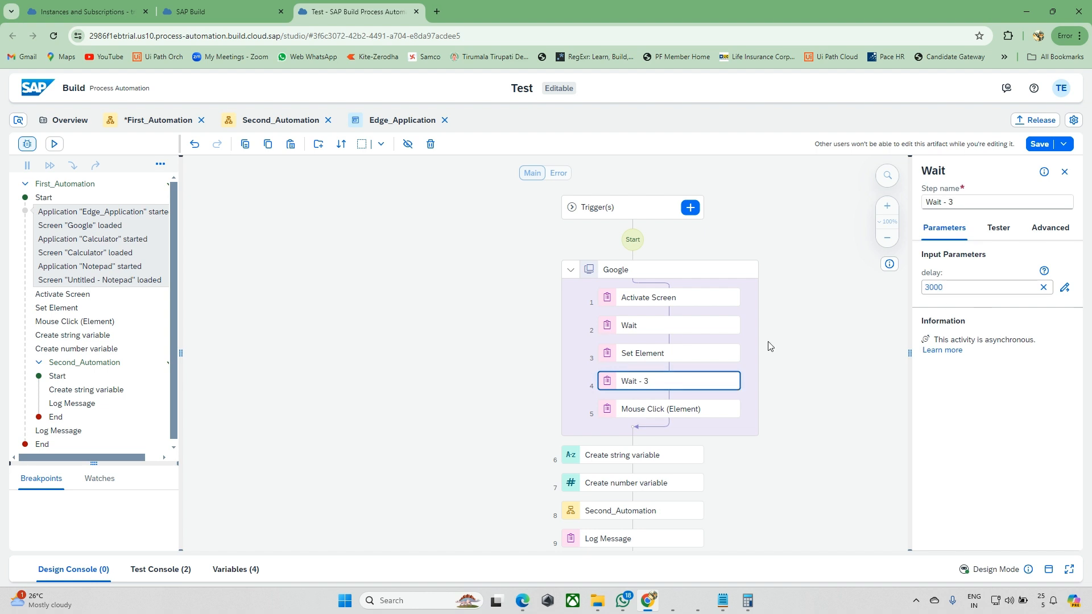
# Save the added Wait steps and test First_Automation again
pyautogui.click(54, 144)
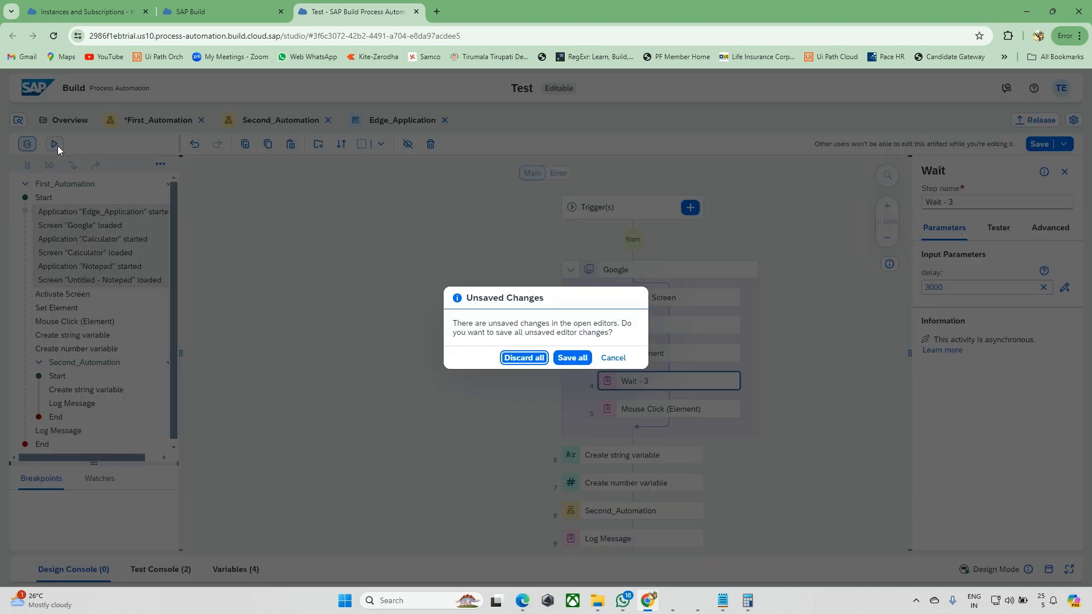
pyautogui.click(573, 358)
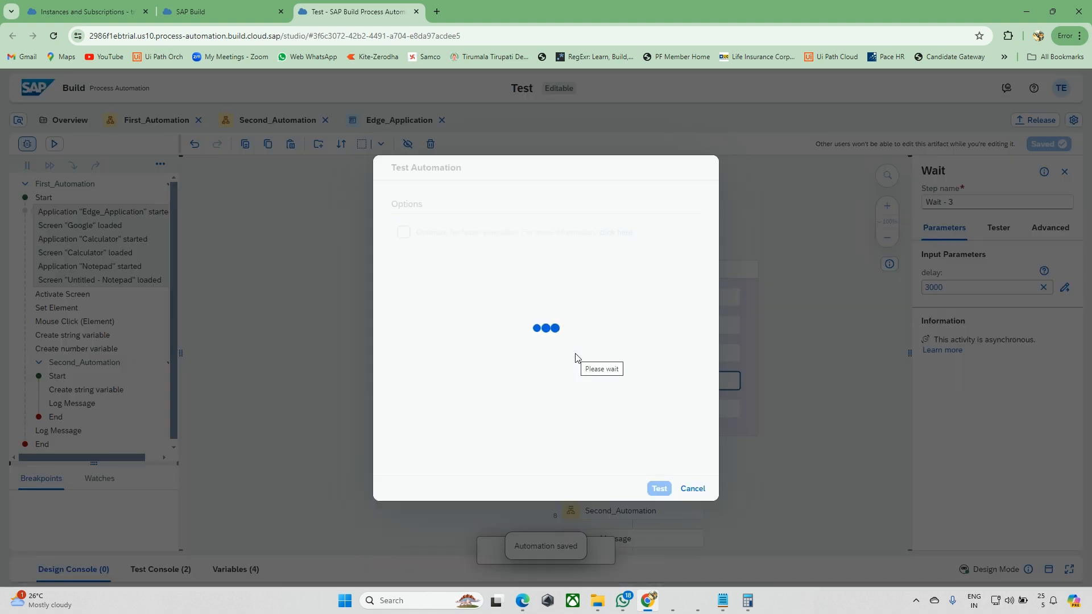
pyautogui.click(655, 486)
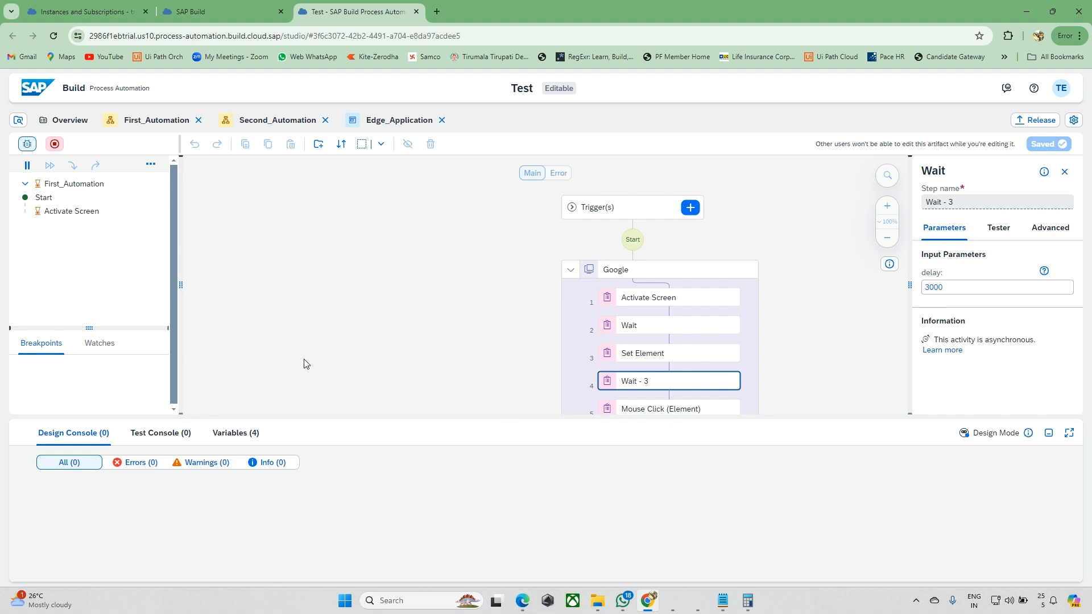
# Check the Google page in Edge during the test run and return to SAP Build with the console collapsed
pyautogui.click(523, 601)
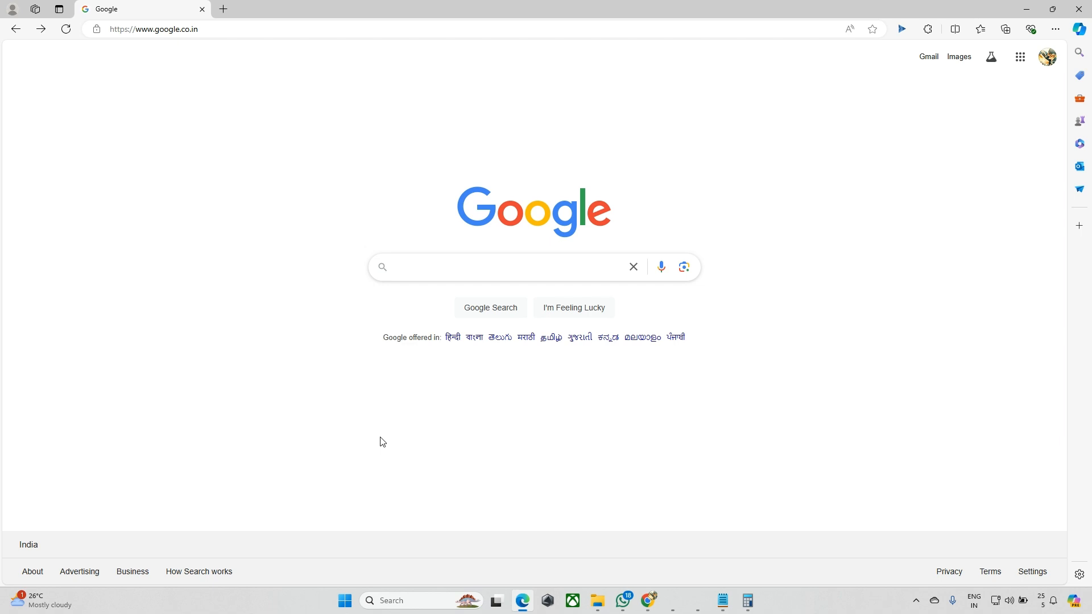
pyautogui.hotkey('alt', 'Tab')
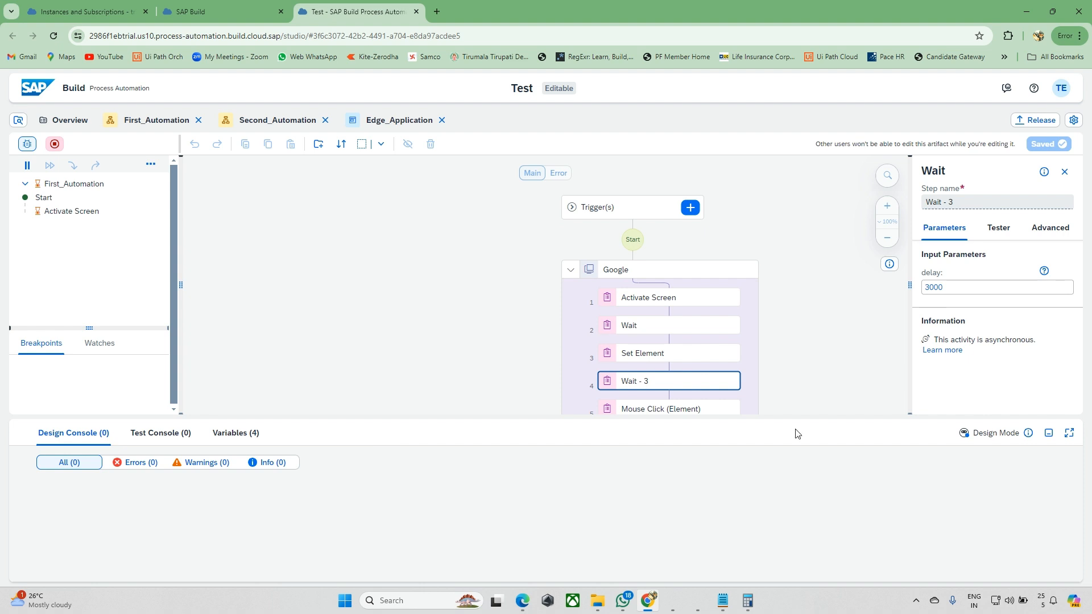
pyautogui.click(1048, 433)
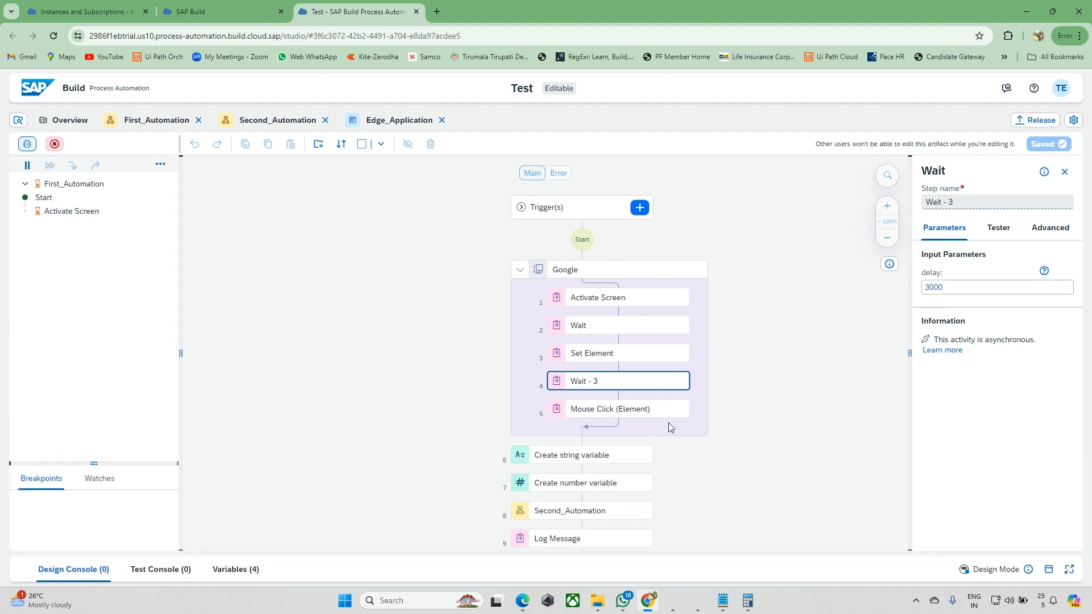
# Check the Google page in Edge while the test runs, shrinking its window to view the test session behind it
pyautogui.click(397, 387)
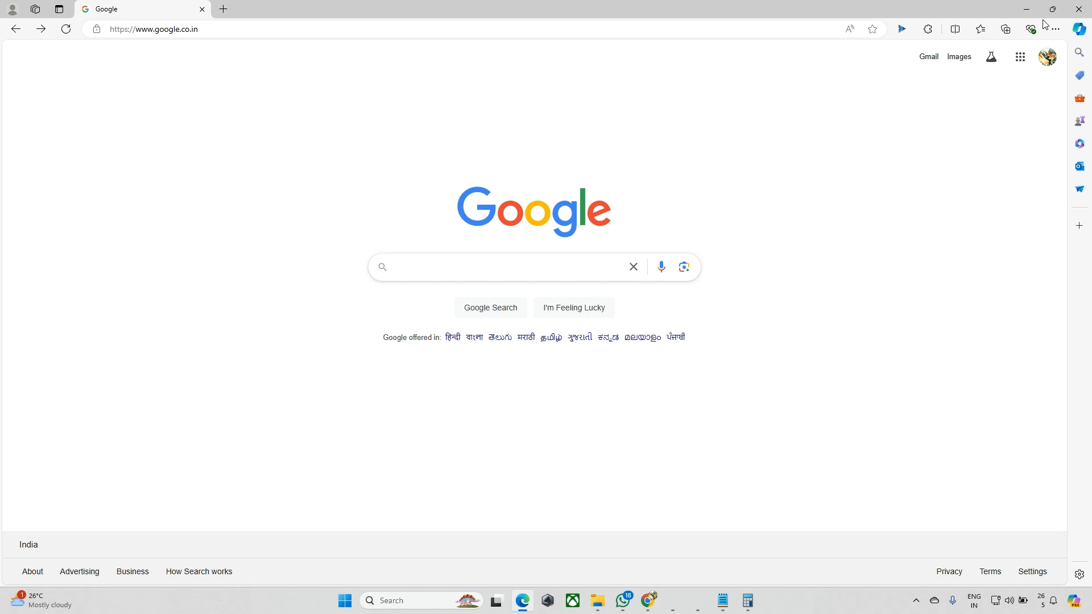
pyautogui.moveTo(1052, 14)
pyautogui.click(1053, 9)
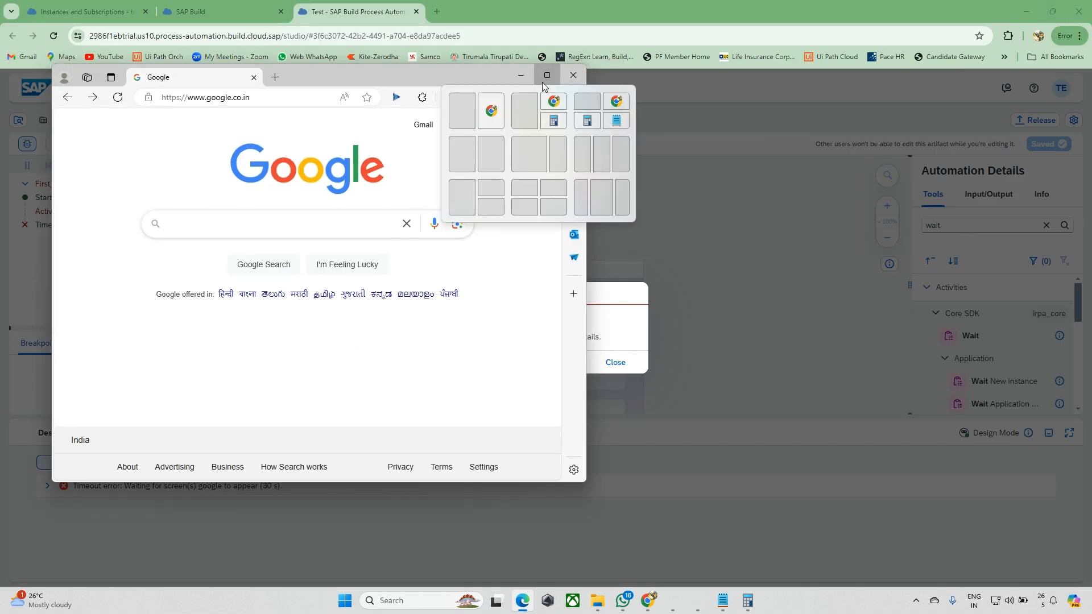
pyautogui.click(542, 80)
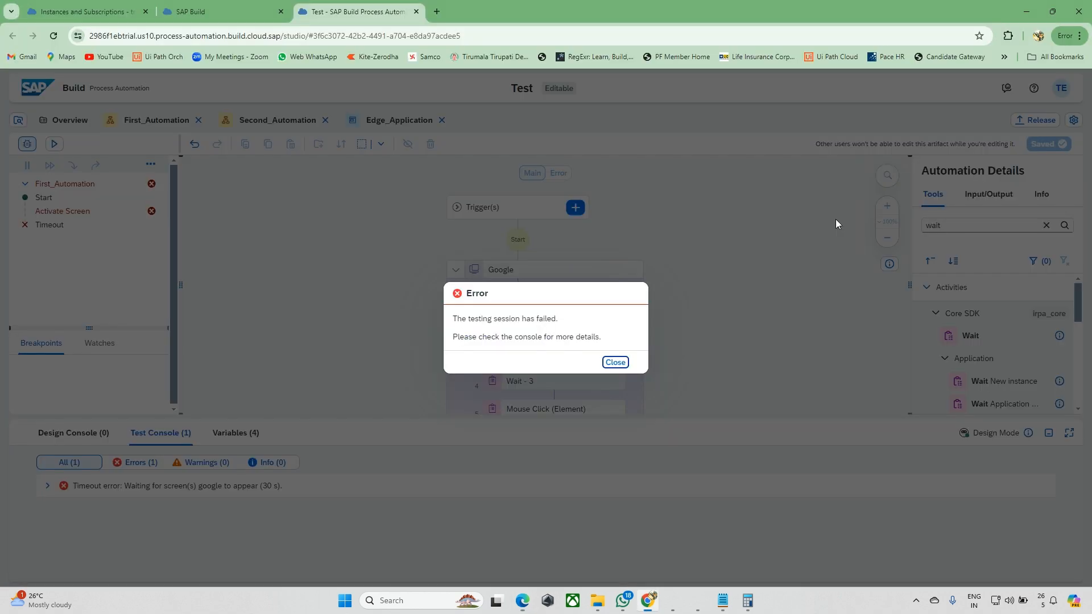
# Dismiss the test error, inspect the timeout error's details in the test console, and collapse the console
pyautogui.click(615, 362)
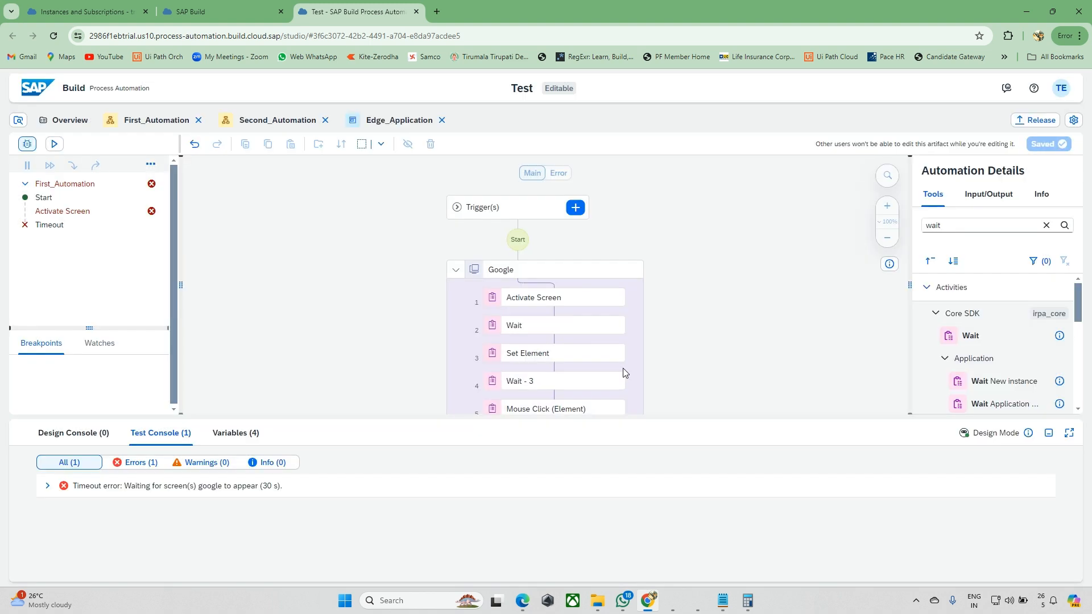
pyautogui.click(48, 485)
pyautogui.scroll(-5, 79, 529)
pyautogui.click(48, 486)
pyautogui.click(1048, 432)
# Test First_Automation again and stop the session while Activate Screen is running
pyautogui.click(54, 143)
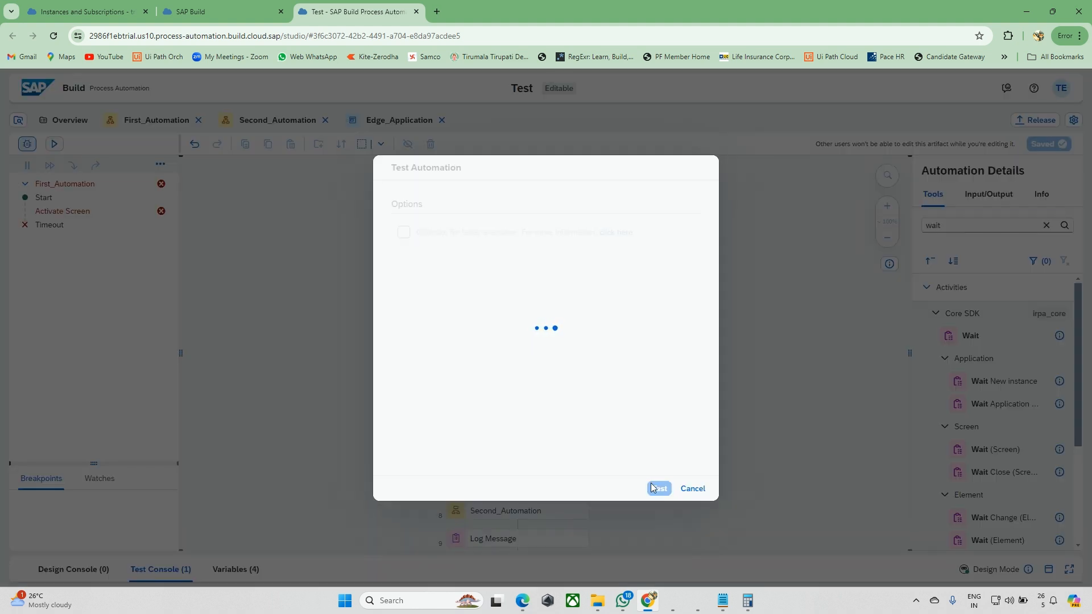
pyautogui.click(657, 488)
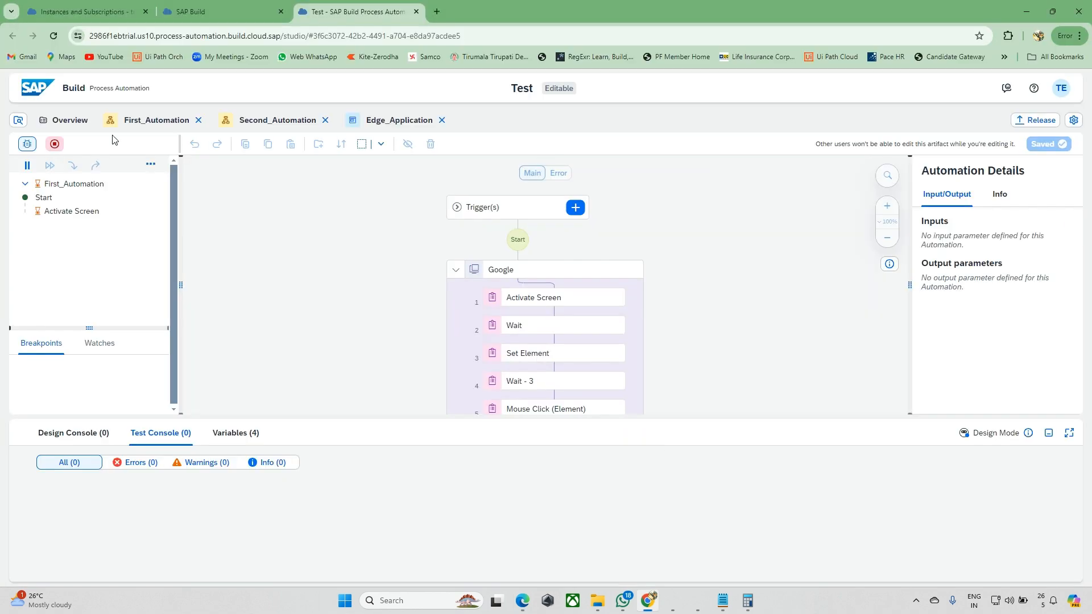
pyautogui.click(55, 144)
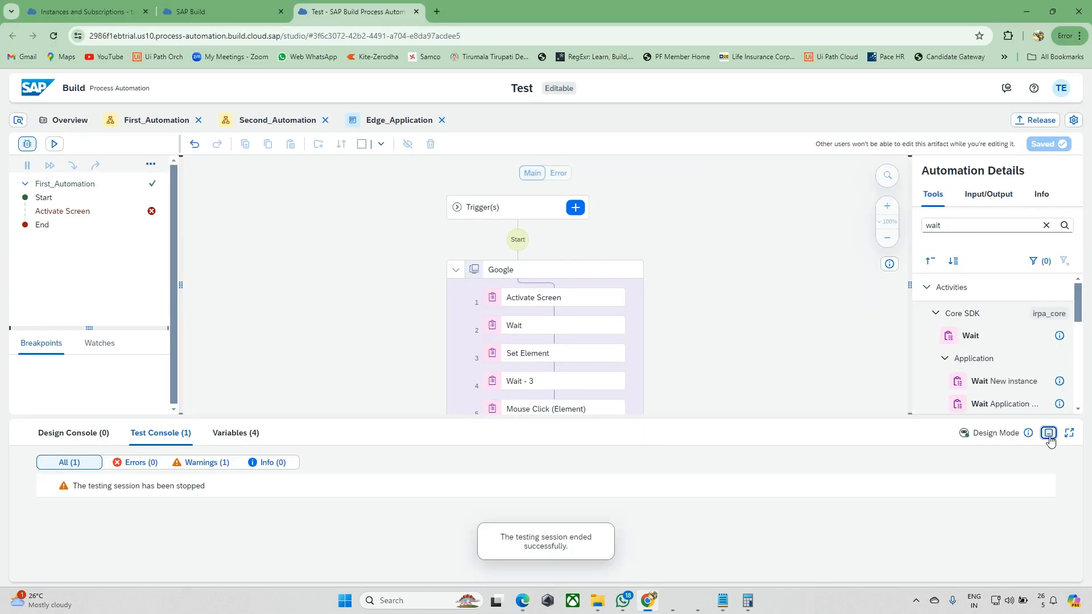
# Collapse the console and open the target selection for the Activate Screen step
pyautogui.click(1049, 436)
pyautogui.click(561, 298)
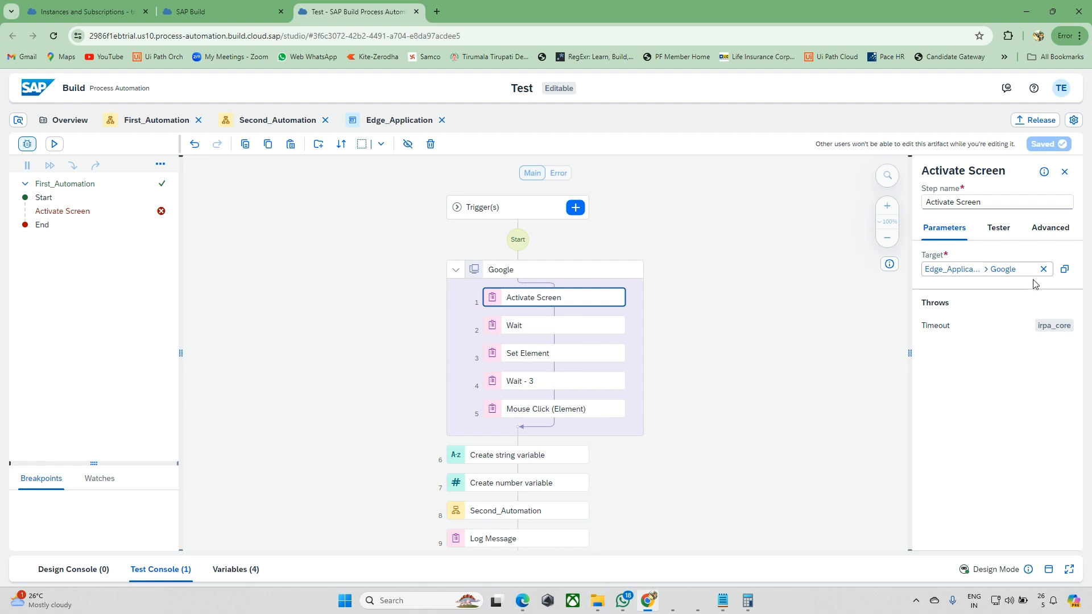
pyautogui.click(1064, 269)
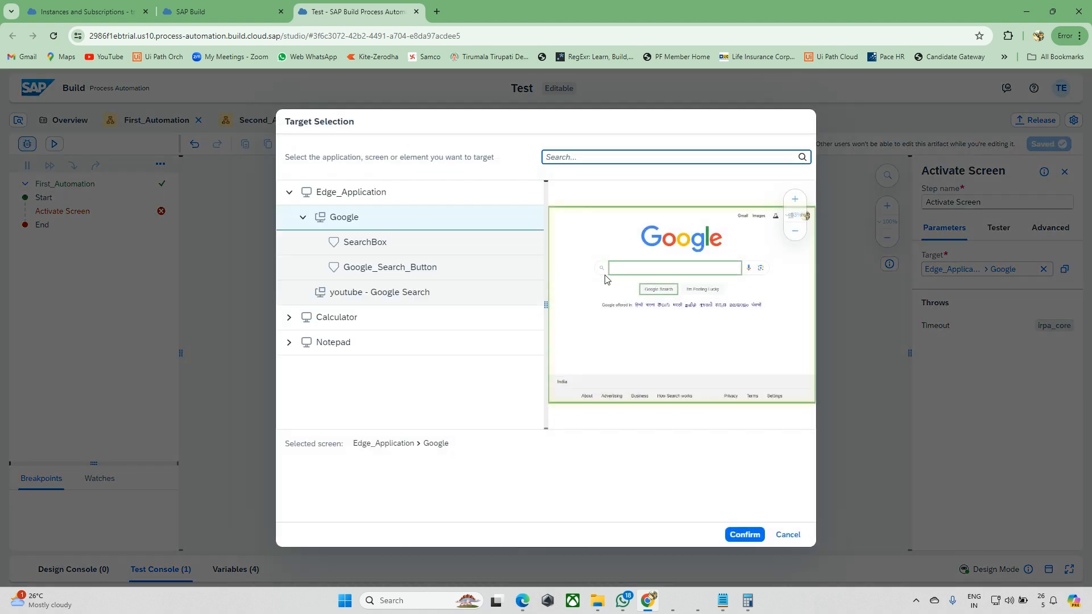
pyautogui.hotkey('alt', 'Tab')
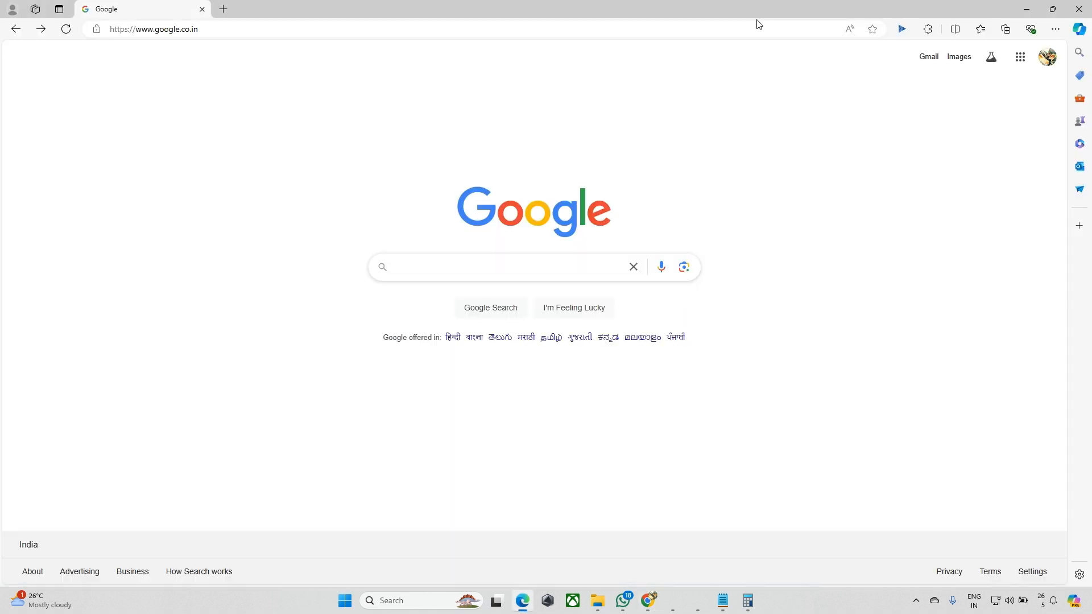
pyautogui.click(1079, 9)
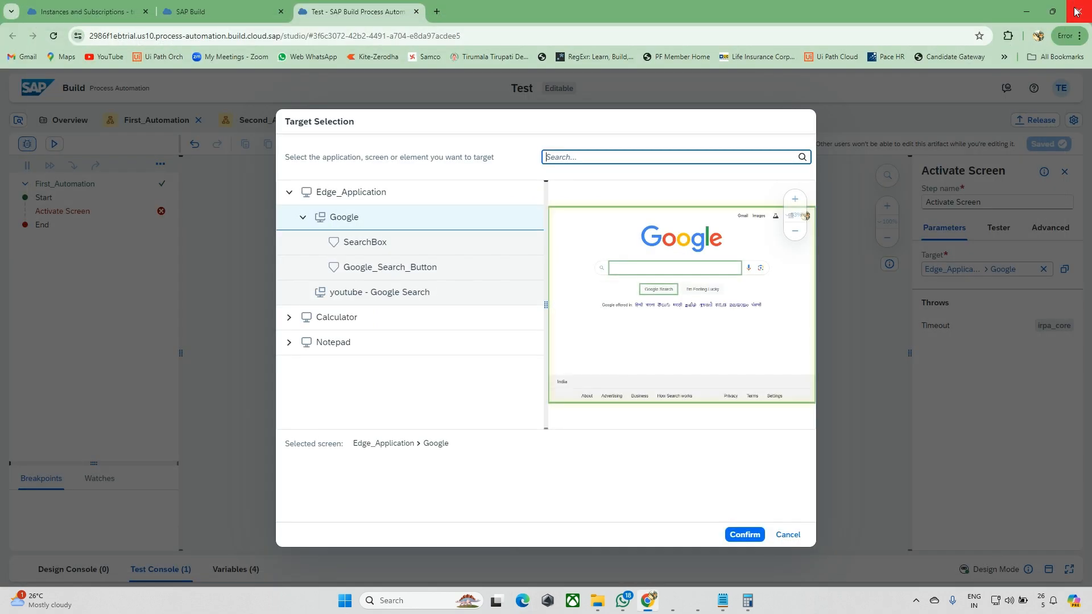
pyautogui.press('super')
pyautogui.write('edge')
pyautogui.press('Return')
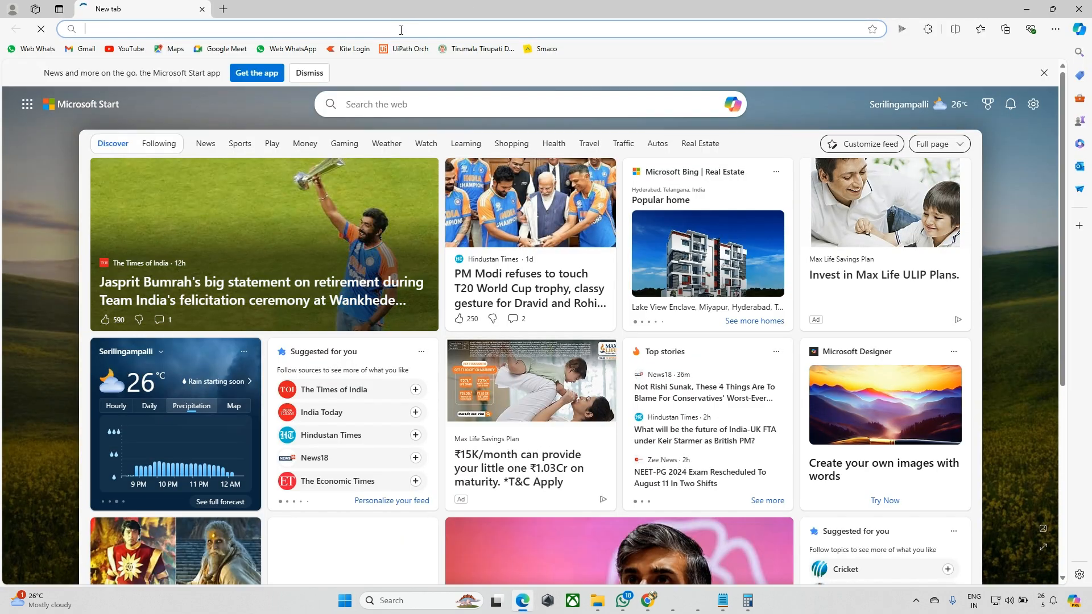
pyautogui.click(401, 30)
pyautogui.write('ggo')
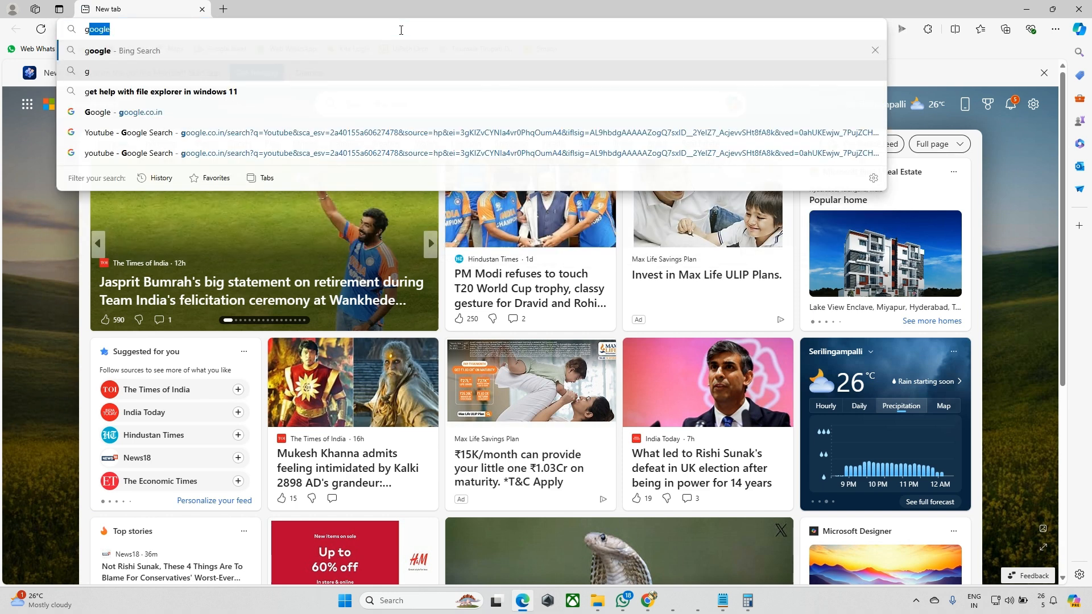
pyautogui.press('Return')
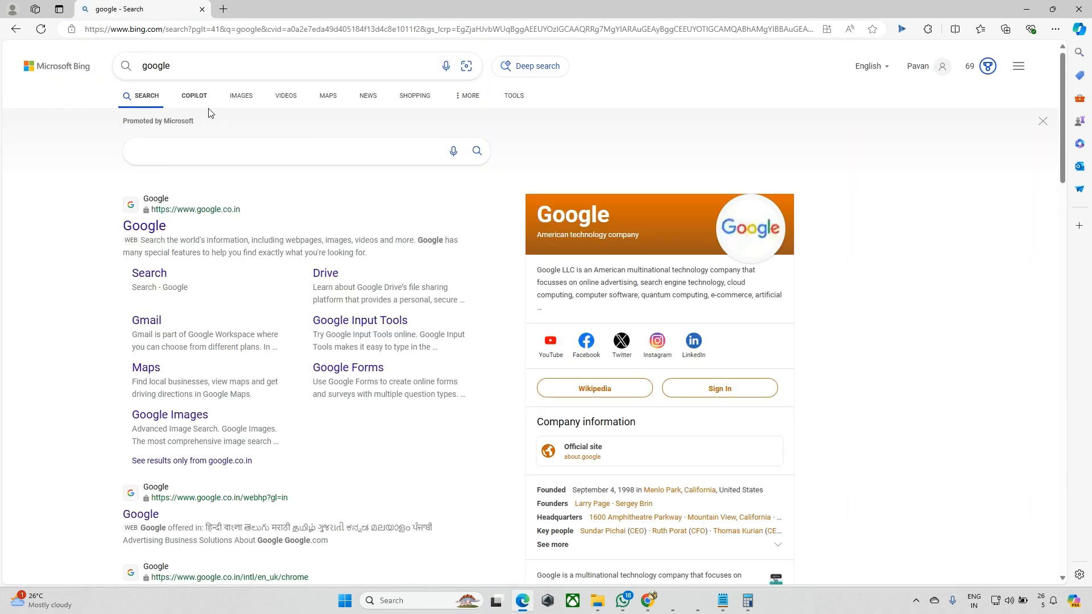
pyautogui.click(150, 228)
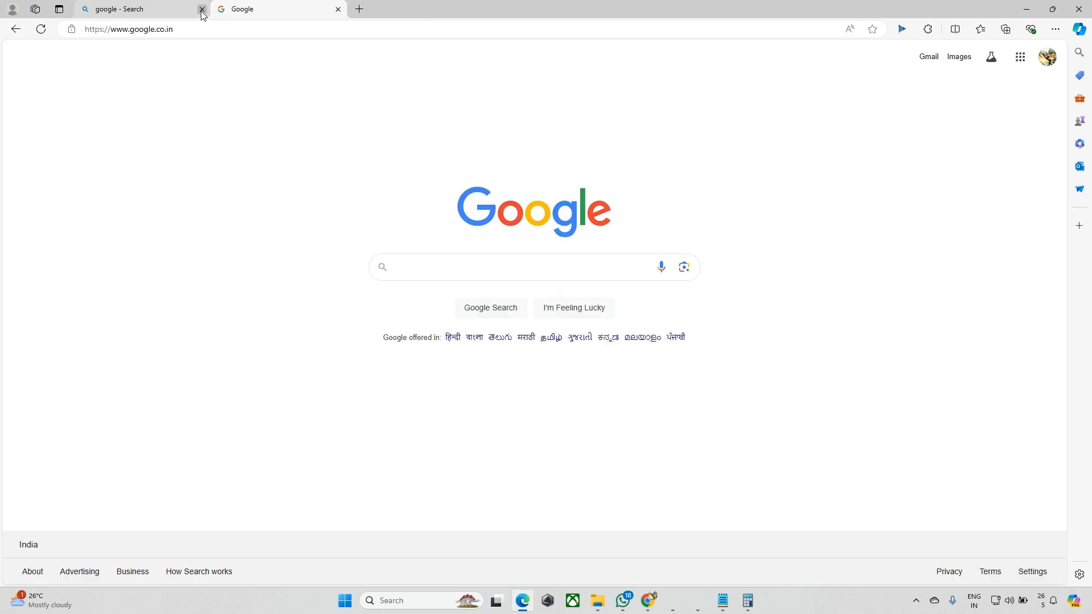
pyautogui.click(202, 10)
# Return to SAP Build, confirm Edge_Application > Google as the Activate Screen target, and test First_Automation
pyautogui.hotkey('alt', 'Tab')
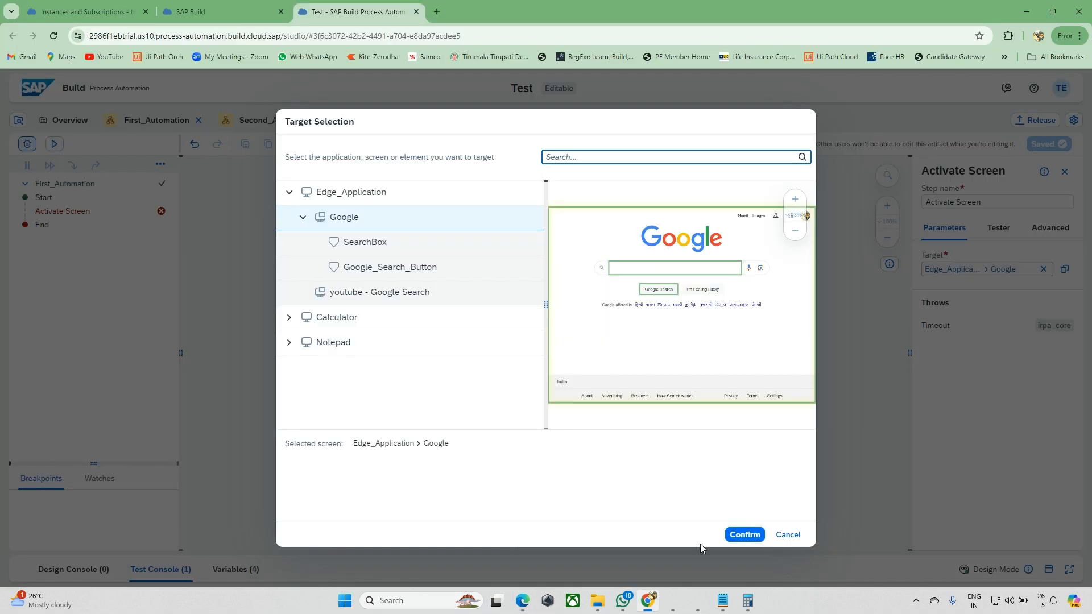
pyautogui.click(745, 534)
pyautogui.click(54, 144)
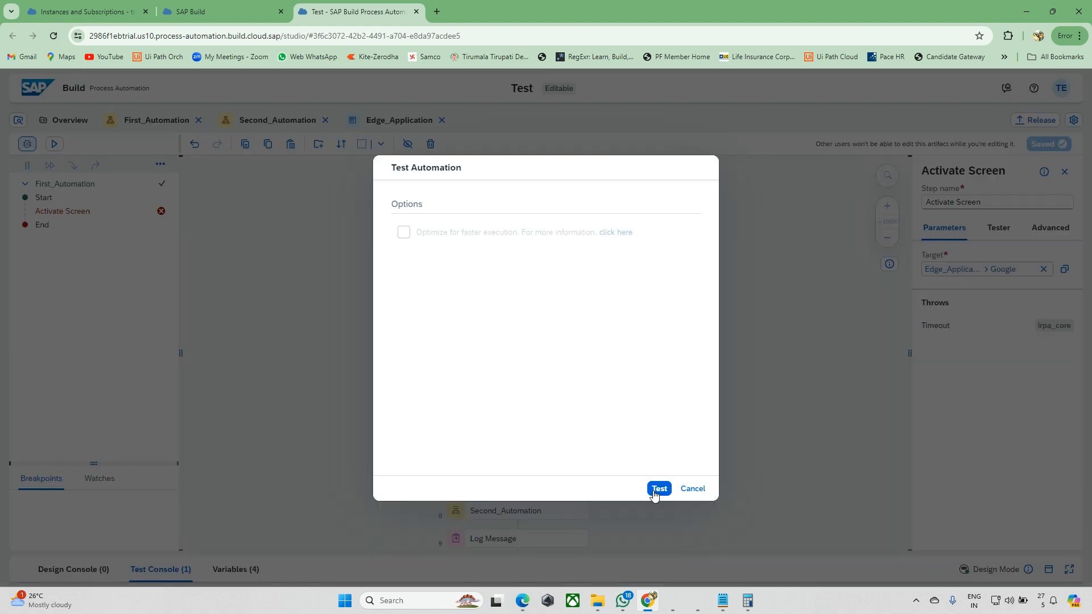
pyautogui.click(657, 489)
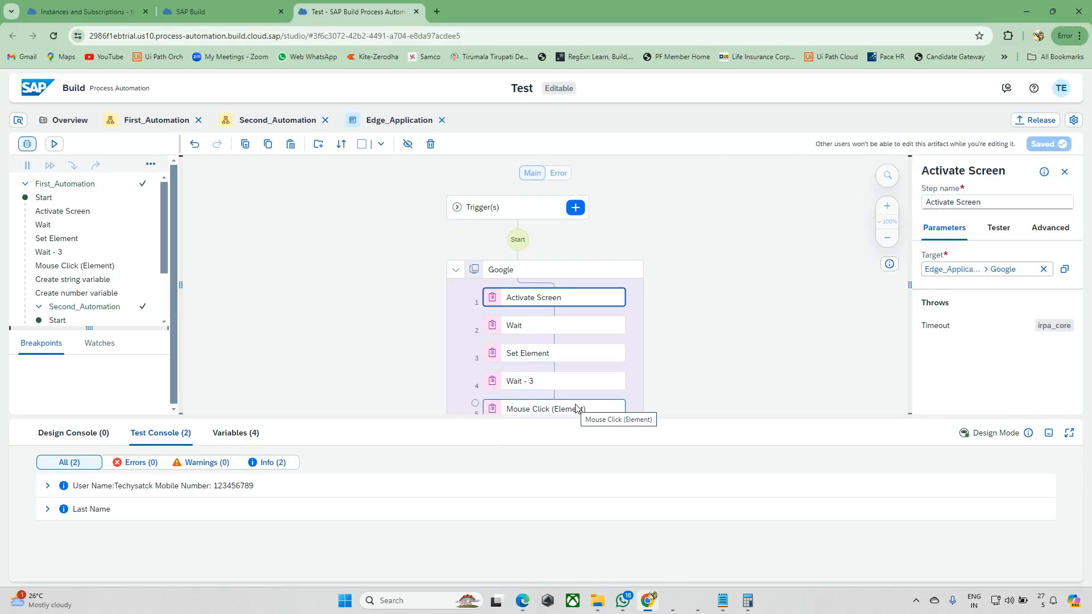
# Review the tester values of Activate Screen, Wait, Set Element and Mouse Click (Element) in the test timeline
pyautogui.moveTo(110, 265)
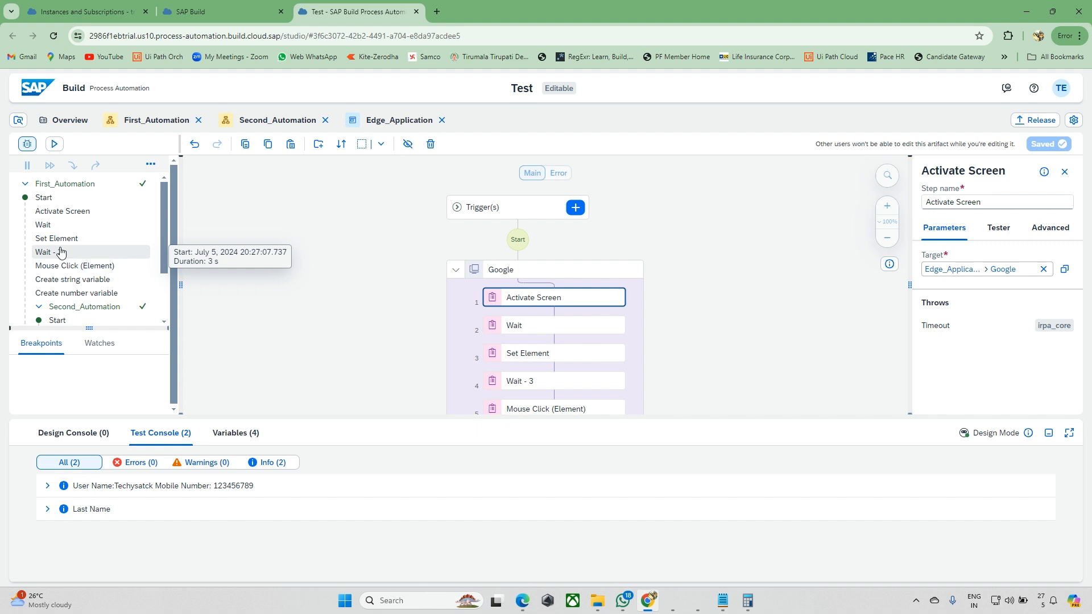
pyautogui.moveTo(54, 228)
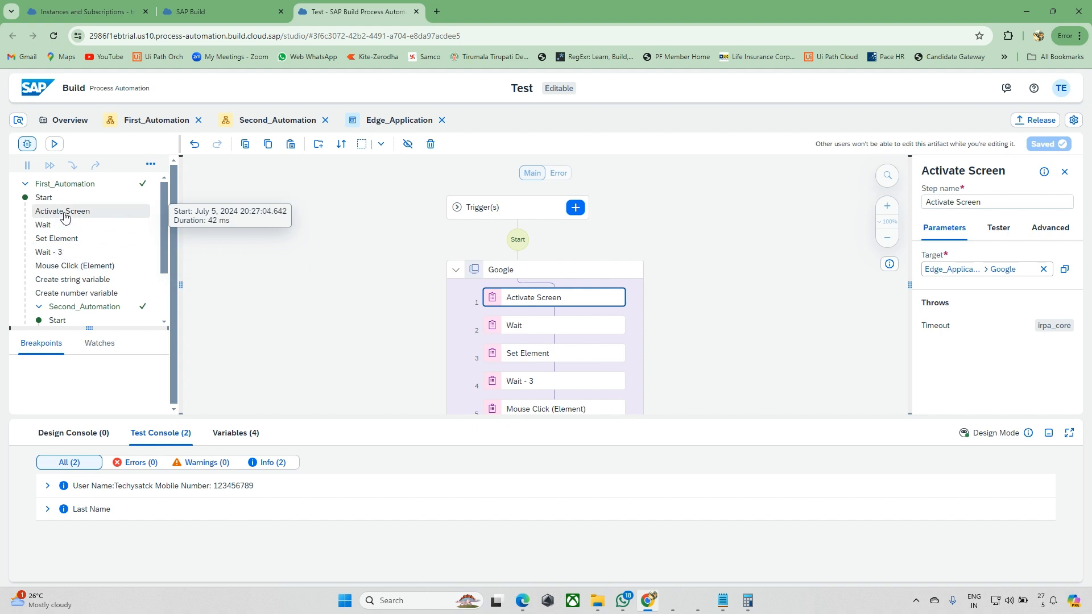
pyautogui.click(62, 212)
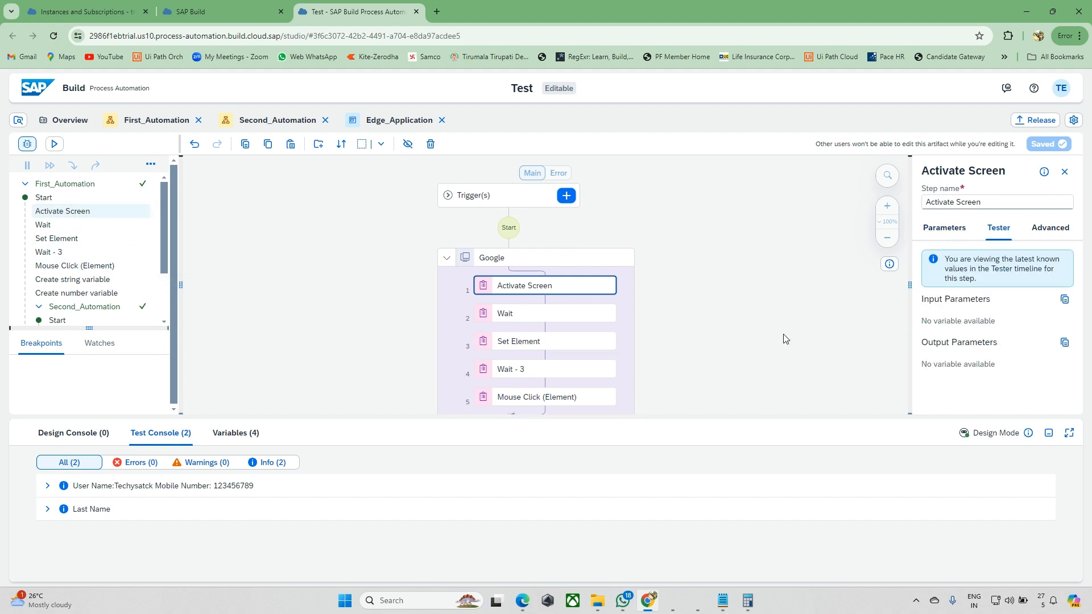
pyautogui.click(67, 225)
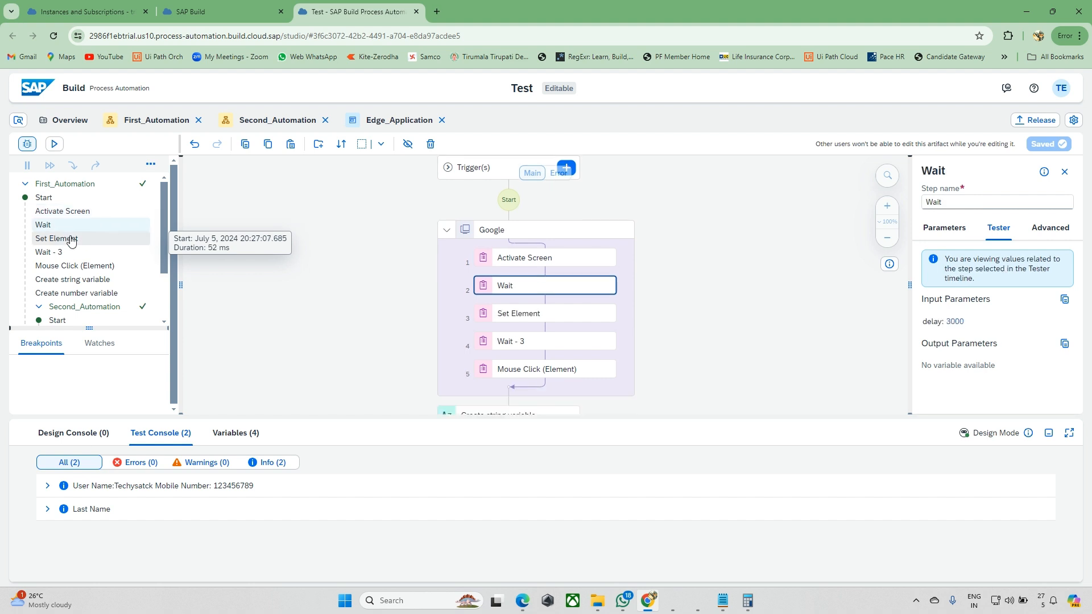
pyautogui.click(72, 240)
pyautogui.doubleClick(966, 323)
pyautogui.click(91, 266)
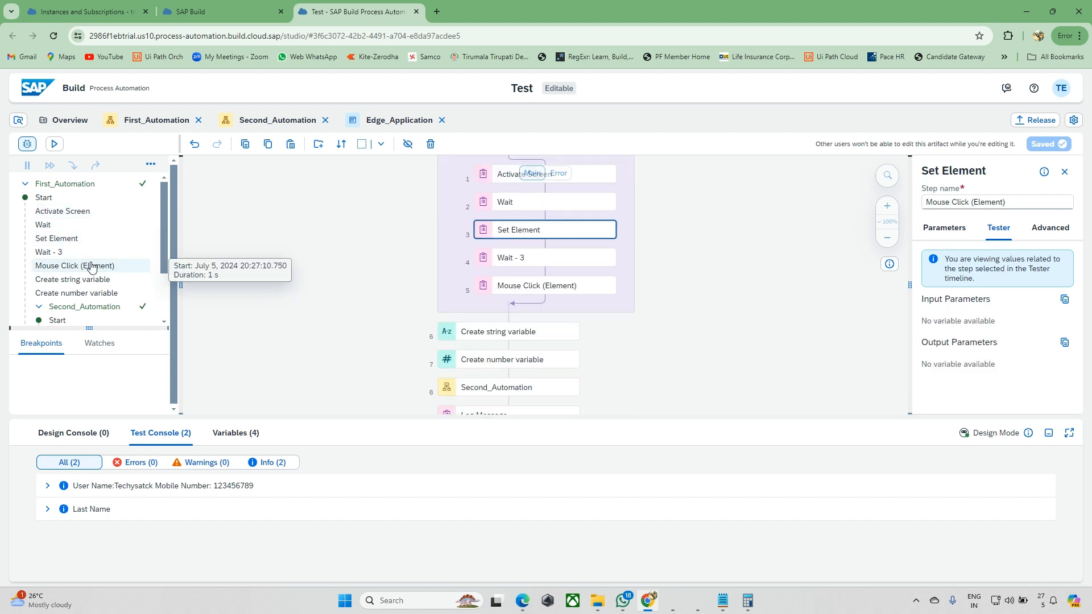
# Check the resulting Google search in Edge against the Set Element parameters in SAP Build, and collapse the console
pyautogui.hotkey('alt', 'Tab')
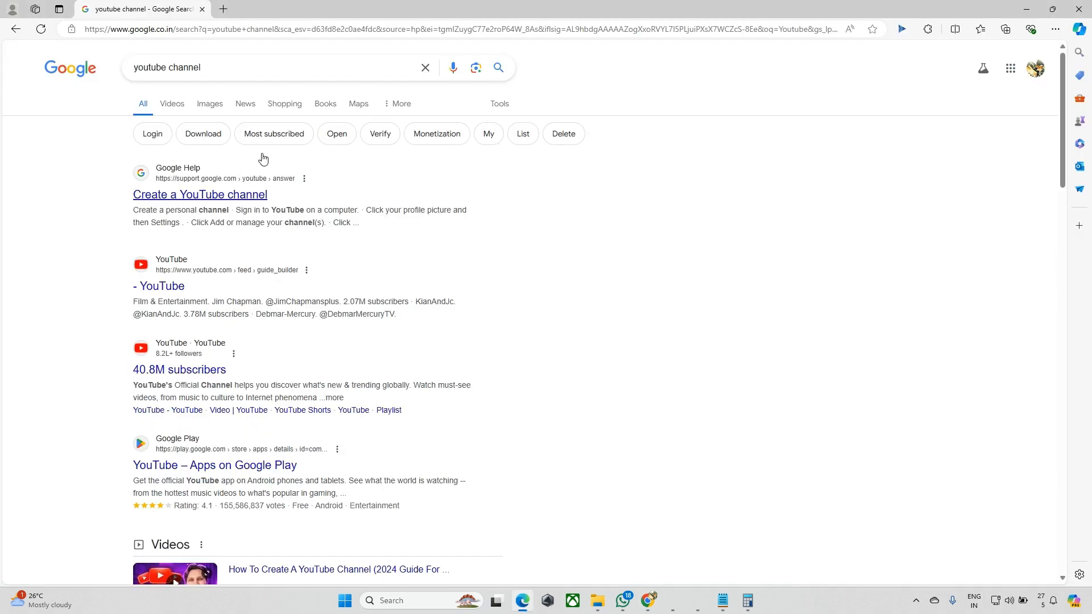
pyautogui.hotkey('alt', 'Tab')
pyautogui.click(467, 202)
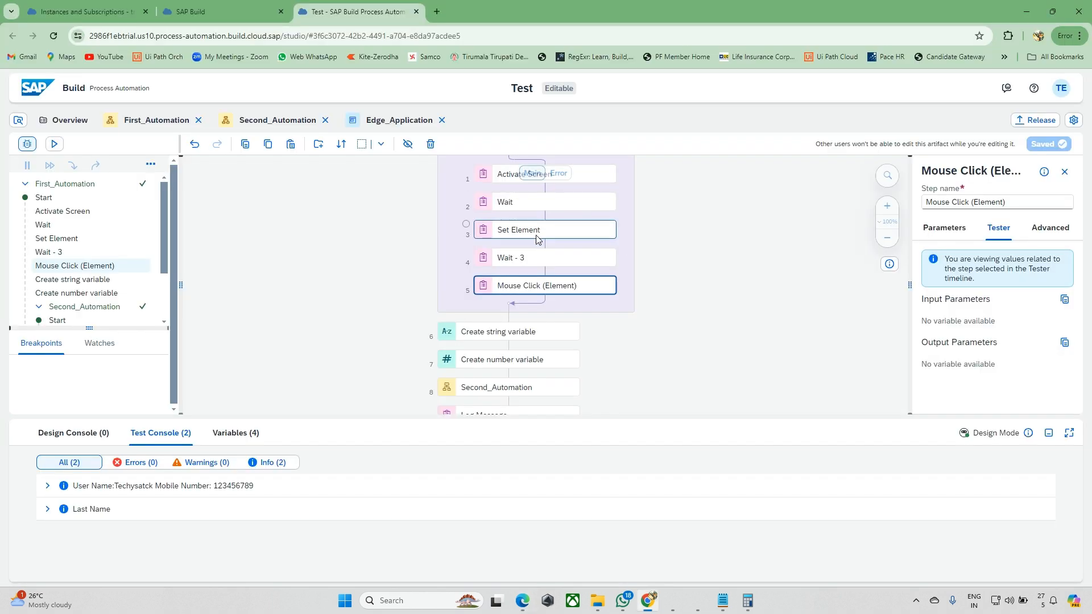
pyautogui.click(571, 224)
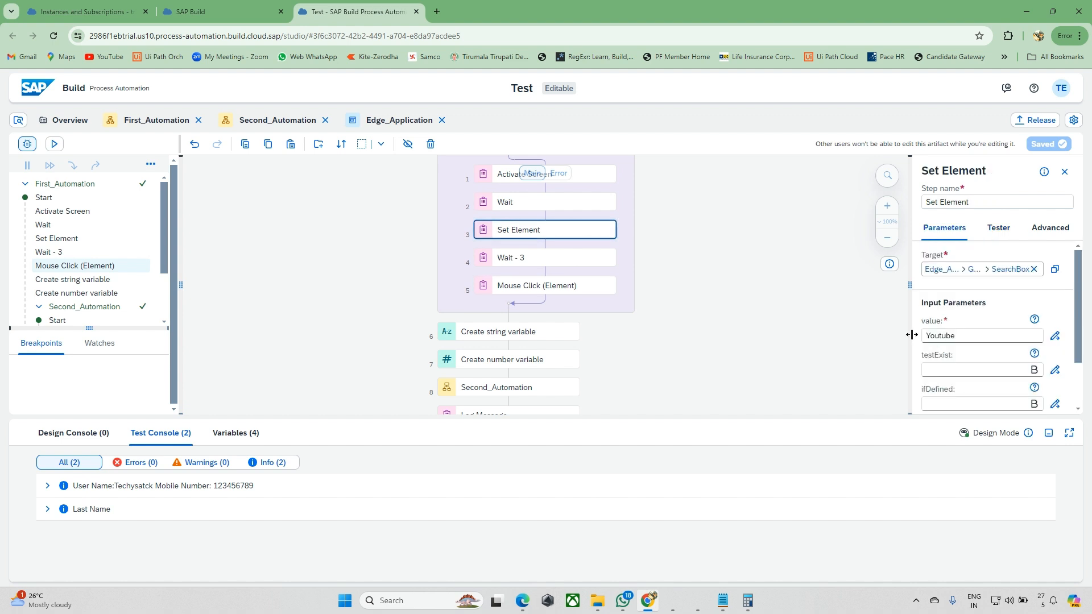
pyautogui.click(1048, 433)
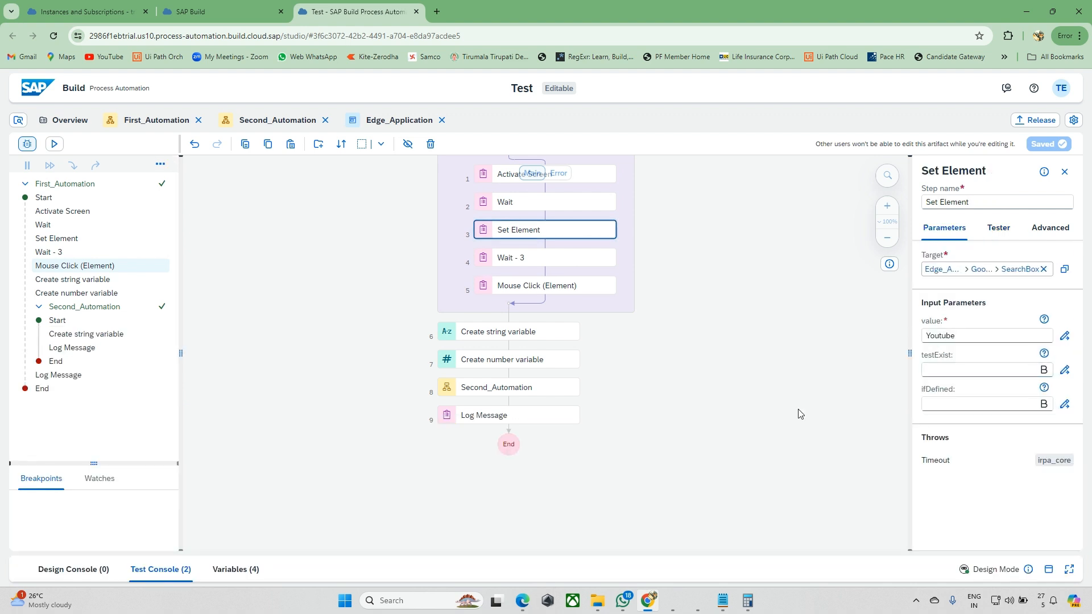
# View Google's suggestions for "youtube ch" in Edge, clear the search box, and return to the First_Automation flow
pyautogui.hotkey('alt', 'Tab')
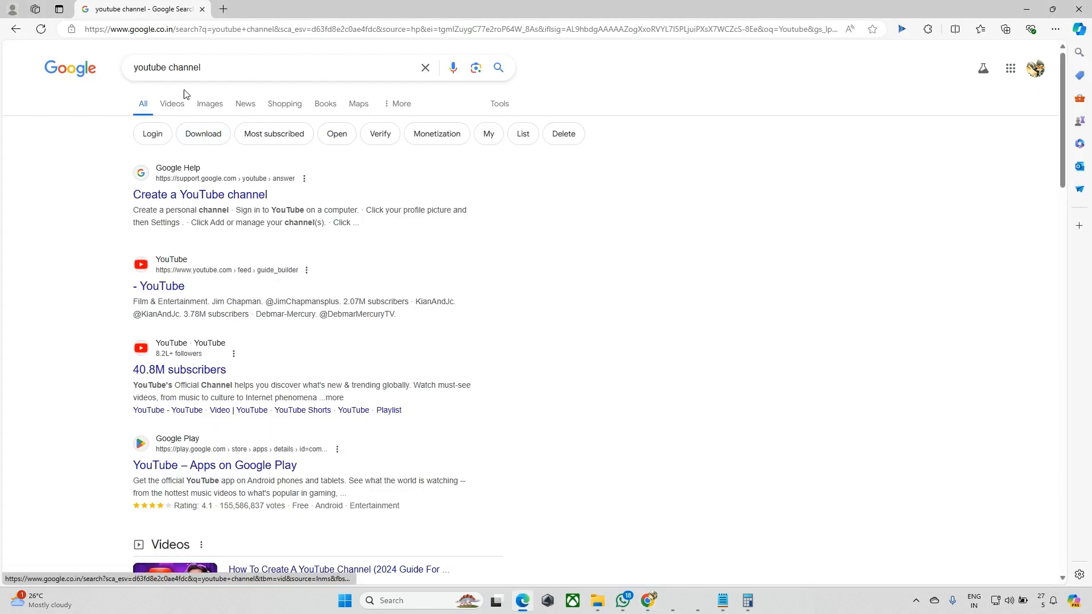
pyautogui.doubleClick(173, 63)
pyautogui.moveTo(599, 219); pyautogui.dragTo(183, 69)
pyautogui.click(184, 69)
pyautogui.doubleClick(174, 69)
pyautogui.press('BackSpace')
pyautogui.write('ch')
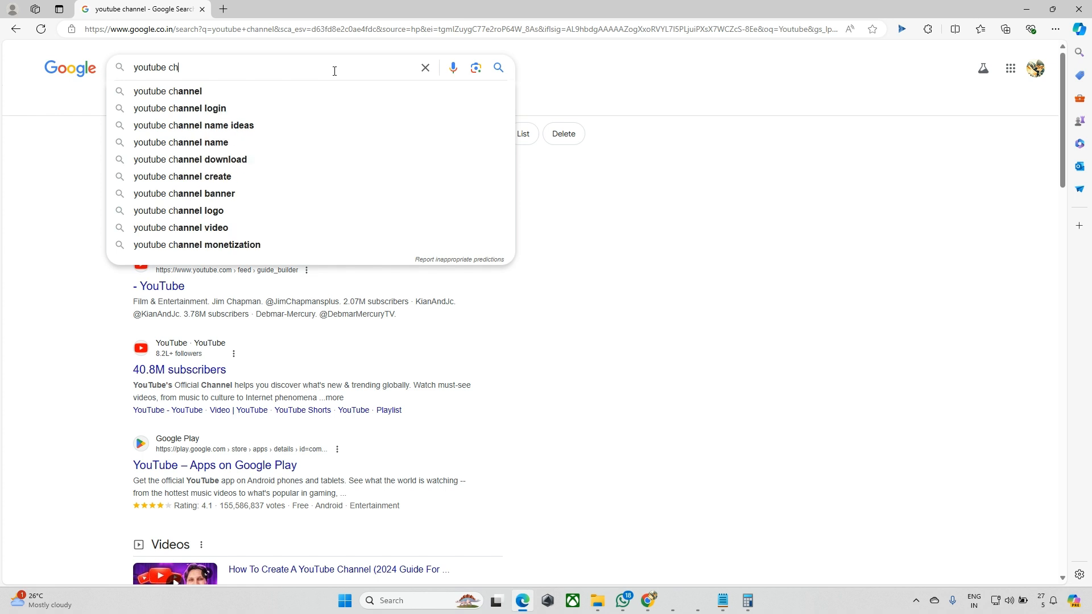
pyautogui.hotkey('ctrl', 'a')
pyautogui.press('BackSpace')
pyautogui.hotkey('alt', 'Tab')
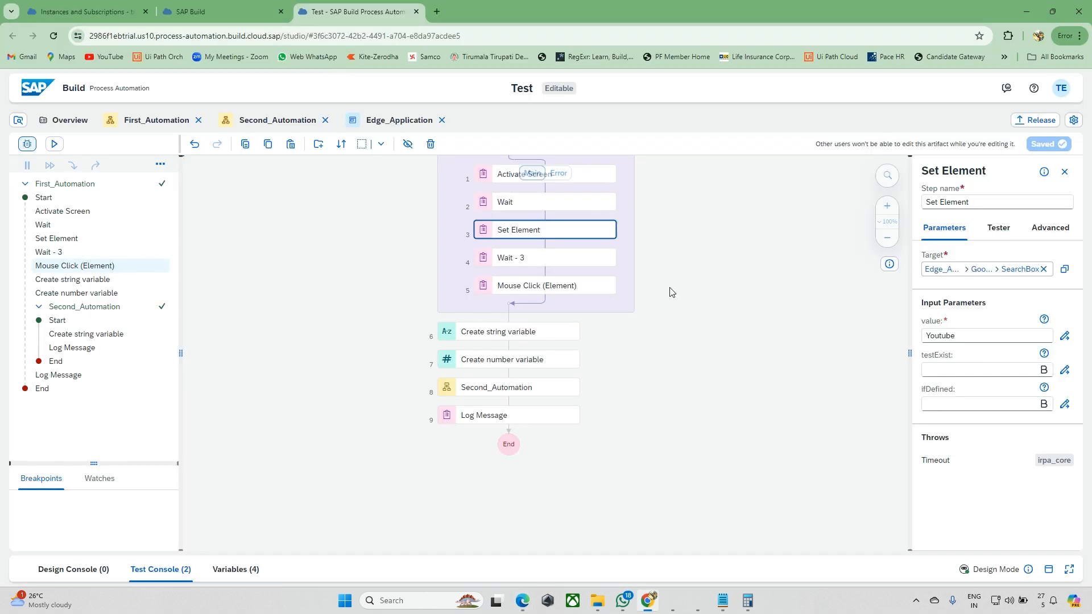
pyautogui.scroll(1, 725, 335)
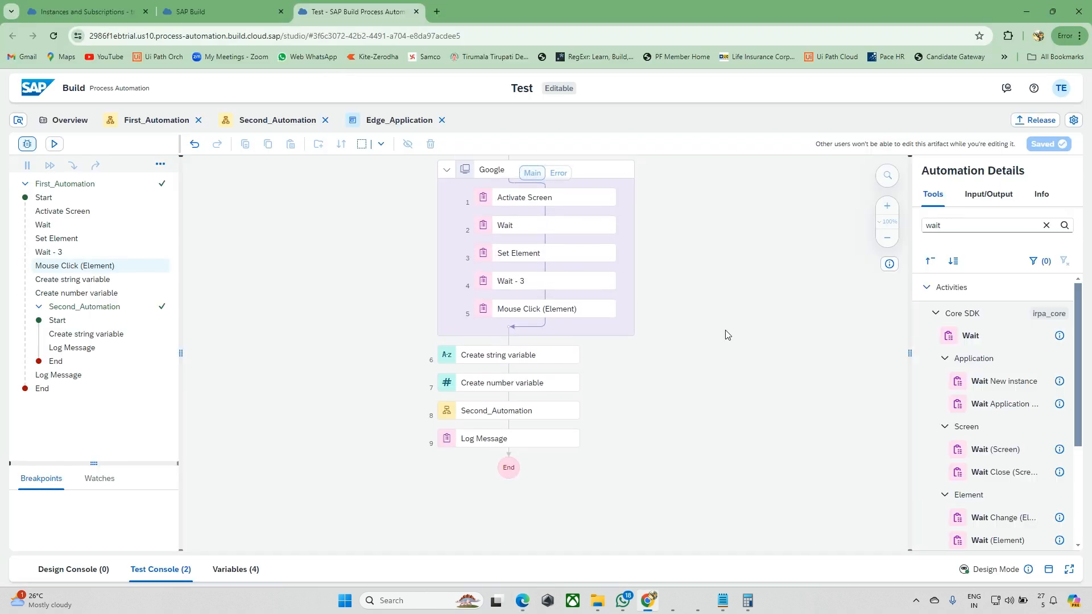